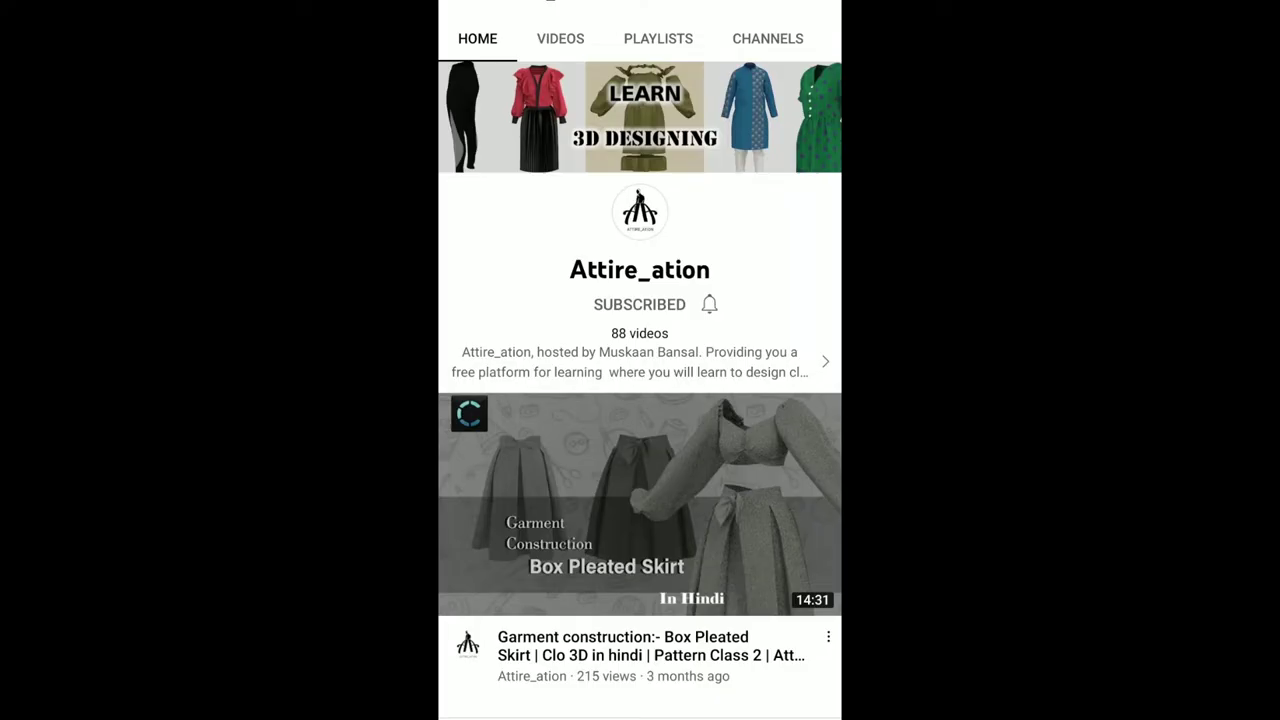
Set the Attire_ation channel's subscription notifications to All.
scroll(640, 400, down, 1)
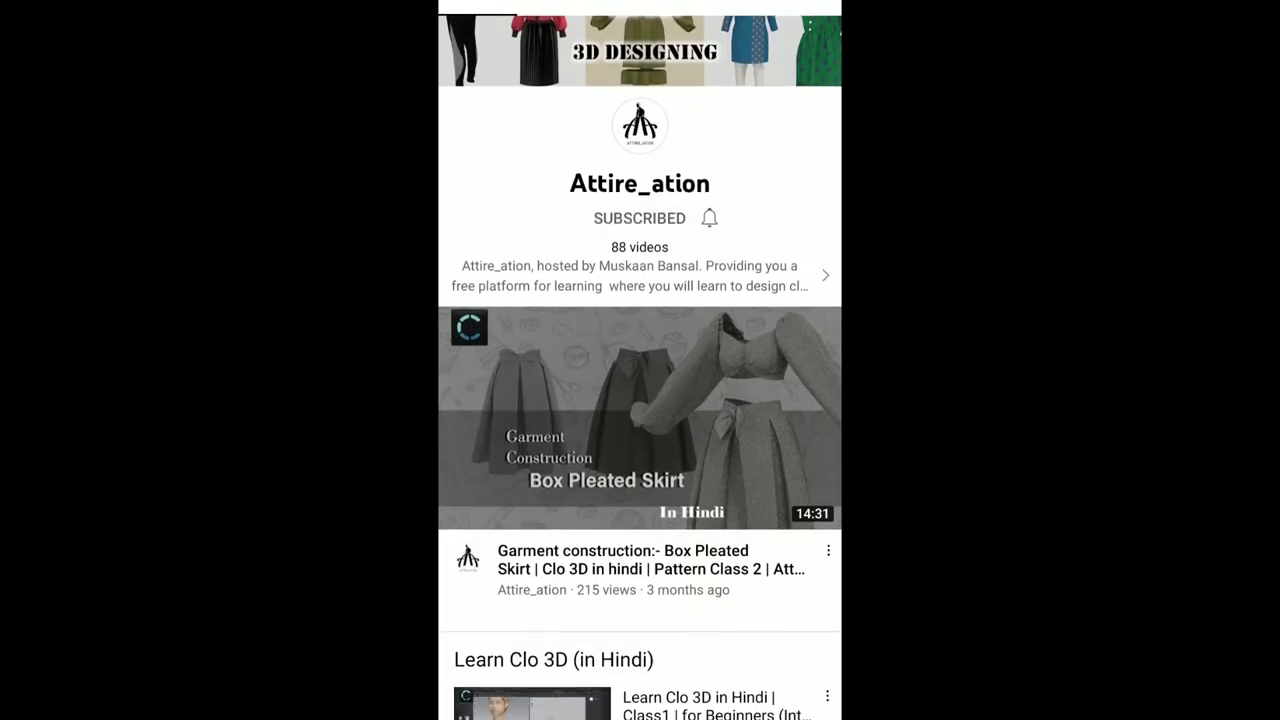
click(709, 217)
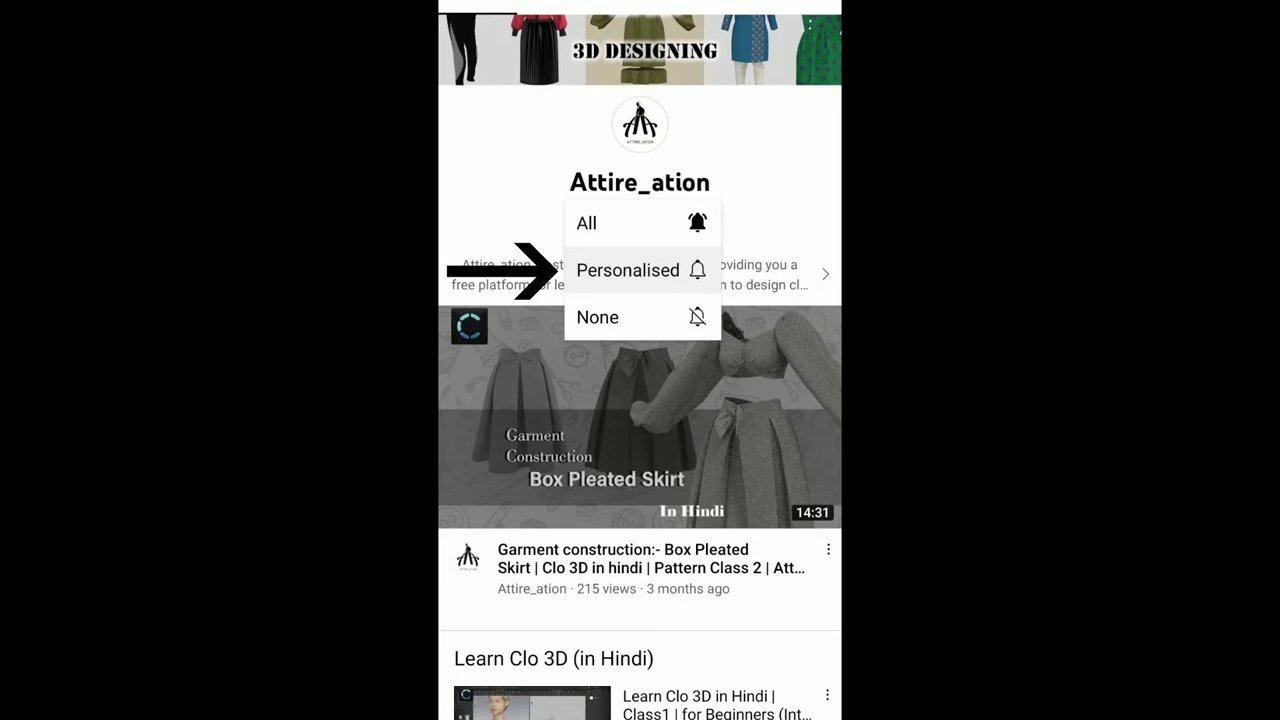
click(642, 223)
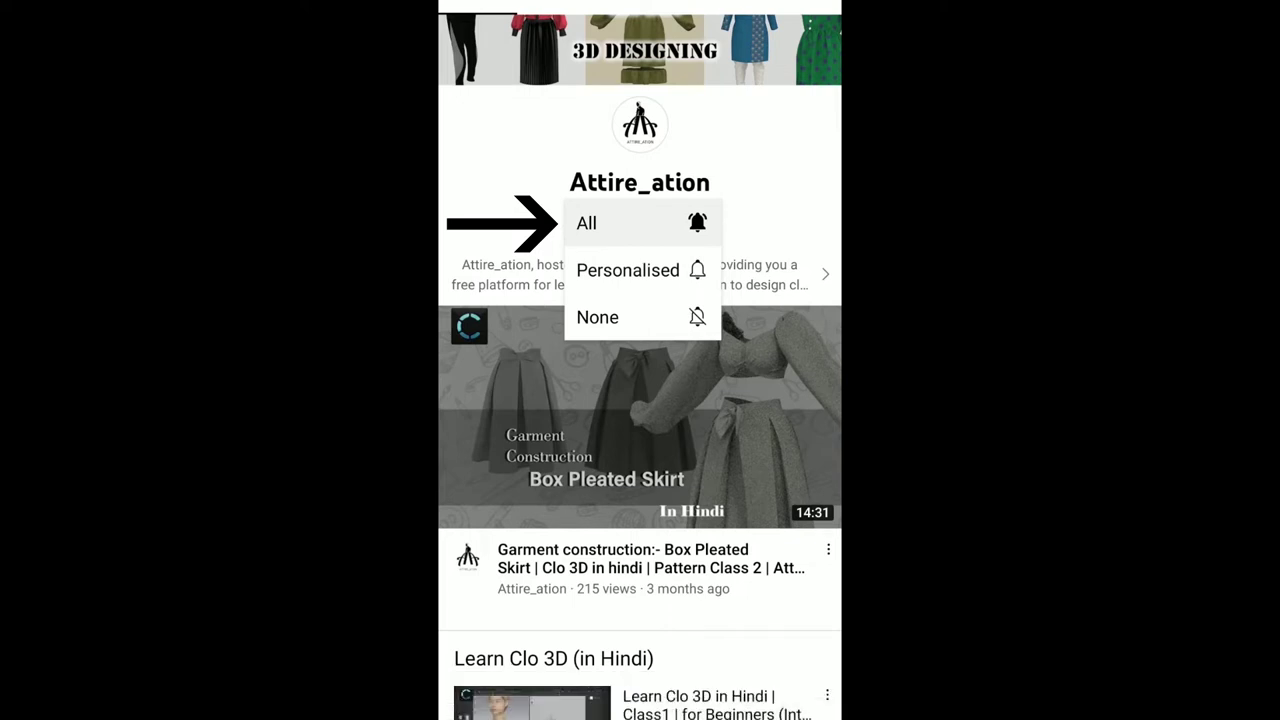
click(642, 223)
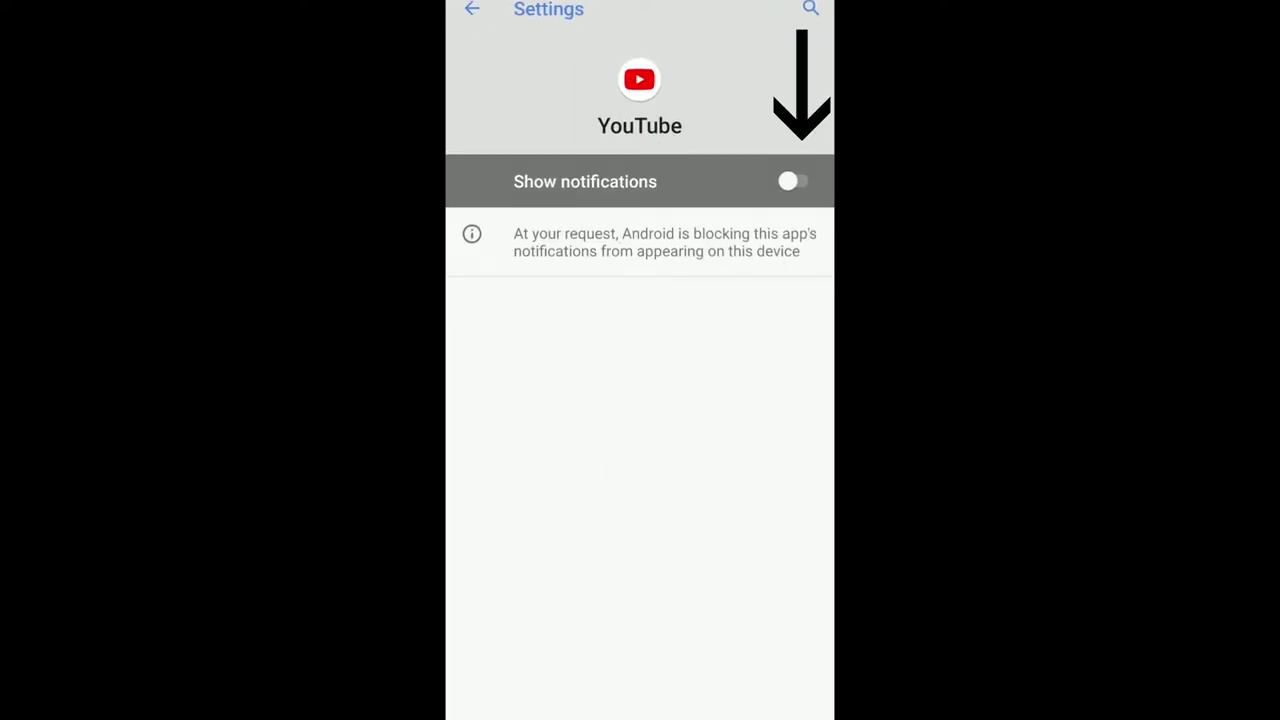
In the phone's Settings, enable Show notifications for YouTube and review its notification categories.
click(793, 181)
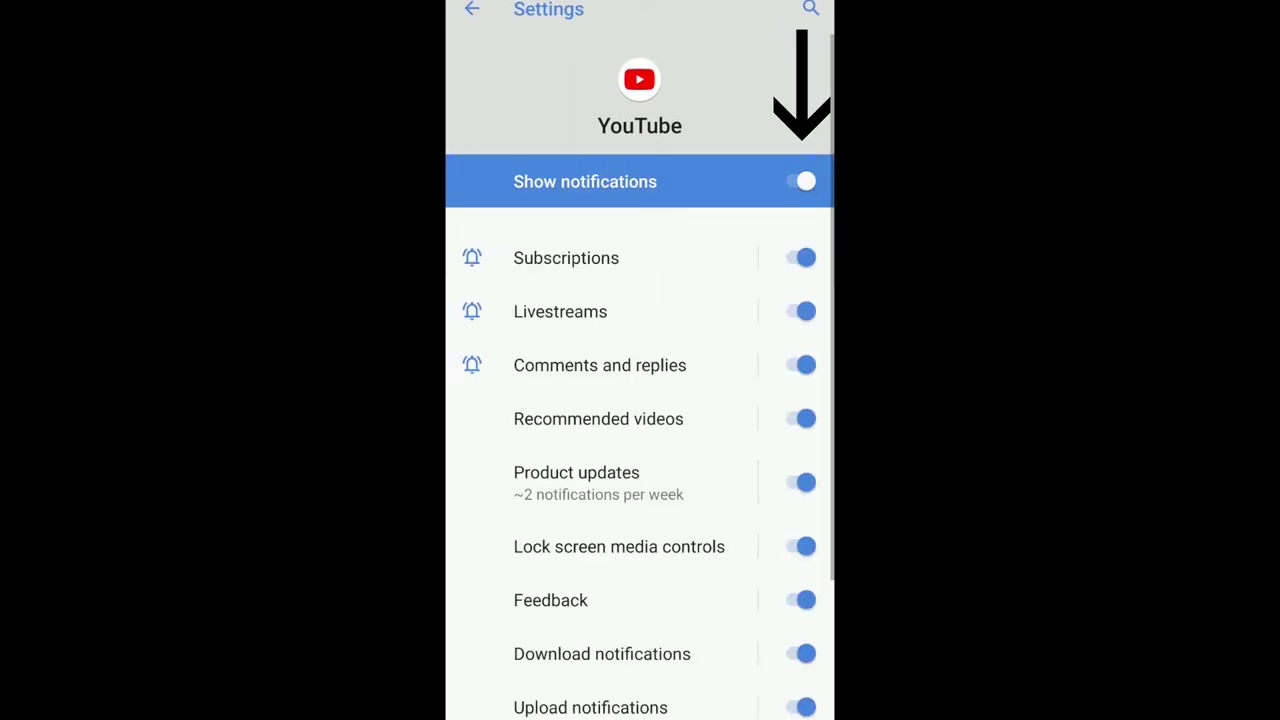
scroll(640, 400, down, 2)
scroll(640, 400, up, 4)
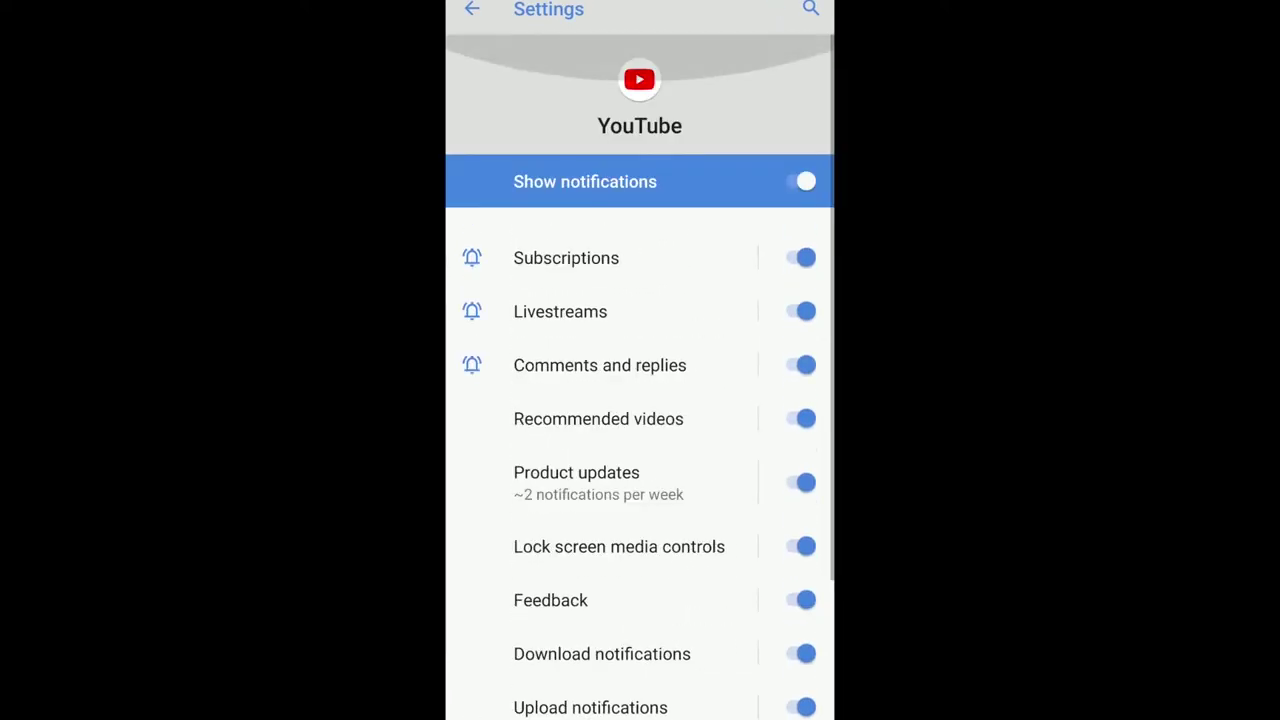
click(472, 9)
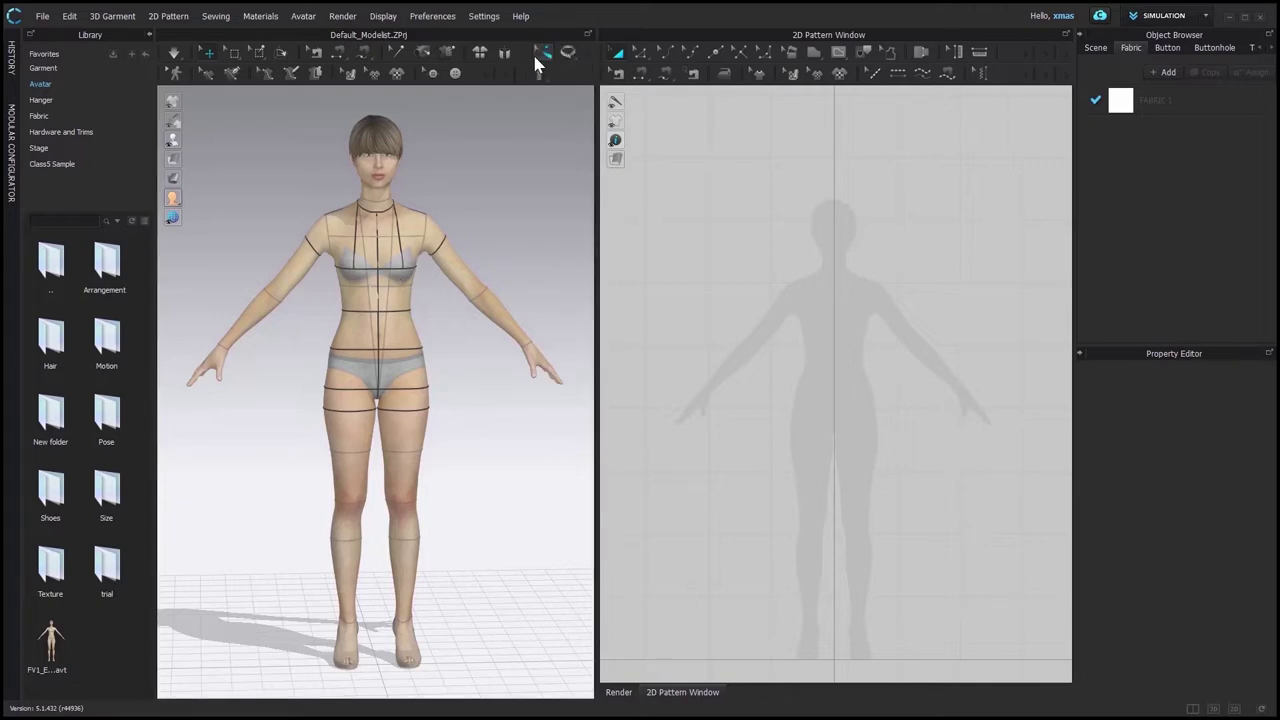
Check the avatar's bust circumference using its existing body measurement lines.
click(536, 56)
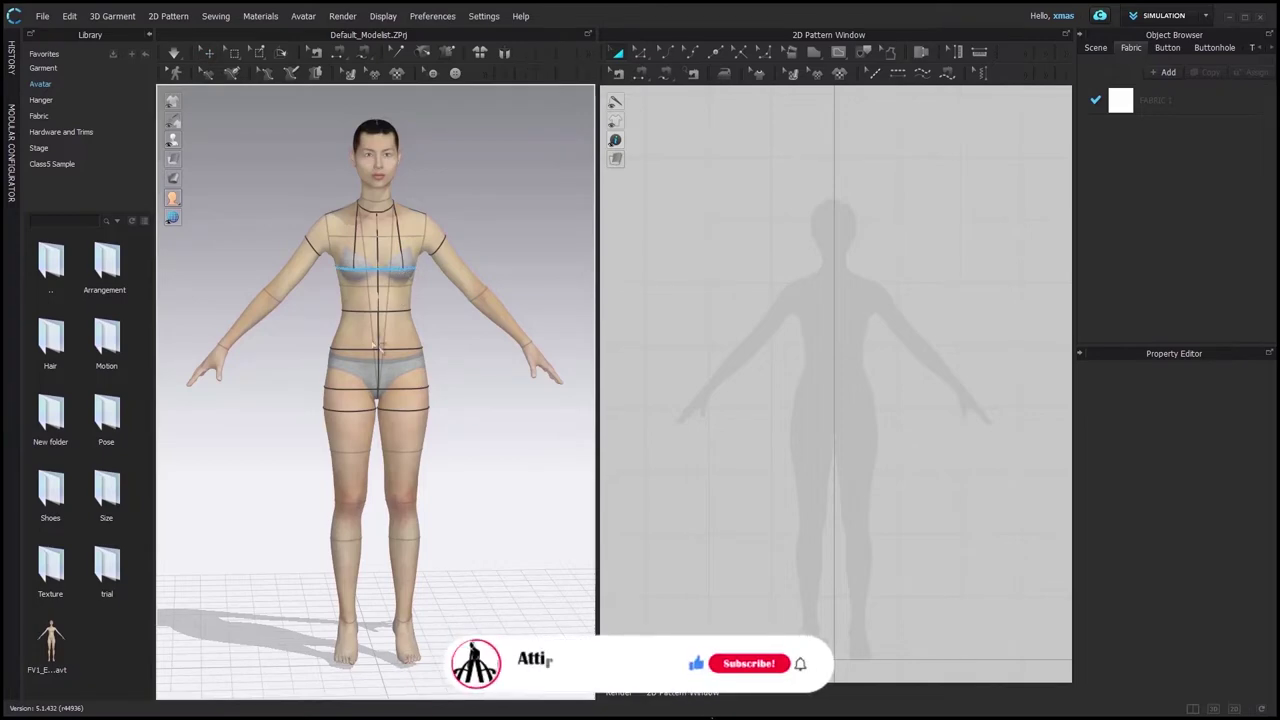
click(403, 272)
right_drag(468, 360, 590, 265)
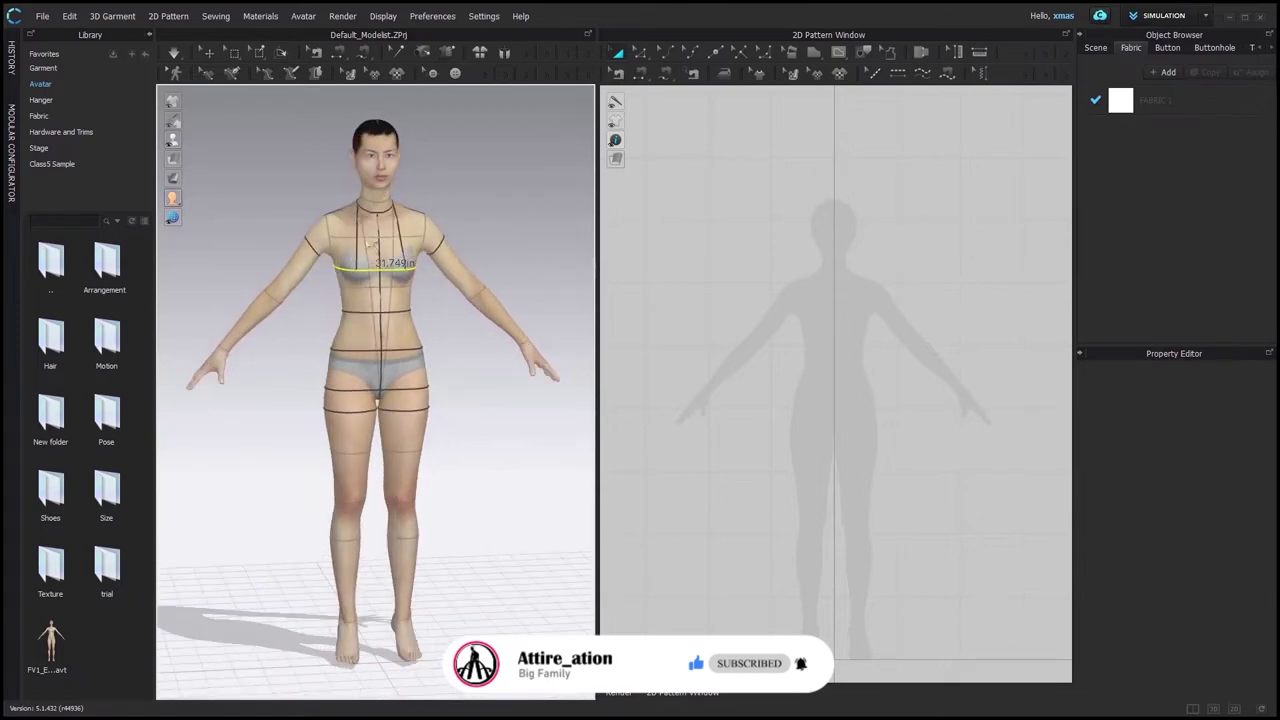
click(356, 244)
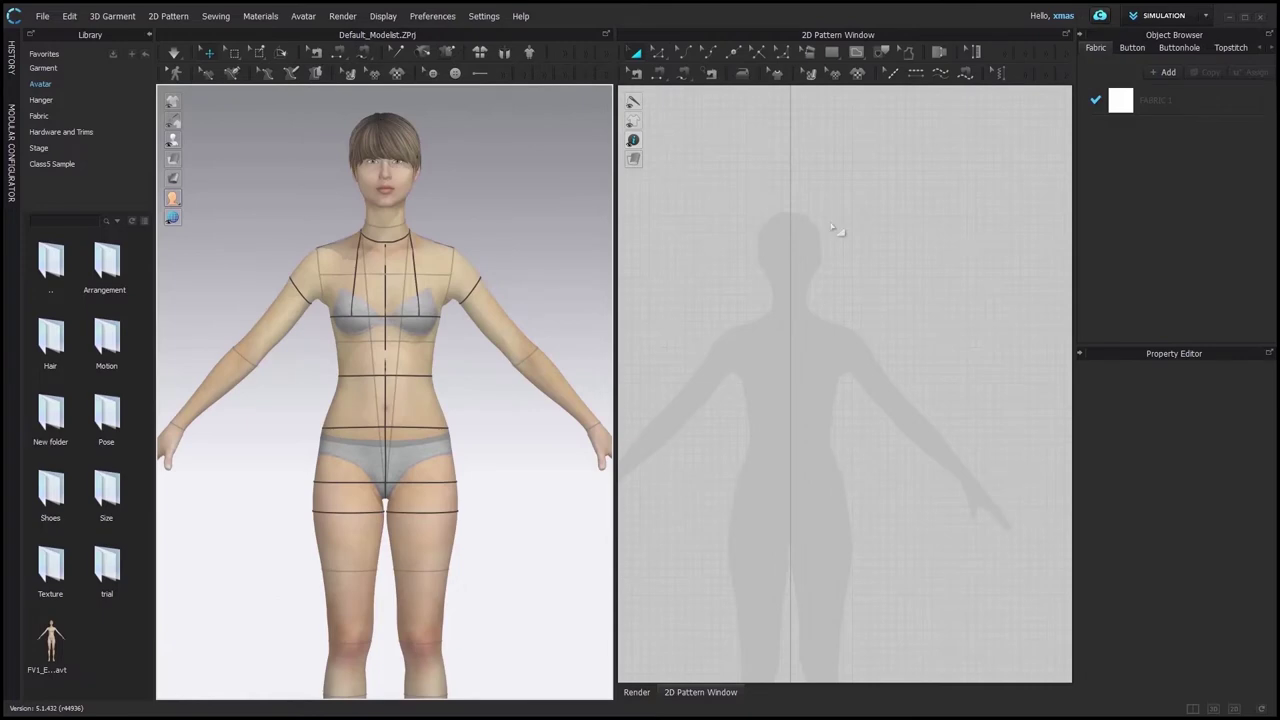
Create a rectangular pattern piece 8.187 in wide and 9.876 in high over the avatar silhouette's chest.
click(831, 51)
click(794, 350)
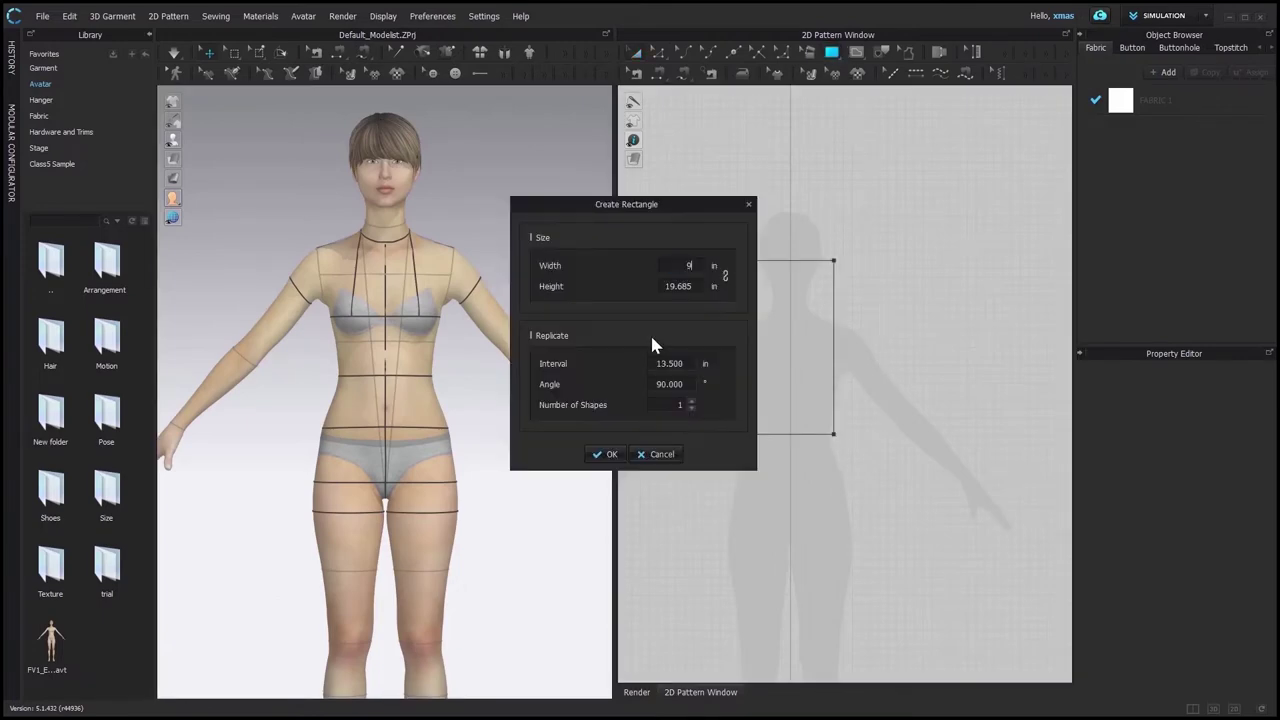
double_click(670, 286)
text(9.876)
double_click(686, 266)
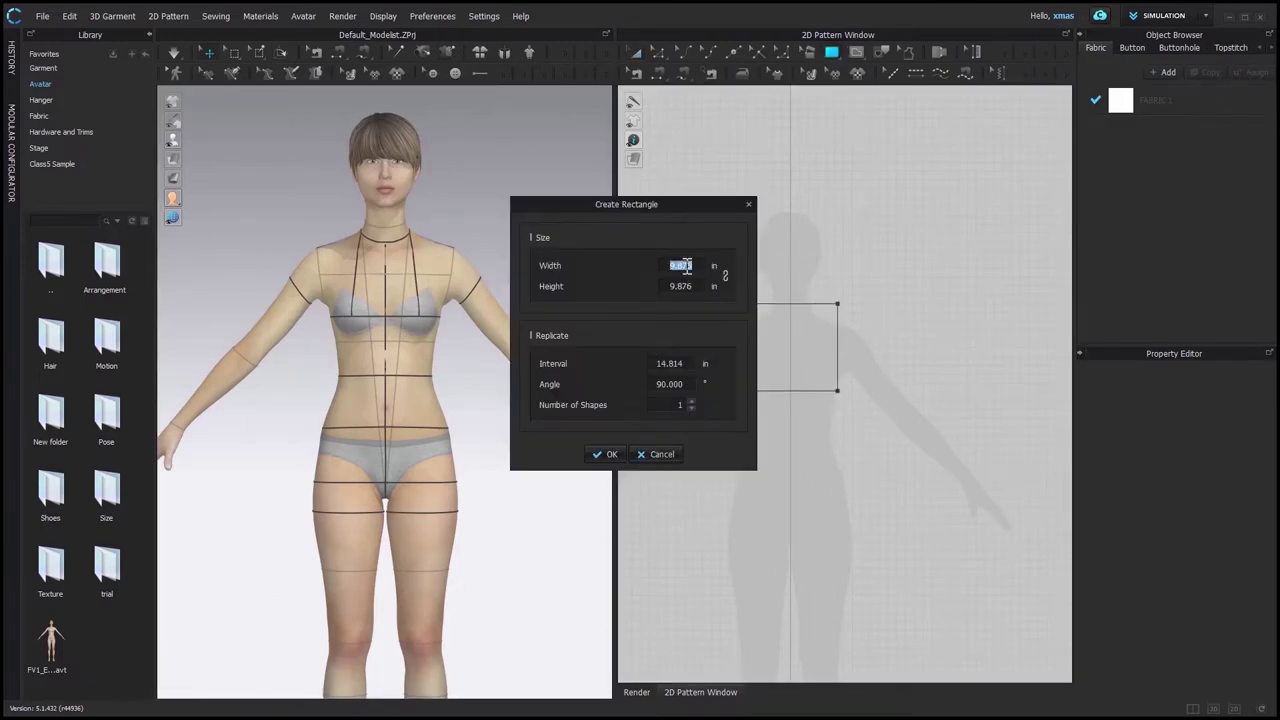
text(8.187)
key(Return)
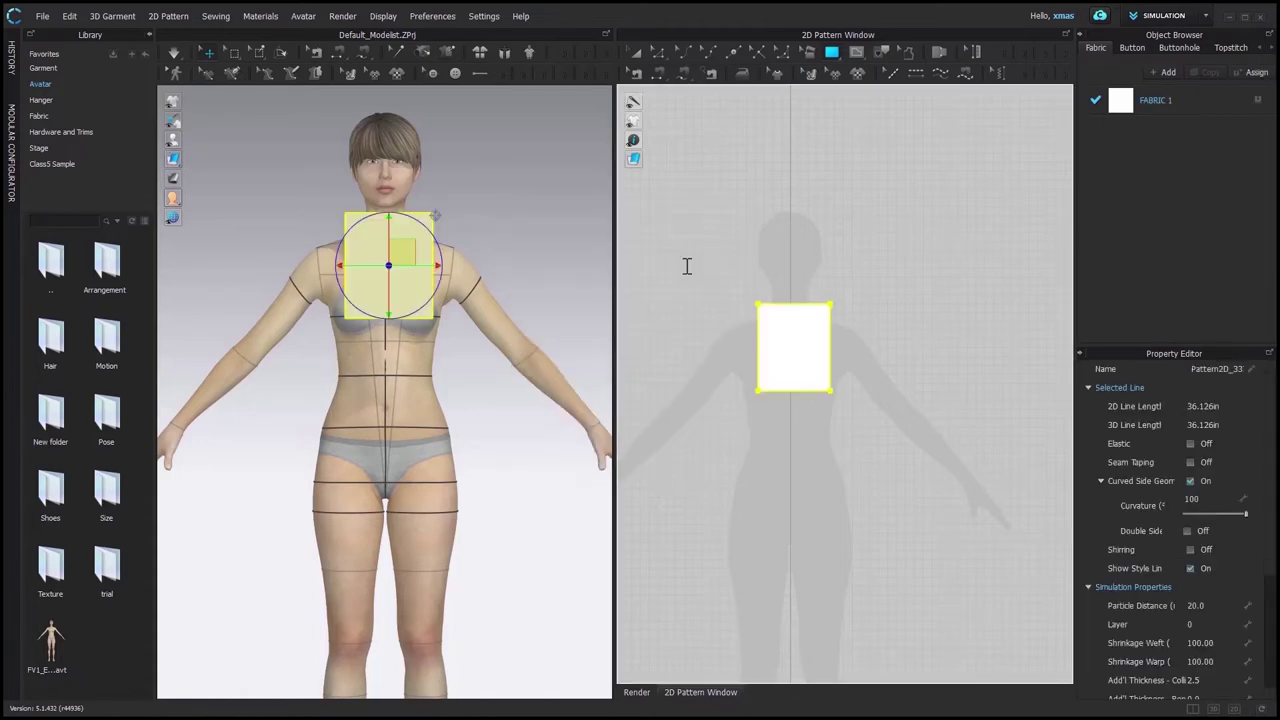
Split the rectangle's top edge into two lines, placing a point 3 in from the right corner.
click(658, 52)
scroll(841, 407, up, 2)
scroll(731, 277, up, 1)
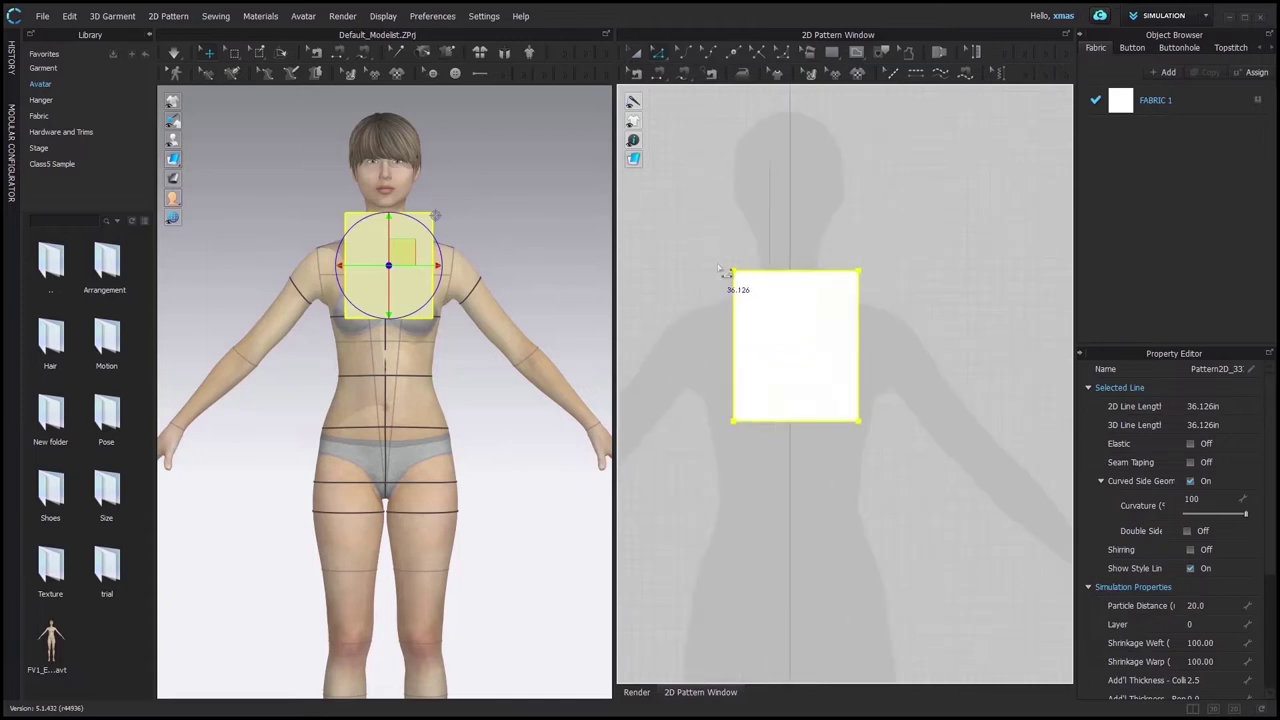
scroll(722, 272, up, 1)
right_click(886, 274)
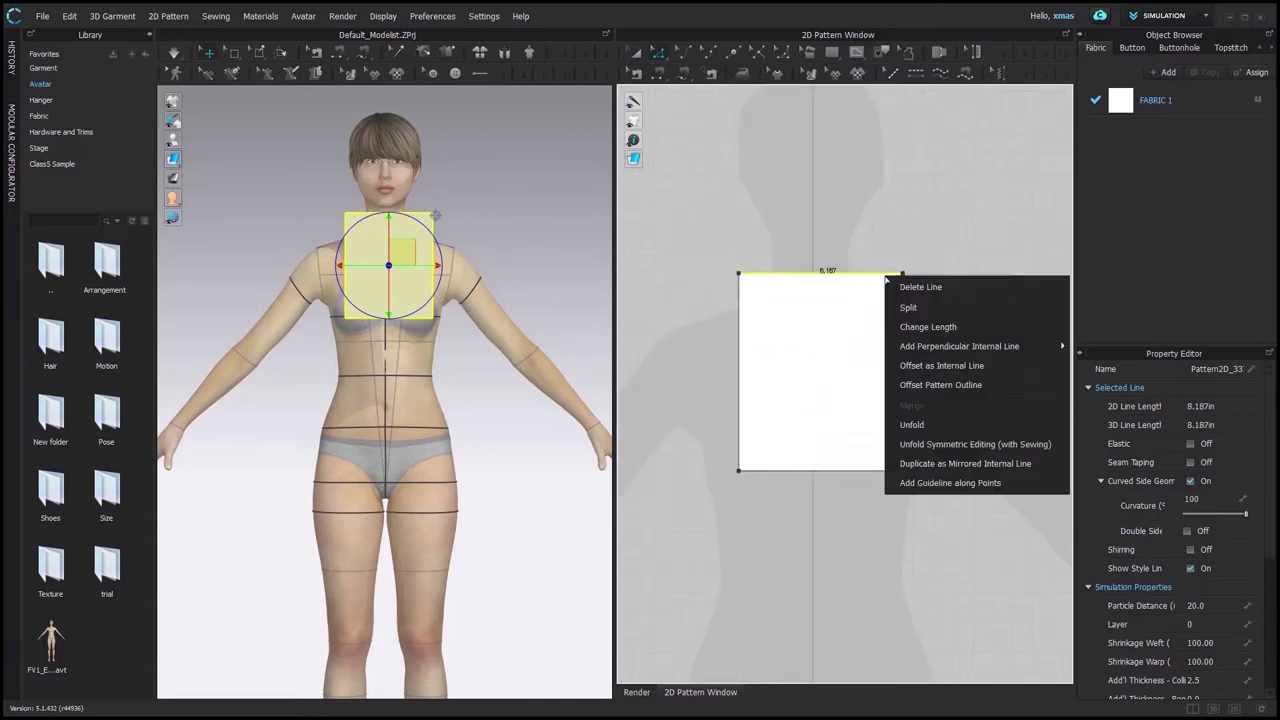
click(929, 308)
text(3)
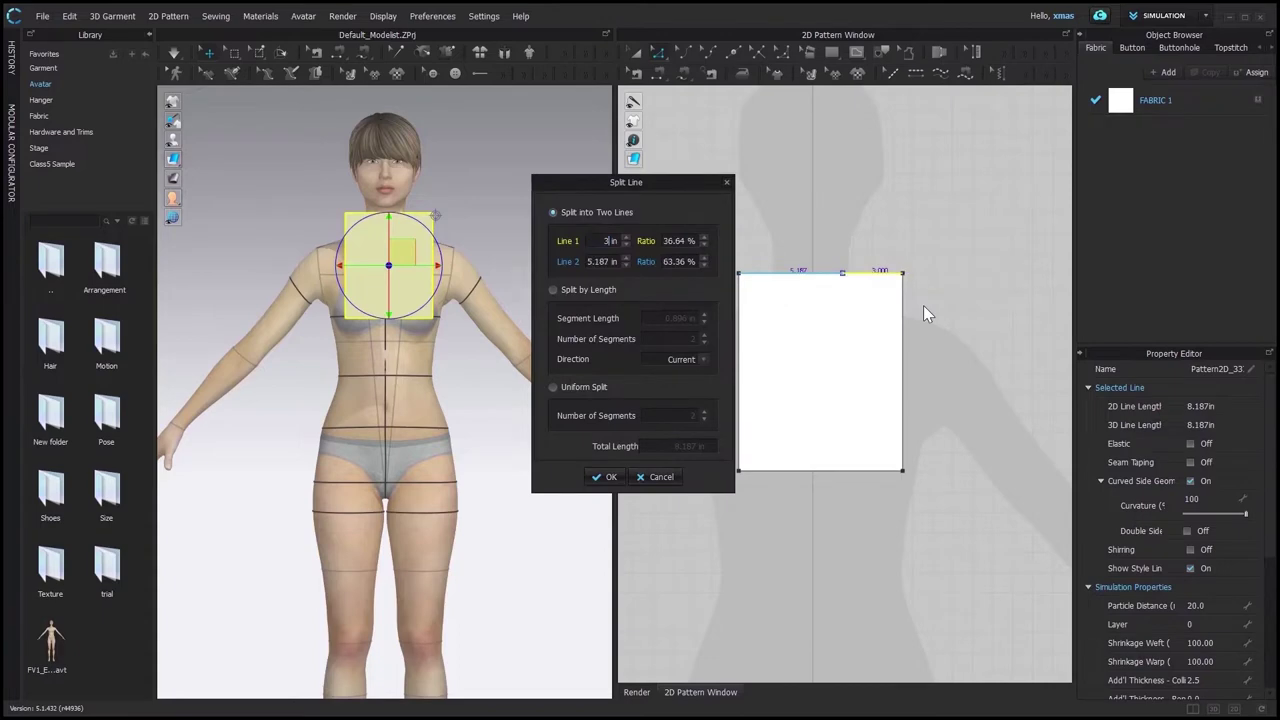
key(Return)
Split the remaining left part of the top edge 3.25 in from the existing split point.
click(826, 273)
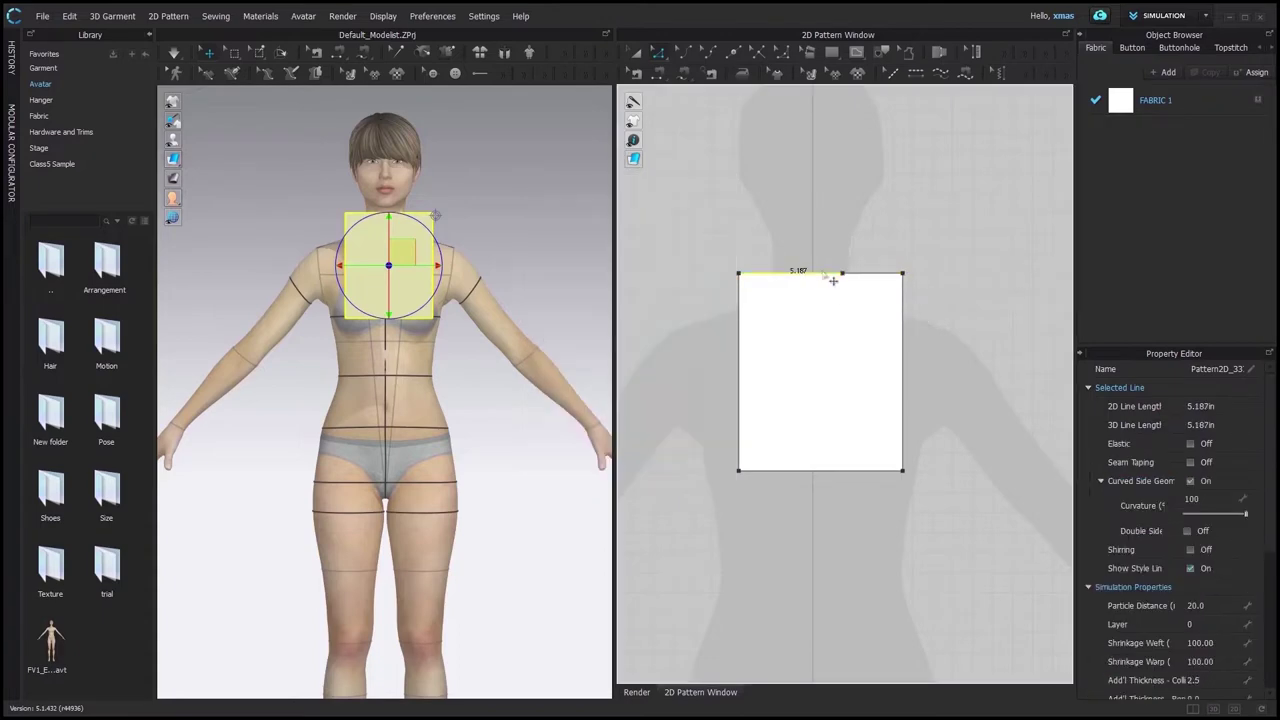
right_click(823, 272)
click(858, 302)
text(3)
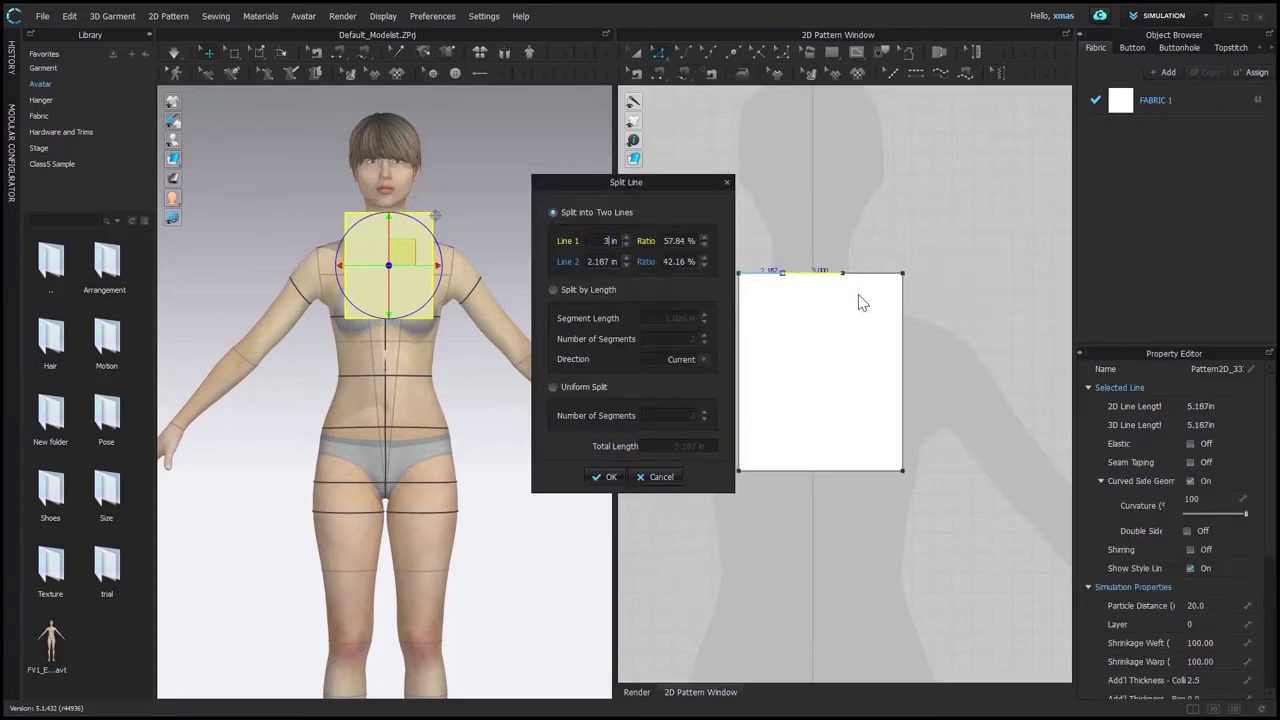
text(.25)
key(Return)
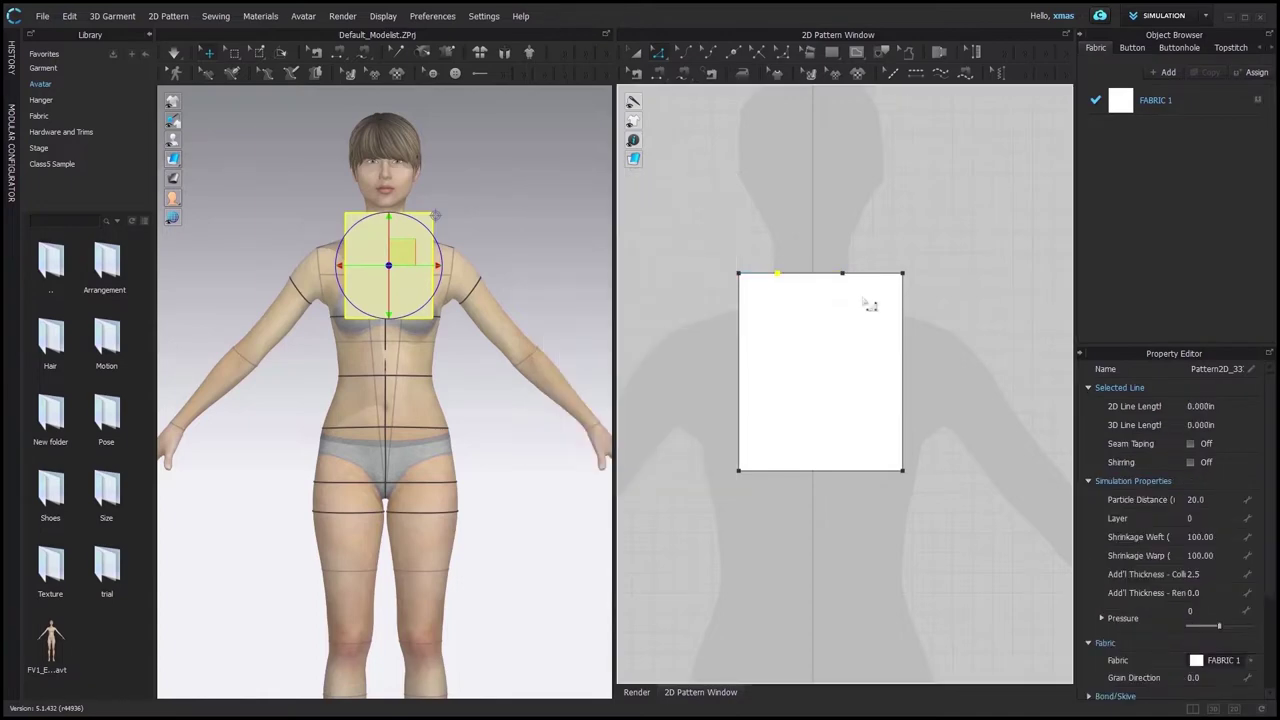
Split the rectangle's right edge 0.5 in below its top corner.
click(903, 310)
right_click(904, 301)
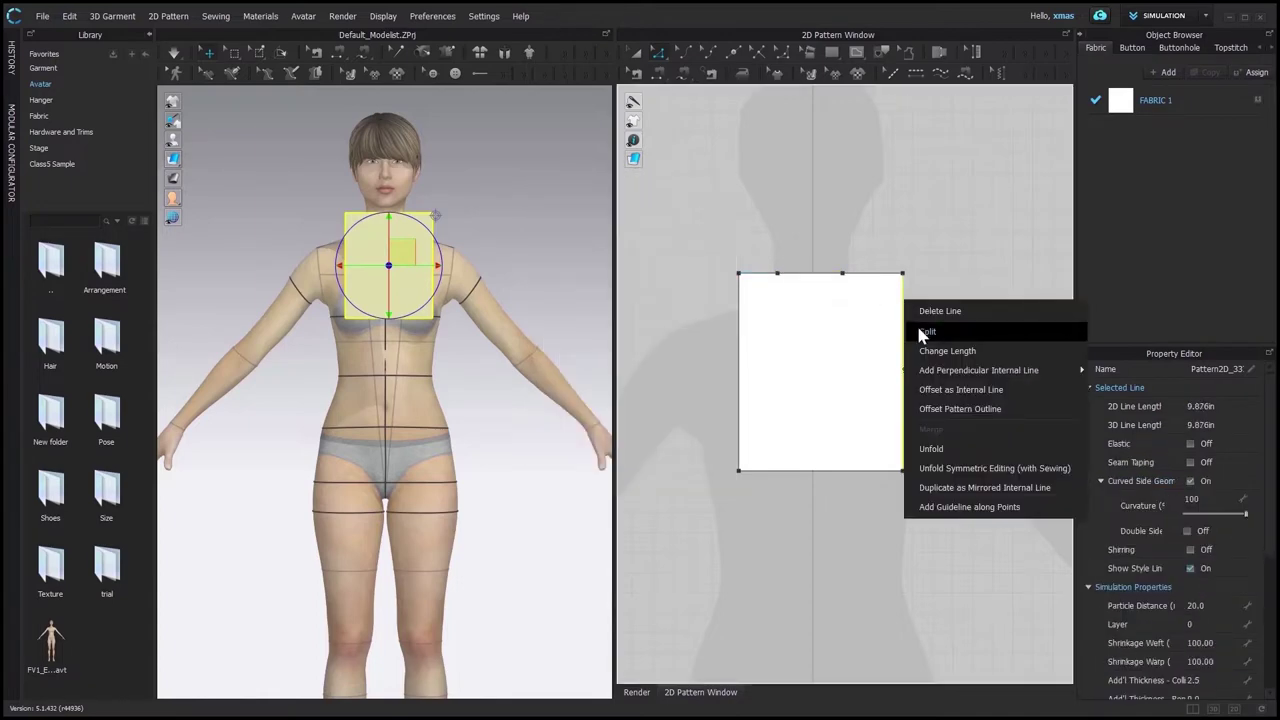
click(927, 331)
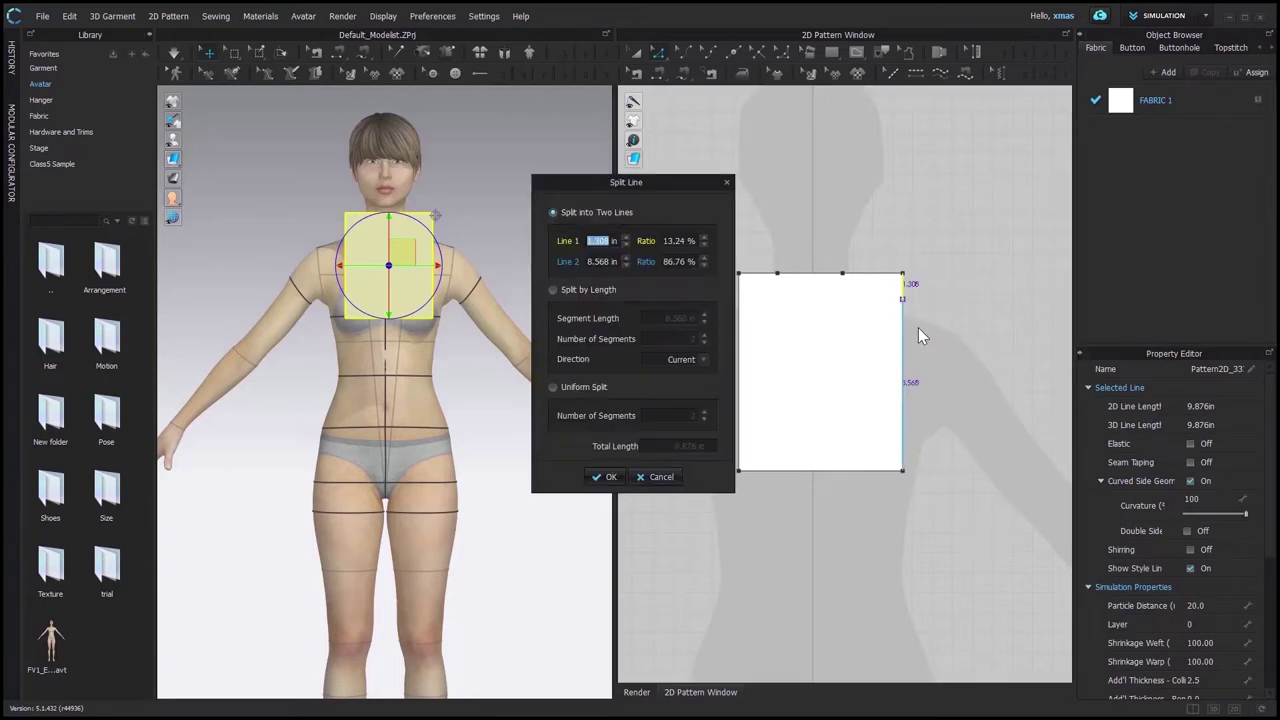
key(BackSpace)
text(.5)
key(Return)
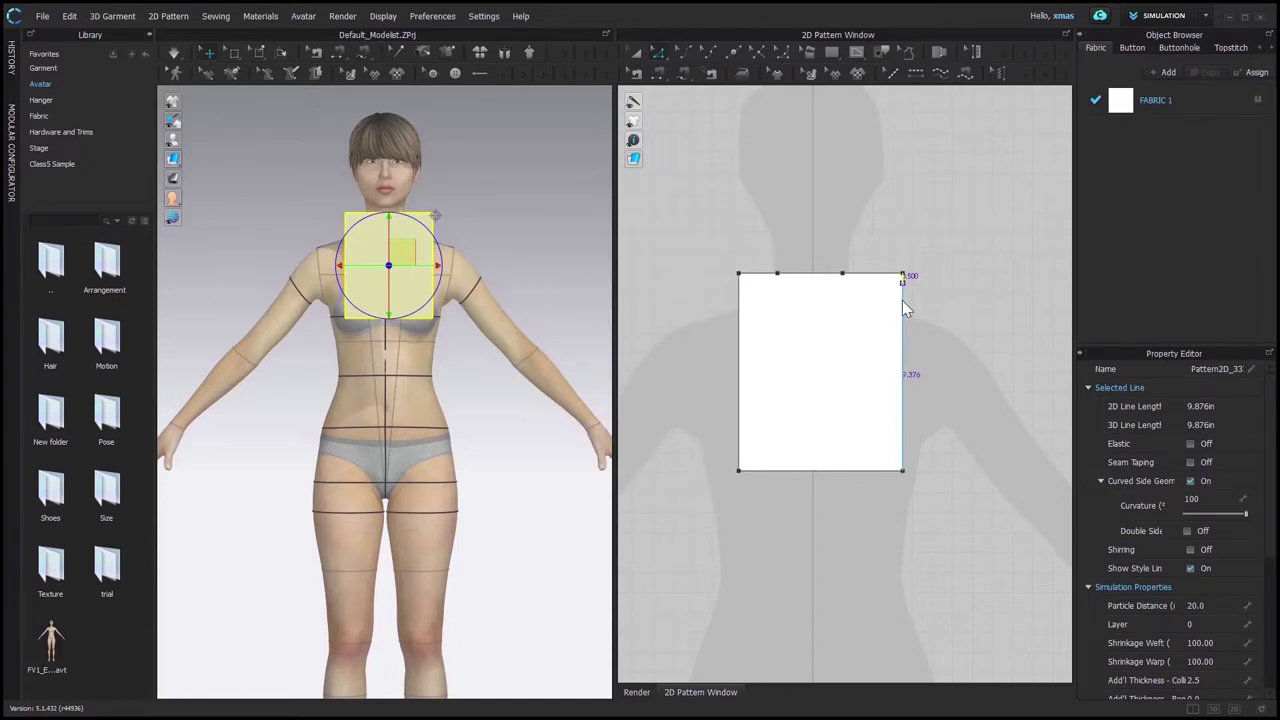
Split the long lower part of the right edge 2.5 in below the 0.5 in point.
click(904, 309)
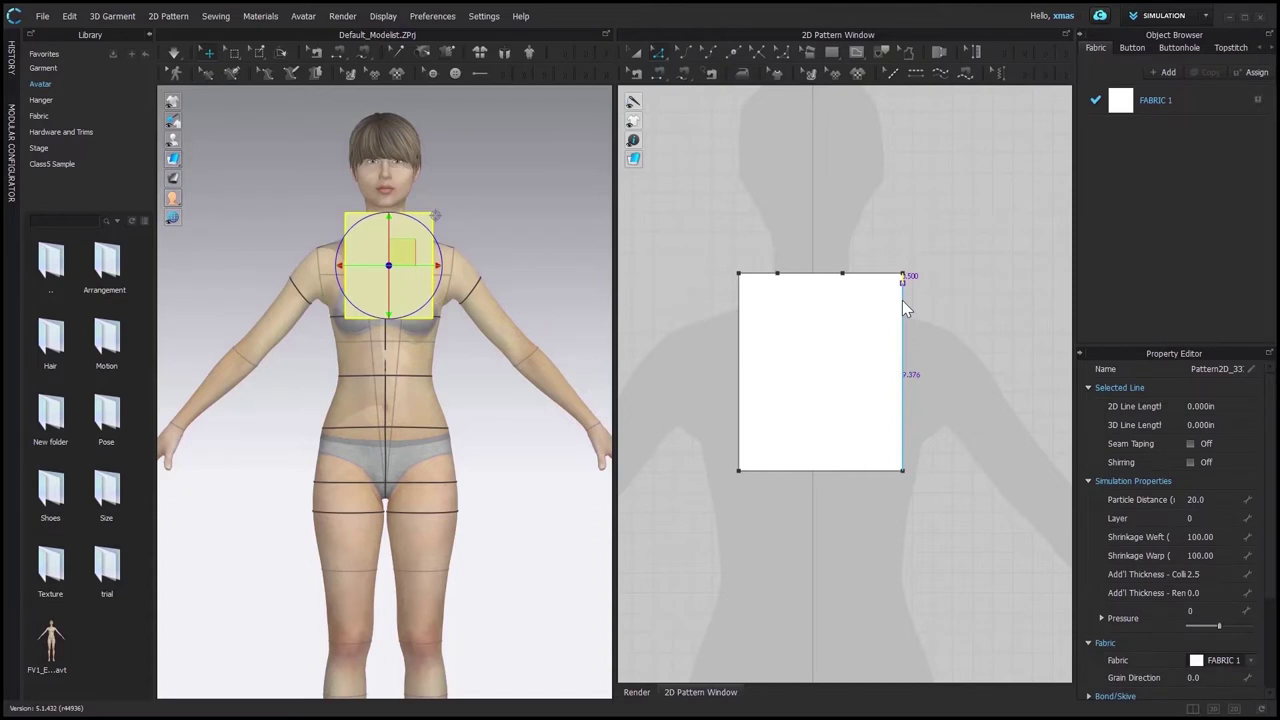
click(902, 300)
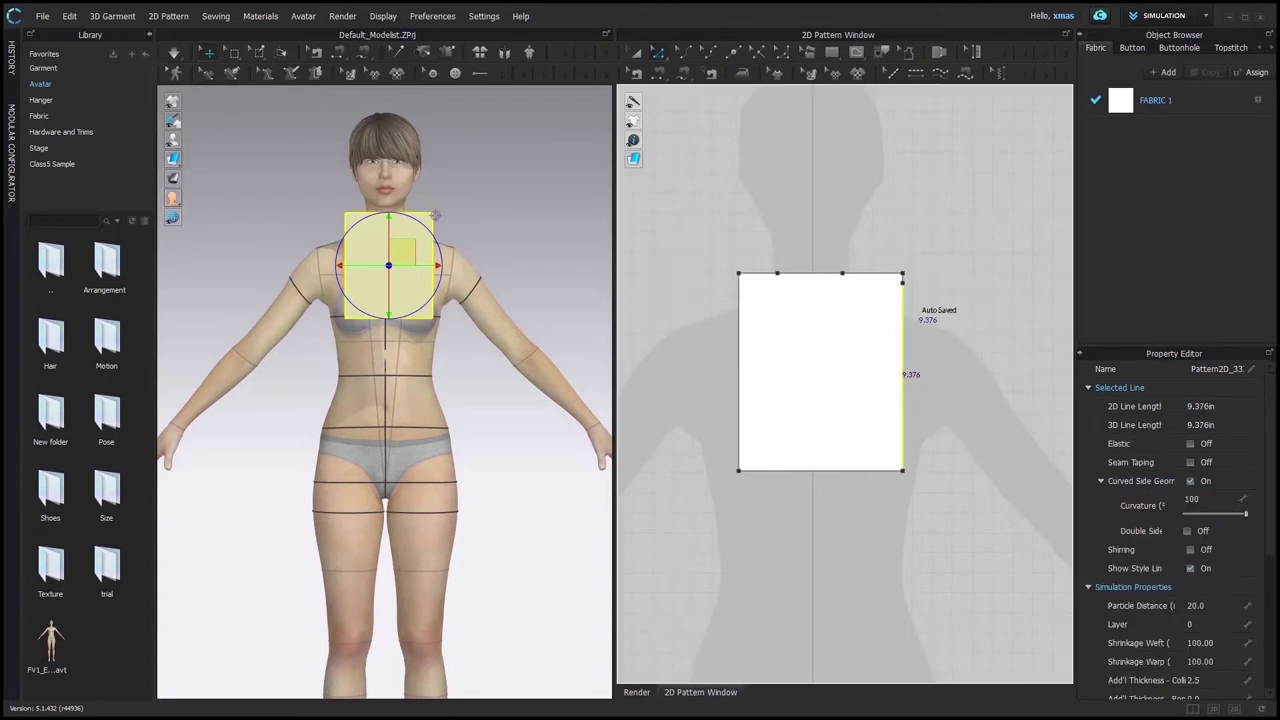
right_click(904, 290)
click(929, 323)
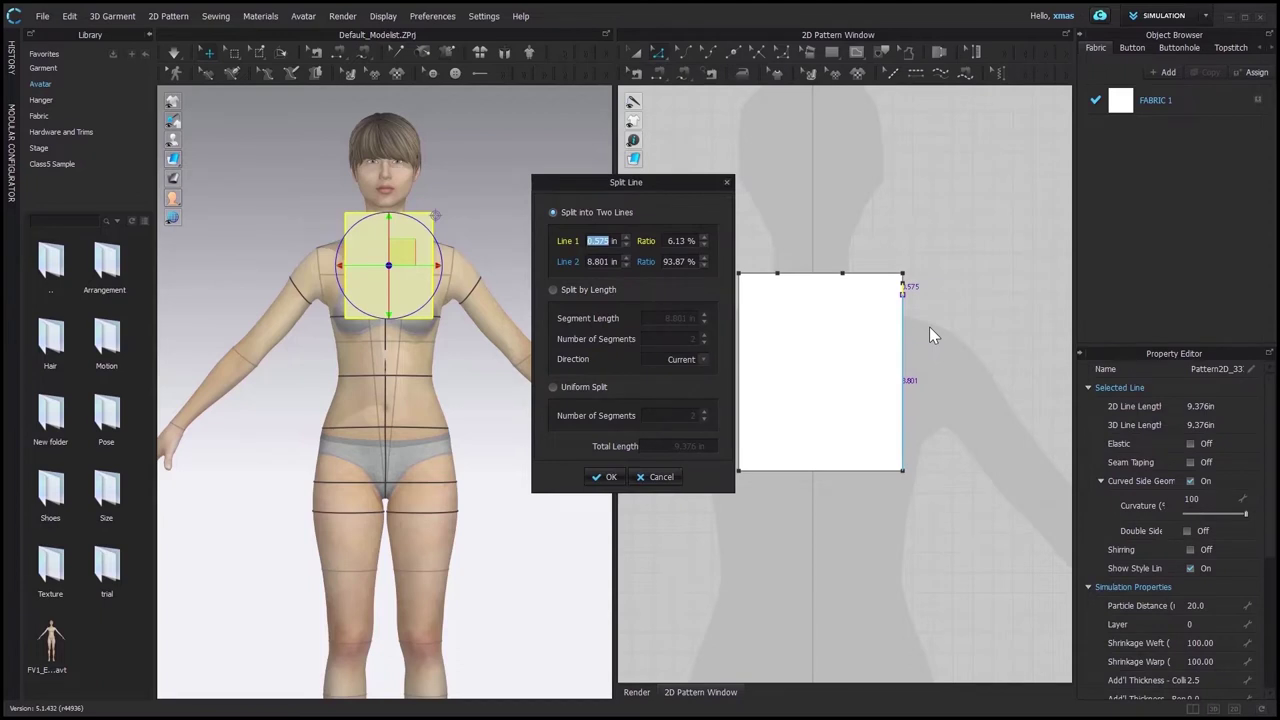
text(2.5)
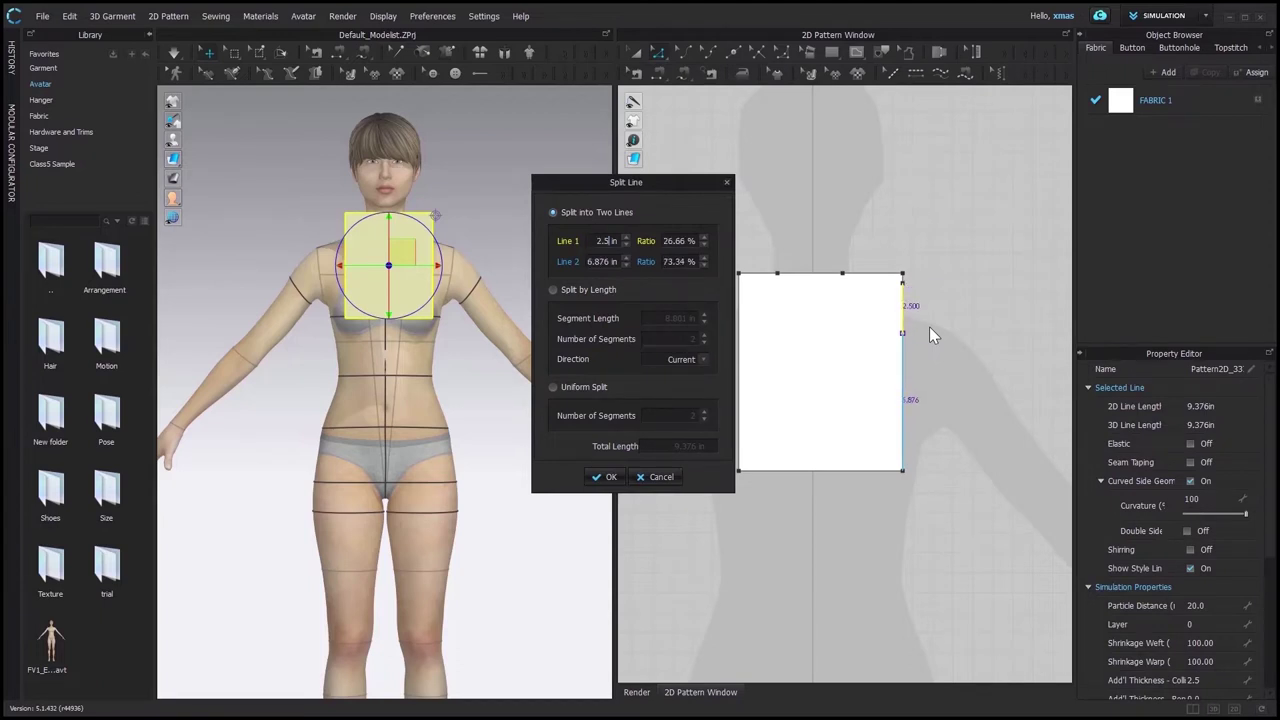
key(Return)
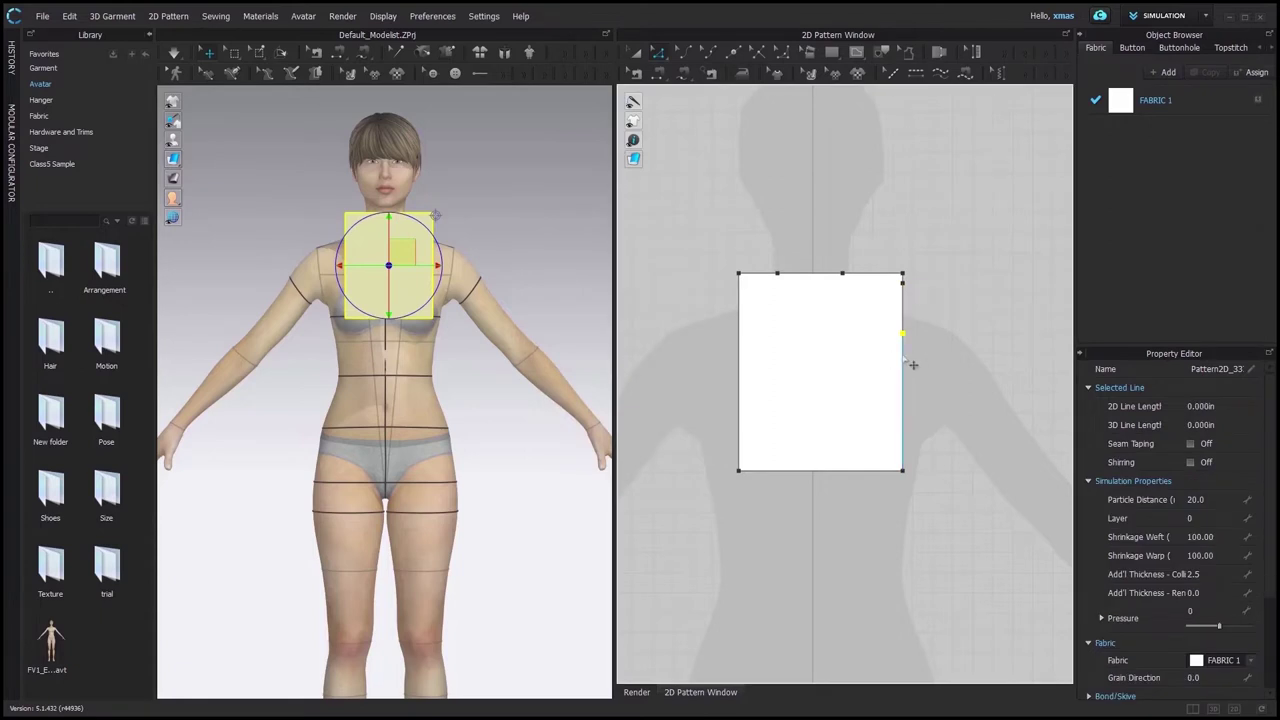
Split the lowest part of the right edge with a first line of 5 in.
click(907, 365)
right_click(908, 366)
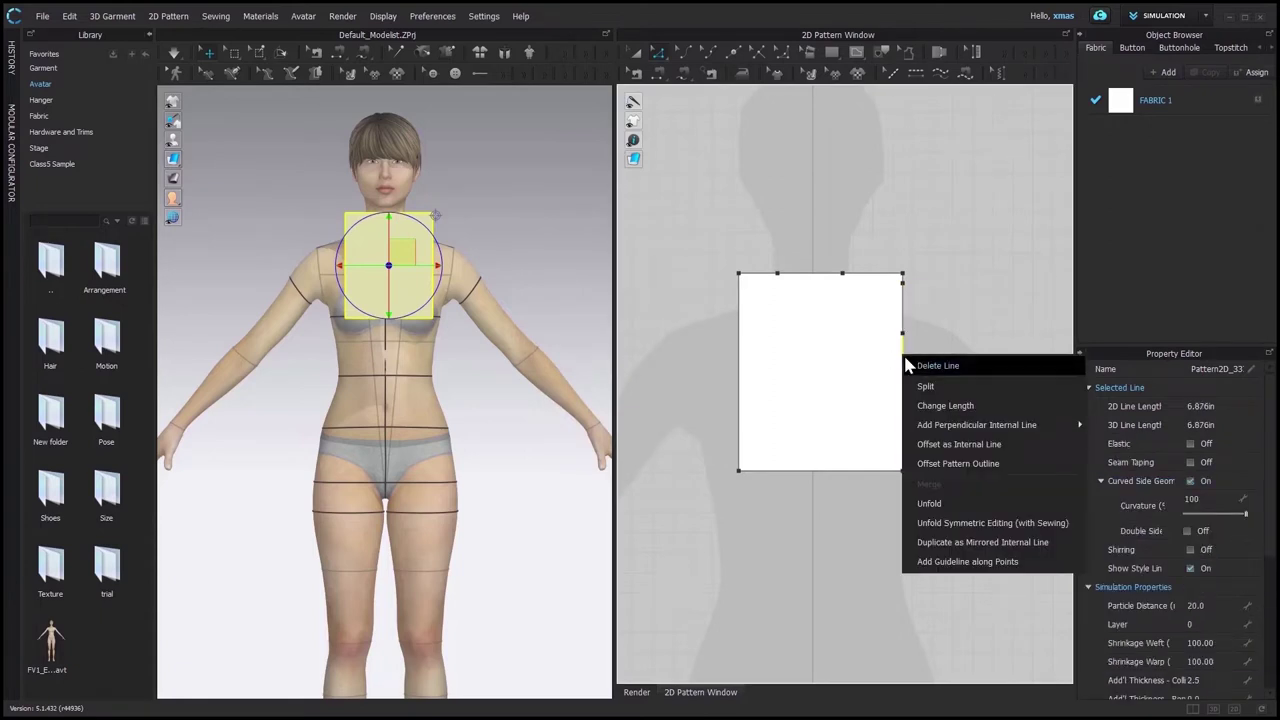
click(947, 387)
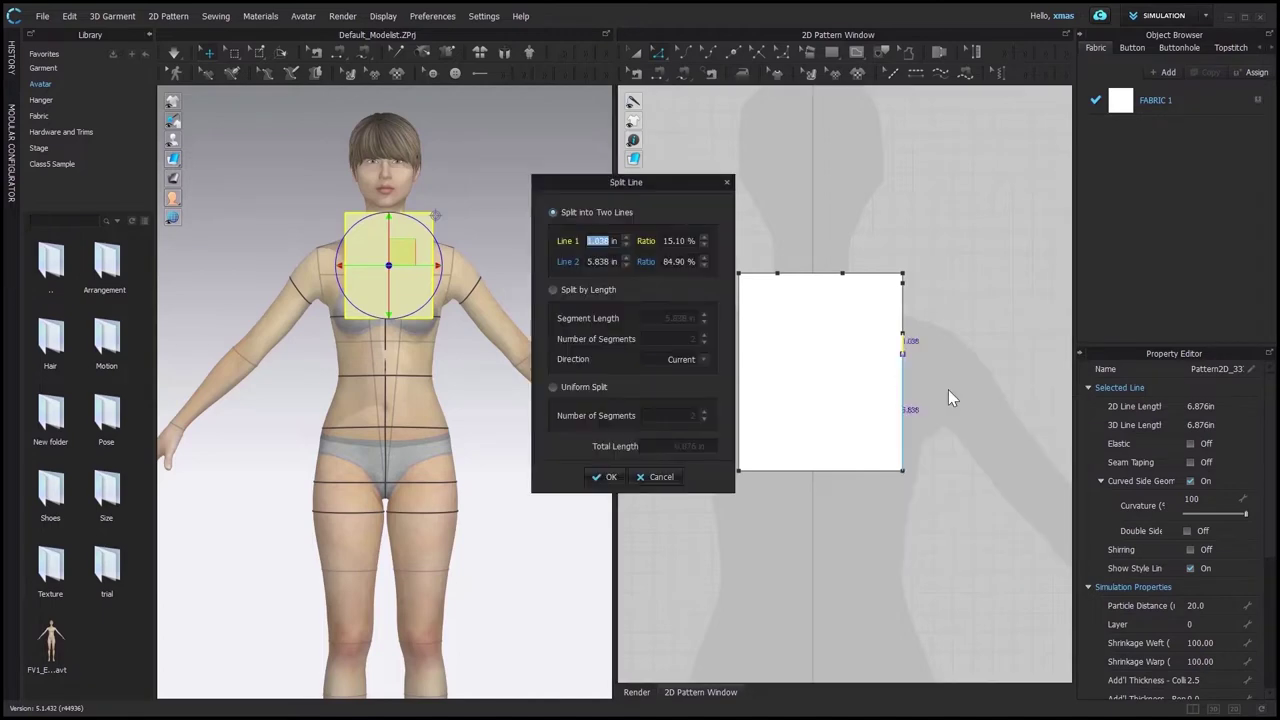
text(5)
key(Return)
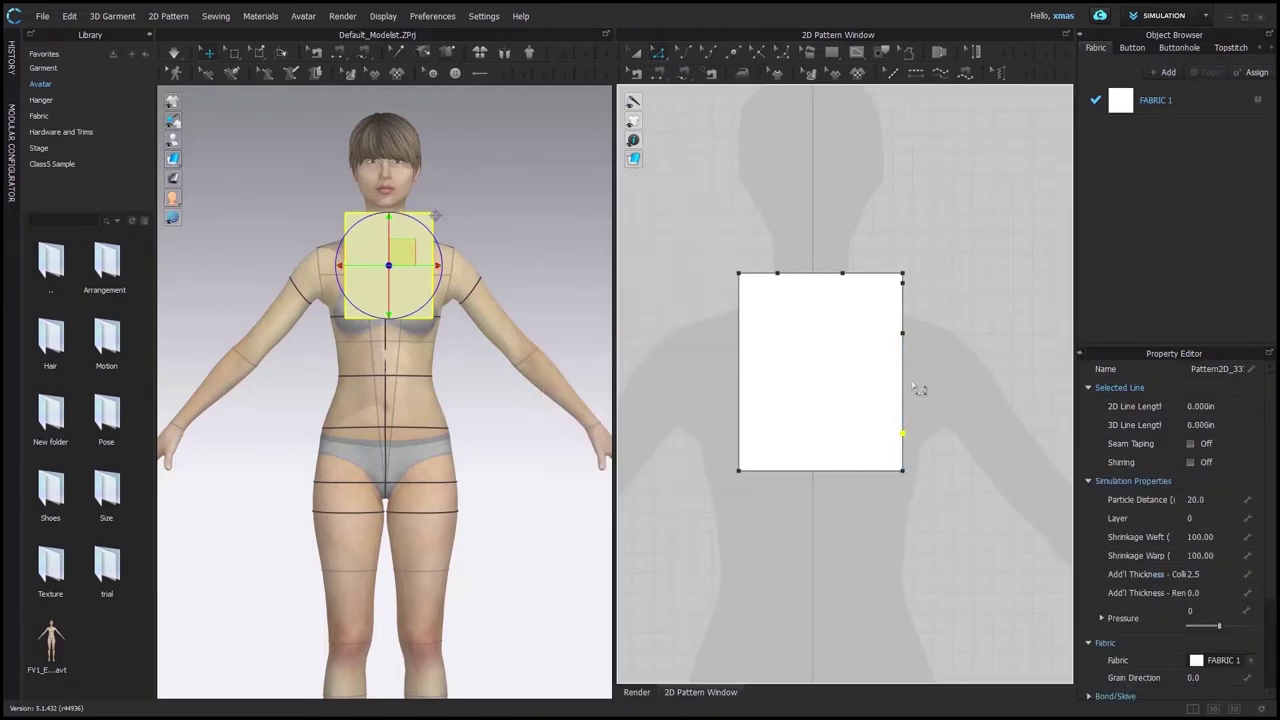
Measure the combined length of the right edge's upper three segments.
click(905, 374)
scroll(905, 269, up, 5)
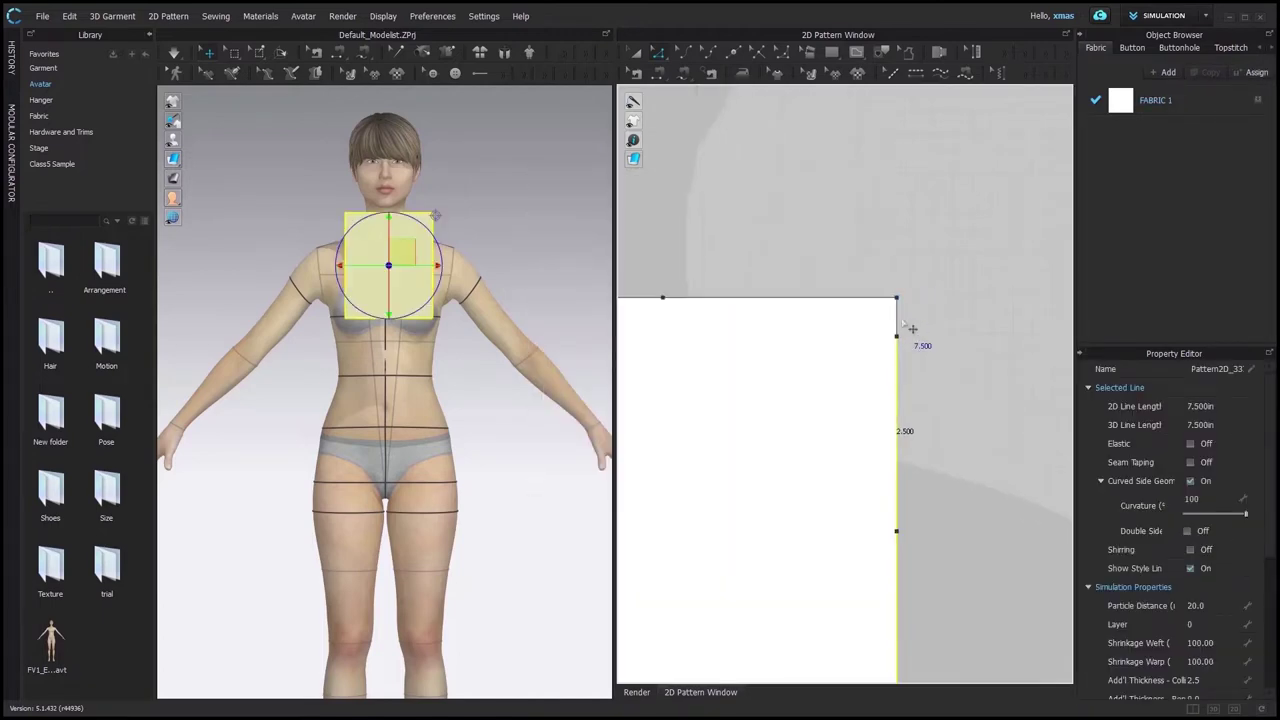
shift+click(898, 320)
scroll(932, 410, down, 6)
scroll(897, 520, up, 3)
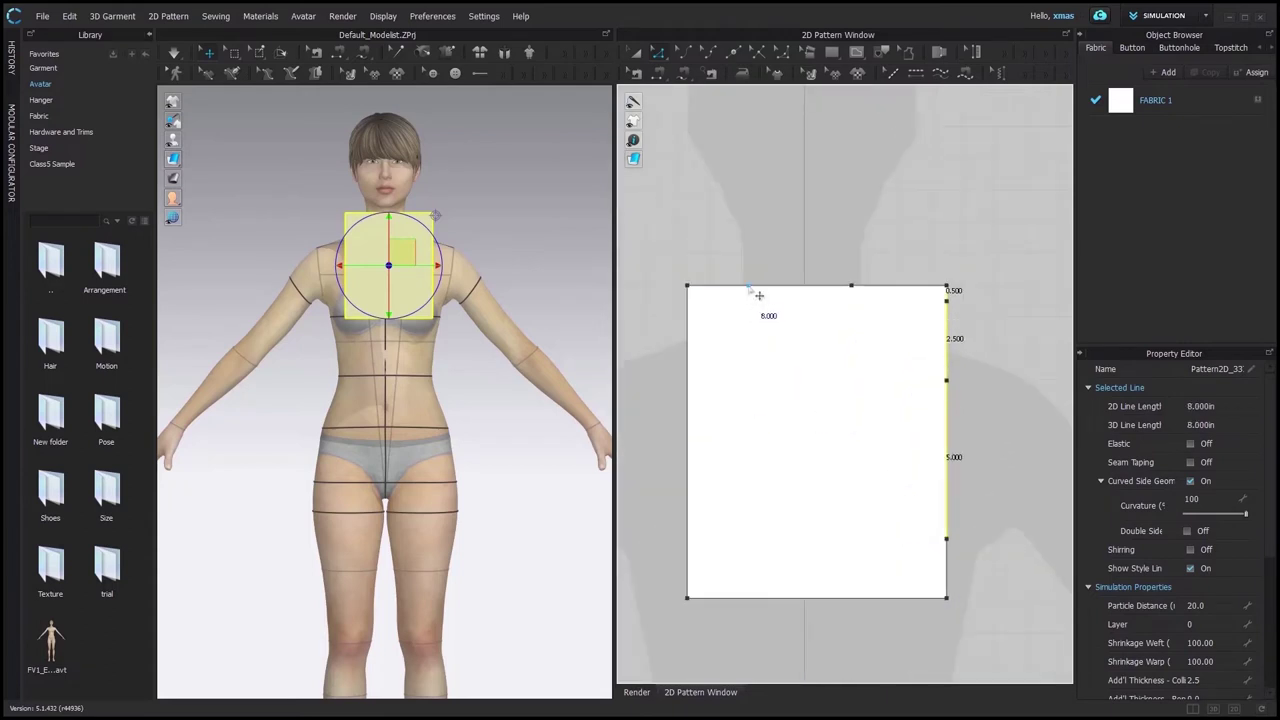
Add an 8 in perpendicular internal line along the Y-Axis from the leftmost split point on the top edge.
click(749, 287)
right_click(749, 287)
mouse_move(815, 360)
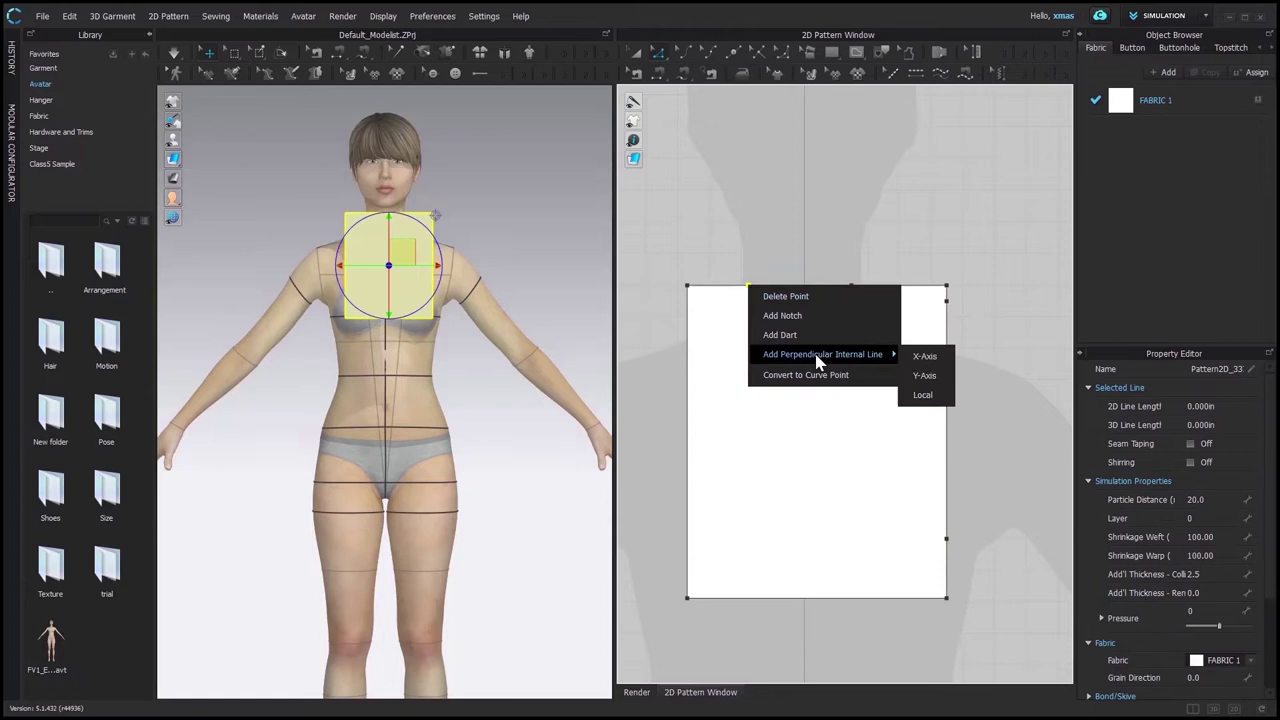
click(936, 376)
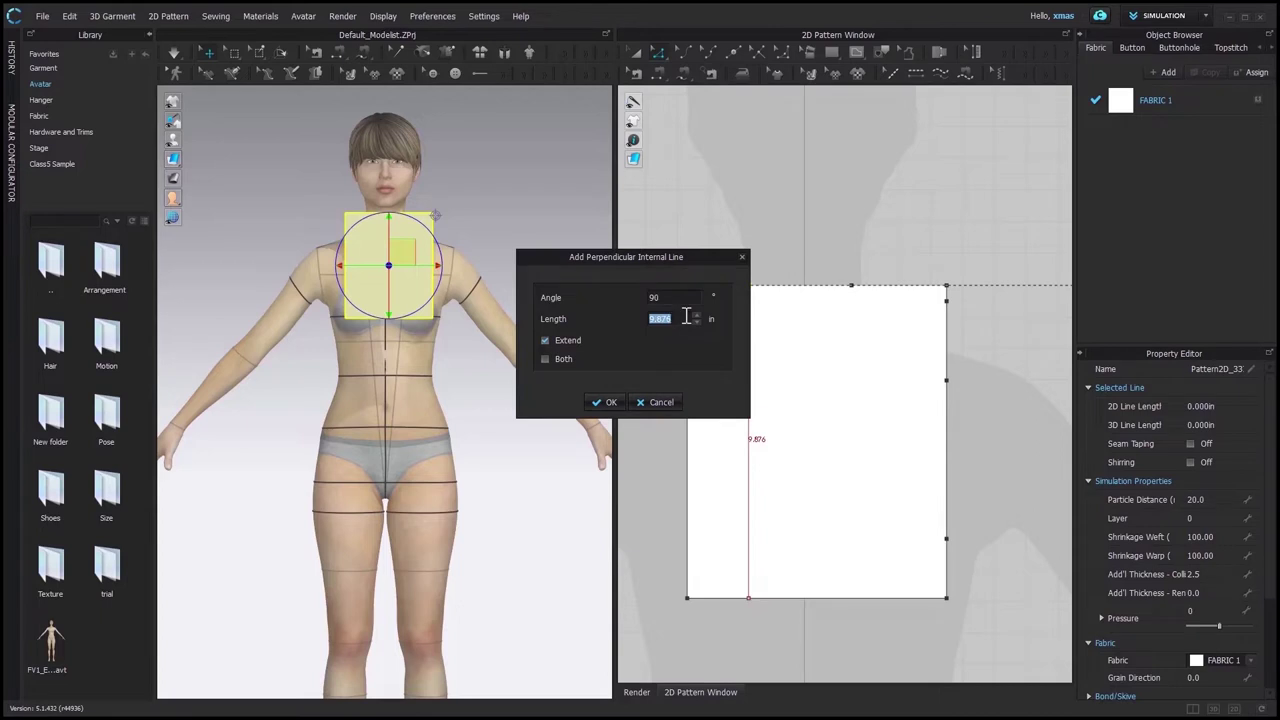
text(8)
key(Return)
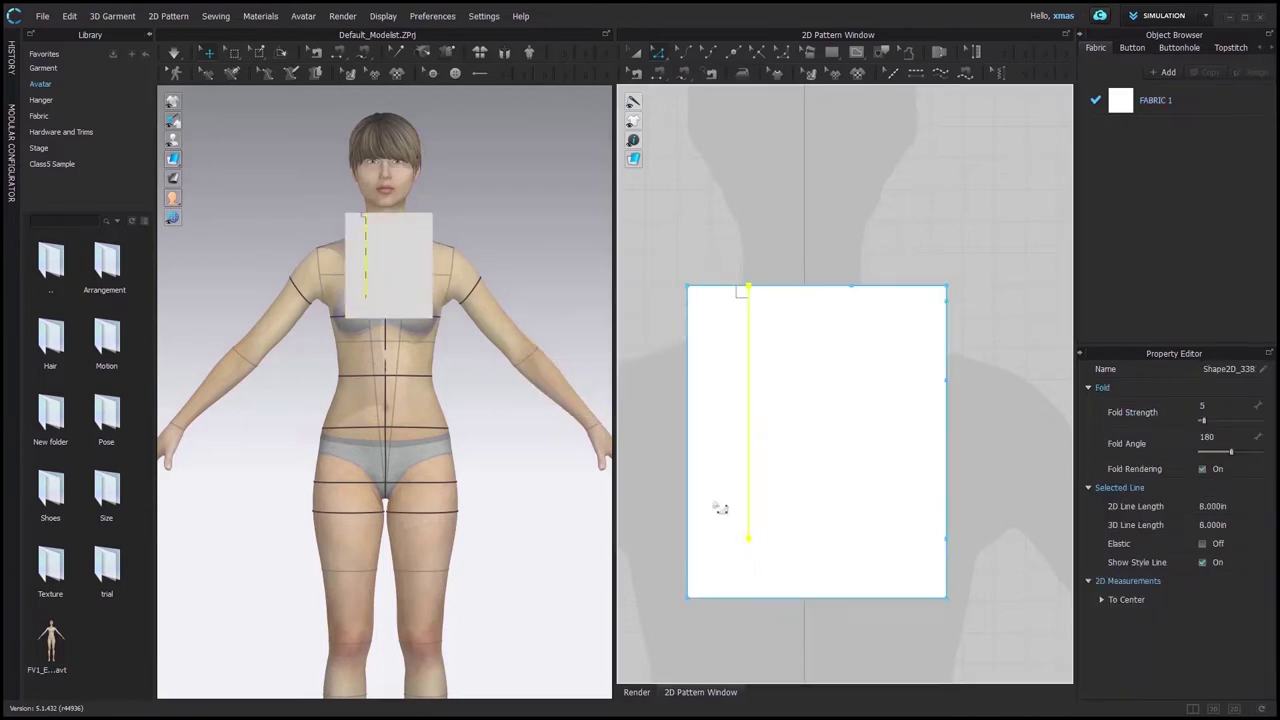
Split the vertical internal line 0.5 in below its upper end.
right_click(750, 318)
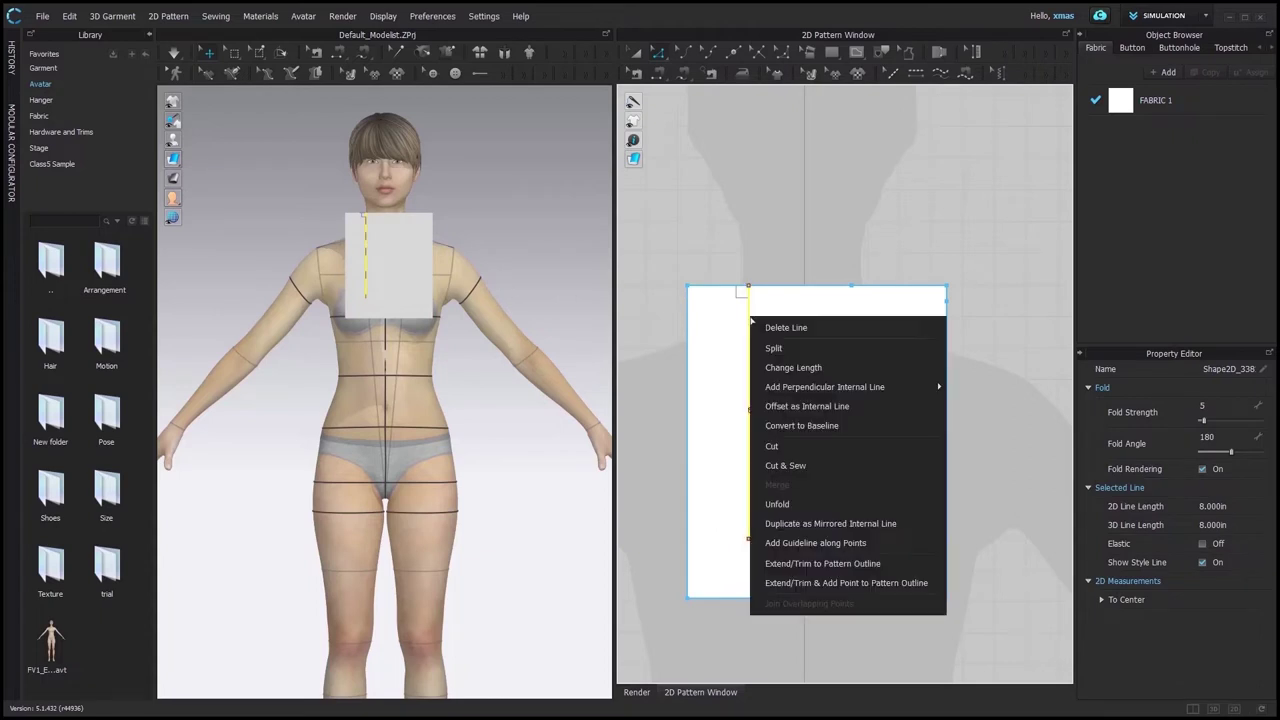
click(785, 347)
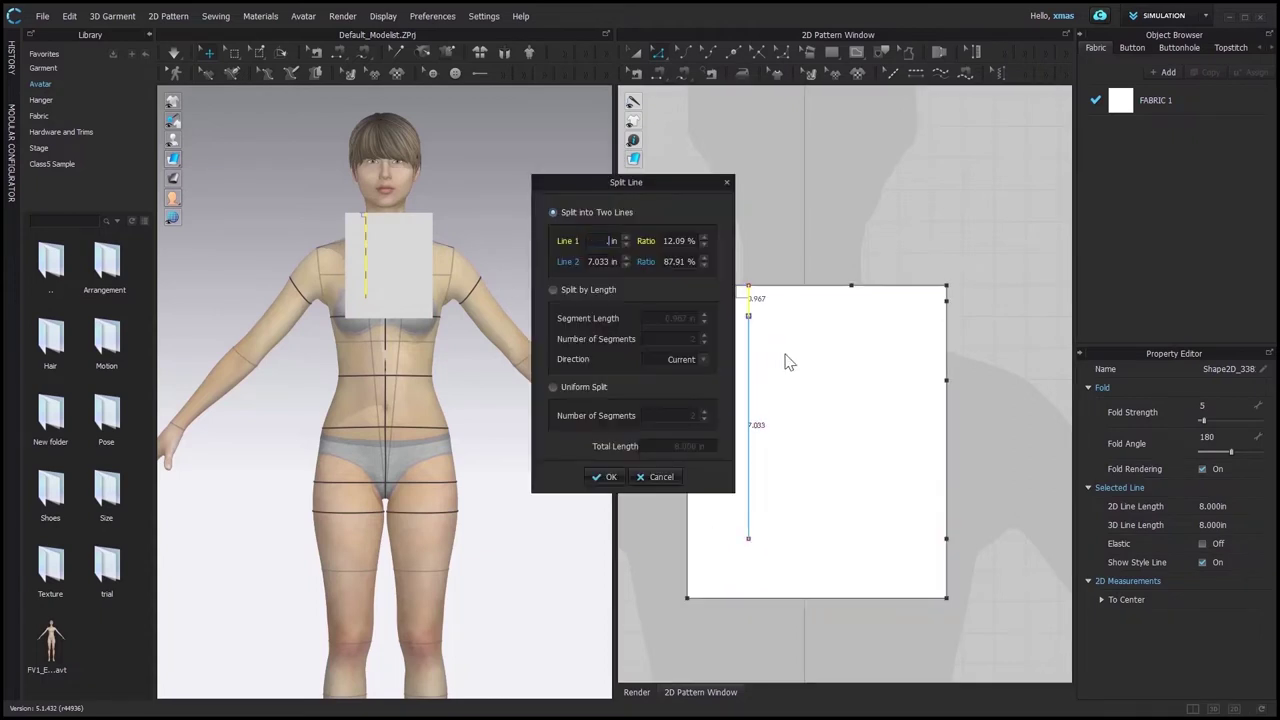
text(.5)
key(Return)
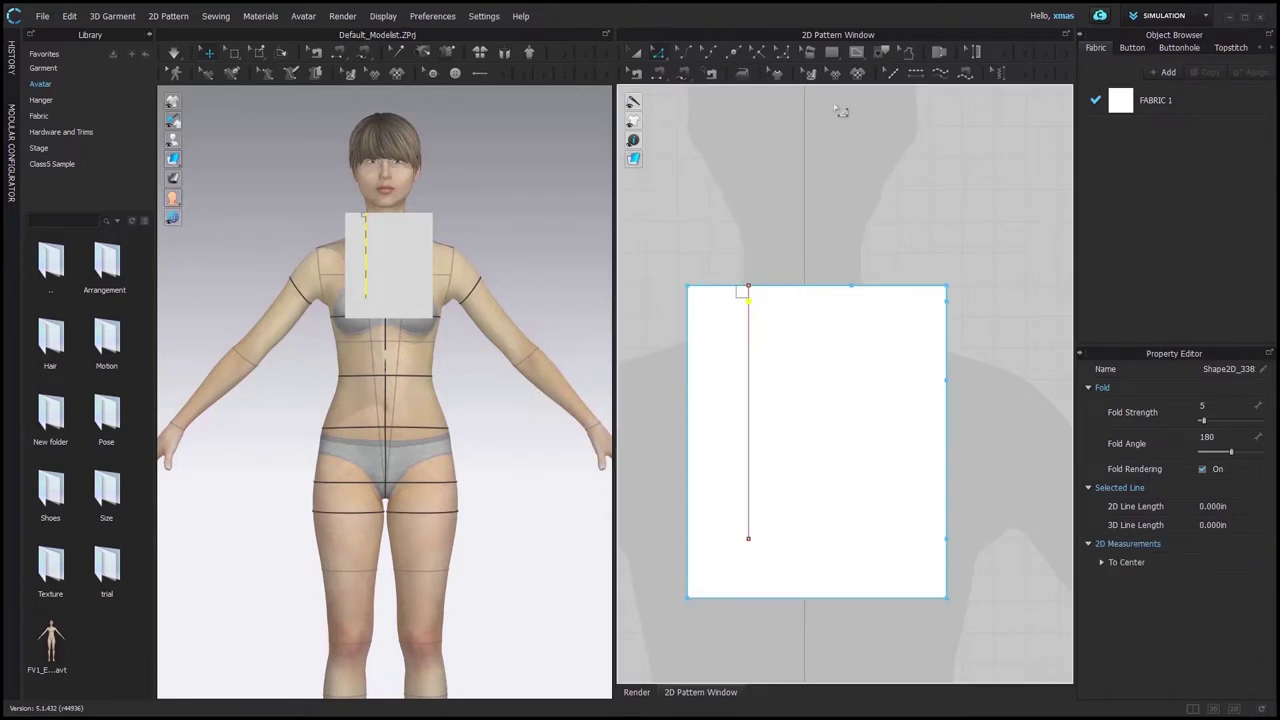
Add a horizontal perpendicular internal line from the right edge's lowest split point, extending it to the pattern outline with points added at its ends.
click(947, 541)
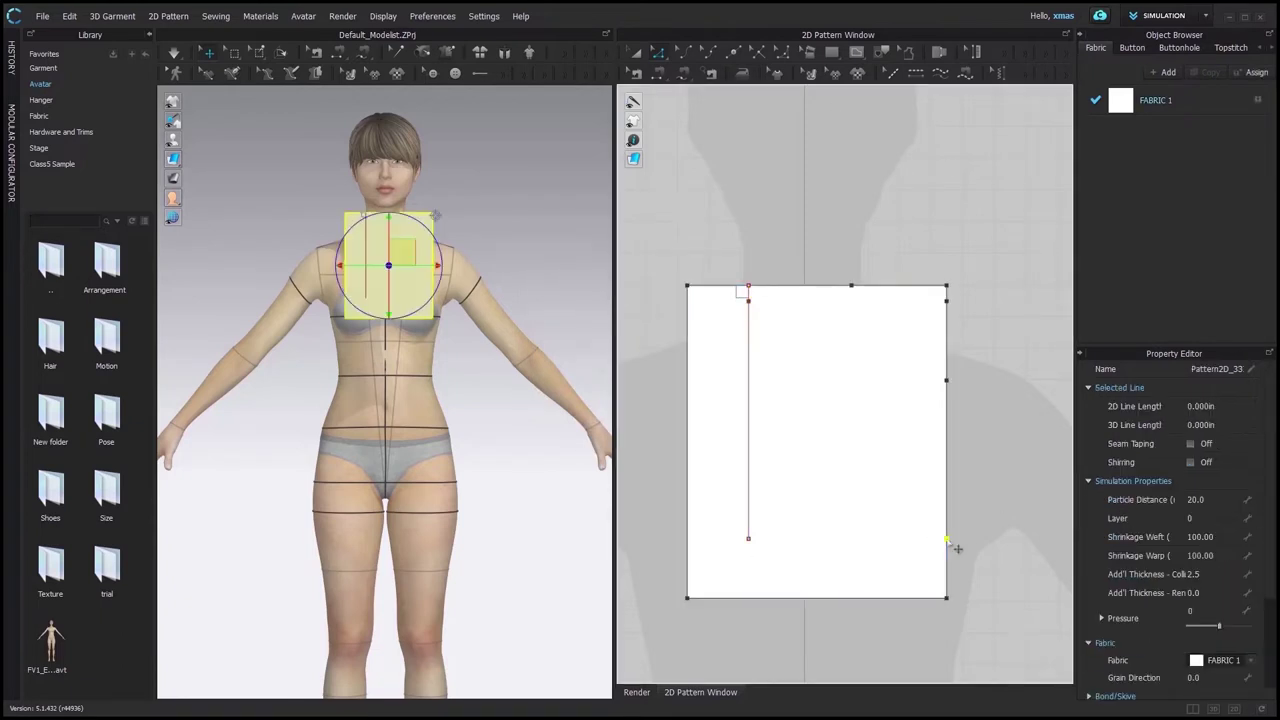
right_click(947, 541)
mouse_move(1056, 607)
click(1133, 610)
click(606, 402)
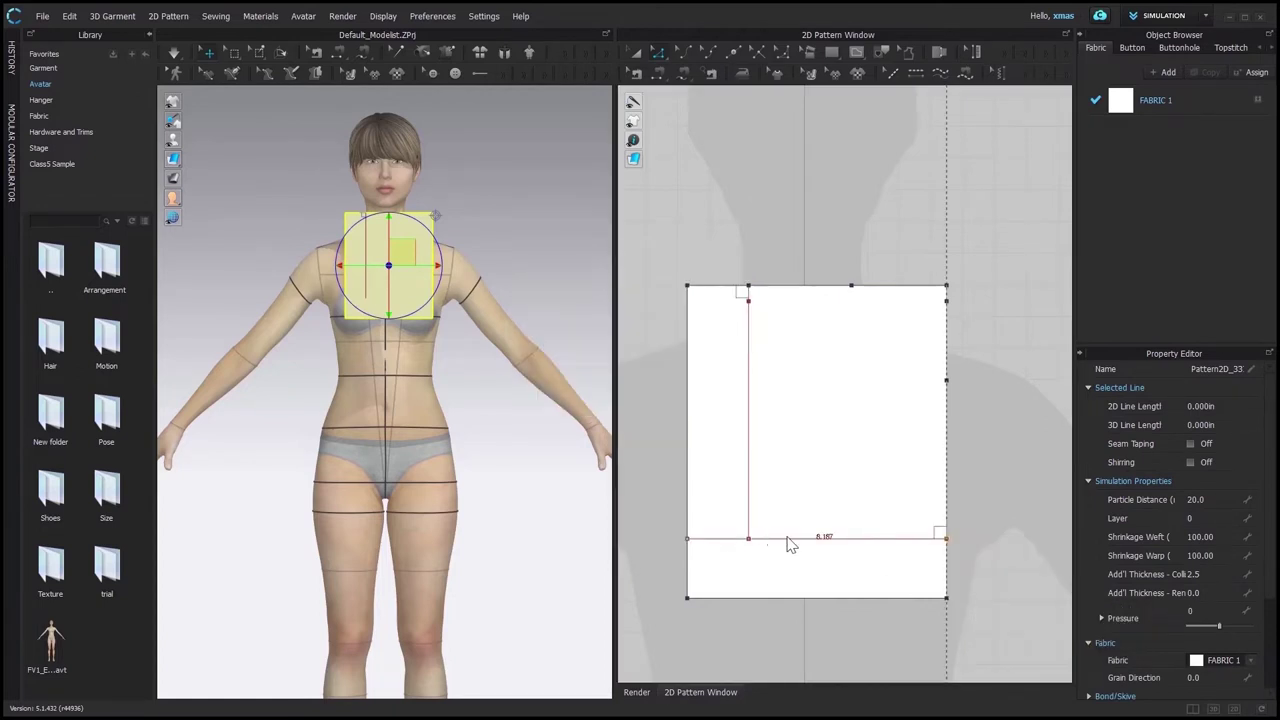
click(791, 540)
right_click(797, 542)
click(880, 502)
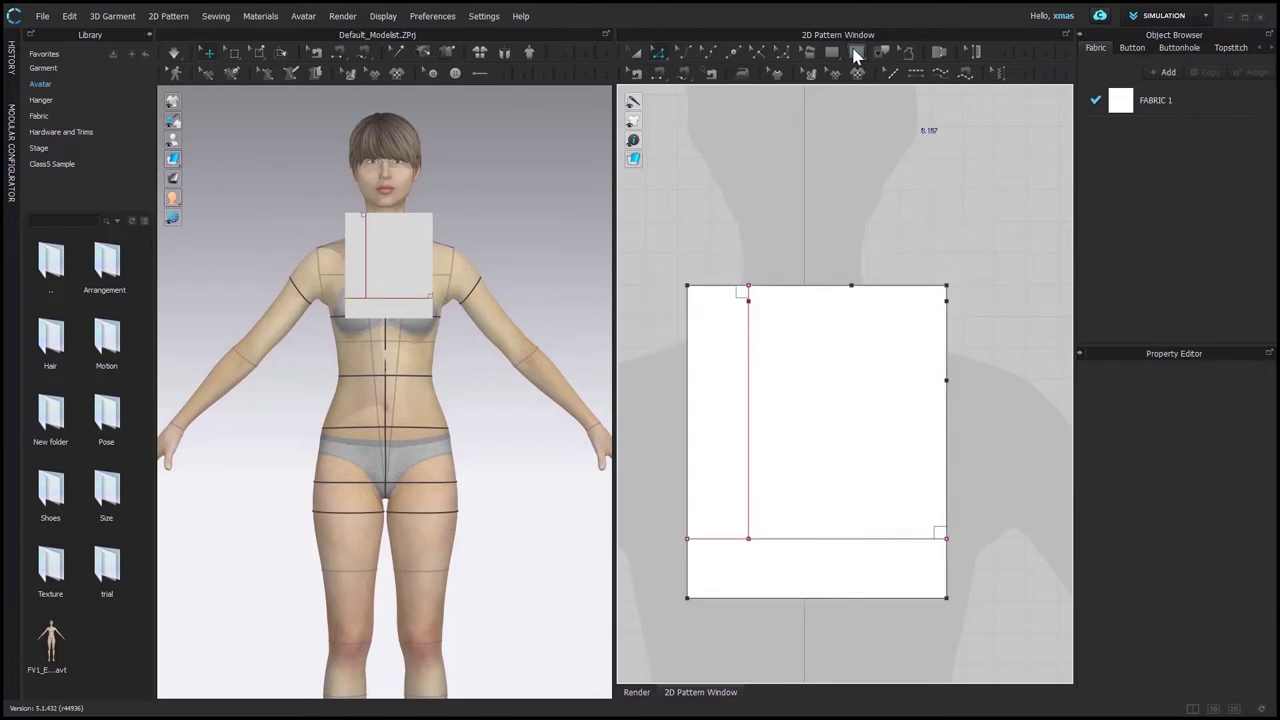
Draw an internal polyline from the right edge's 0.5 in point through the neck point and the vertical line's 0.5 in point to the left edge.
click(946, 301)
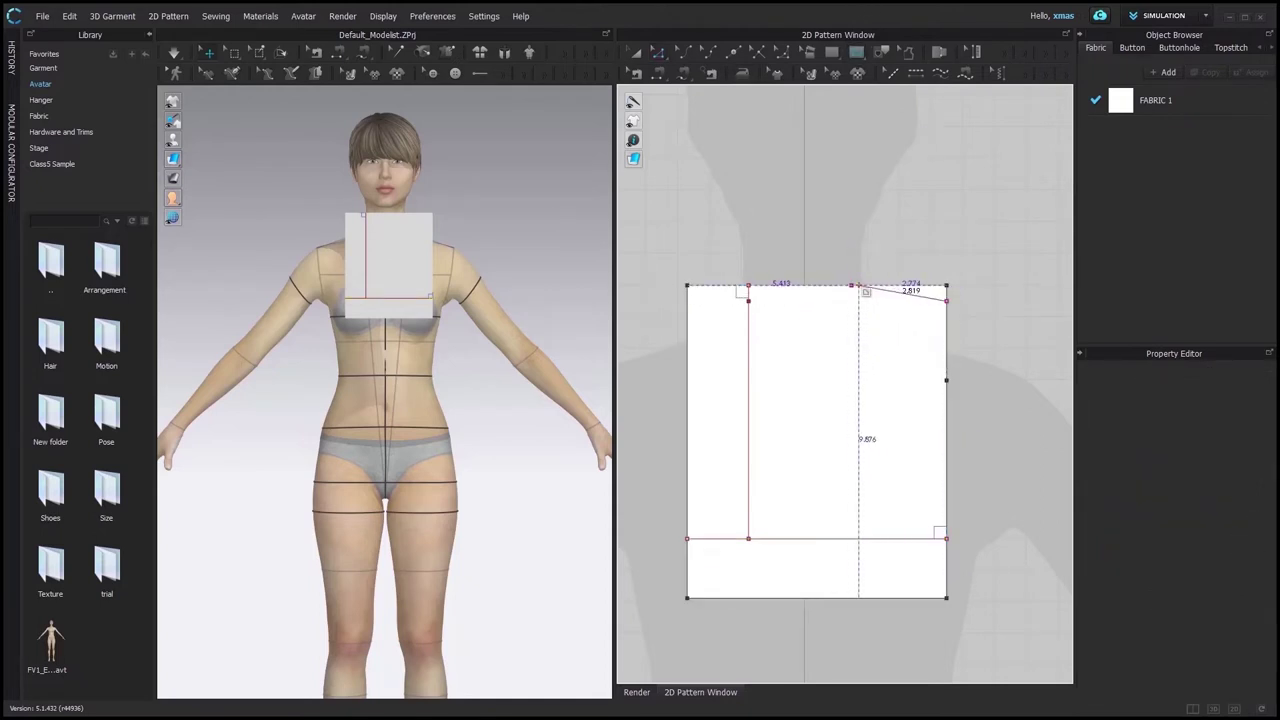
click(852, 286)
click(748, 301)
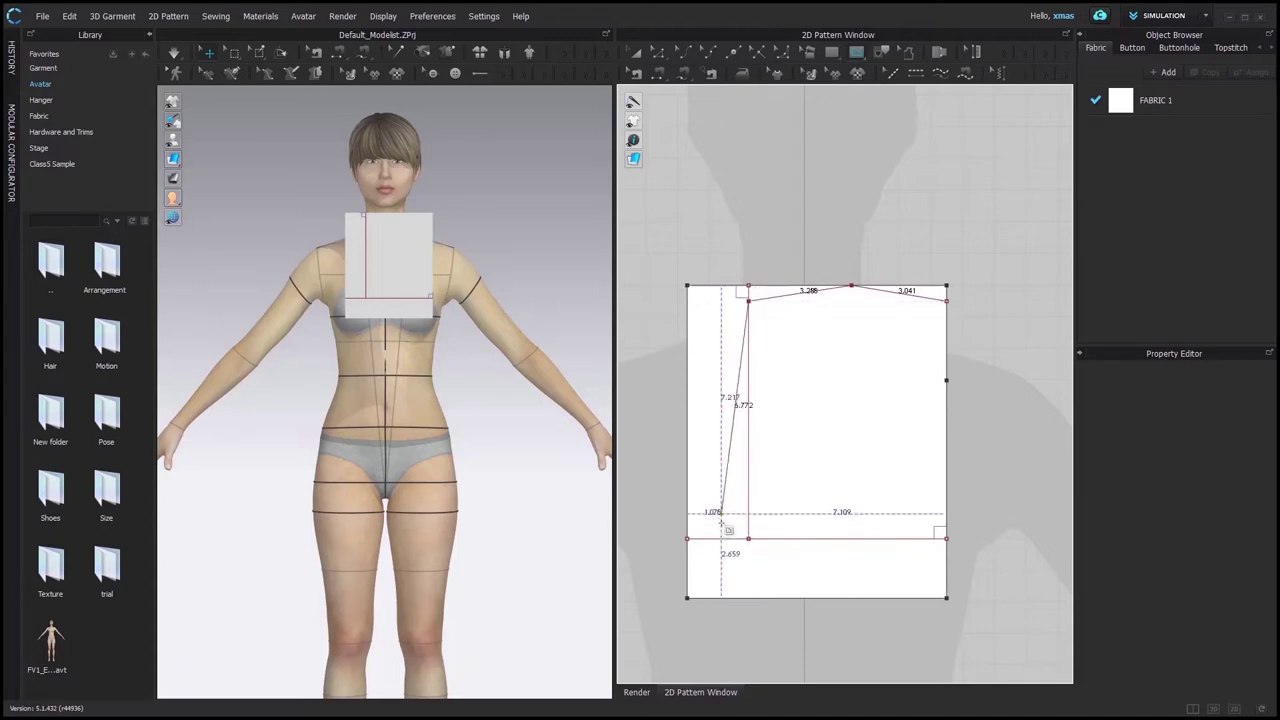
click(687, 539)
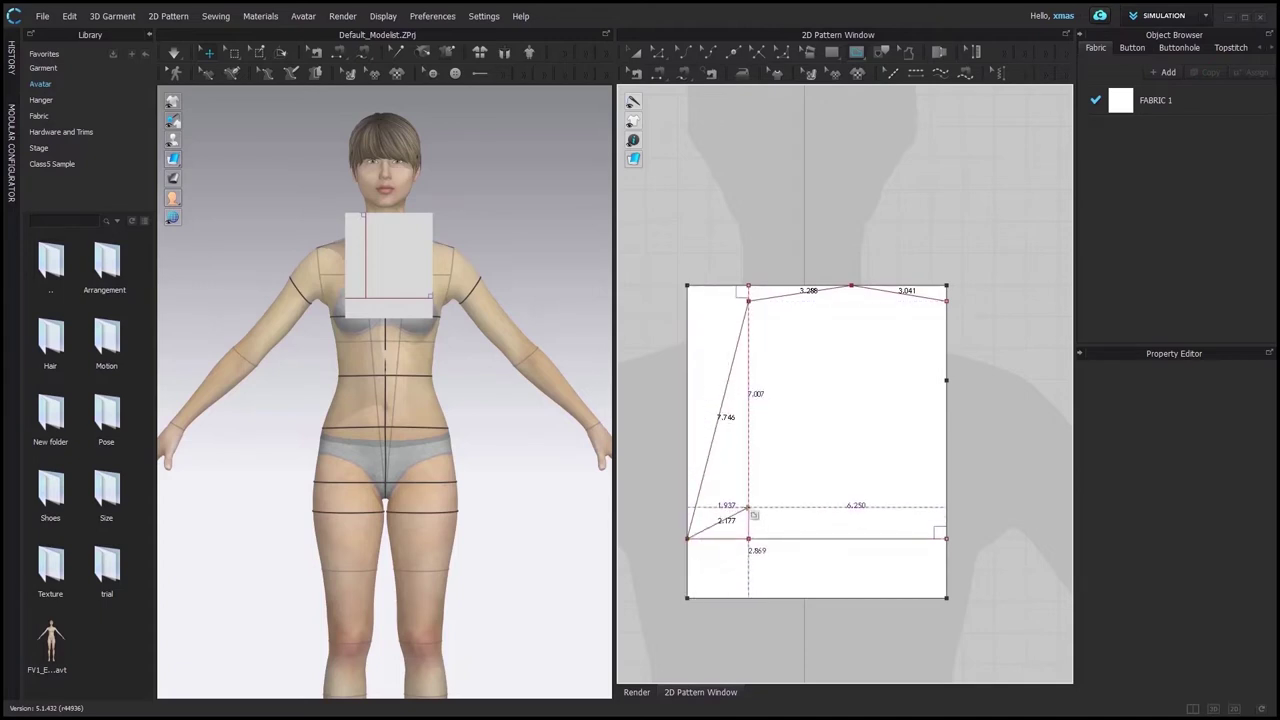
key(Return)
Draw internal lines from the right edge's lower neck point to the neck point above, and from the shoulder tip to the horizontal line's left end.
click(946, 380)
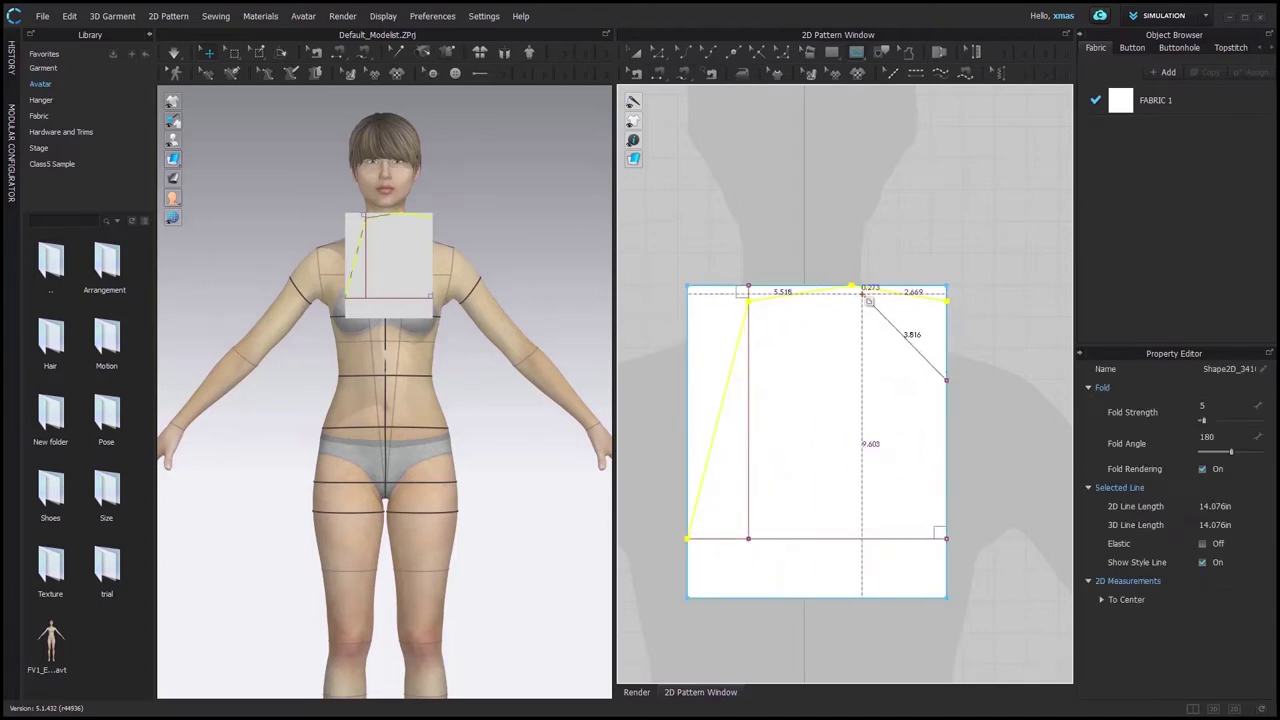
drag(851, 288, 856, 300)
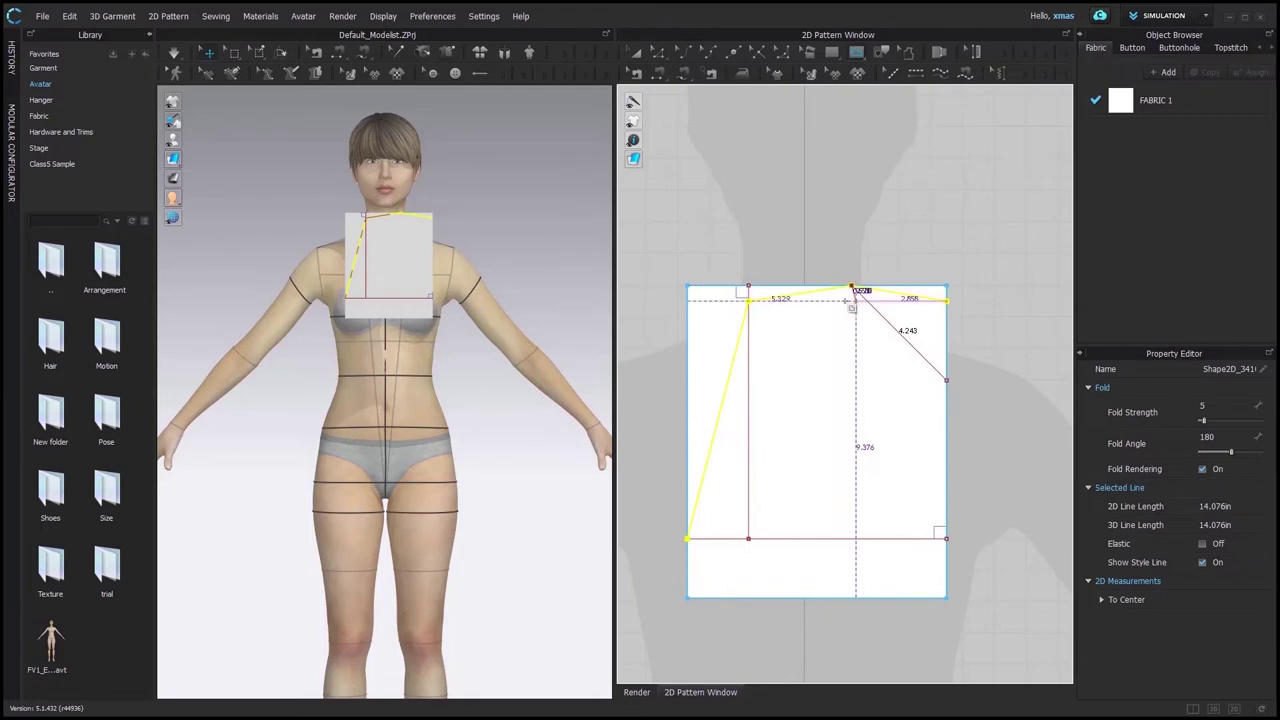
key(Return)
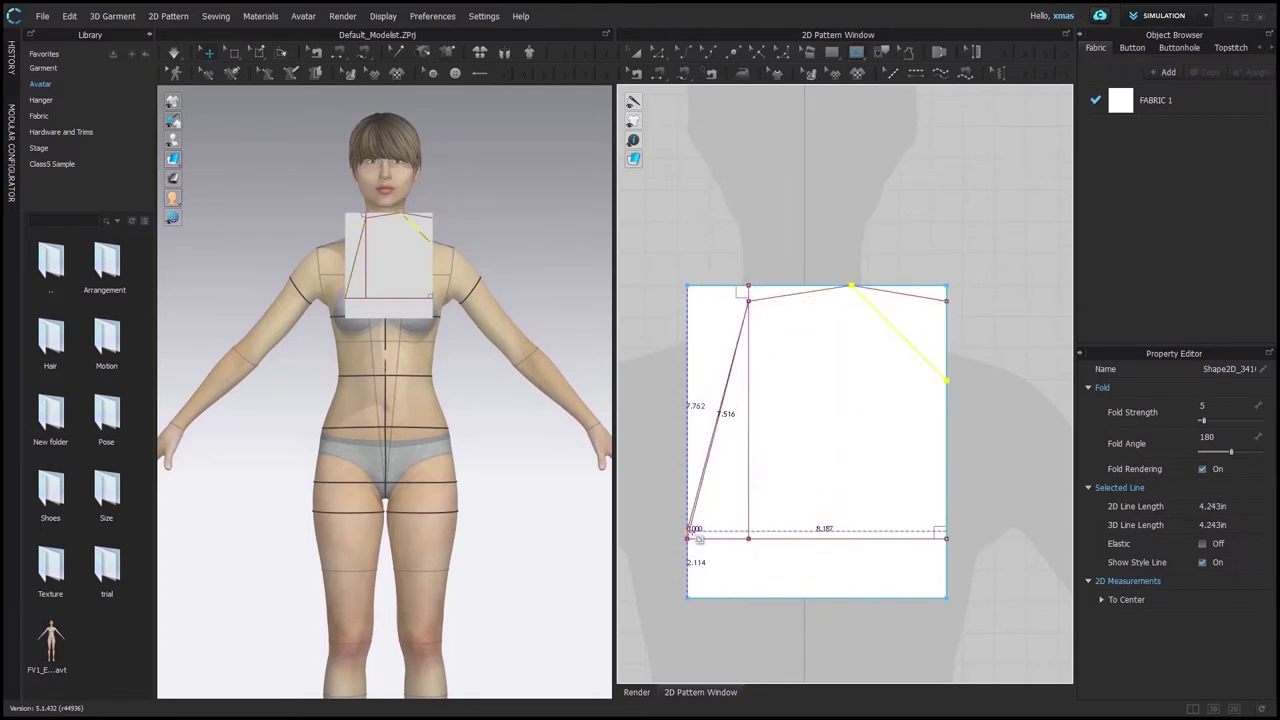
click(687, 539)
key(Return)
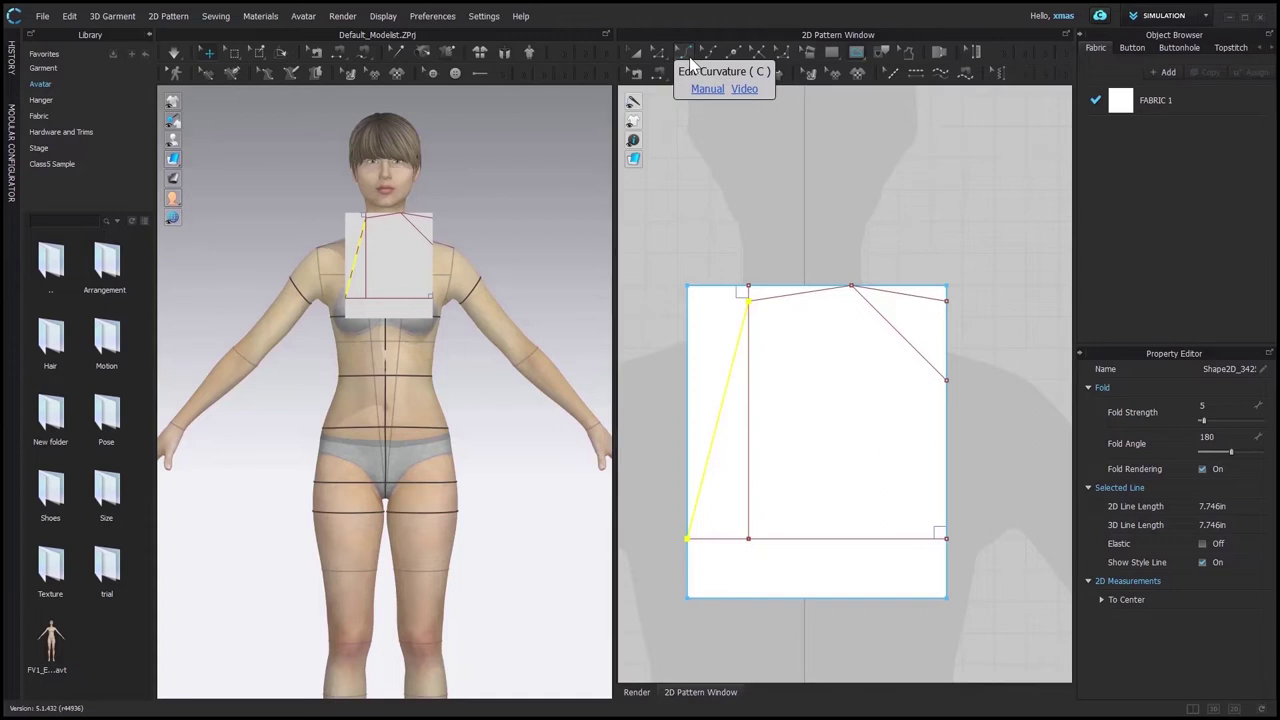
Curve the back neckline slightly and the front neckline deeply inward with Edit Curvature.
click(690, 63)
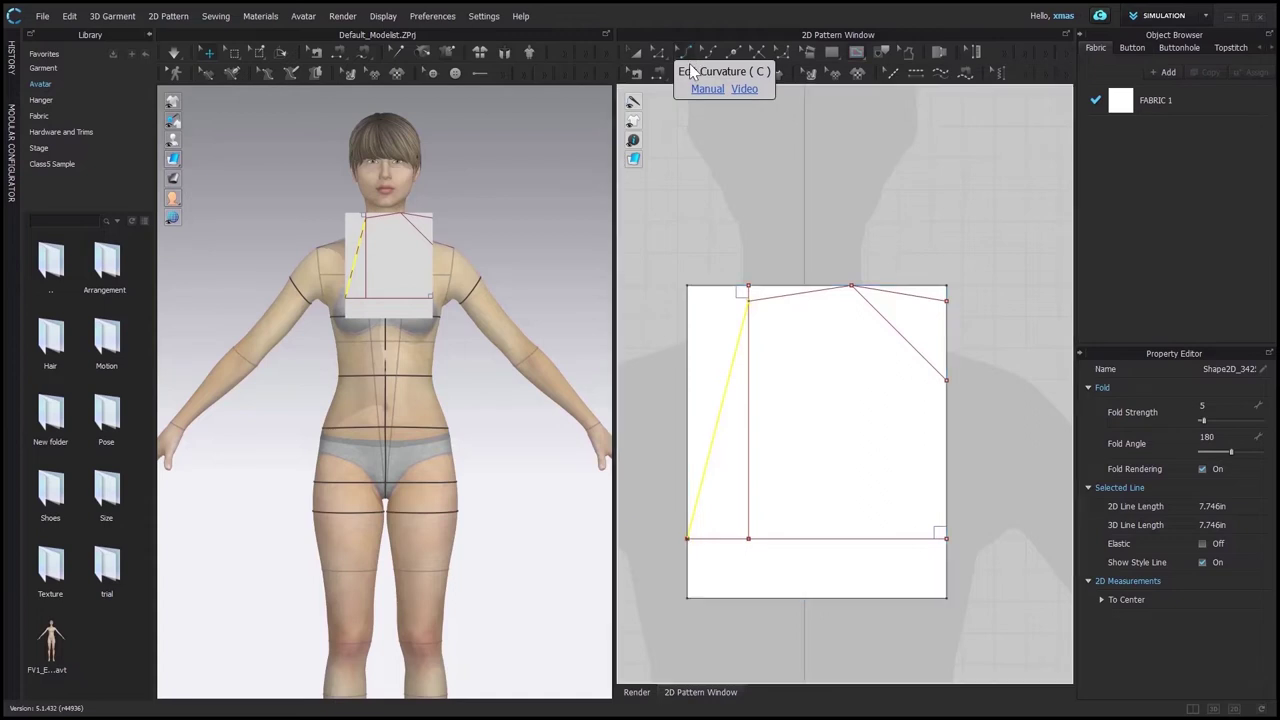
scroll(740, 400, up, 2)
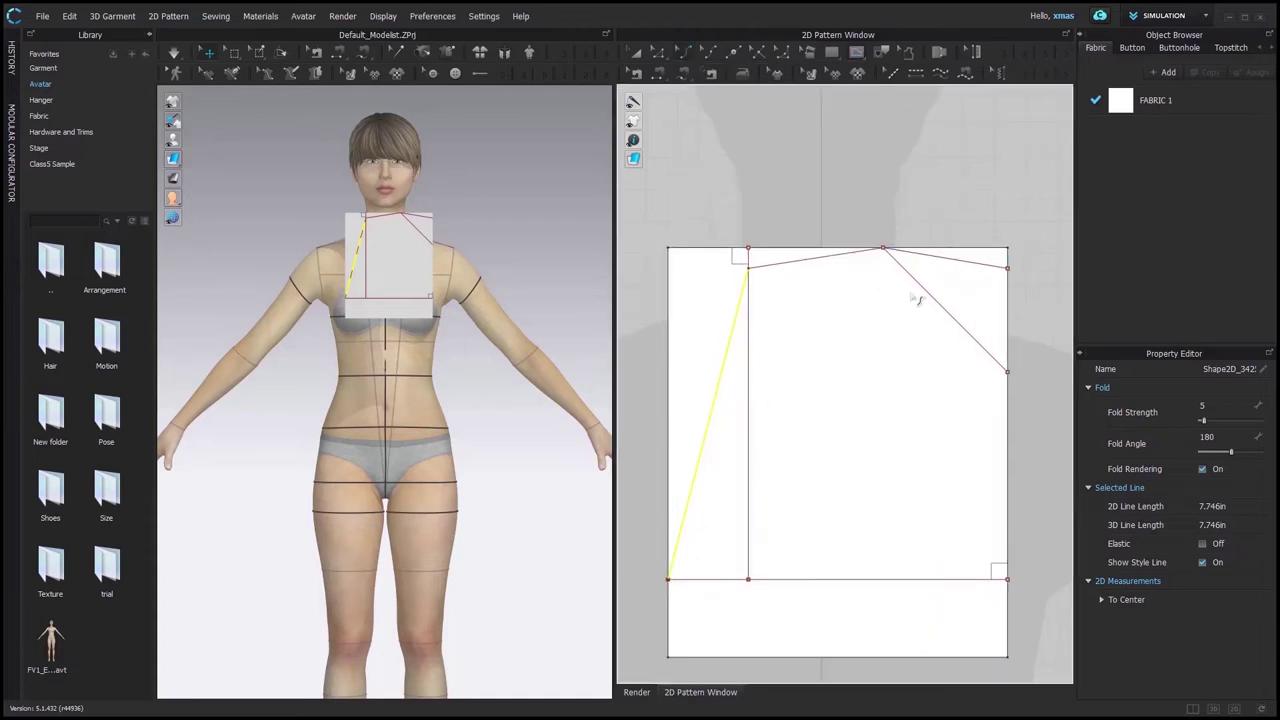
click(955, 262)
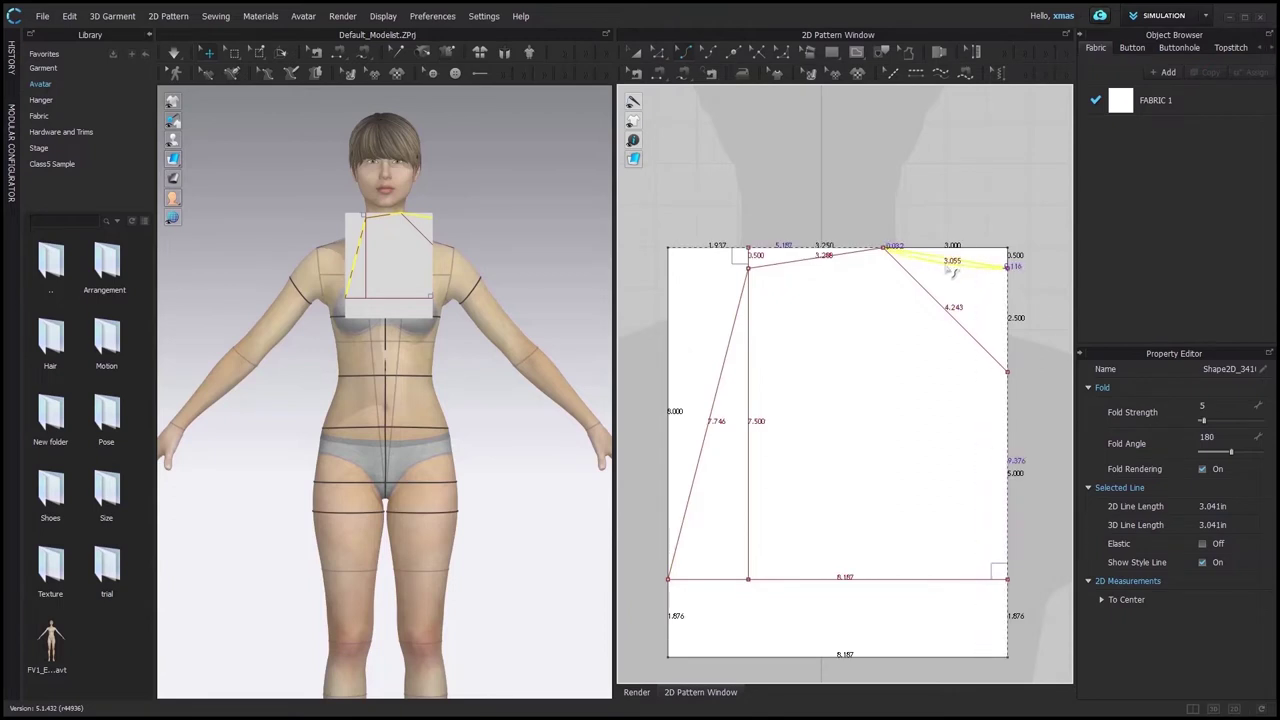
drag(953, 272, 954, 276)
drag(962, 327, 937, 354)
click(930, 357)
Try to bend the separate armhole line inward and pull its curve points close to the vertical guide line.
drag(714, 403, 726, 476)
key(z)
drag(718, 556, 749, 476)
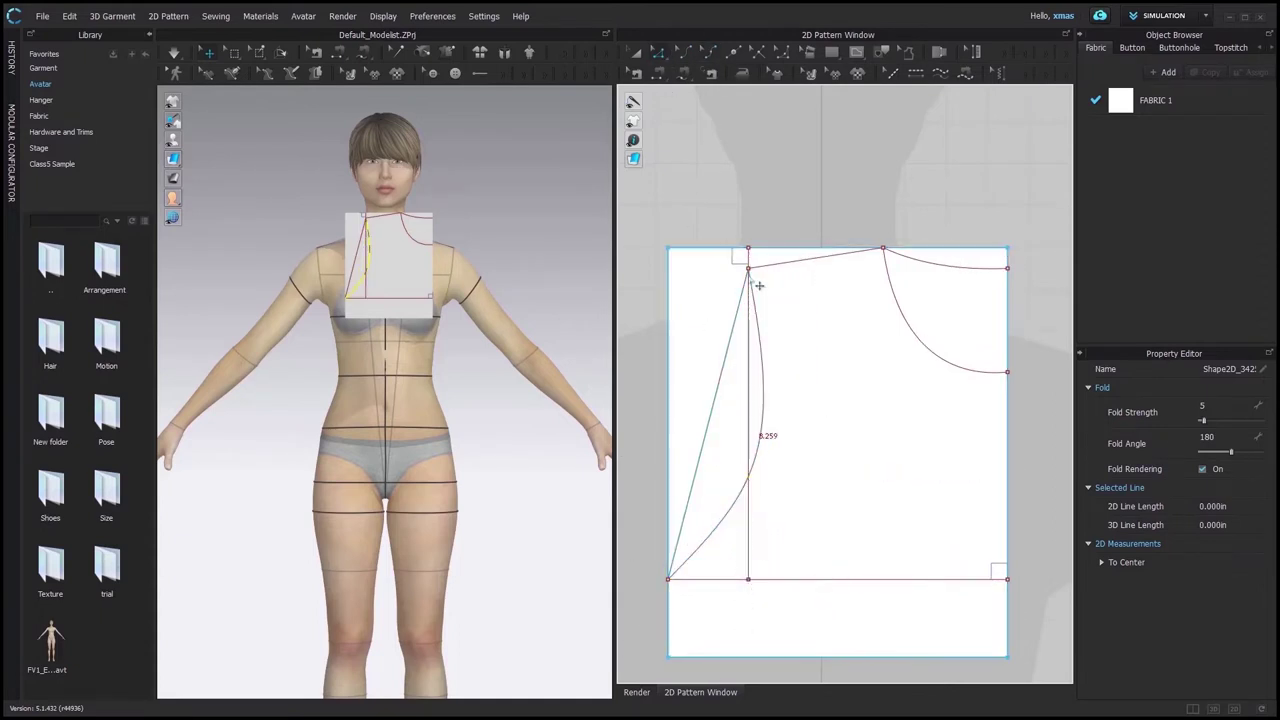
click(752, 277)
click(764, 407)
drag(762, 380, 749, 380)
drag(721, 524, 732, 560)
Try to refine the armhole by moving its curve points beside the vertical guide line.
click(663, 55)
click(752, 521)
click(710, 55)
drag(740, 480, 750, 480)
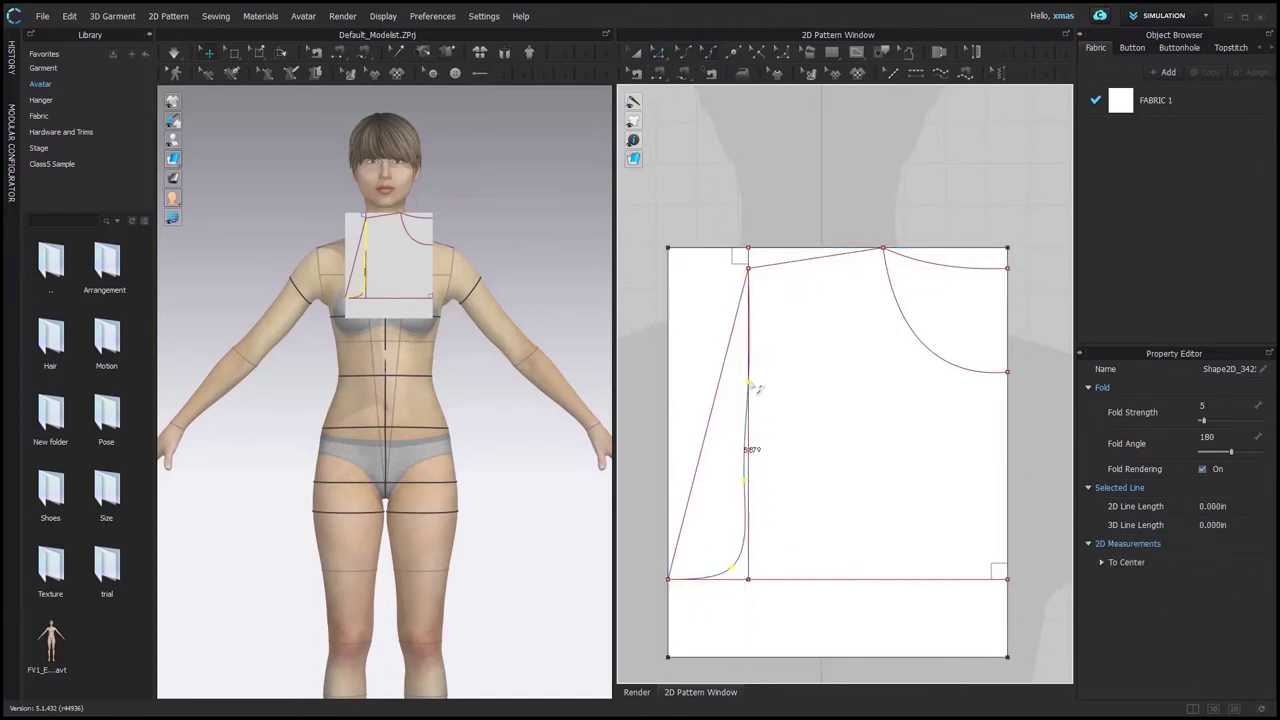
key(ctrl+z)
click(741, 482)
click(748, 487)
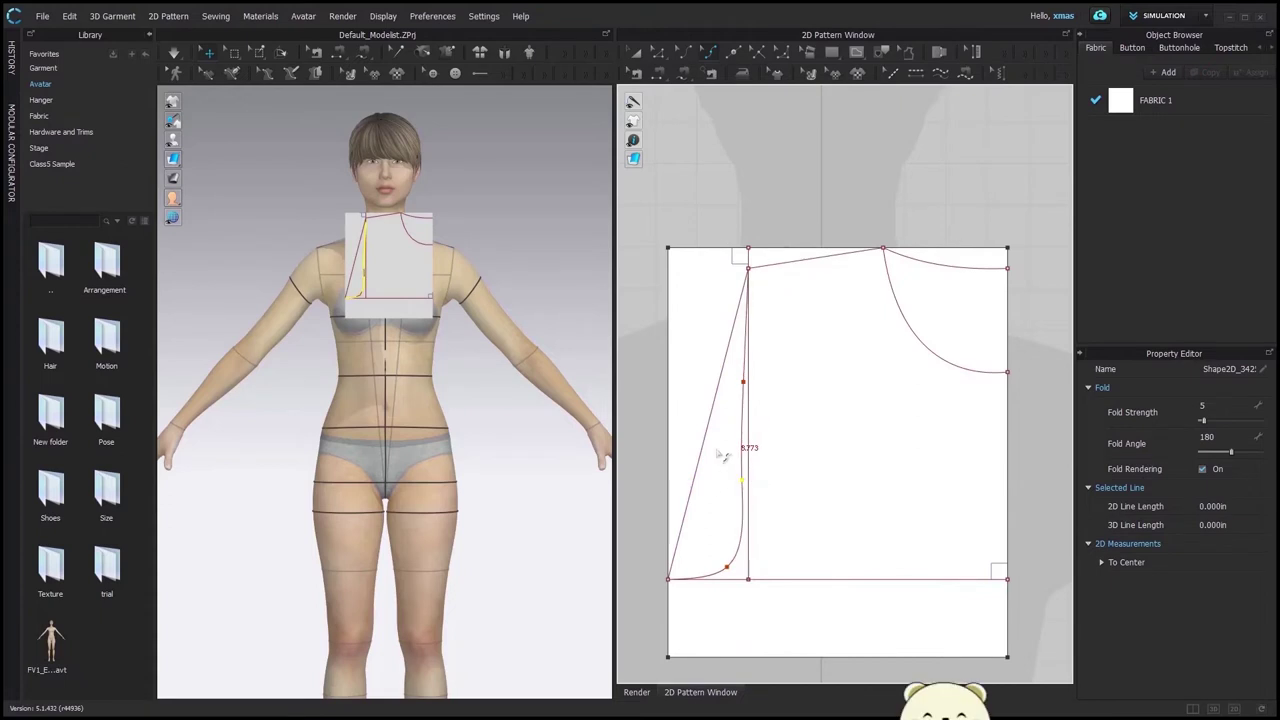
Curve the polyline's straight armhole segment inward toward the vertical guide line.
scroll(745, 455, up, 2)
drag(677, 511, 730, 564)
key(z)
Return the separate armhole line to a straight line and reshape the polyline's armhole curve with its handles.
right_click(741, 581)
click(775, 293)
key(ctrl+z)
click(720, 547)
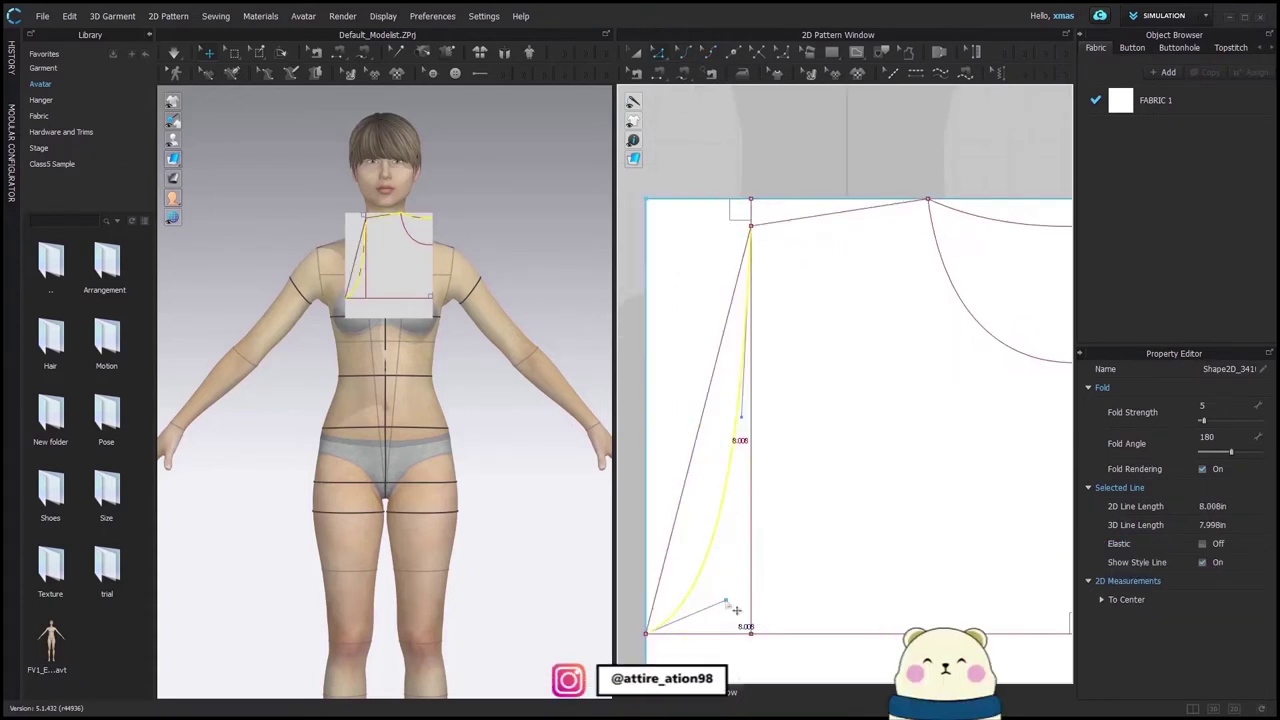
drag(741, 417, 751, 635)
Curve the remaining straight armhole line into a second, deeper armhole and adjust its handles near the horizontal line.
click(692, 467)
click(682, 53)
drag(694, 484, 724, 582)
key(z)
drag(757, 511, 762, 521)
click(702, 609)
drag(718, 649, 743, 637)
Trace the back bodice from the back neckline, shoulder, shallower armhole and lower outline edges, placing the new piece about 21 in beside the original.
scroll(690, 655, down, 6)
scroll(686, 664, up, 3)
middle_drag(686, 664, 728, 568)
key(g)
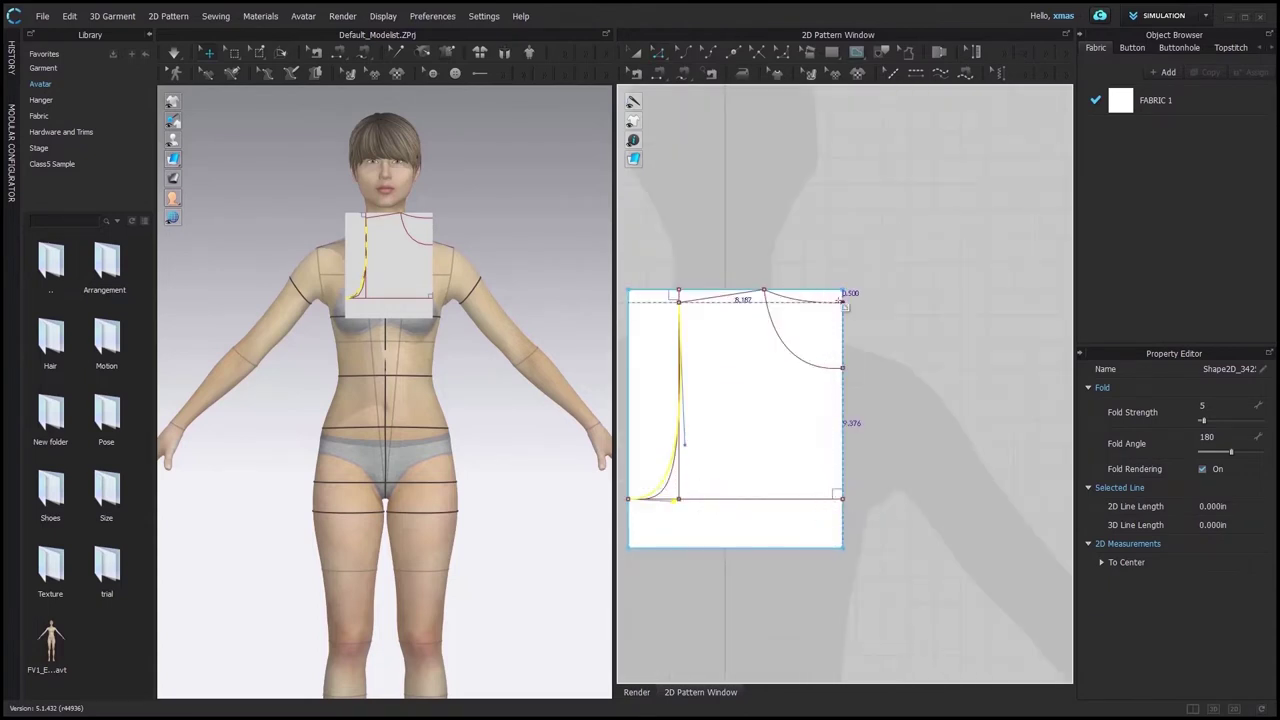
click(884, 53)
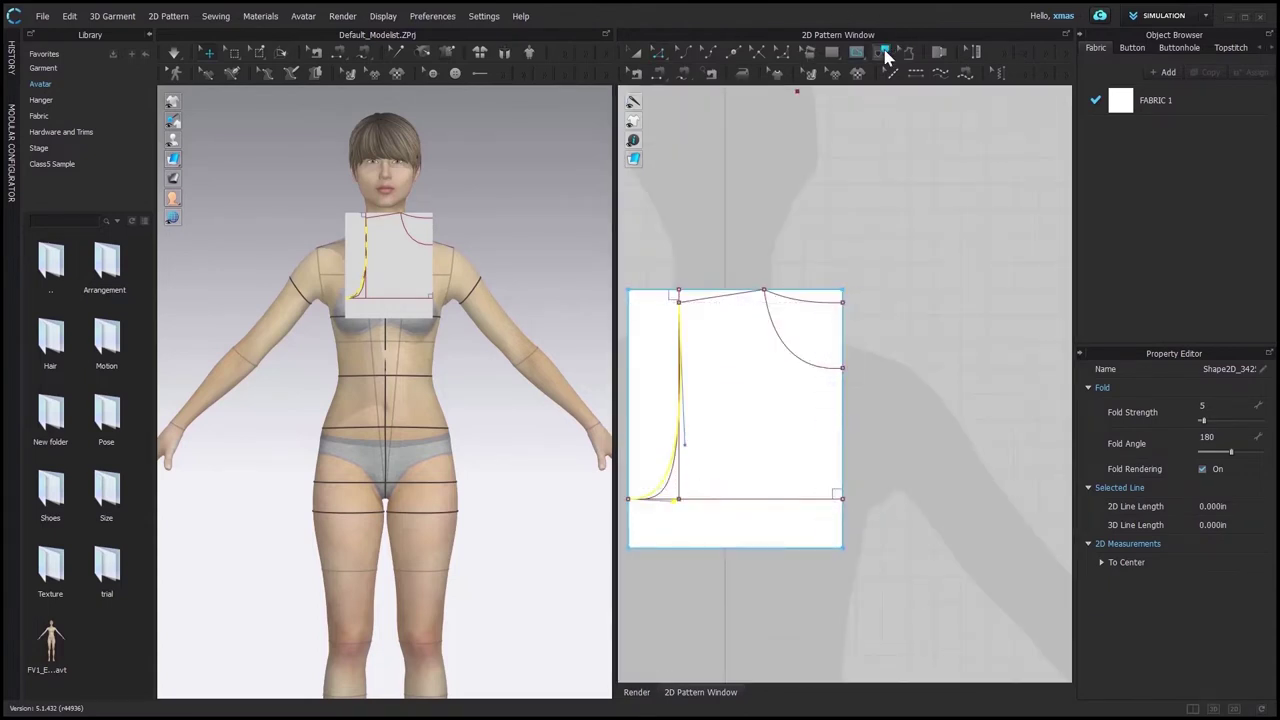
click(822, 308)
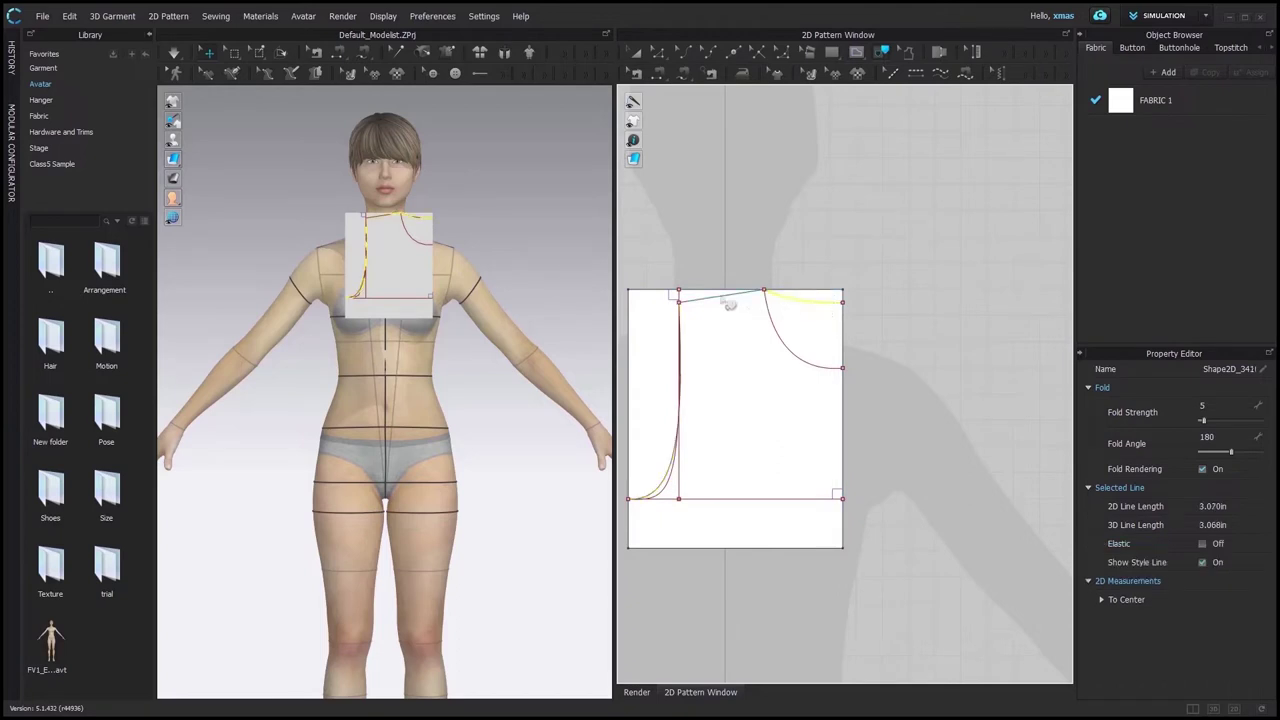
shift+click(648, 490)
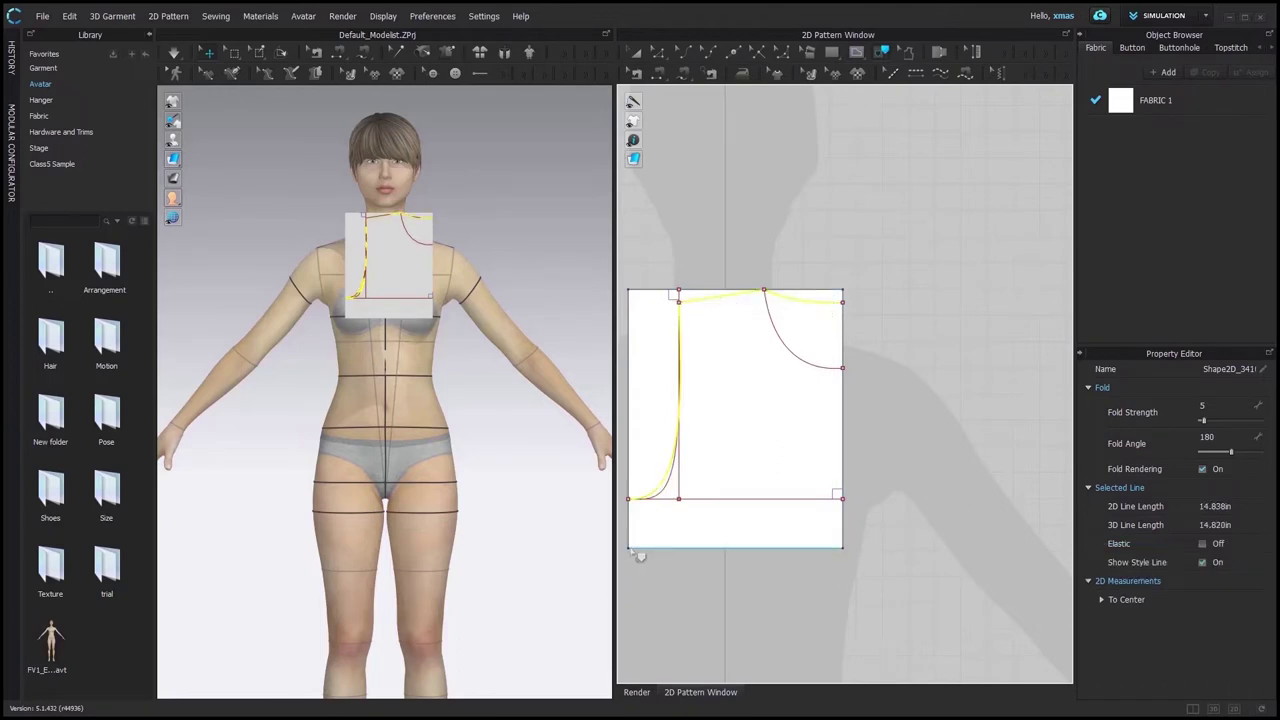
shift+click(629, 528)
shift+click(716, 548)
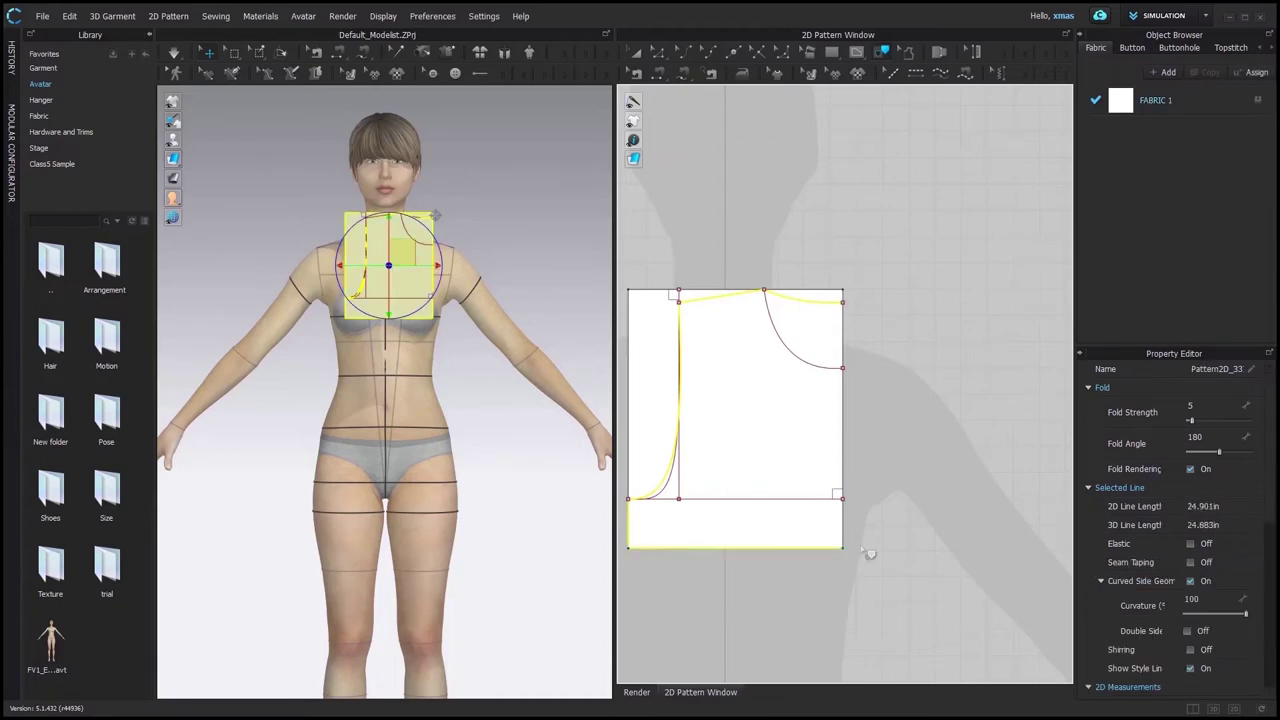
shift+click(843, 525)
shift+click(844, 430)
shift+click(844, 342)
right_click(845, 342)
click(889, 353)
scroll(803, 412, down, 5)
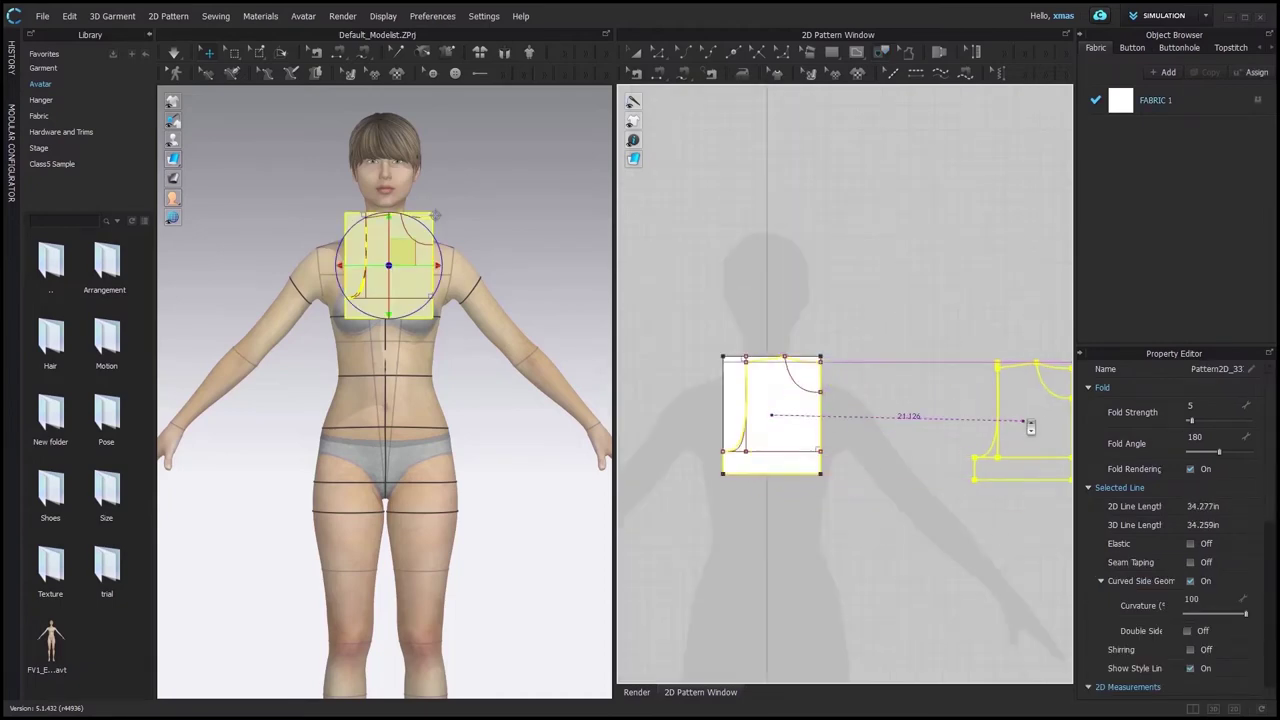
click(1020, 424)
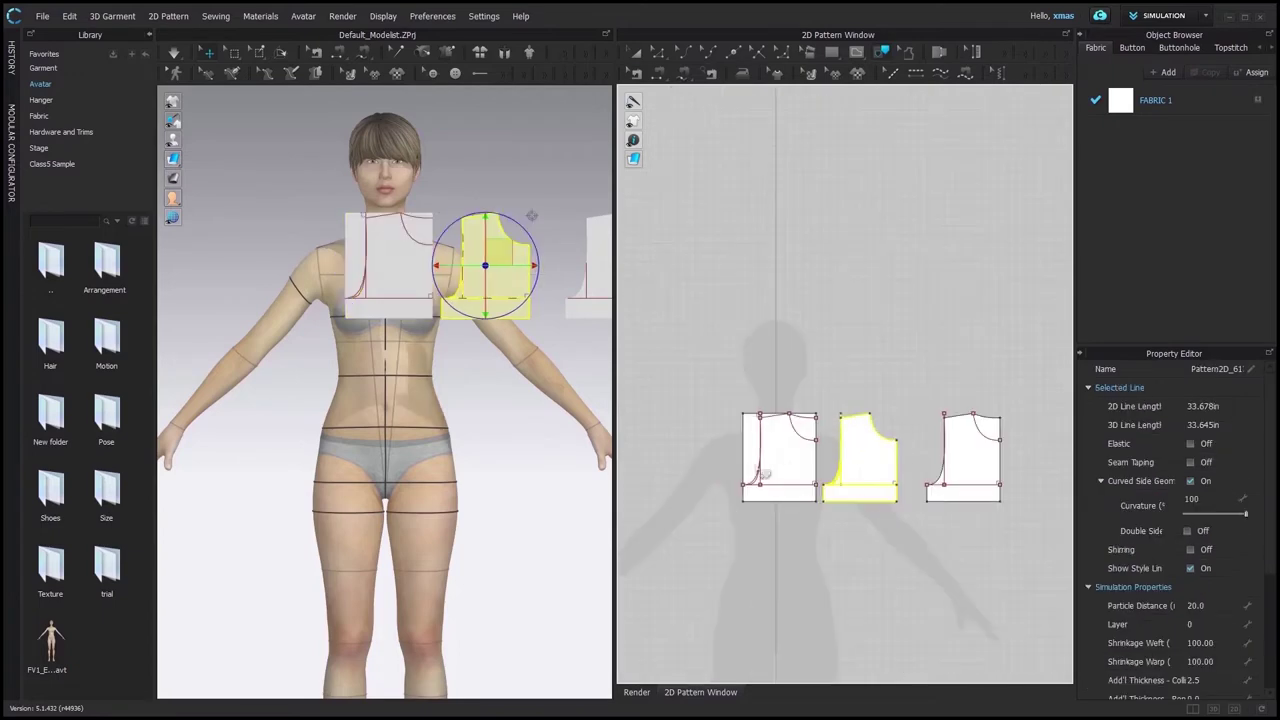
Move the original rectangle pattern clear of the traced pieces and the avatar, and freeze it.
click(783, 457)
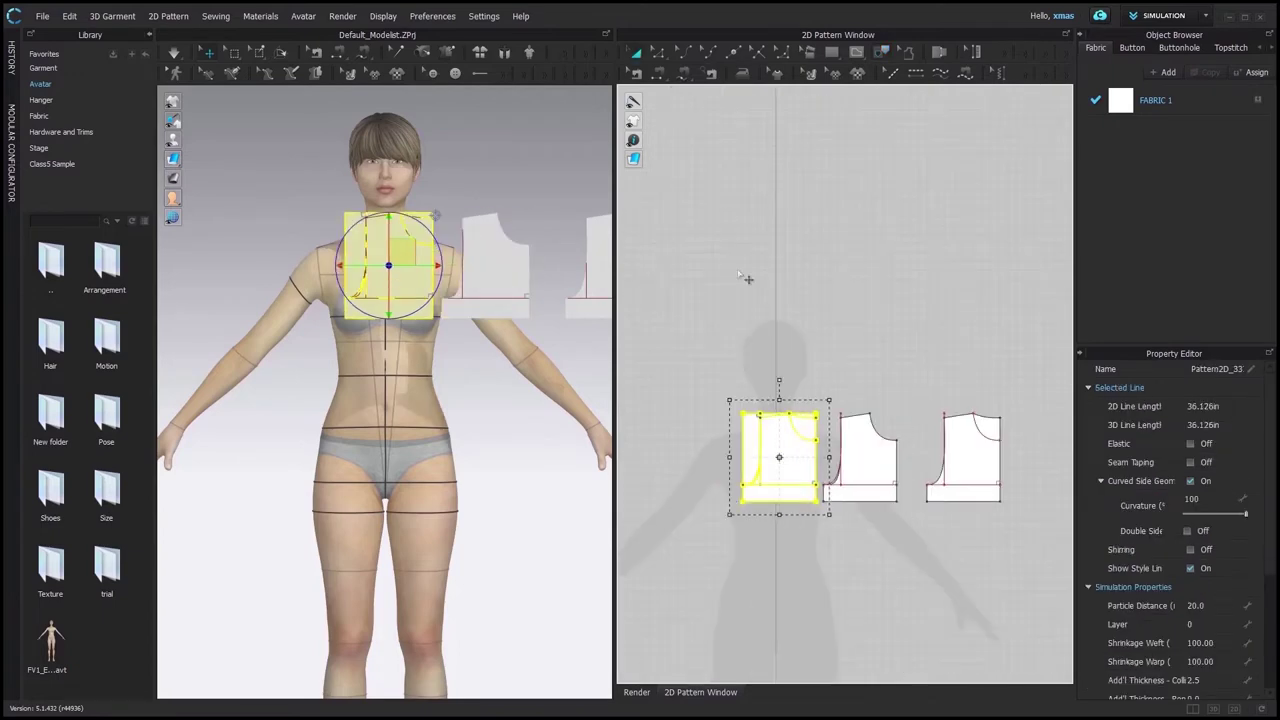
drag(788, 453, 666, 216)
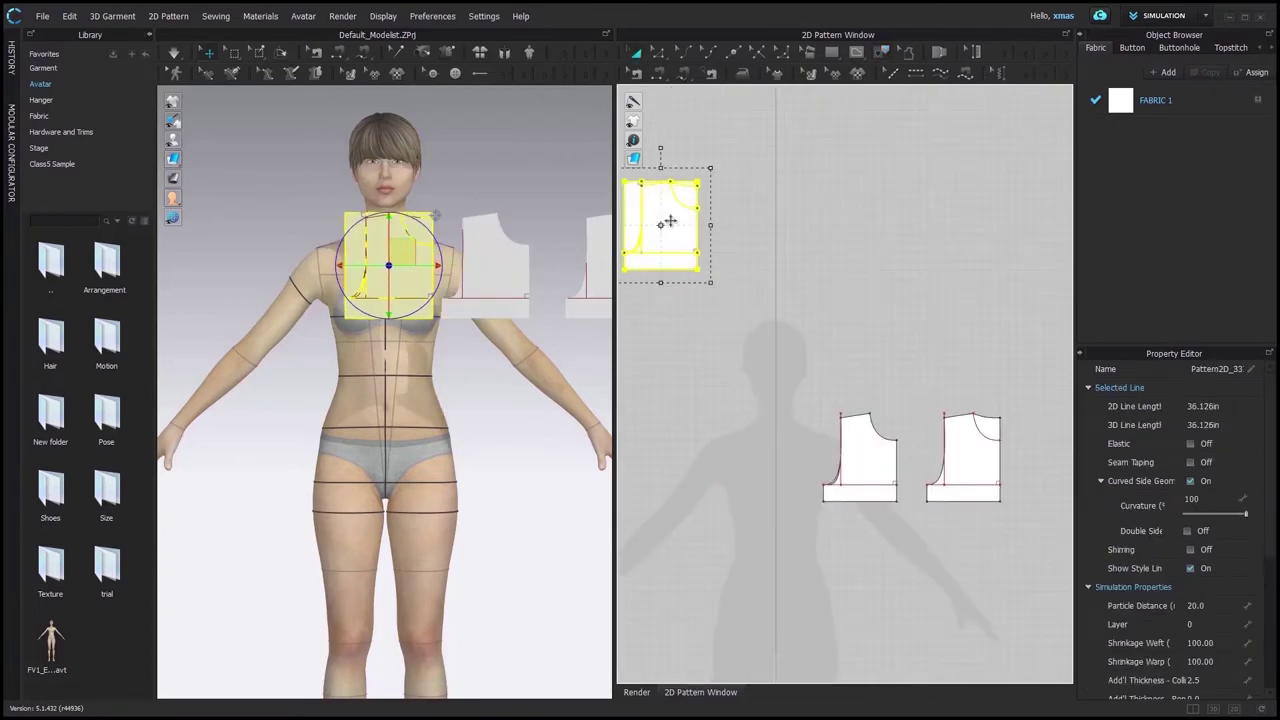
right_click(667, 218)
click(727, 468)
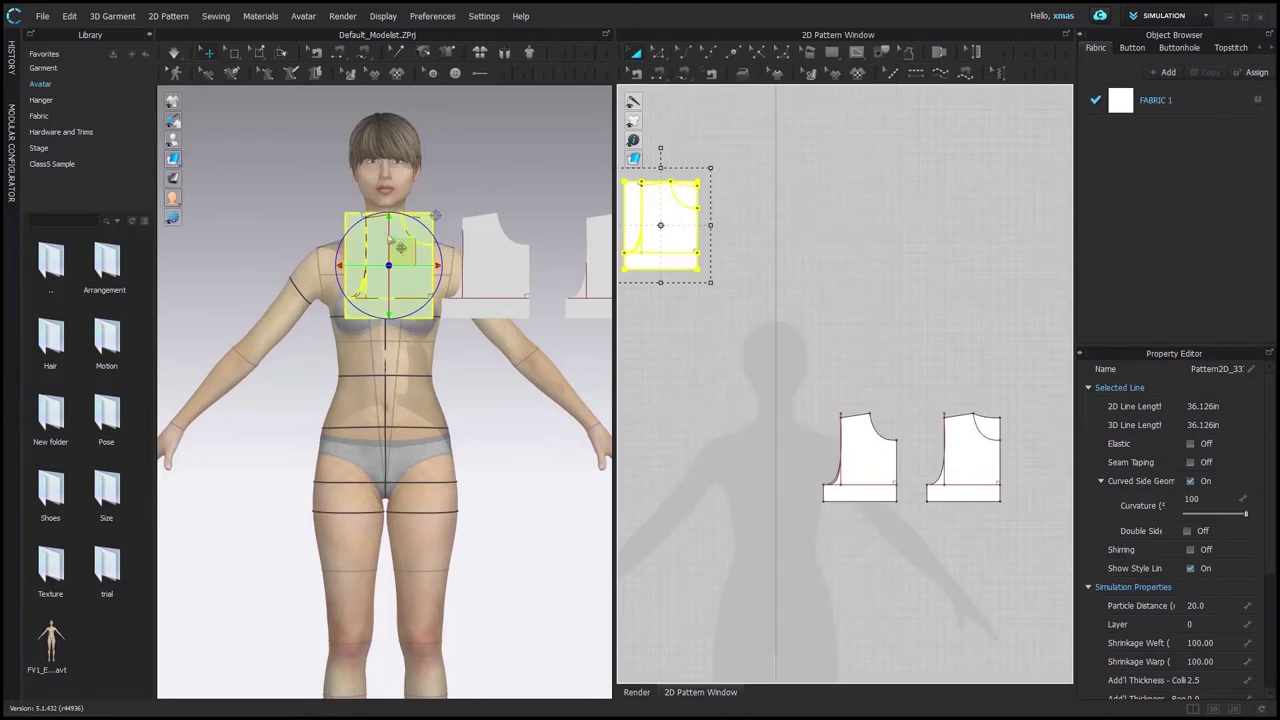
drag(404, 261, 213, 100)
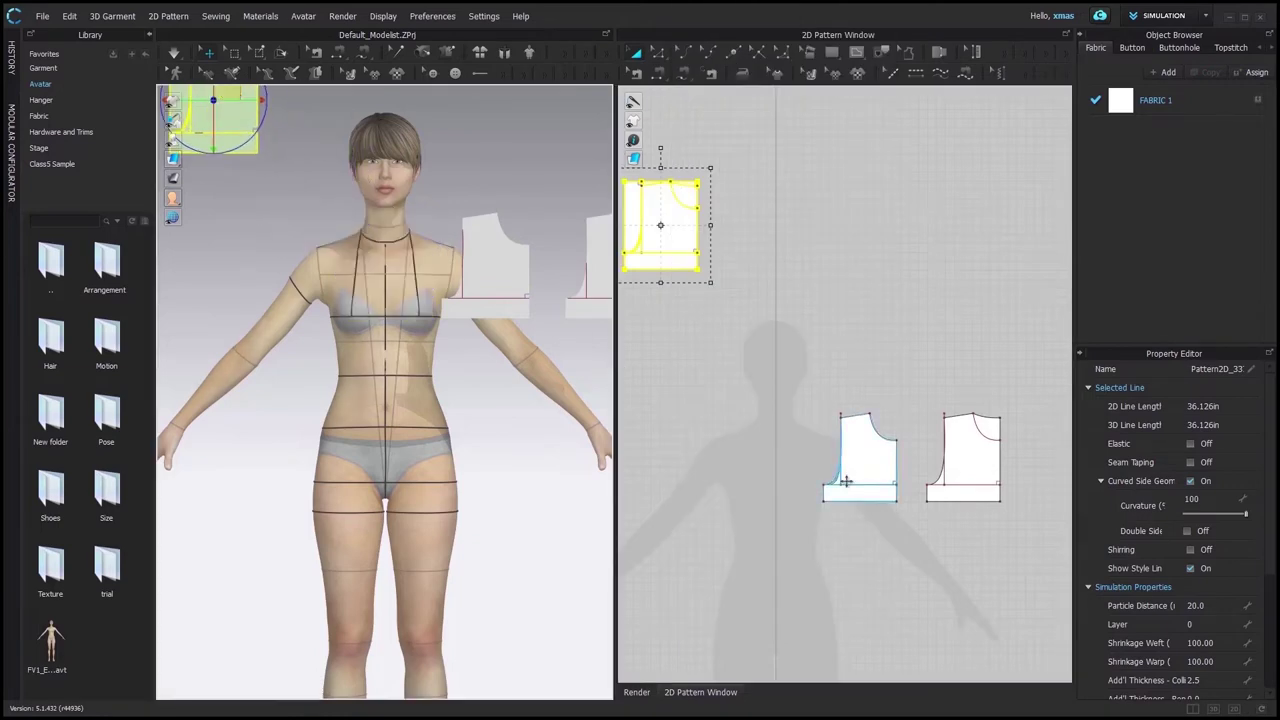
Place the front piece with its straight edge on the avatar's centre line and shift the back piece slightly down.
drag(867, 464, 747, 480)
drag(987, 461, 987, 484)
Delete the extra armhole line from the front piece and the leftover guide ends above the front and back shoulders.
scroll(818, 504, up, 2)
key(z)
scroll(698, 497, up, 3)
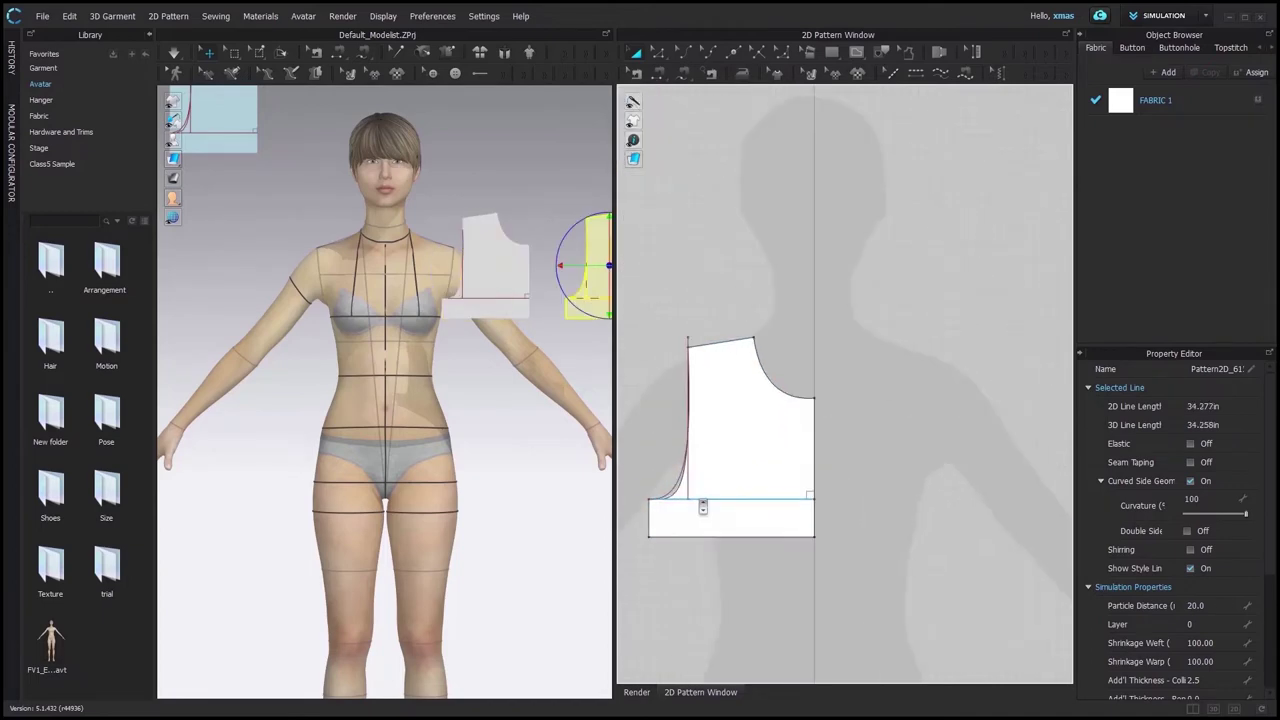
click(667, 495)
key(Delete)
scroll(667, 495, down, 2)
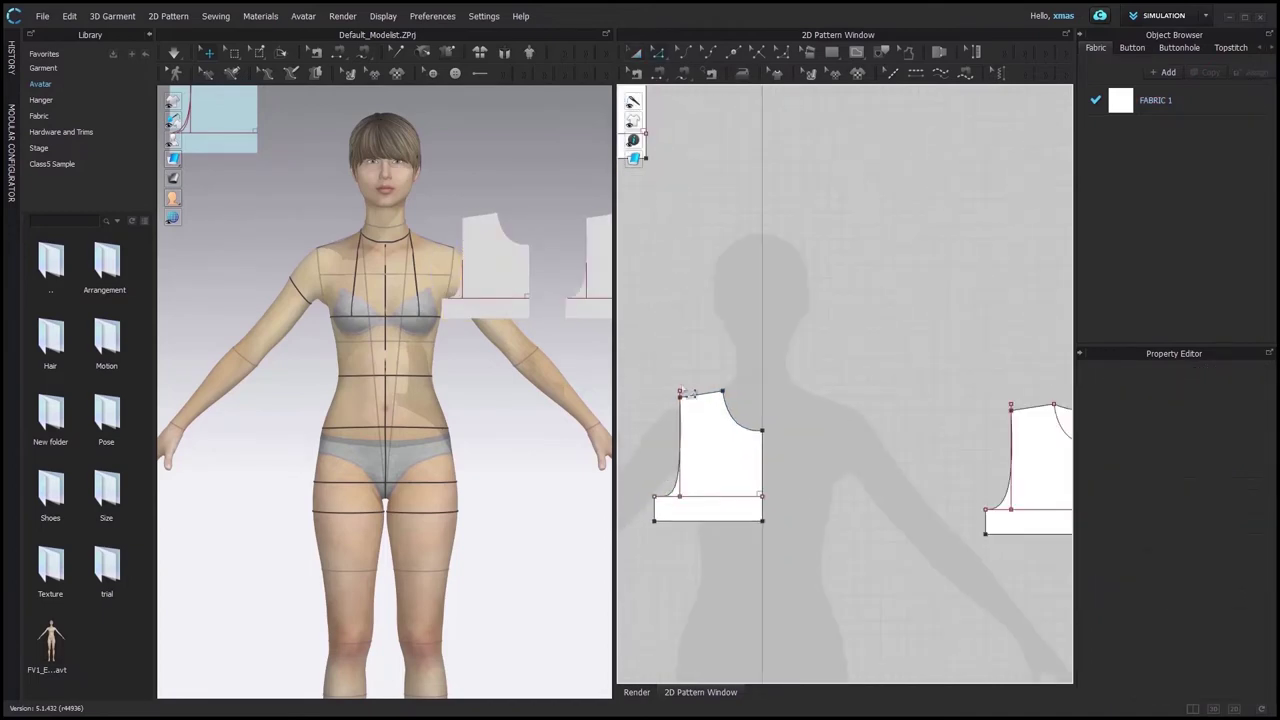
click(681, 389)
key(Delete)
click(1009, 406)
key(Delete)
Unfold the front and back bodice pieces along their centre edges with symmetric editing and sewing.
scroll(900, 452, down, 3)
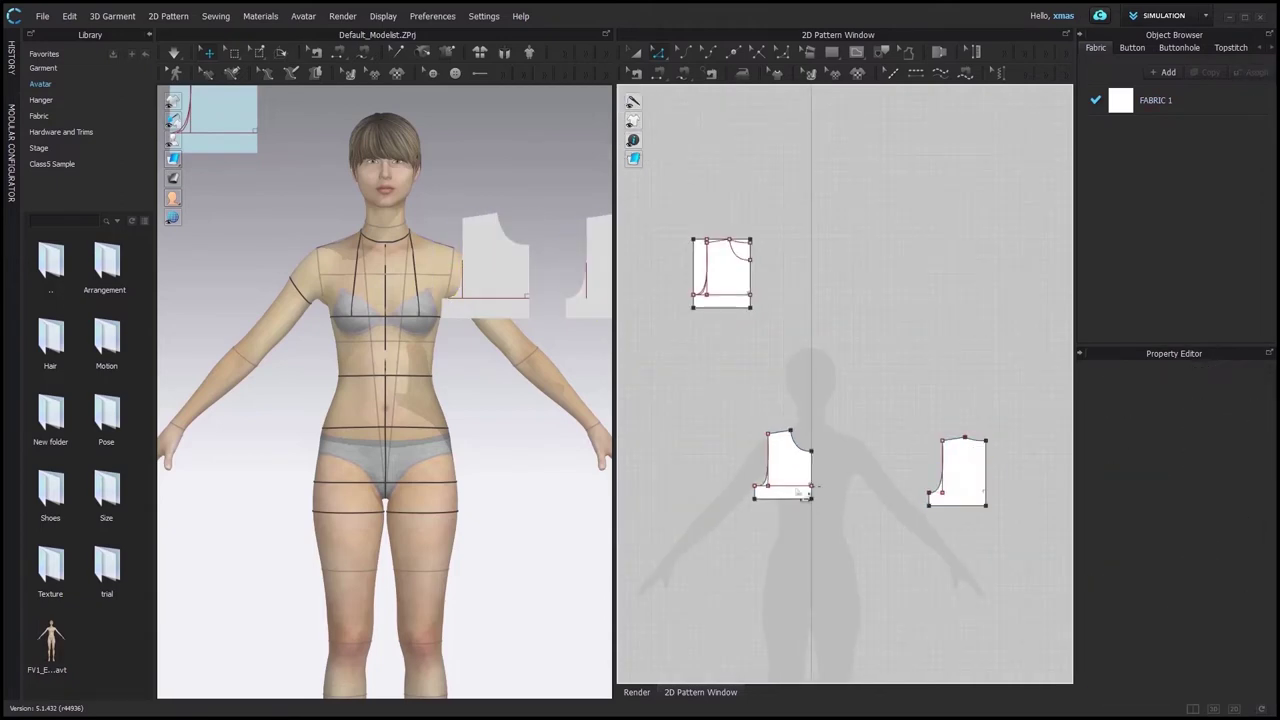
scroll(803, 477, up, 2)
right_click(803, 450)
click(908, 622)
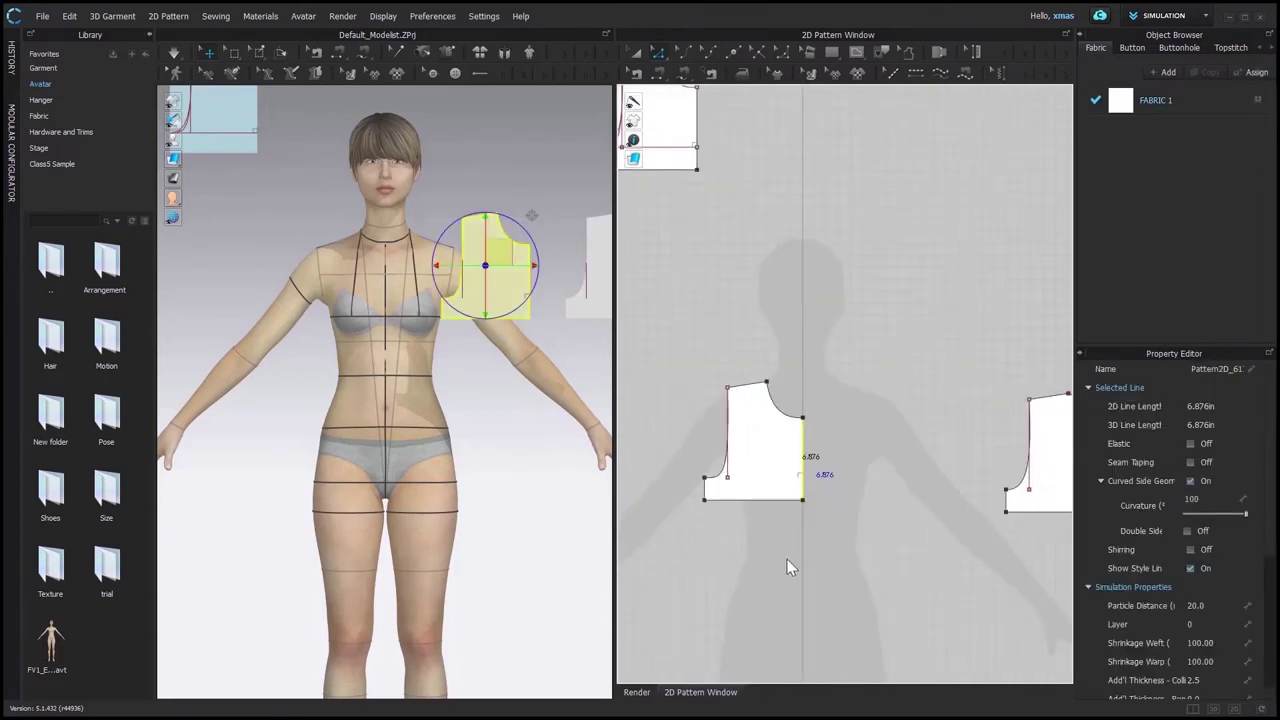
scroll(787, 561, down, 3)
scroll(903, 522, up, 4)
right_click(908, 548)
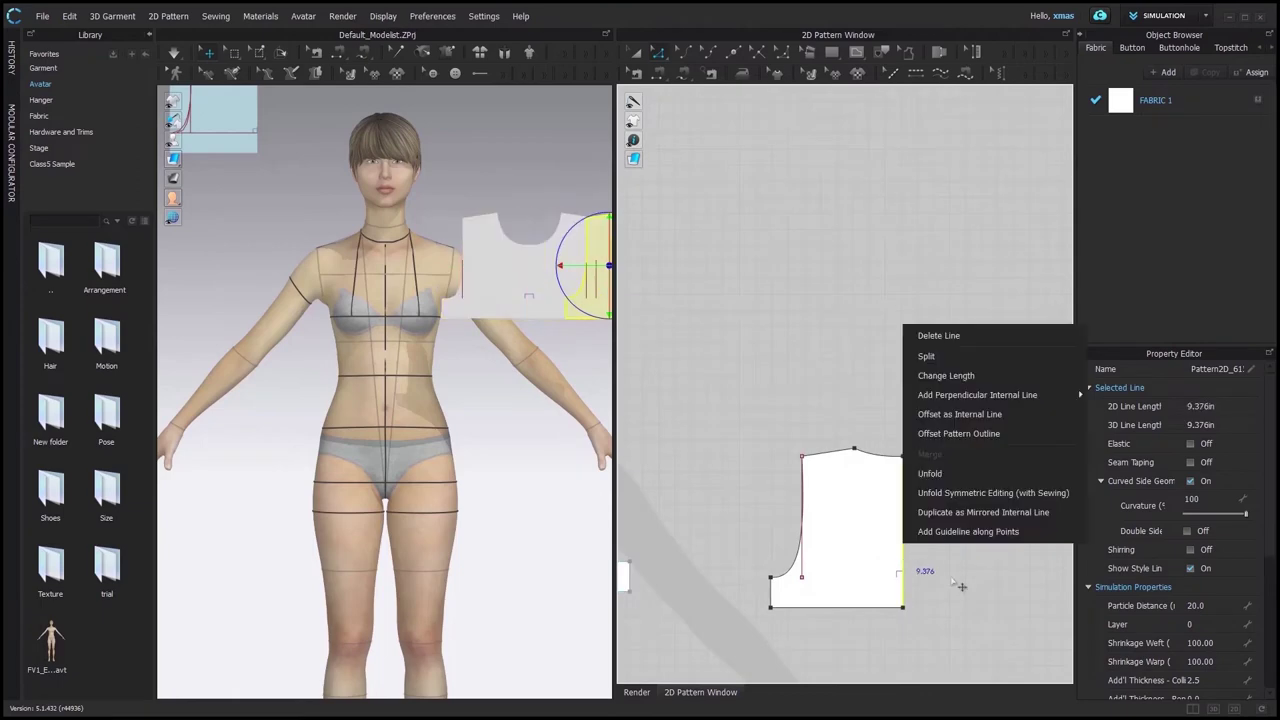
click(971, 491)
scroll(831, 566, down, 2)
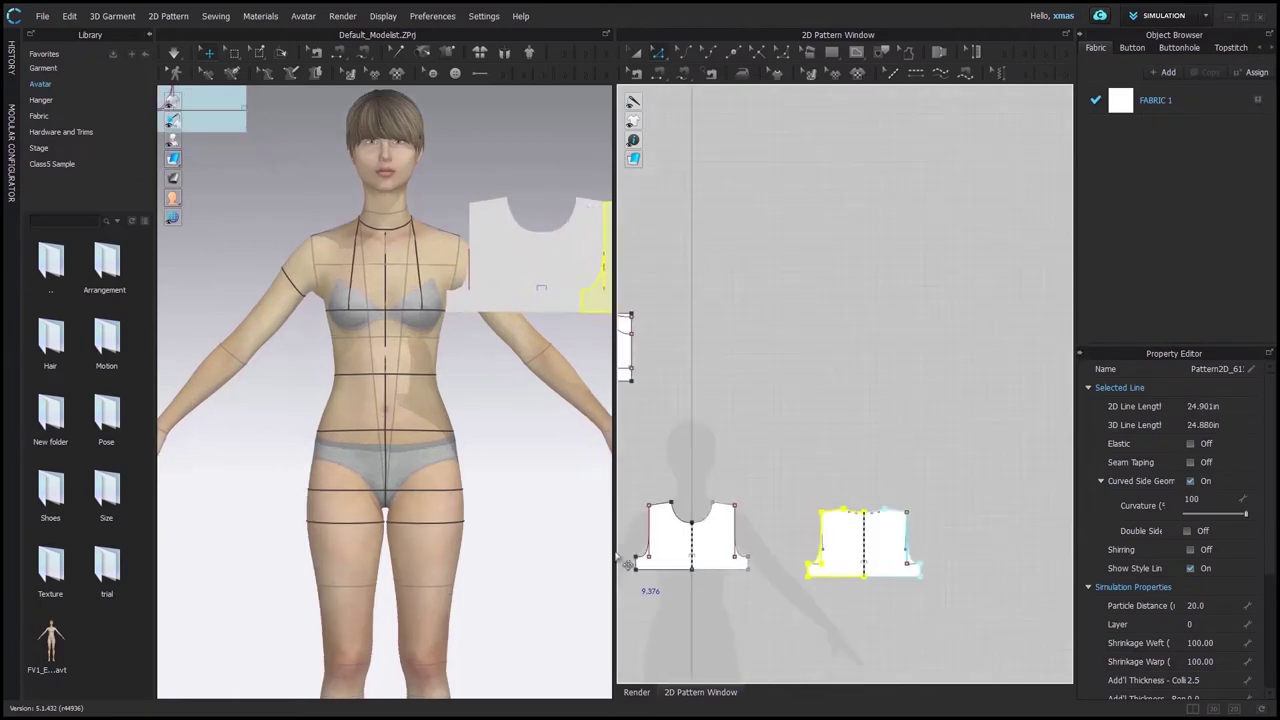
Move the back bodice up and closer to the front, and add a Y-axis perpendicular internal line from the front's bottom centre point.
scroll(660, 545, up, 2)
click(634, 53)
scroll(760, 560, up, 2)
drag(1017, 463, 914, 317)
scroll(763, 411, up, 1)
right_click(777, 496)
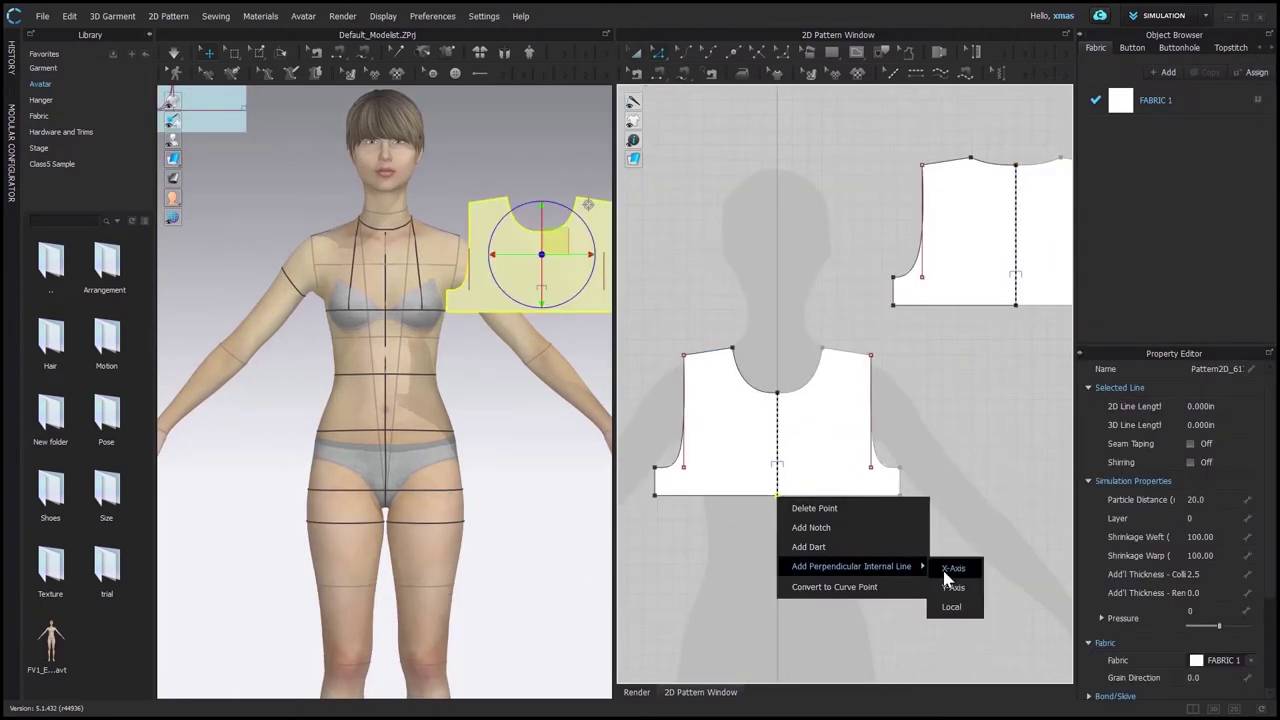
click(952, 583)
Add a 90° perpendicular internal line across the front bodice from its centre line, with Extend enabled.
right_click(773, 441)
scroll(870, 422, down, 1)
scroll(789, 449, up, 4)
right_click(791, 431)
click(854, 494)
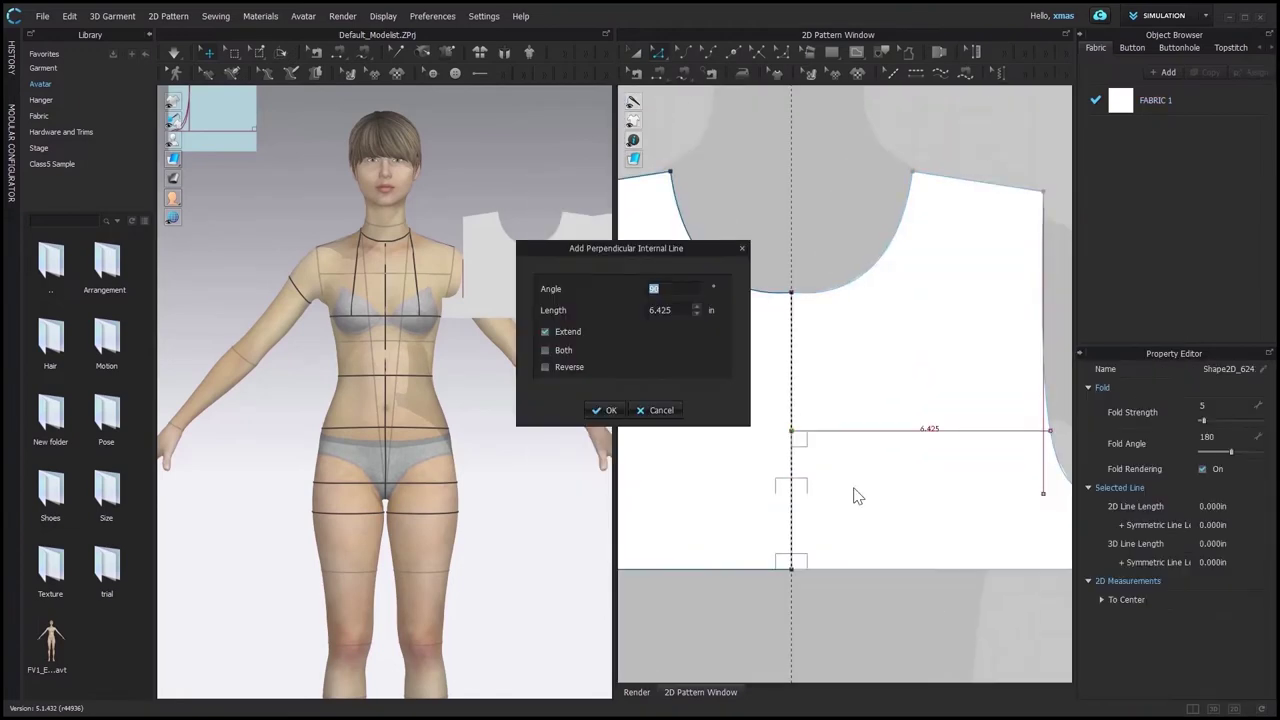
click(603, 408)
Add a perpendicular internal line across the back bodice from its centre line, extended to the armhole guides.
scroll(800, 450, down, 4)
right_click(1010, 268)
click(1070, 280)
click(603, 408)
key(a)
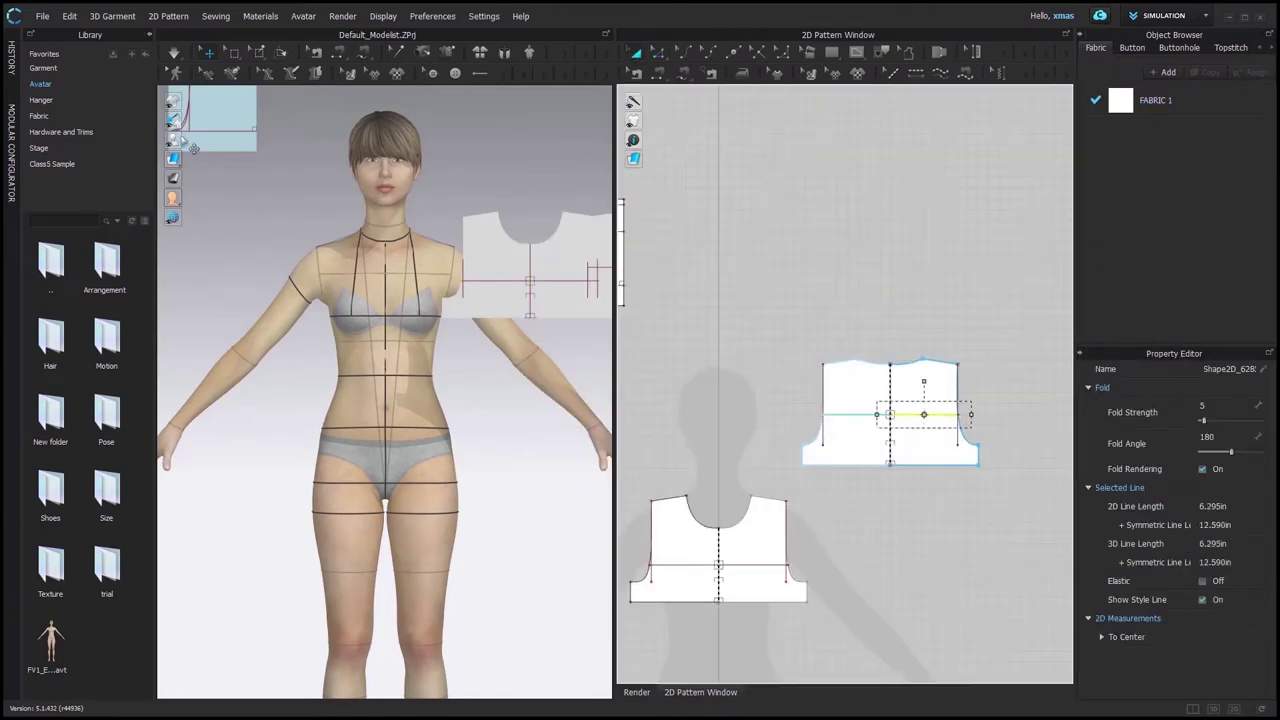
Hide the avatar's measurement lines, show the arrangement points, and place the front bodice at the upper chest centre point.
click(194, 141)
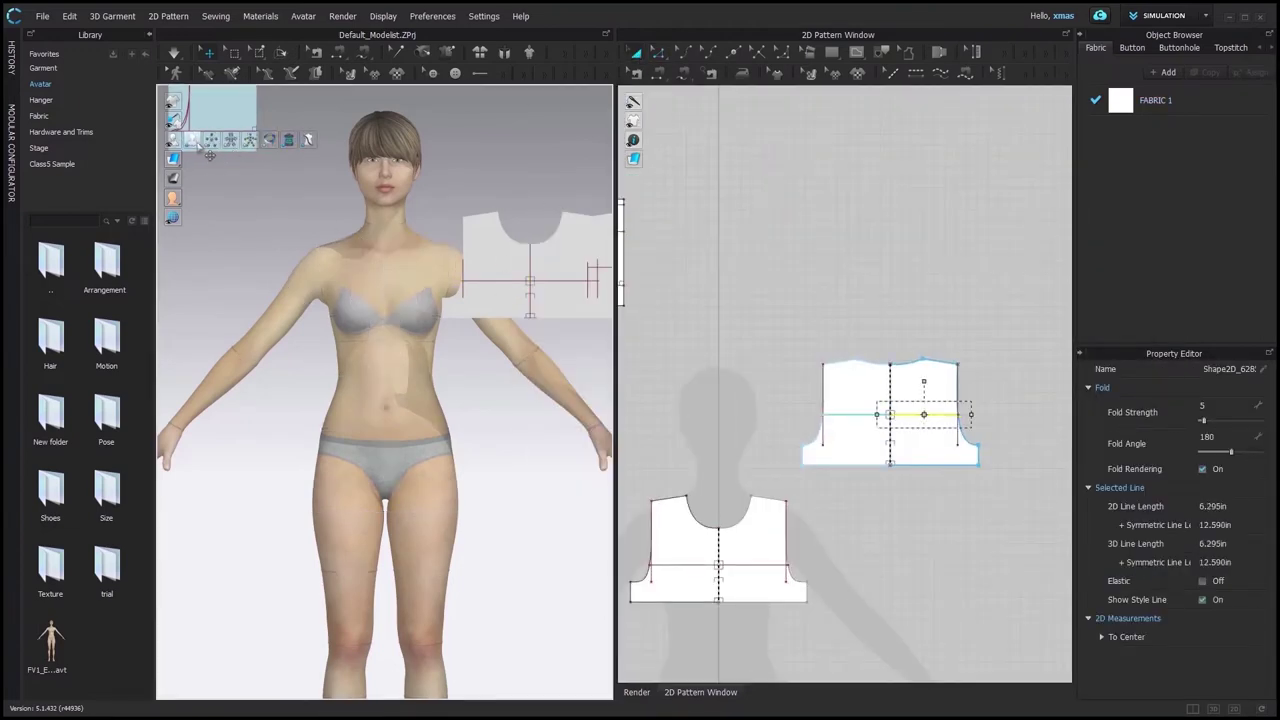
click(211, 140)
click(563, 250)
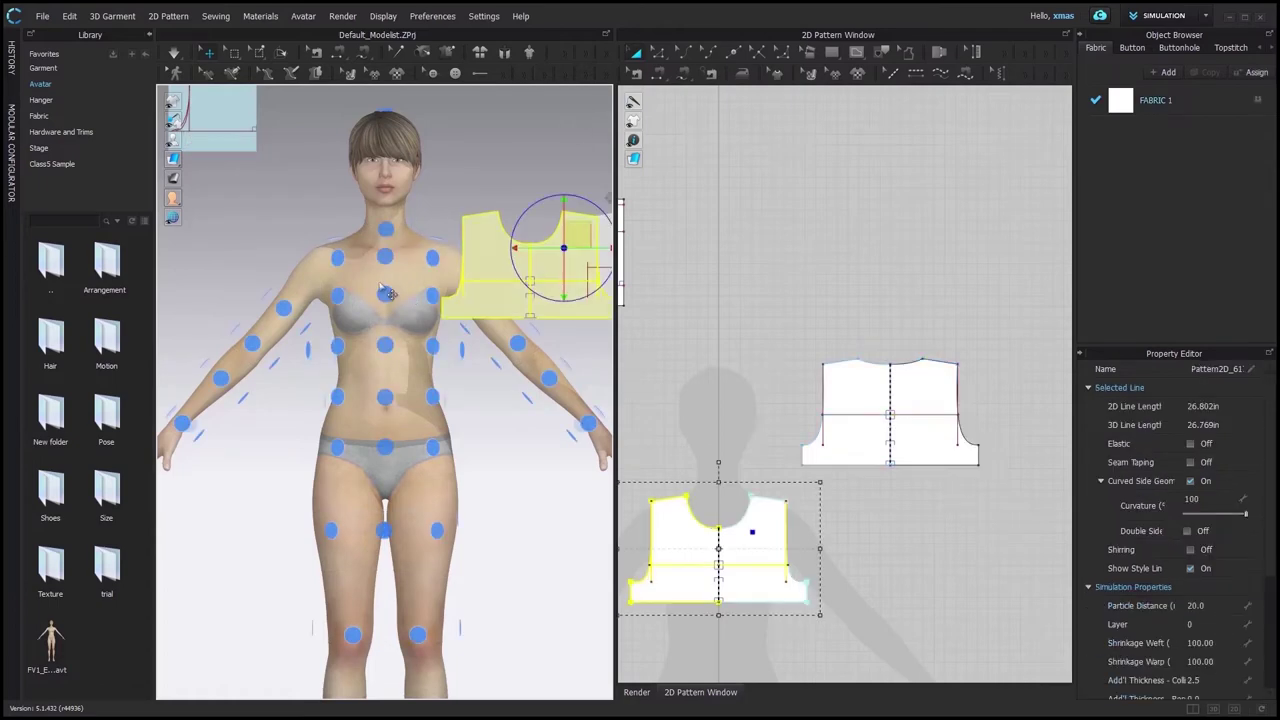
click(388, 257)
Place the back bodice at the centre arrangement point on the avatar's upper back.
click(587, 289)
key(8)
click(390, 286)
right_drag(392, 287, 532, 300)
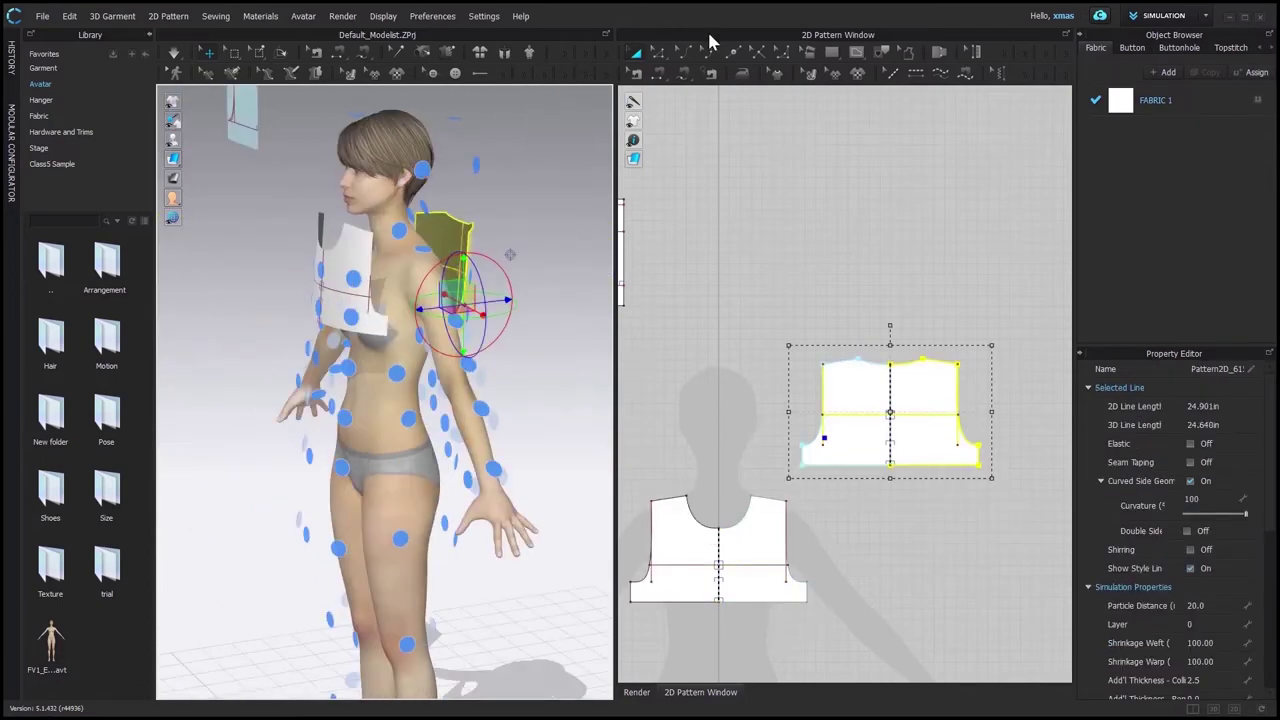
Sew the front bodice to the back bodice along the side seams and both shoulder edges.
click(656, 73)
scroll(725, 510, up, 2)
click(833, 612)
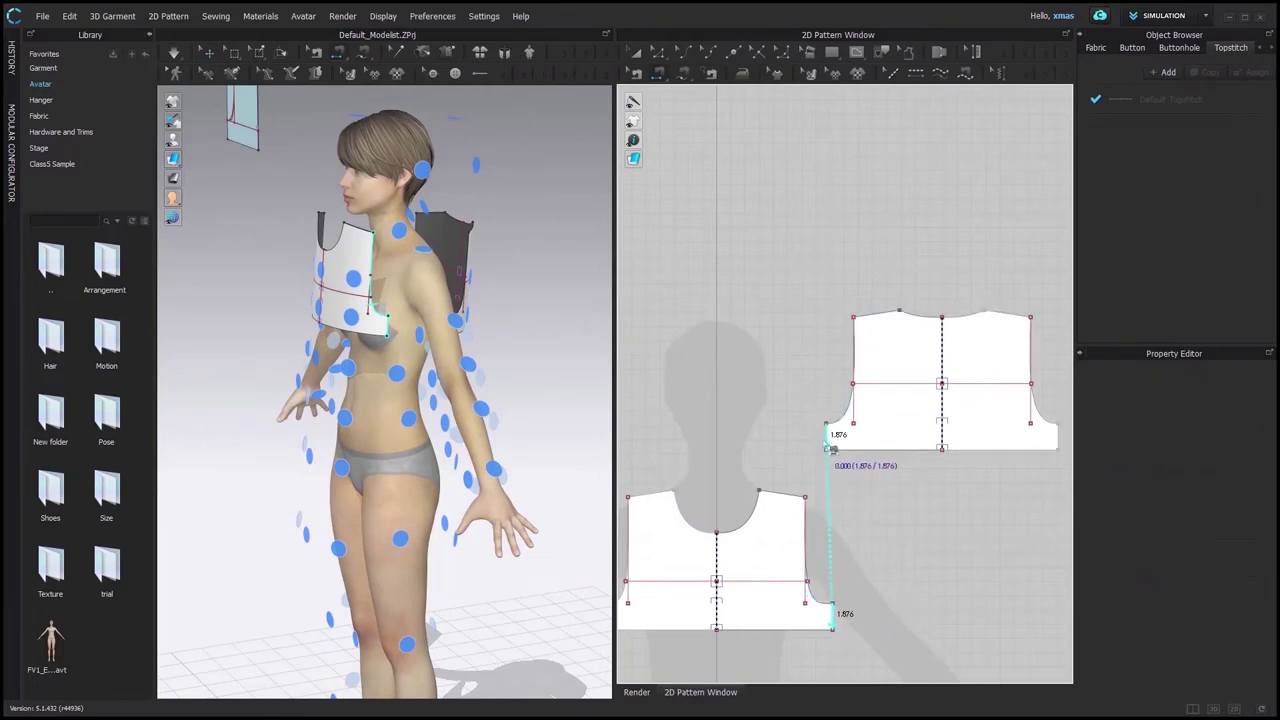
click(827, 449)
right_drag(511, 400, 642, 424)
click(653, 494)
click(1007, 314)
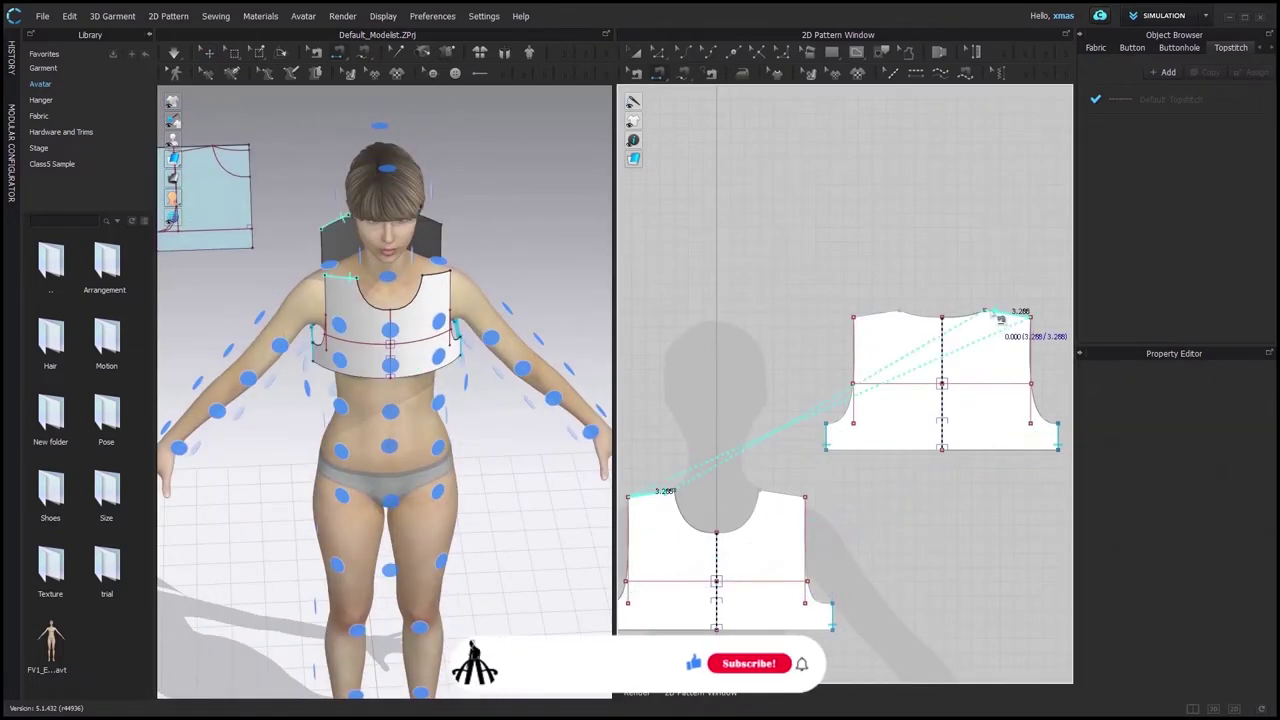
click(783, 494)
click(876, 314)
click(637, 53)
Simulate the sewn bodice and pull its fabric into place on the avatar.
key(space)
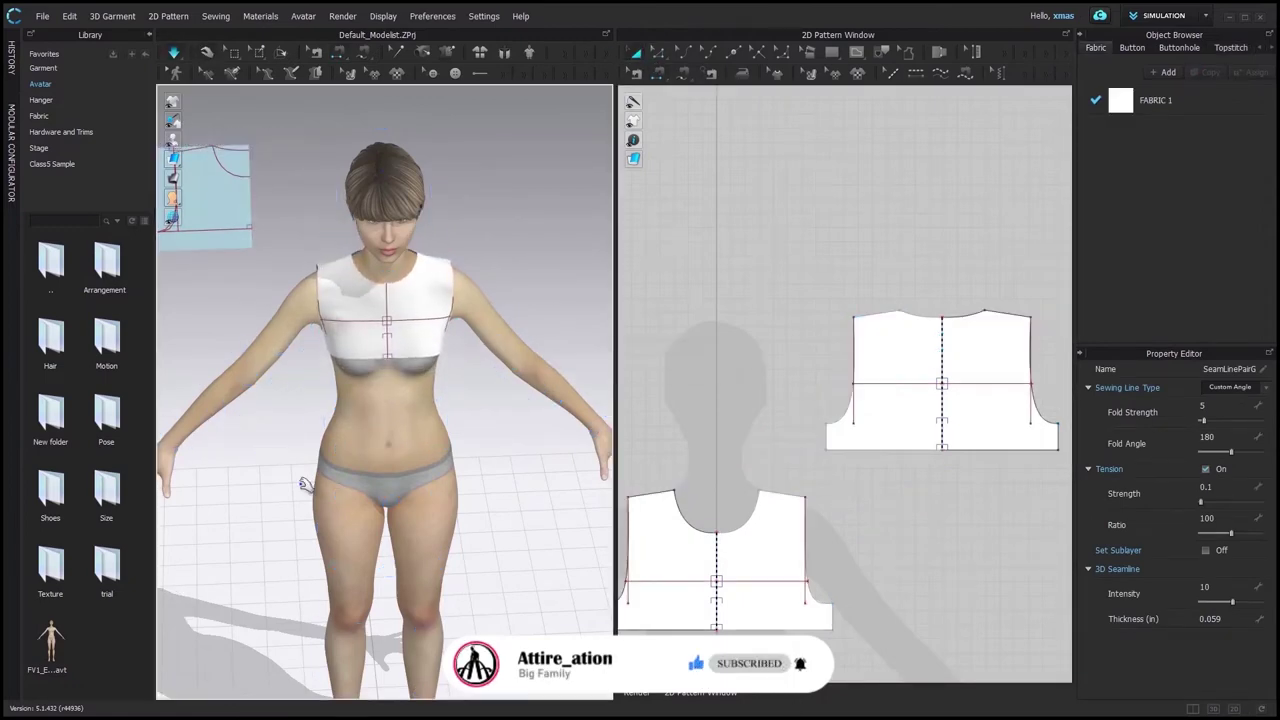
right_drag(306, 485, 357, 386)
click(346, 309)
drag(436, 335, 459, 378)
right_drag(459, 378, 424, 381)
click(547, 323)
right_drag(547, 323, 434, 320)
key(2)
Check the length of the front bodice's lower edge and create a rectangle pattern 40 in wide and 25 in high for the skirt.
scroll(850, 550, down, 3)
middle_drag(777, 634, 797, 463)
scroll(768, 453, up, 3)
click(720, 430)
key(s)
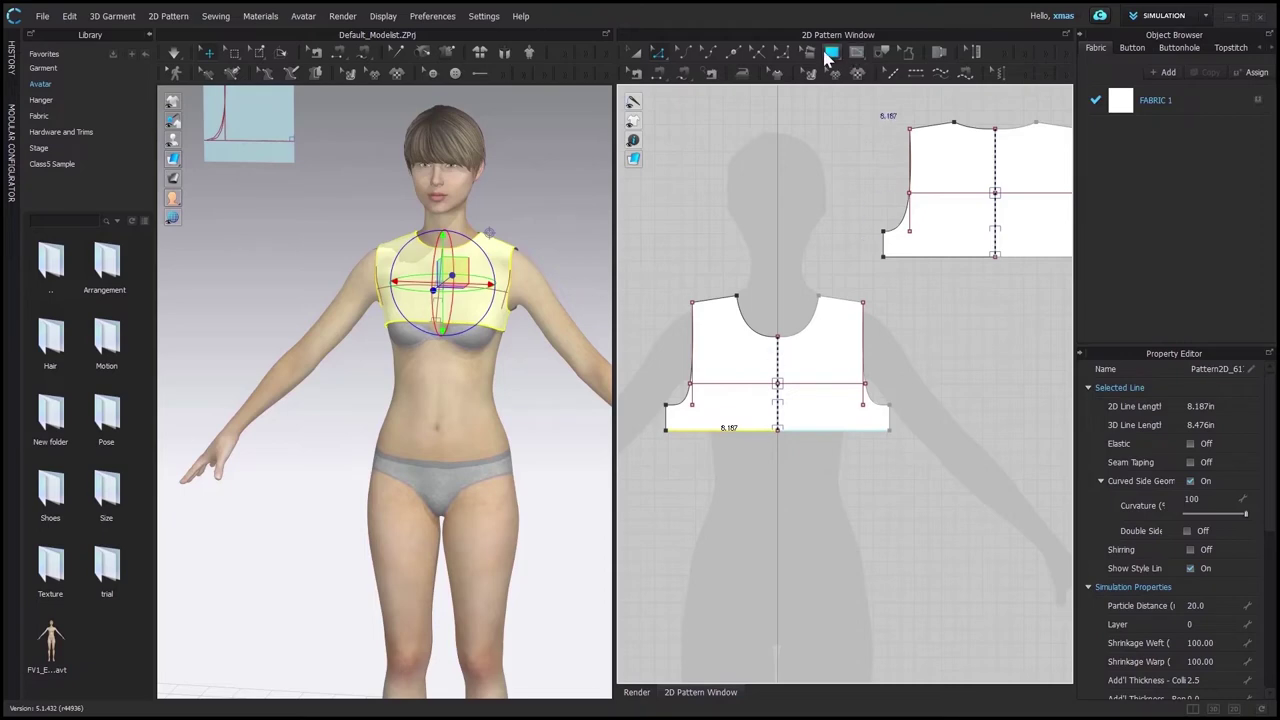
click(829, 54)
click(749, 511)
text(50)
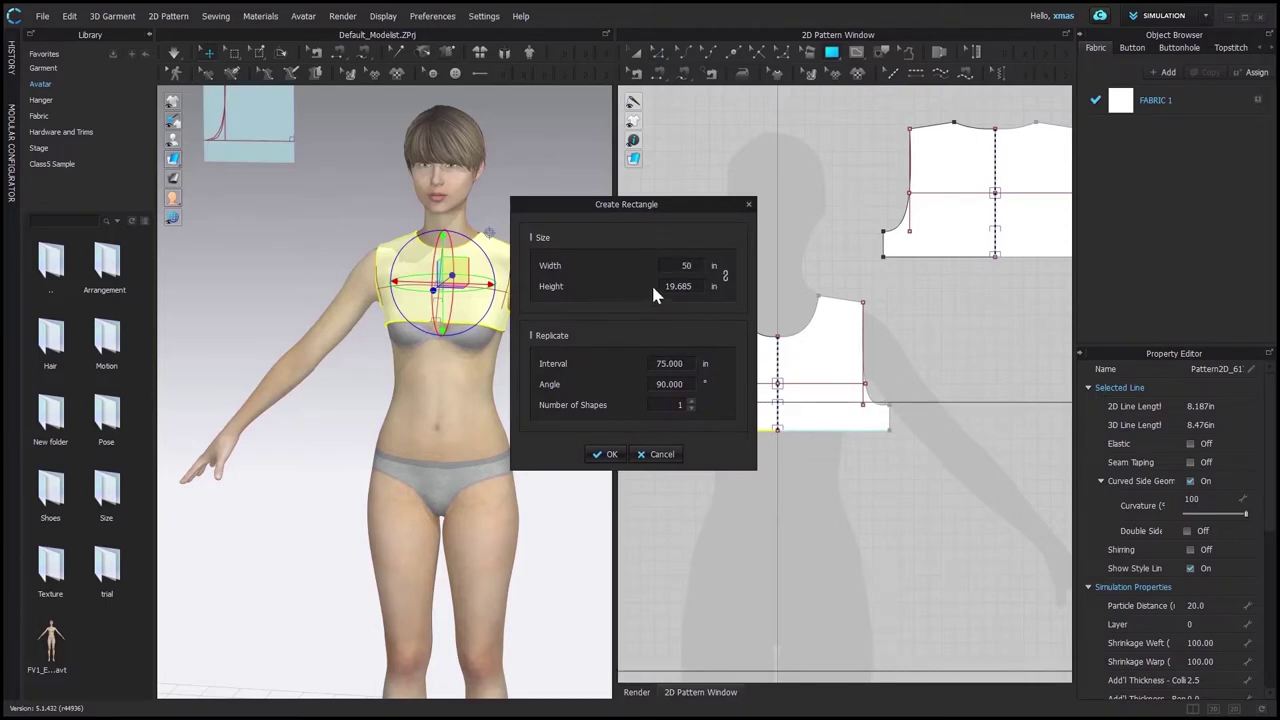
key(BackSpace)
text(40)
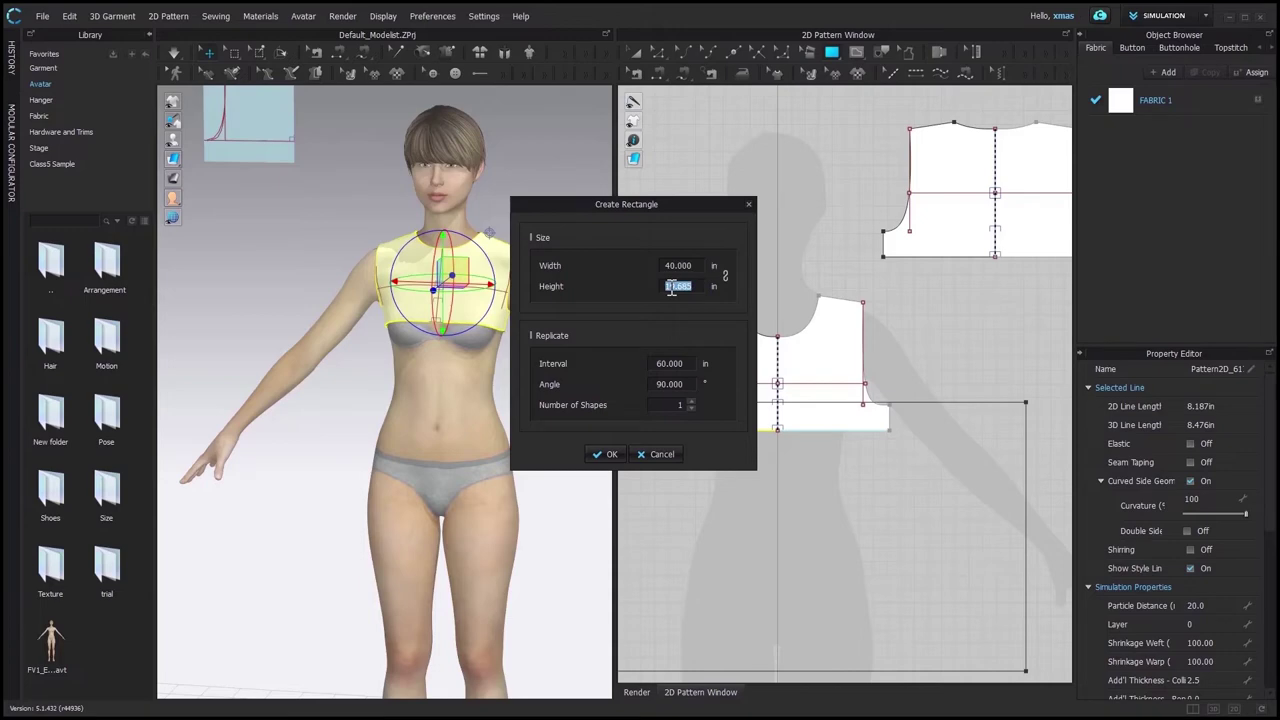
text(22)
key(BackSpace)
text(5)
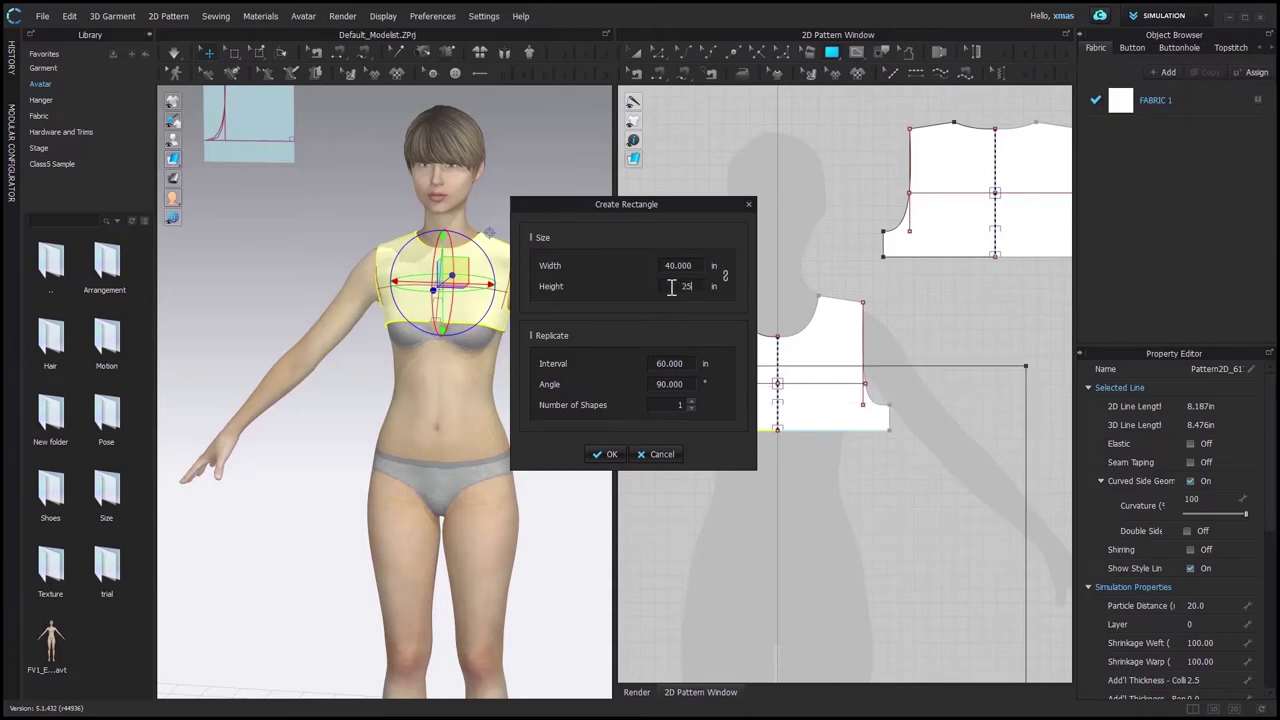
key(Return)
Position the skirt rectangle below the front bodice and move the back bodice further away from the front.
scroll(782, 410, down, 5)
drag(784, 424, 778, 483)
drag(876, 336, 943, 338)
key(ctrl+z)
drag(848, 333, 921, 340)
click(760, 479)
Free-sew the full lower edge of the front bodice to the full top edge of the skirt rectangle.
click(660, 75)
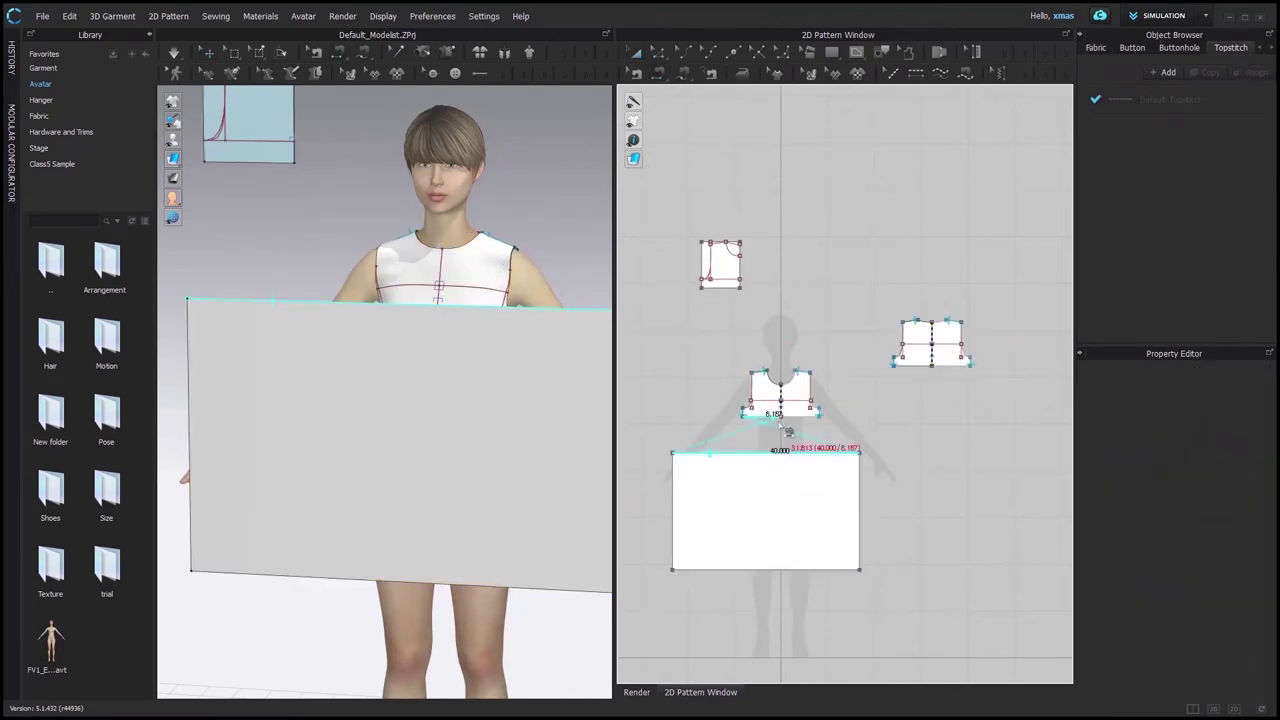
scroll(740, 425, up, 3)
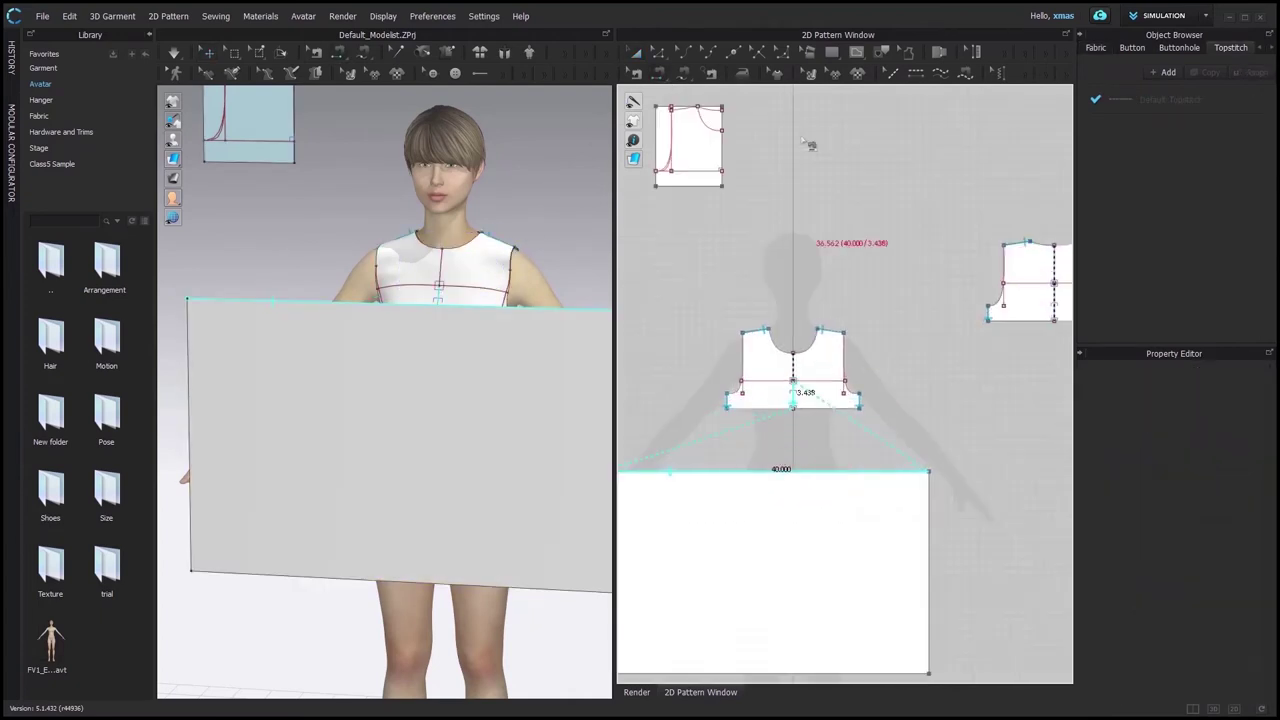
click(860, 409)
scroll(860, 409, down, 3)
click(726, 441)
click(895, 441)
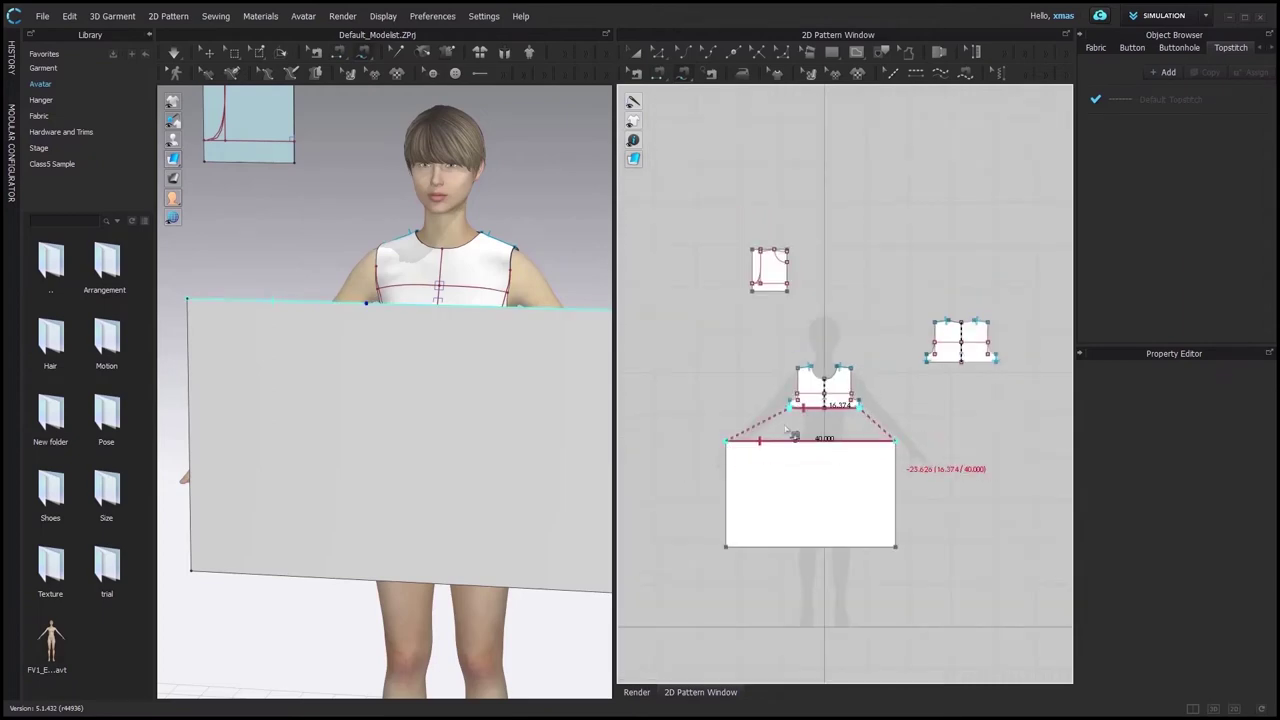
Simulate the front skirt so it gathers and drapes from the bodice.
right_drag(430, 360, 463, 360)
key(space)
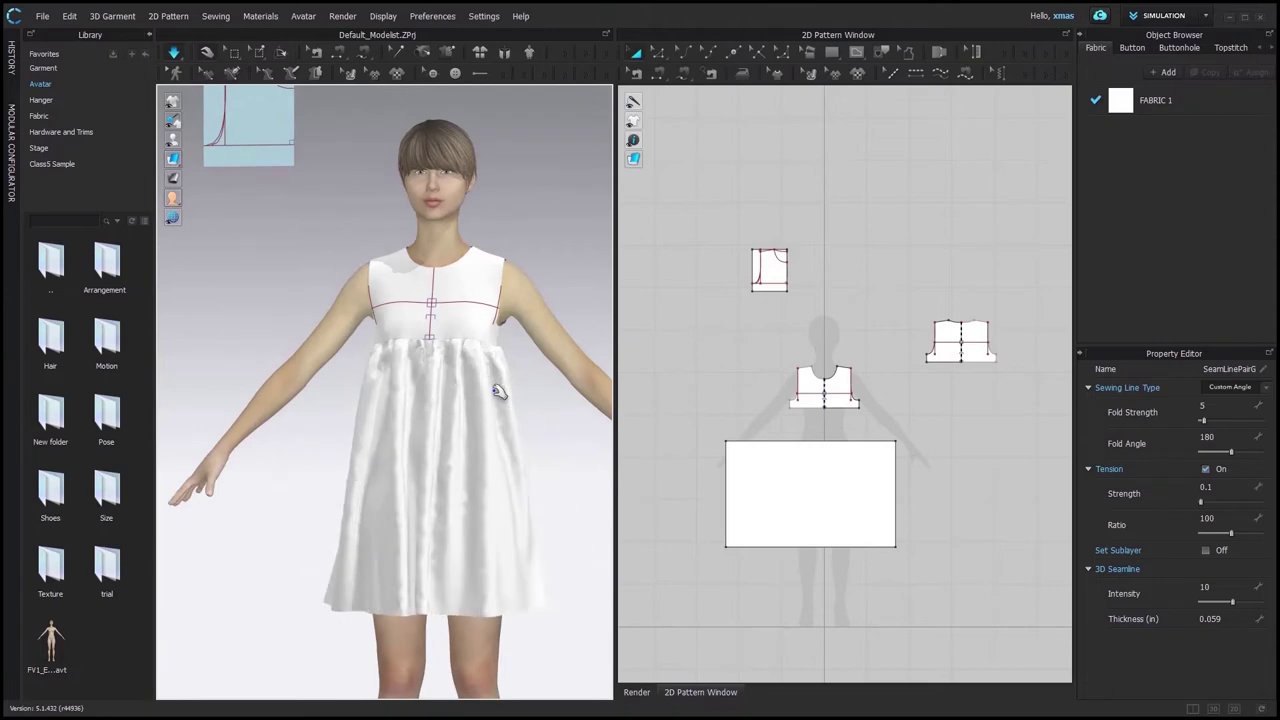
scroll(499, 392, up, 2)
right_drag(477, 426, 393, 425)
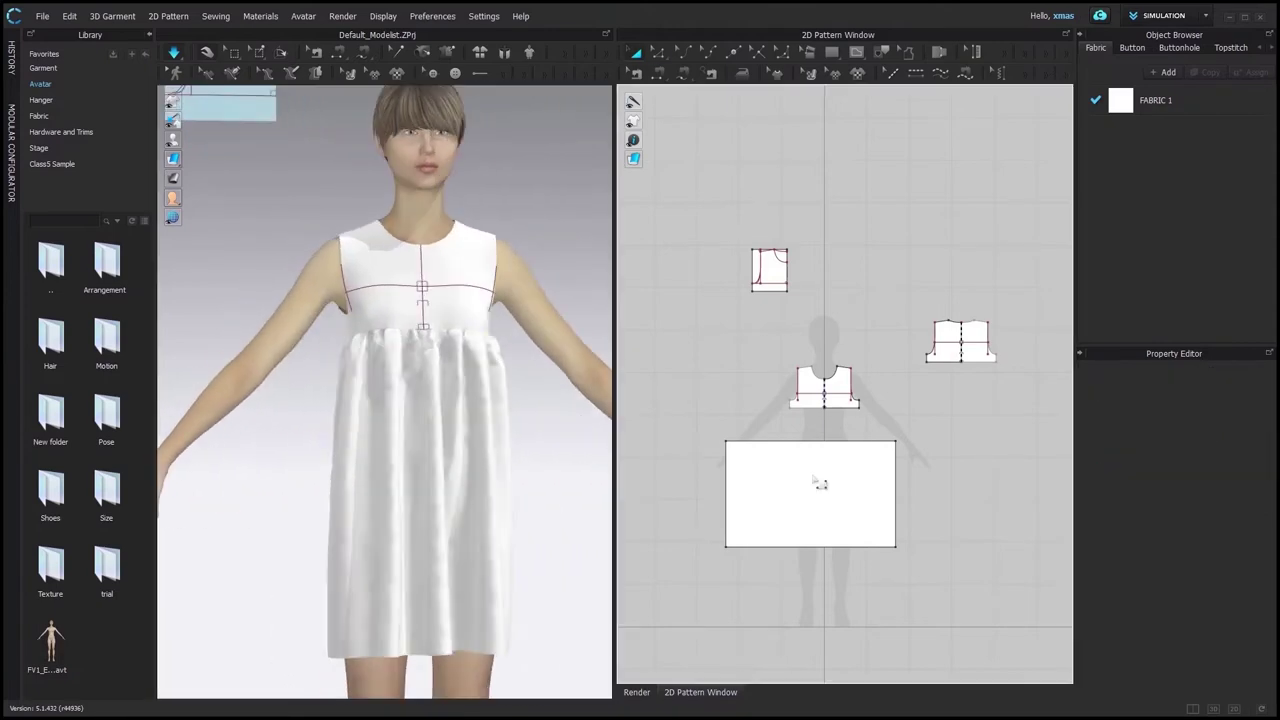
Copy the skirt rectangle below the back bodice and free-sew the bodice's full lower edge to the copy's top edge.
scroll(775, 330, up, 5)
click(710, 315)
click(861, 316)
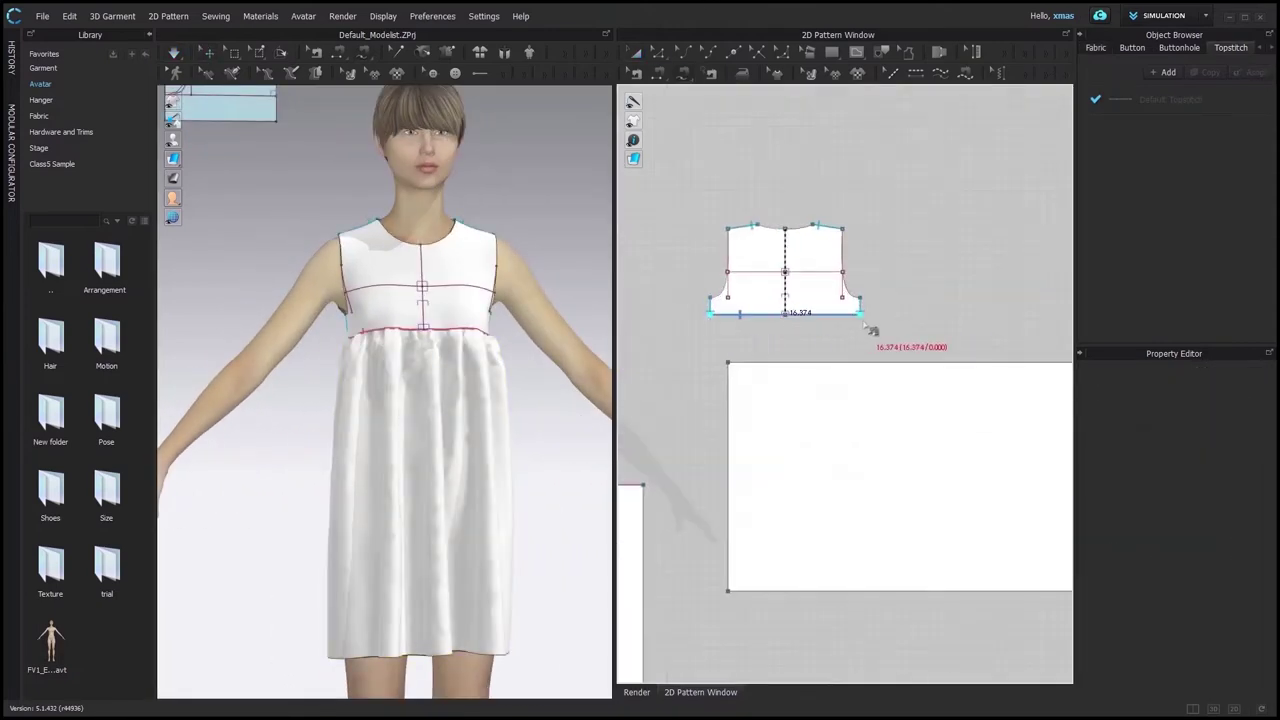
scroll(809, 353, down, 3)
click(755, 360)
click(1002, 360)
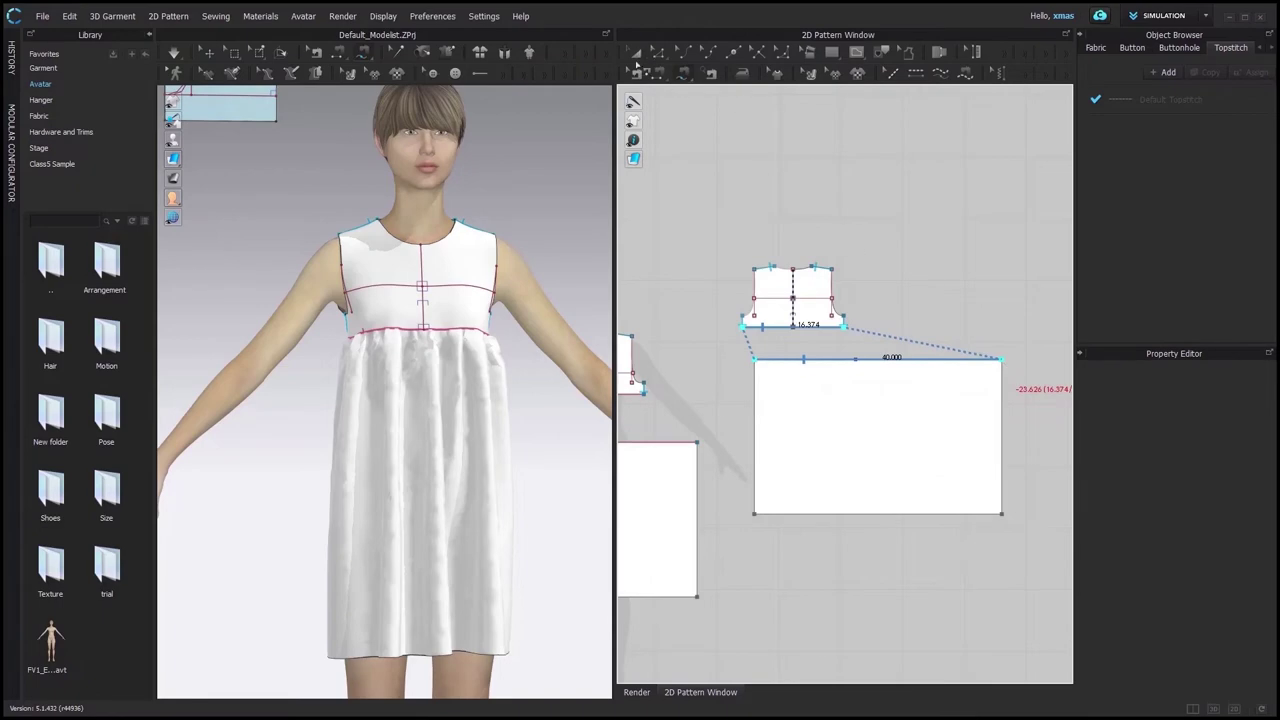
click(637, 51)
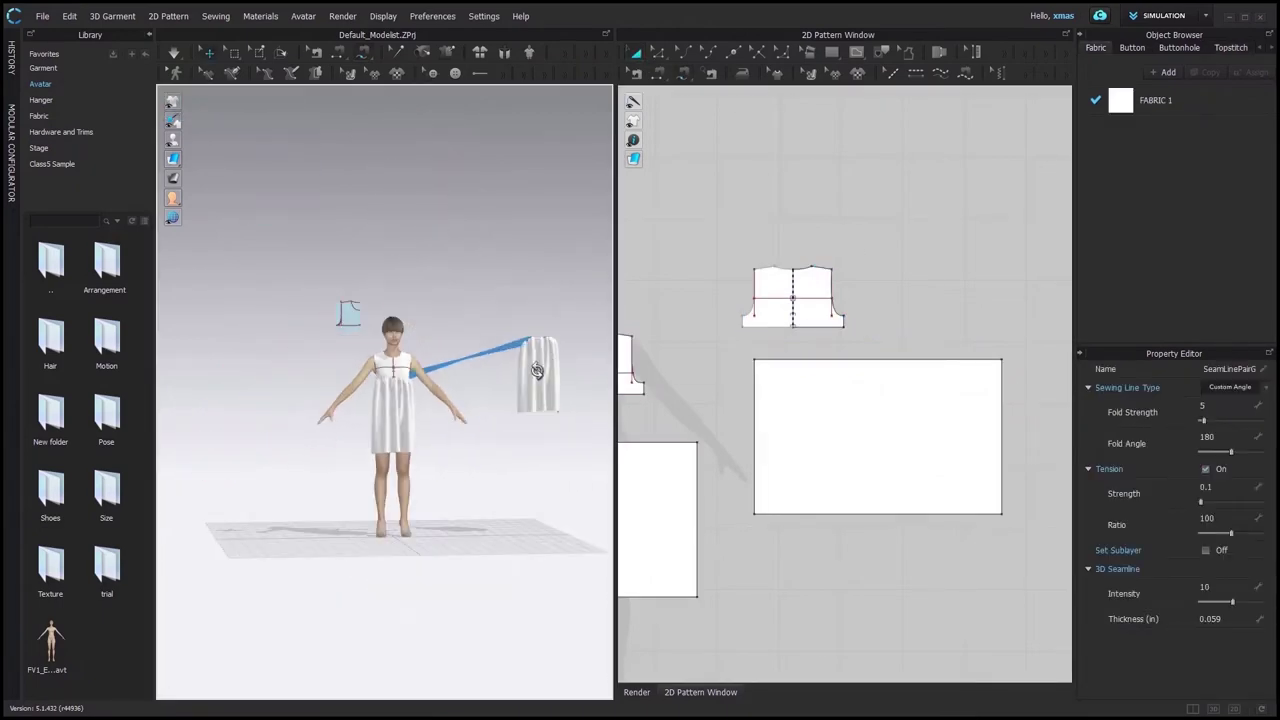
Arrange the back skirt piece behind the avatar, below the back bodice.
right_click(545, 390)
click(600, 412)
right_drag(508, 418, 268, 415)
right_drag(488, 446, 345, 457)
Freeze the front bodice and front skirt pieces and simulate the back skirt.
scroll(518, 464, up, 5)
click(630, 366)
shift+click(657, 497)
right_click(657, 497)
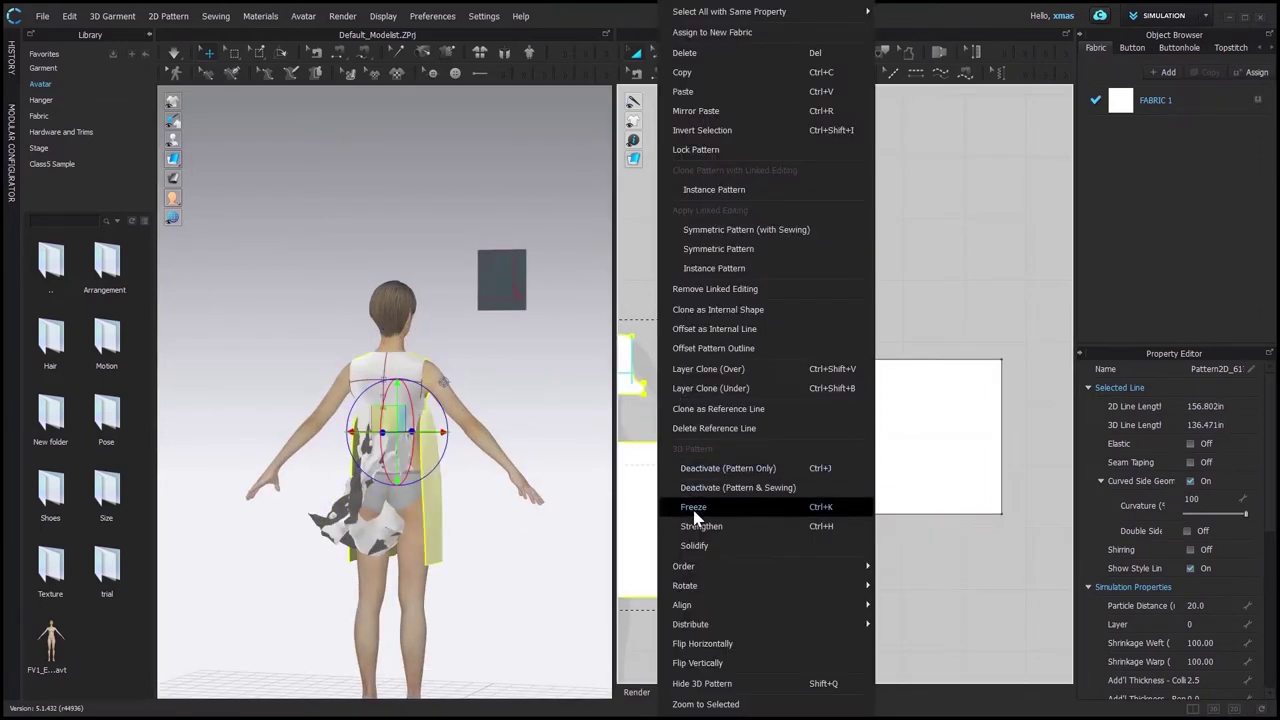
click(694, 529)
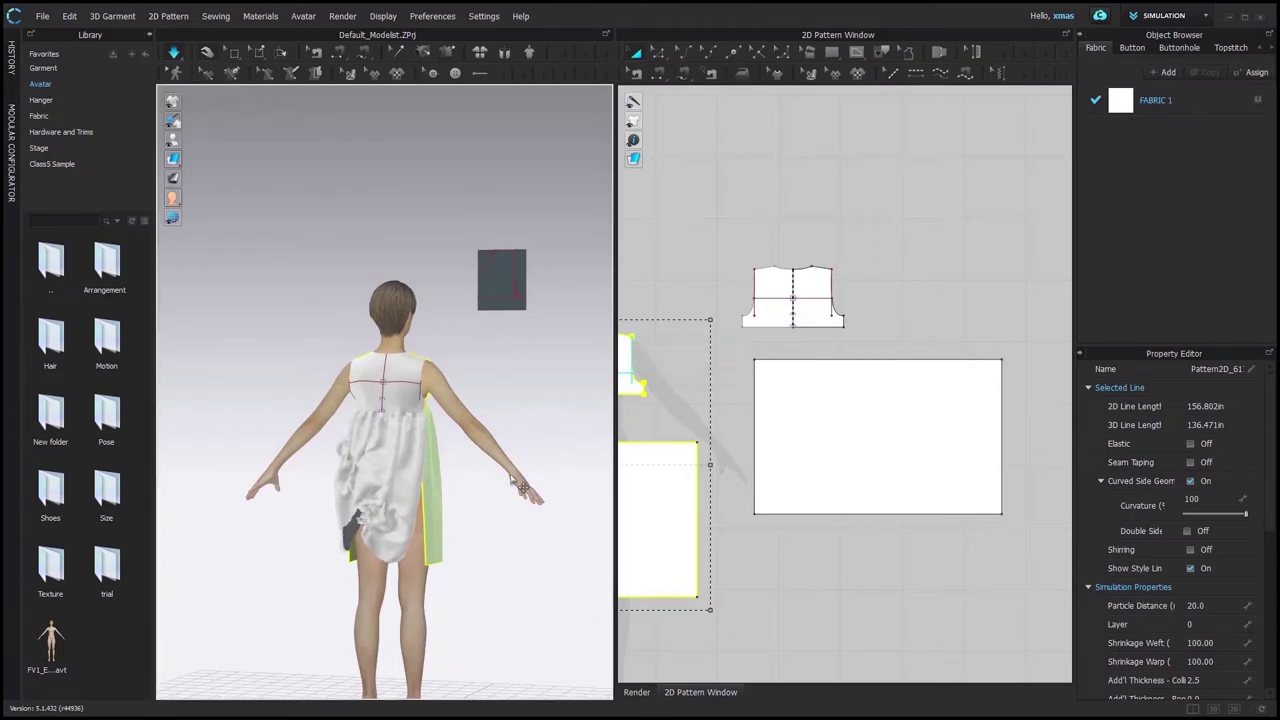
Unfreeze the front bodice and front skirt so the whole dress drapes in the simulation.
right_click(632, 493)
click(687, 490)
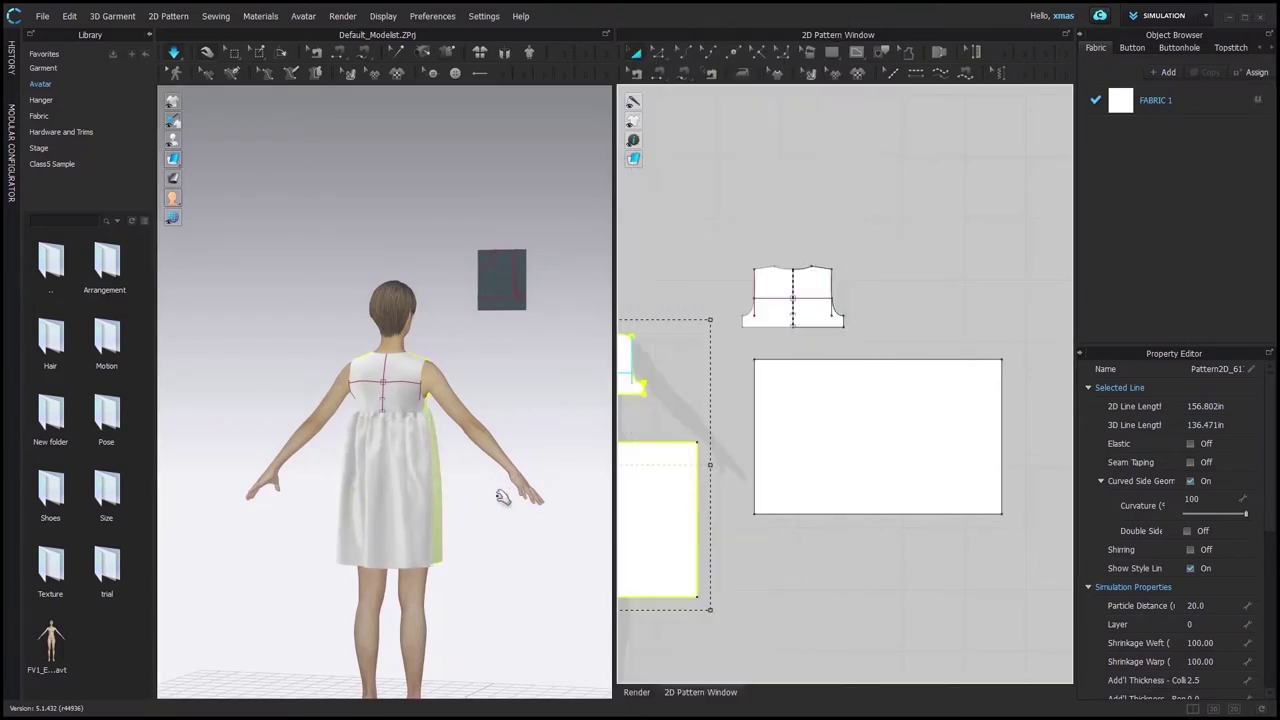
right_drag(503, 498, 392, 394)
scroll(392, 394, up, 5)
click(529, 453)
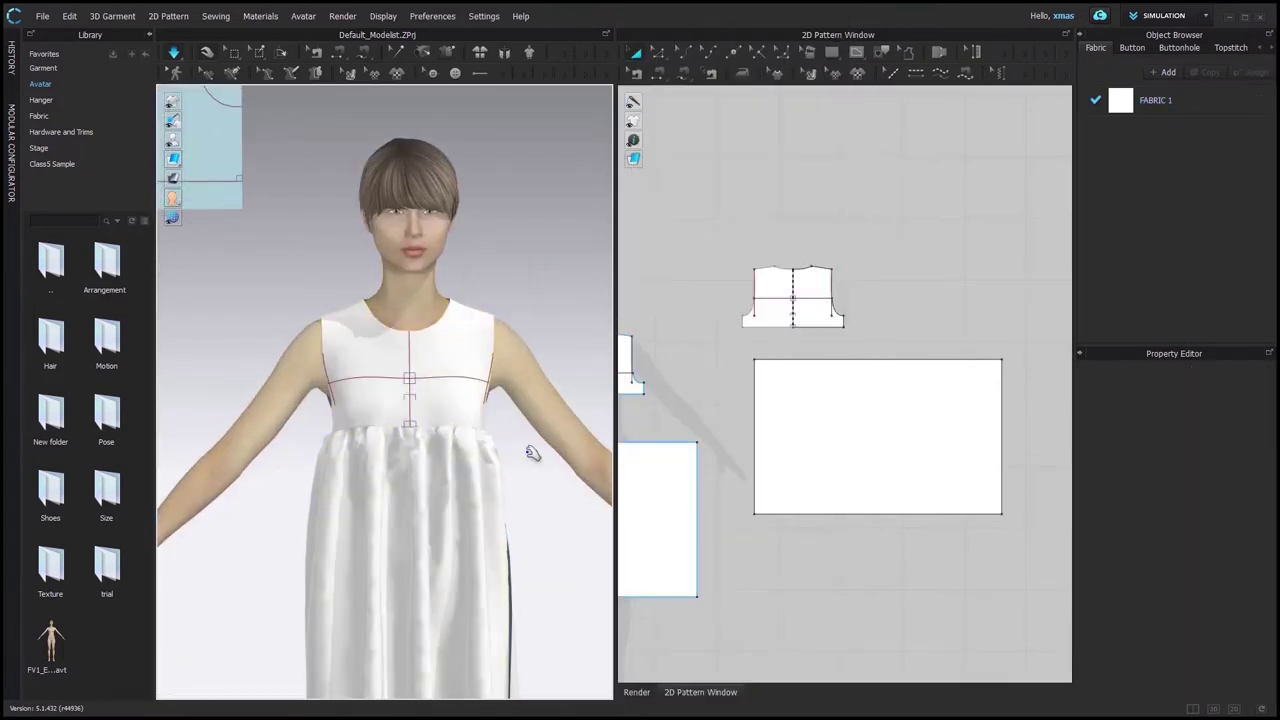
mouse_move(325, 488)
right_down()
mouse_move(454, 488)
mouse_move(301, 473)
mouse_move(298, 485)
mouse_move(411, 485)
mouse_move(341, 482)
right_up()
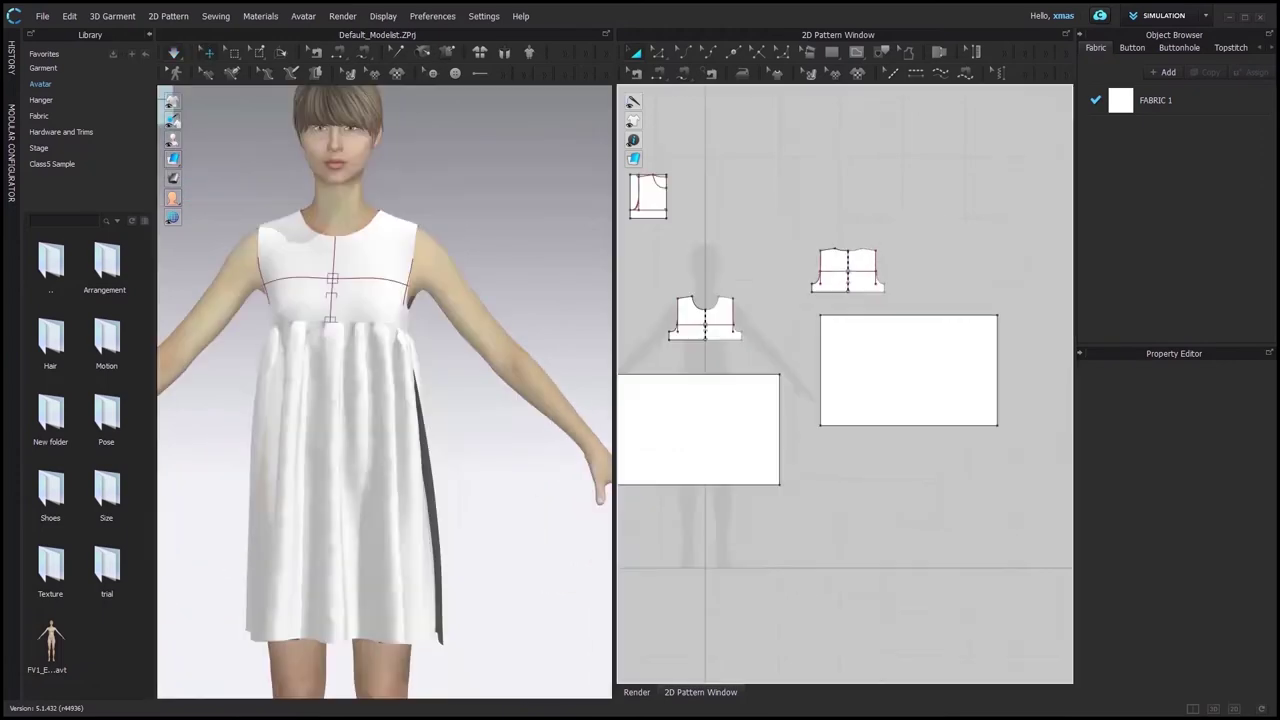
Shorten the front and back bodice pieces by raising their lower edges.
scroll(720, 337, up, 3)
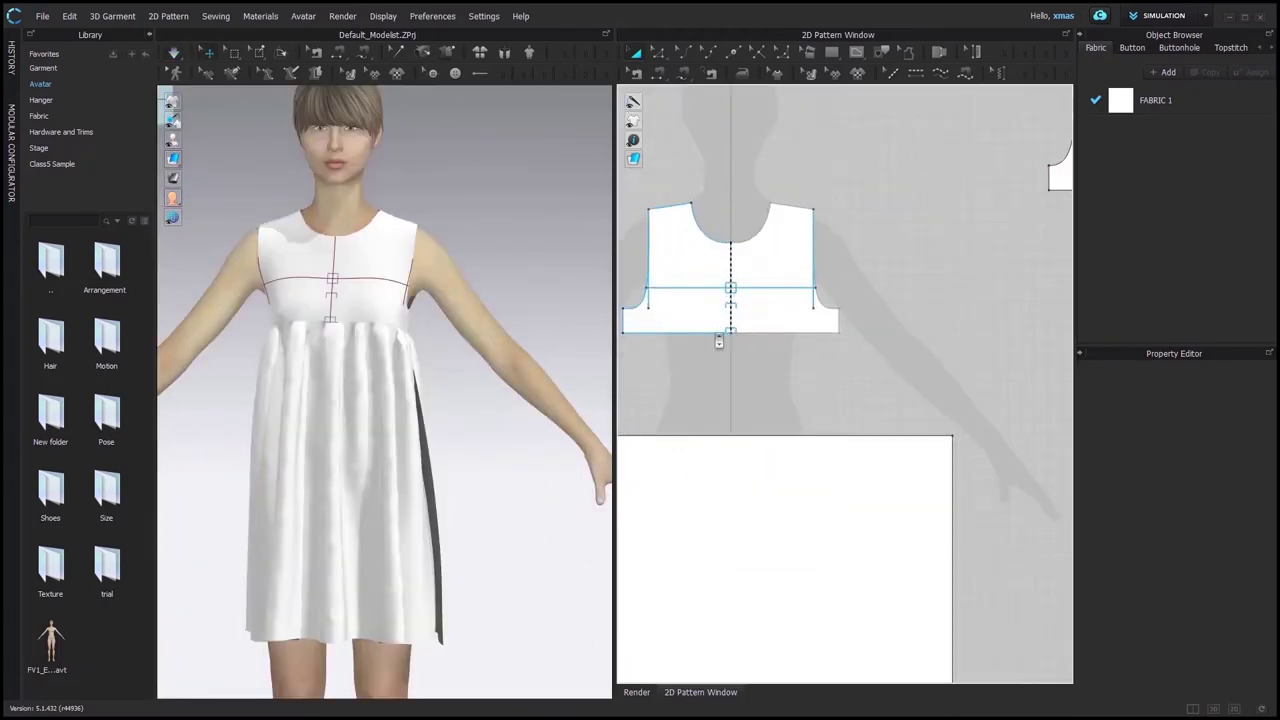
click(700, 343)
right_click(686, 325)
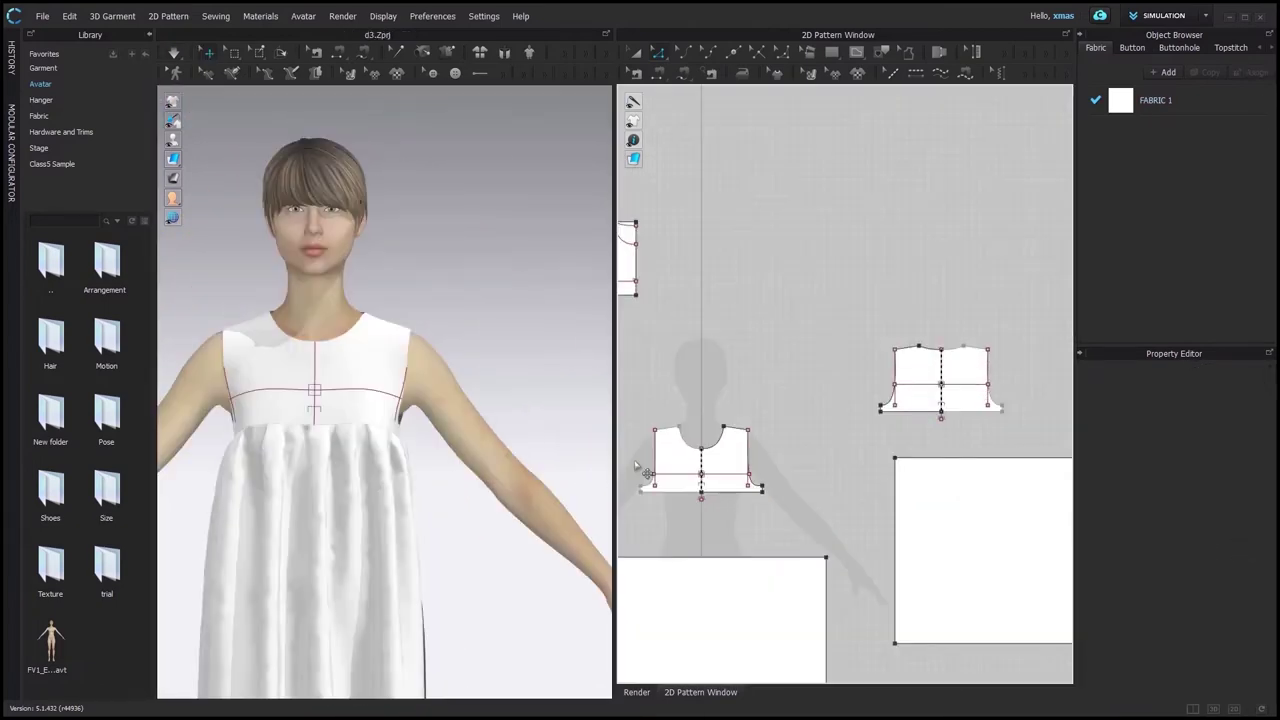
Measure the combined length of one front armhole and one back armhole curve.
click(650, 489)
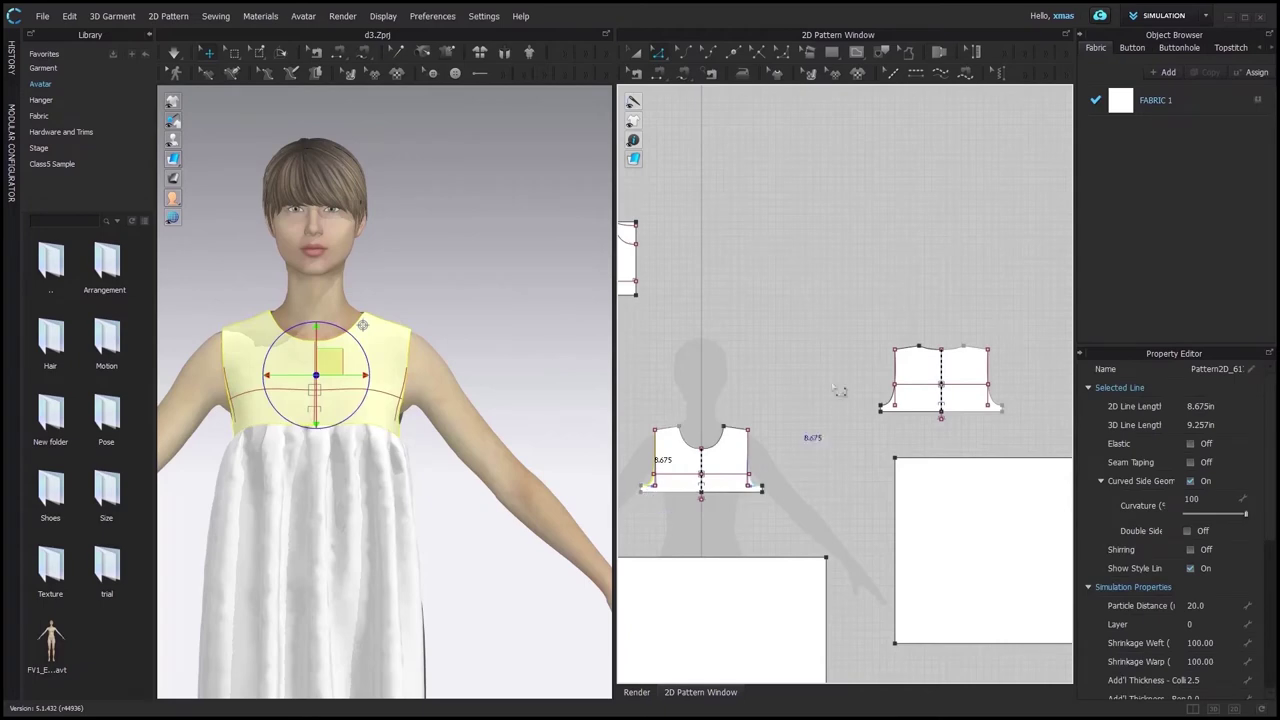
click(900, 411)
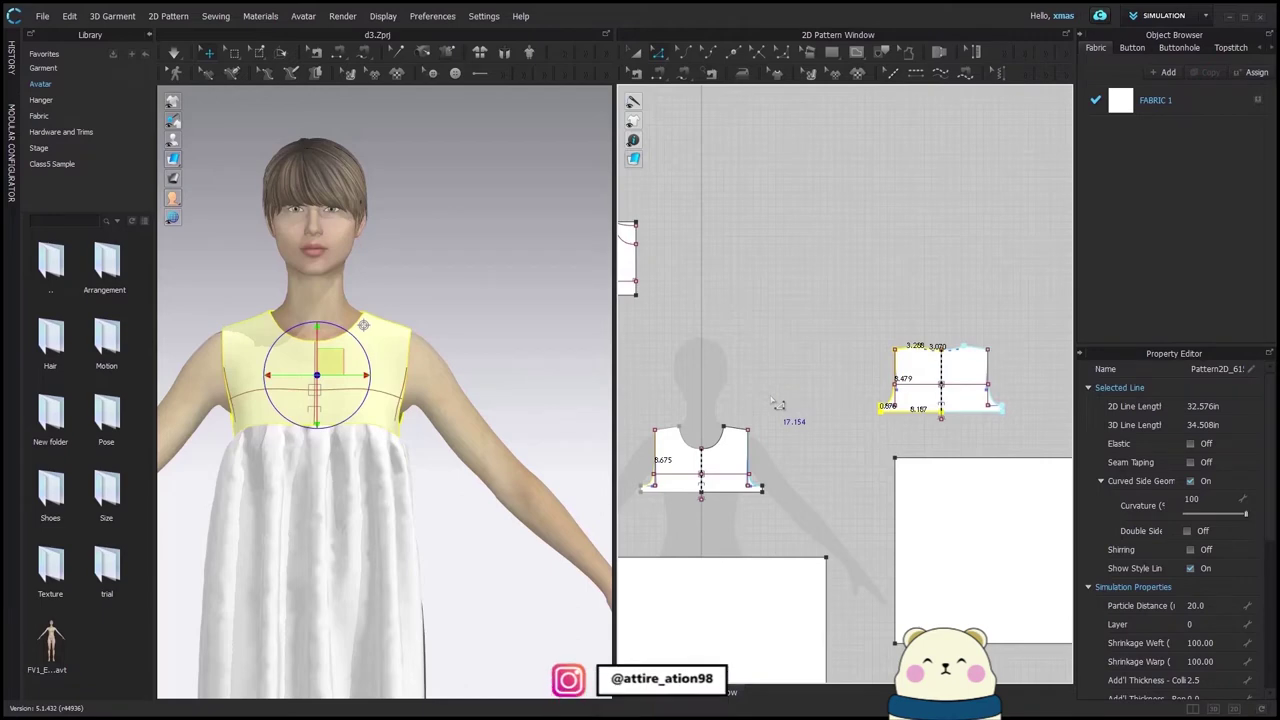
scroll(778, 404, down, 3)
scroll(918, 415, up, 6)
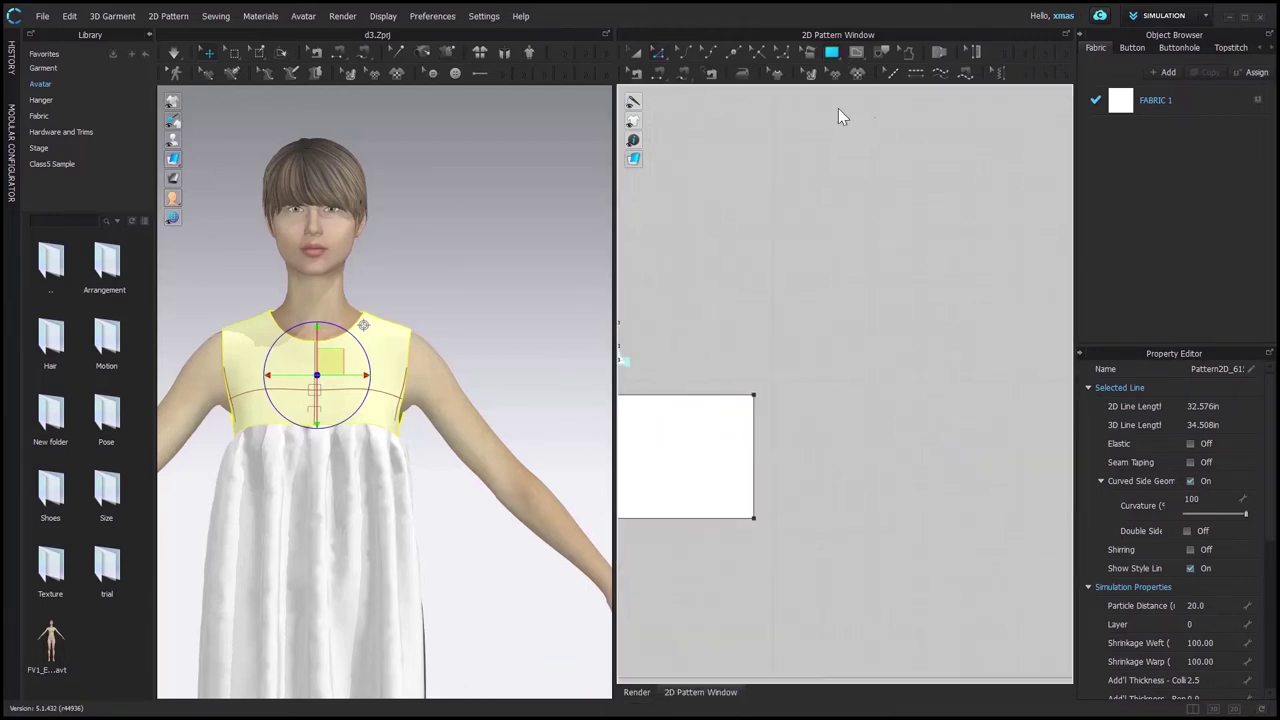
Create a rectangle 8.5 in wide and 20 in high in the empty area beside the skirt pieces.
click(848, 331)
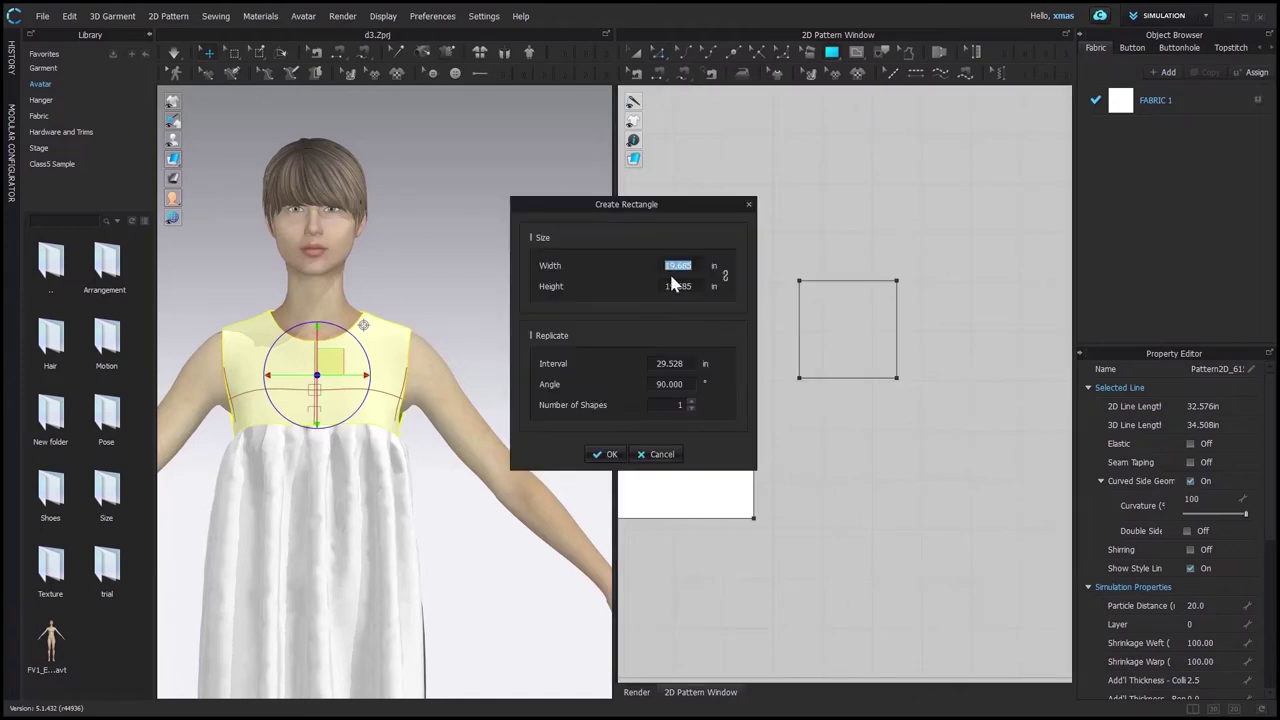
text(208.5)
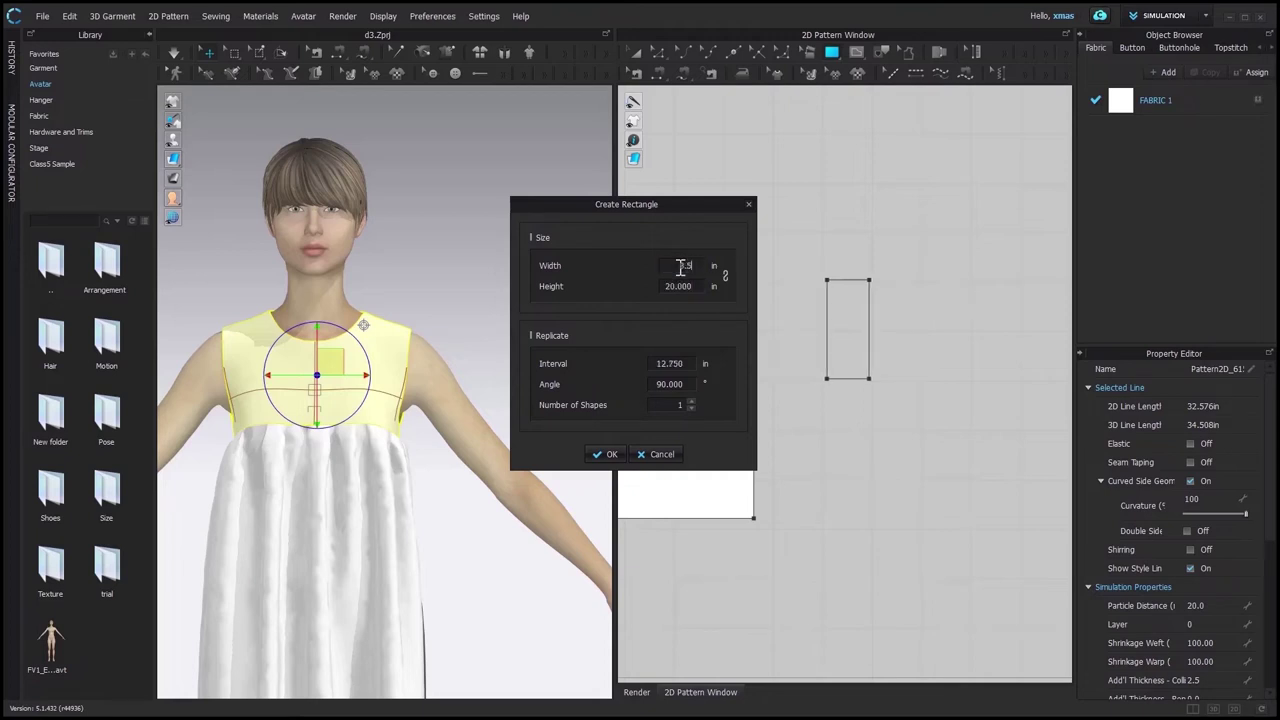
key(Return)
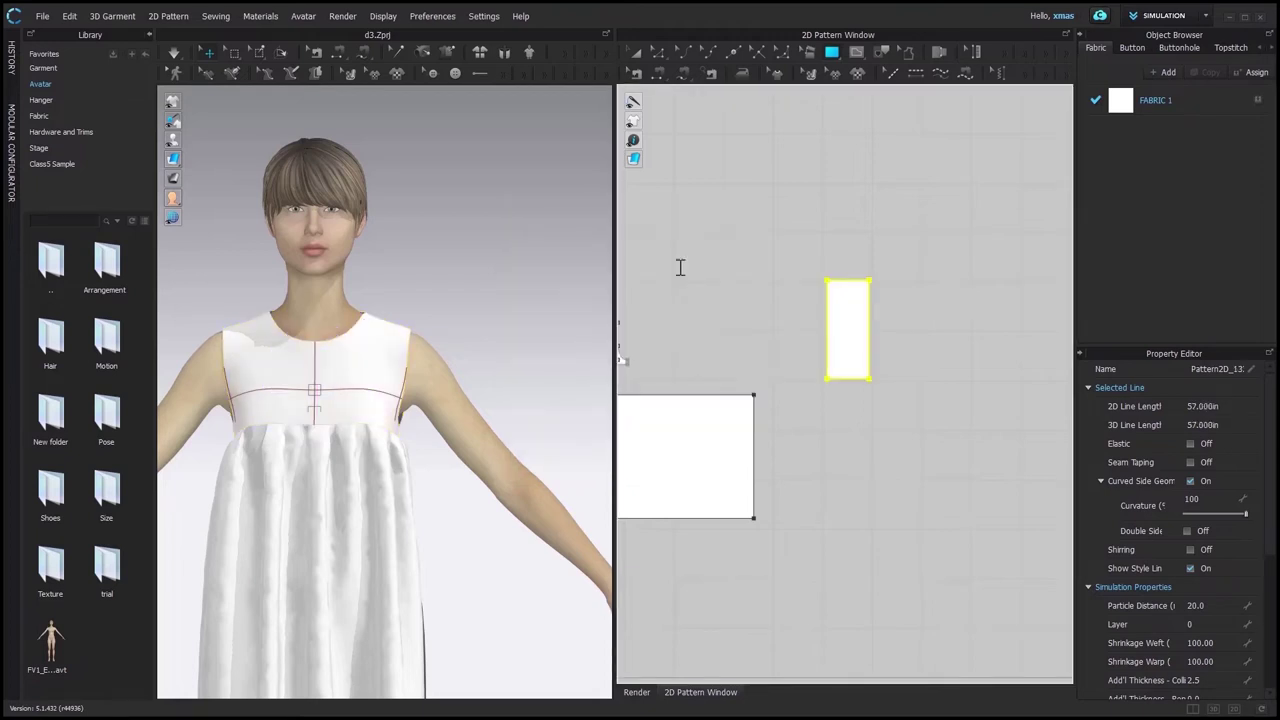
Offset the new rectangle's top edge as an internal line 3 in below it.
scroll(917, 316, up, 3)
scroll(733, 294, up, 2)
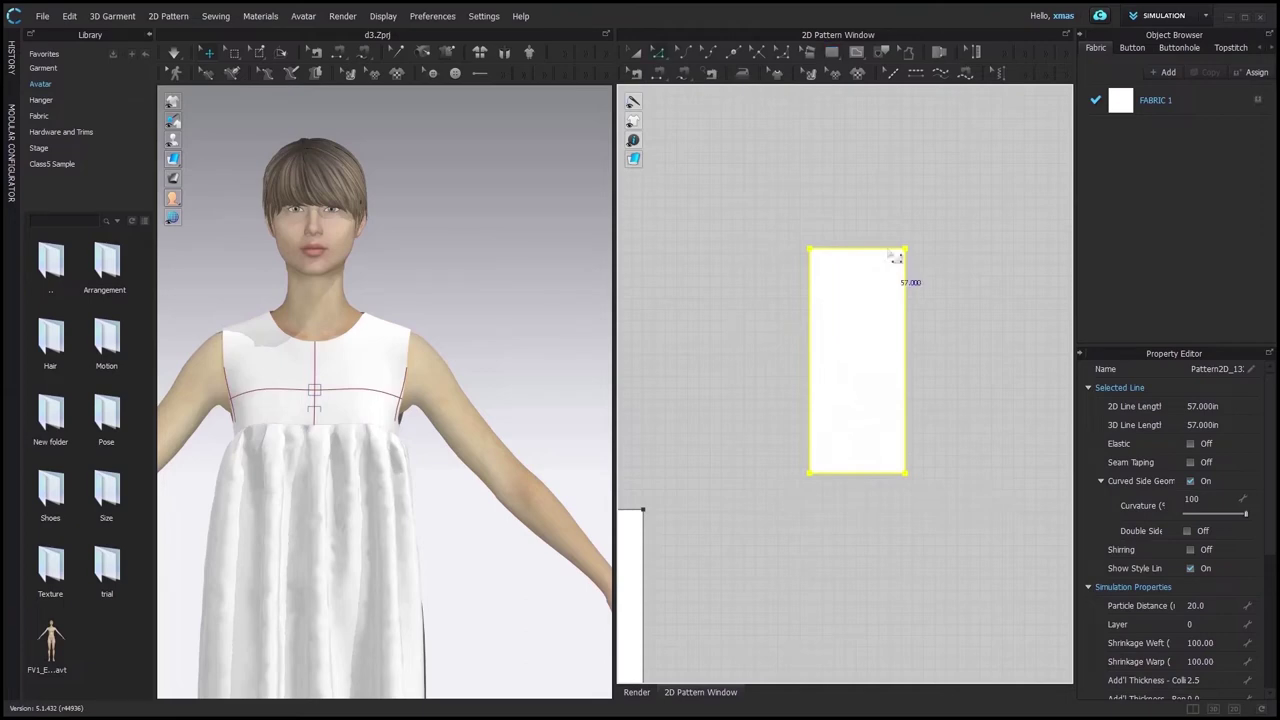
click(894, 257)
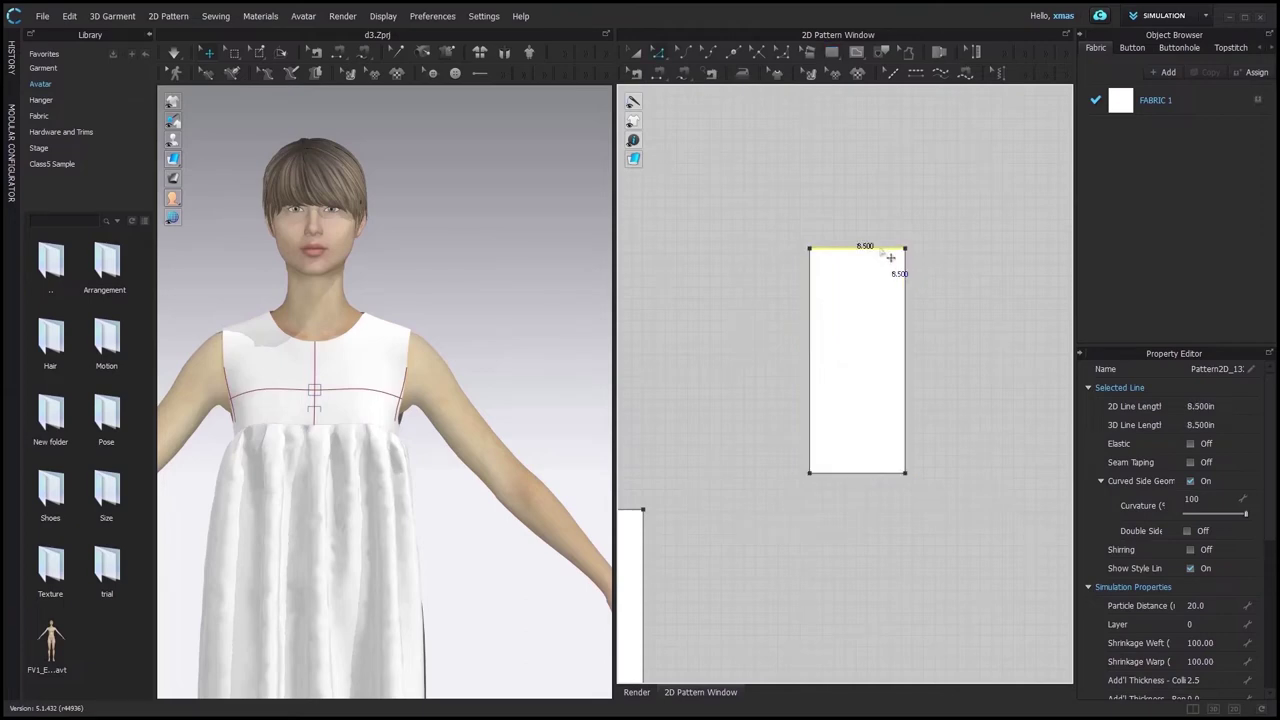
right_click(894, 257)
click(930, 334)
click(597, 420)
Draw a diagonal internal line from the left end of the 3 in line to the rectangle's top-right corner.
click(856, 53)
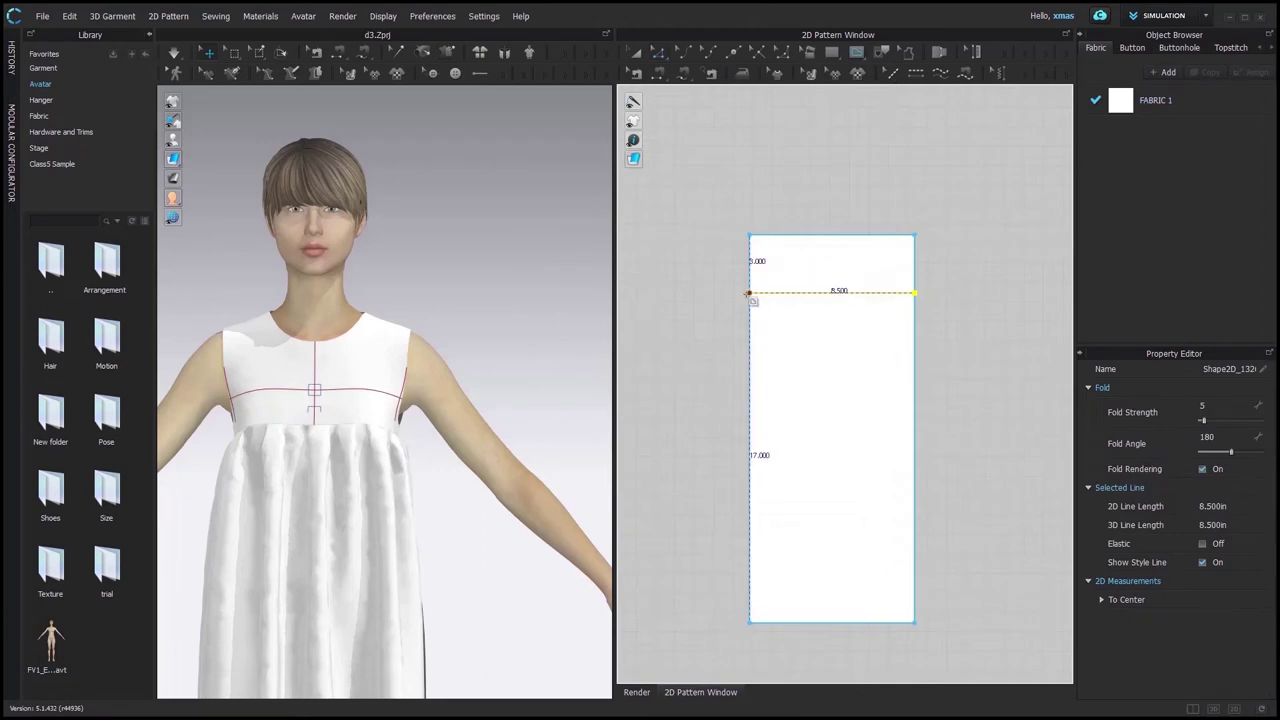
click(750, 294)
middle_drag(886, 241, 852, 274)
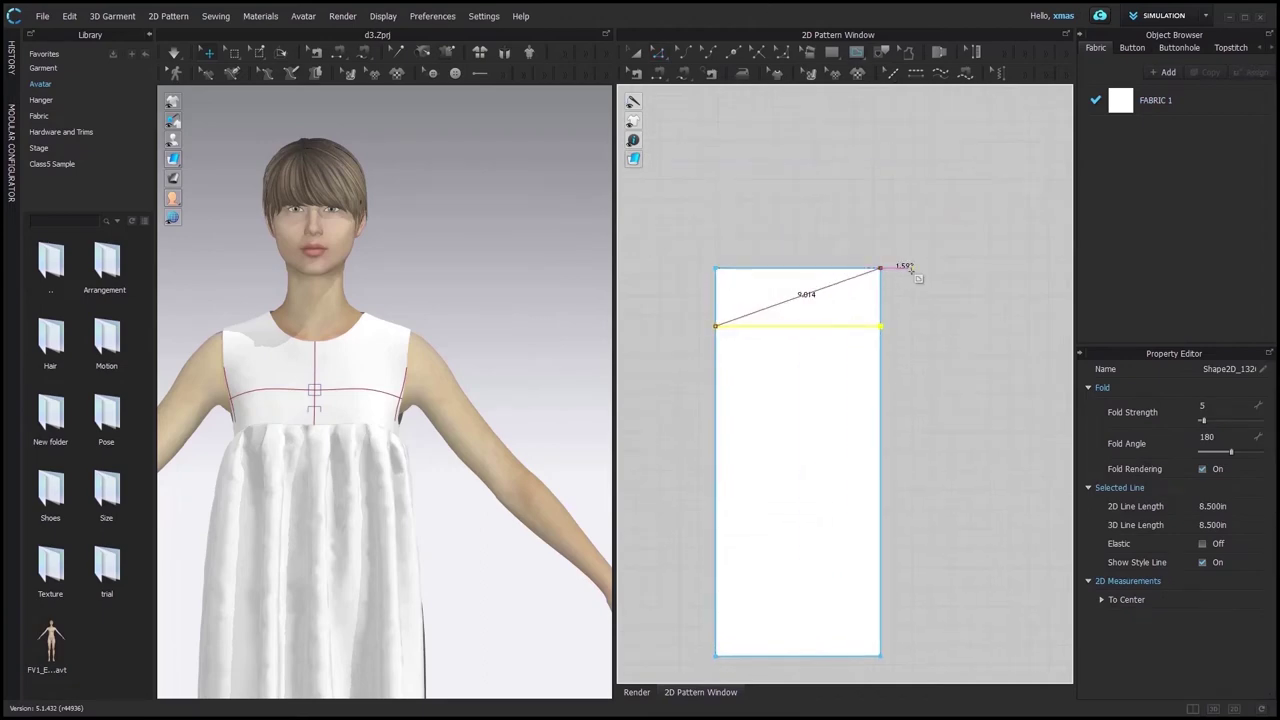
click(880, 269)
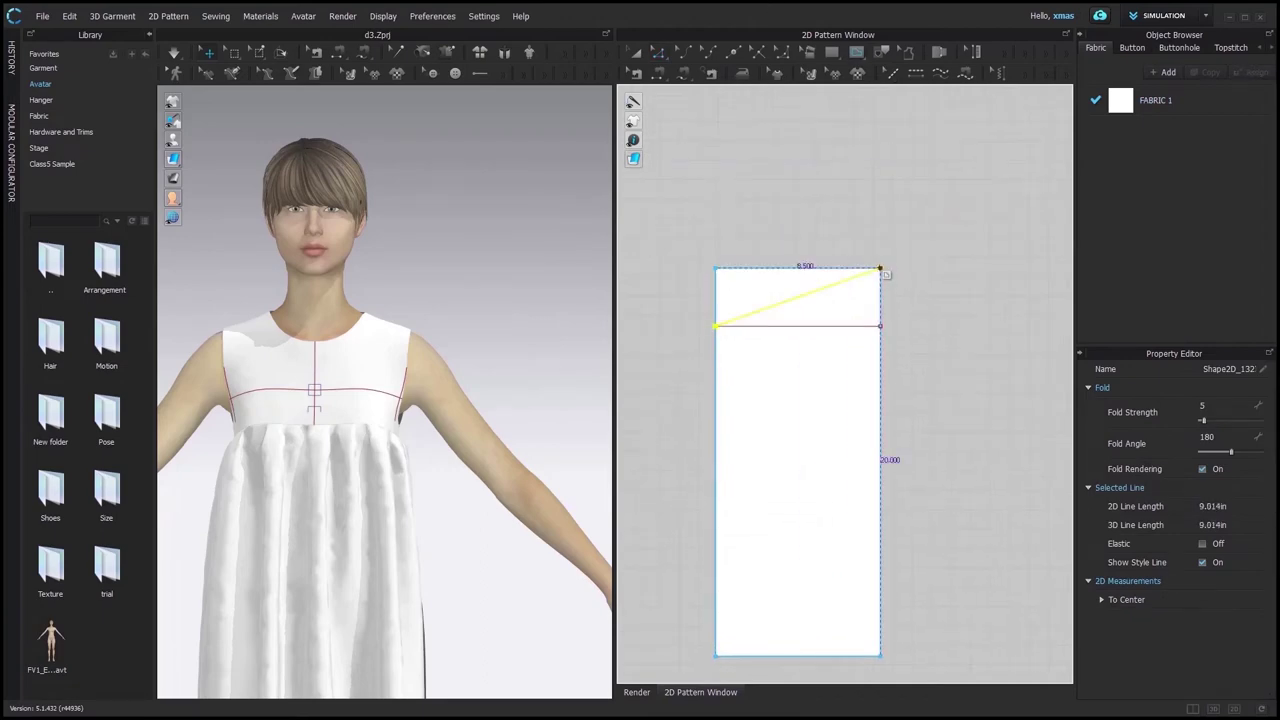
Bend the diagonal into an S-shaped sleeve cap curve, hollow near its lower end and rounded near its upper end.
click(682, 54)
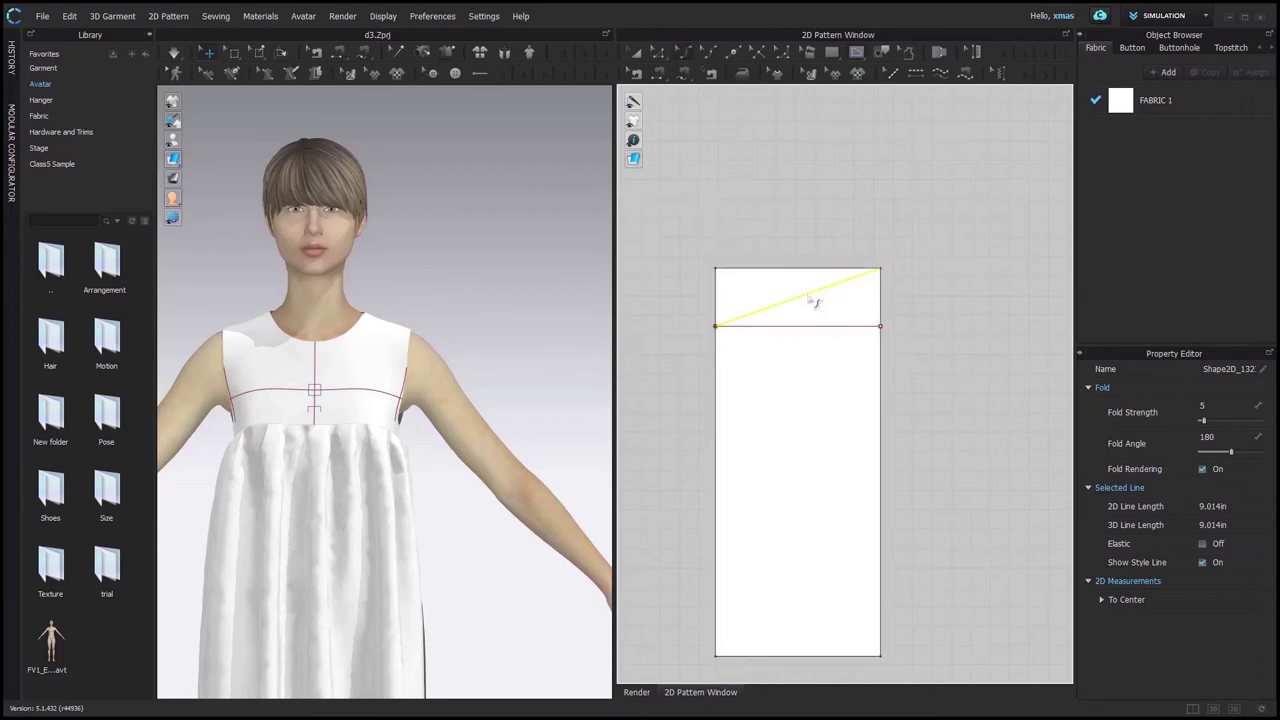
drag(807, 283, 756, 325)
click(714, 55)
drag(818, 290, 828, 276)
scroll(766, 315, up, 5)
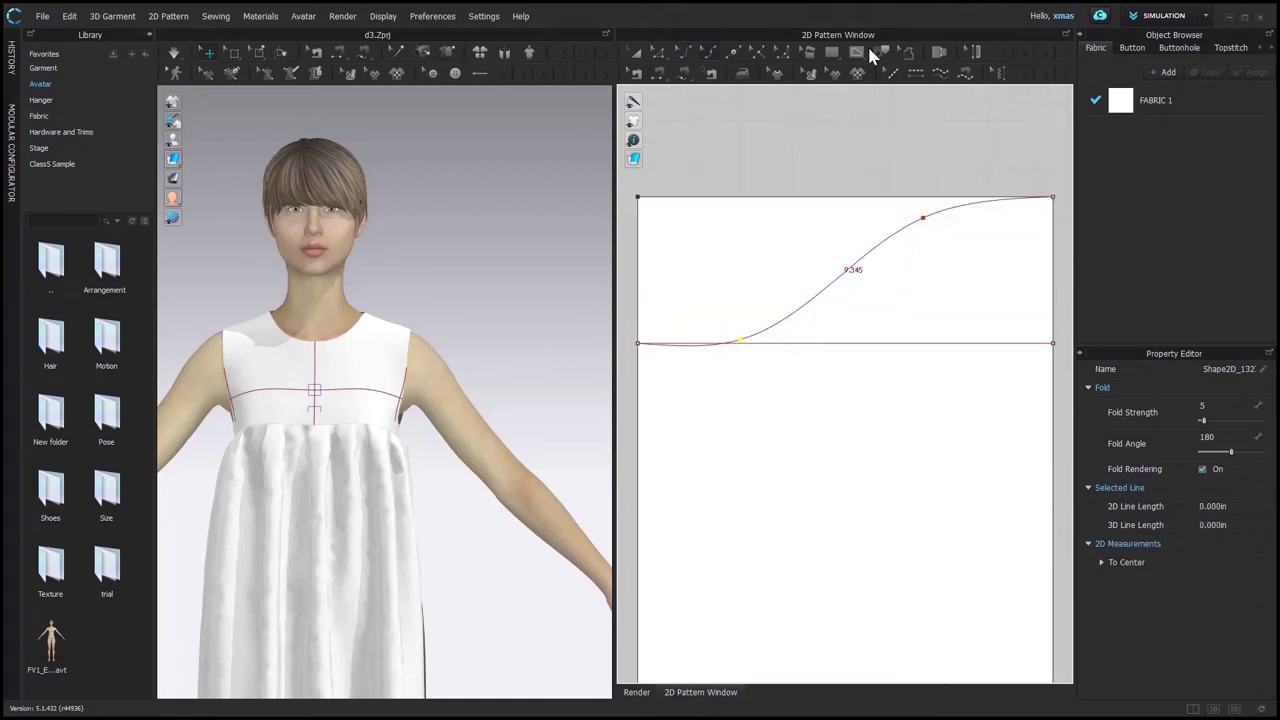
Draw a second diagonal between the same two endpoints and bend it into a slightly higher S-shaped cap curve.
click(863, 52)
click(1053, 197)
double_click(638, 343)
click(711, 52)
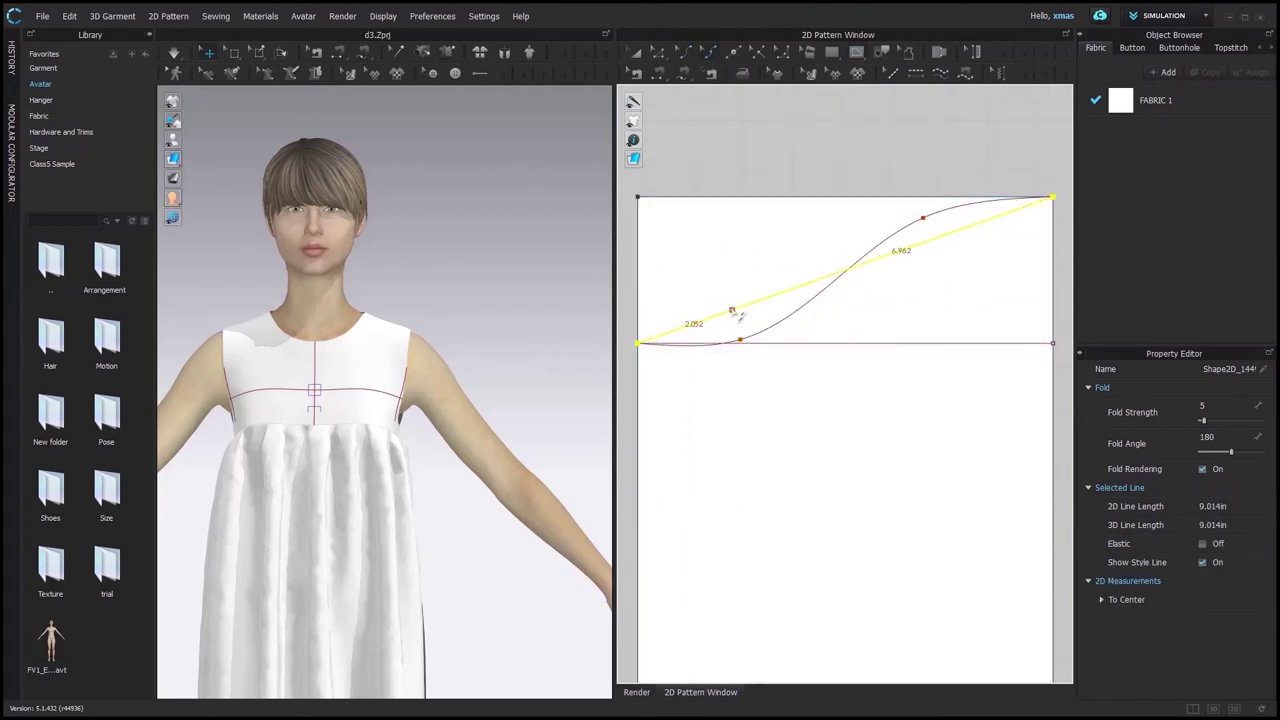
drag(735, 313, 884, 296)
drag(930, 232, 735, 322)
scroll(740, 343, up, 1)
Refine the two curve points of the lower cap curve so it runs smoothly just beneath the upper one.
drag(976, 180, 982, 178)
drag(747, 339, 749, 332)
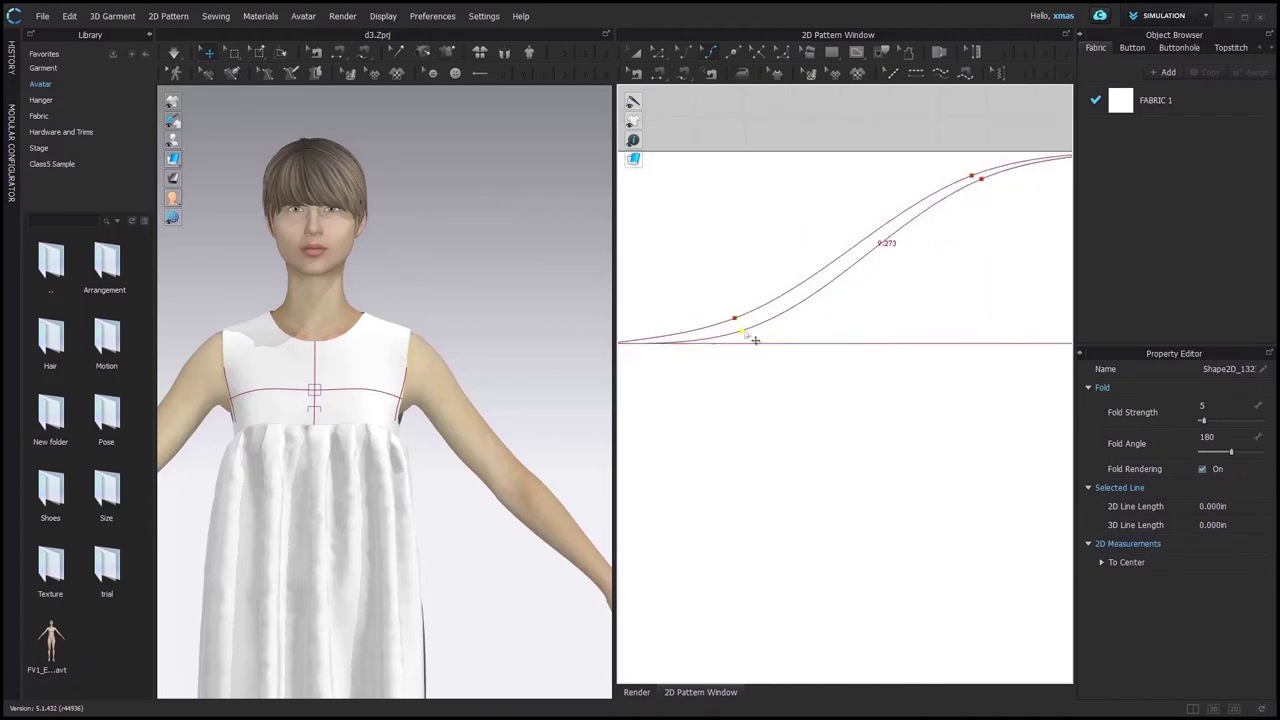
scroll(756, 339, down, 5)
click(766, 317)
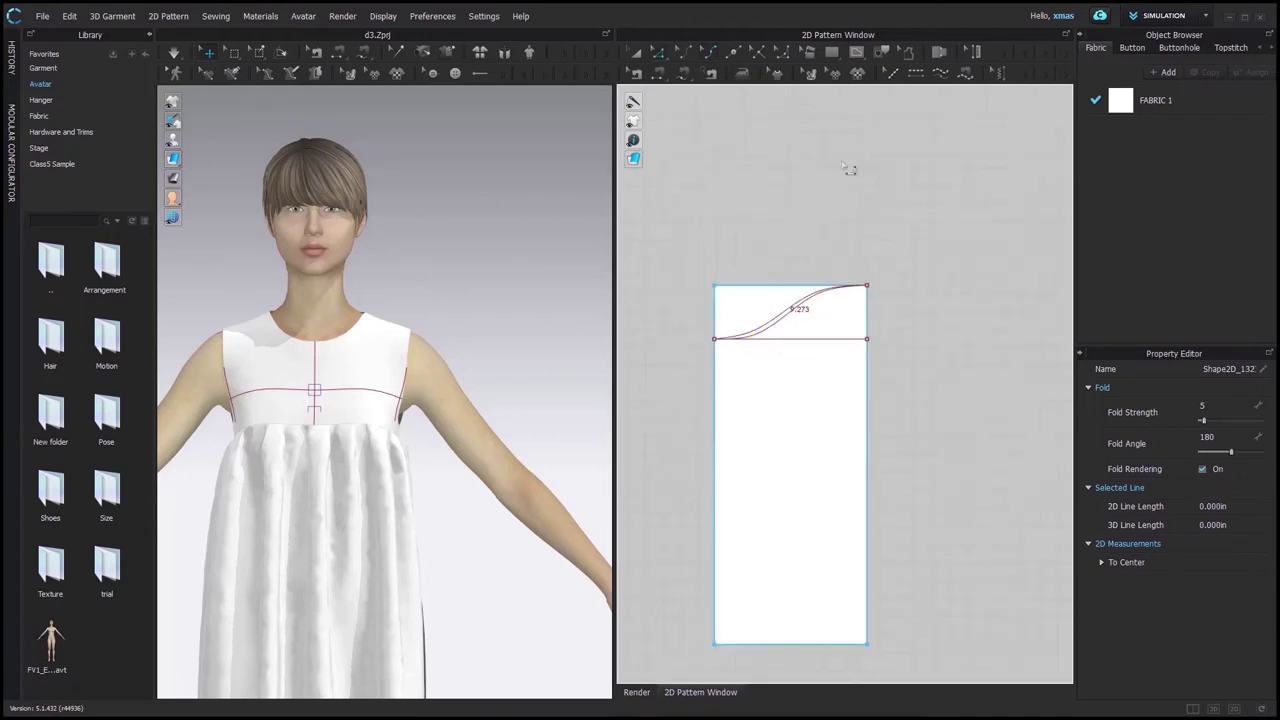
Trace the upper cap curve, both side edges and the bottom edge as a new sleeve half and place it beside the rectangle.
right_click(834, 339)
click(922, 627)
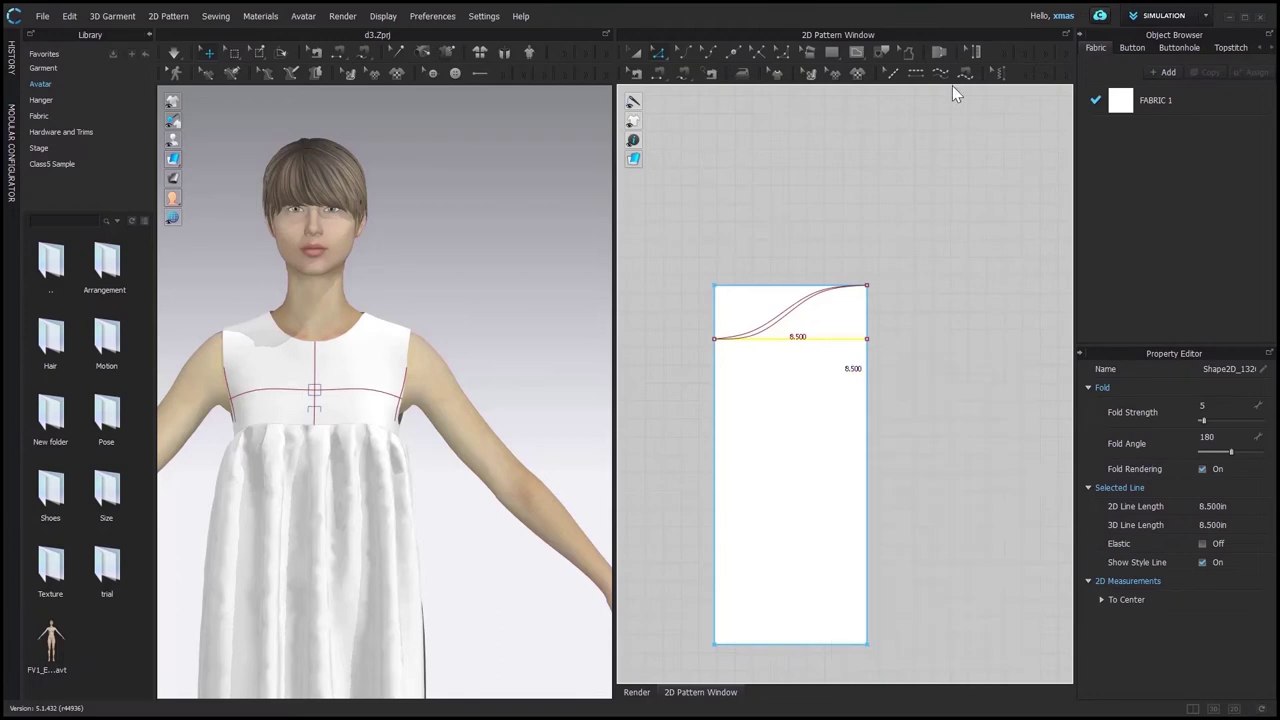
click(884, 53)
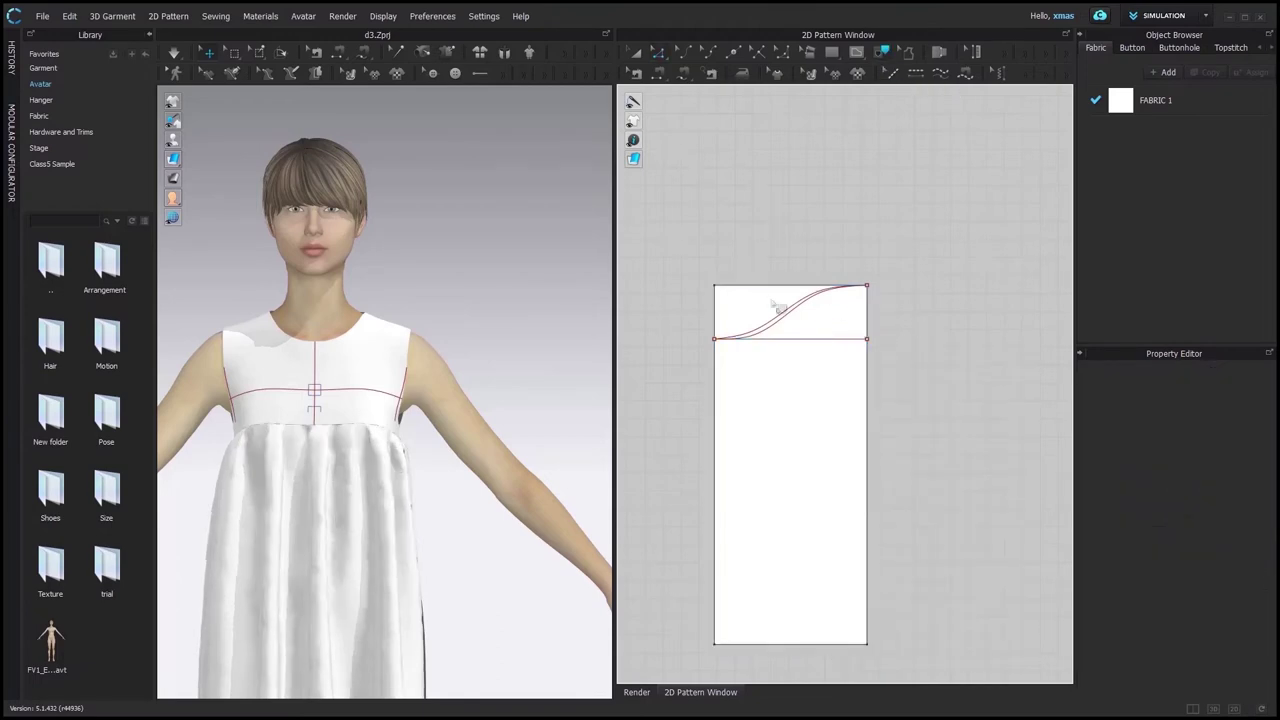
click(786, 328)
shift+click(714, 414)
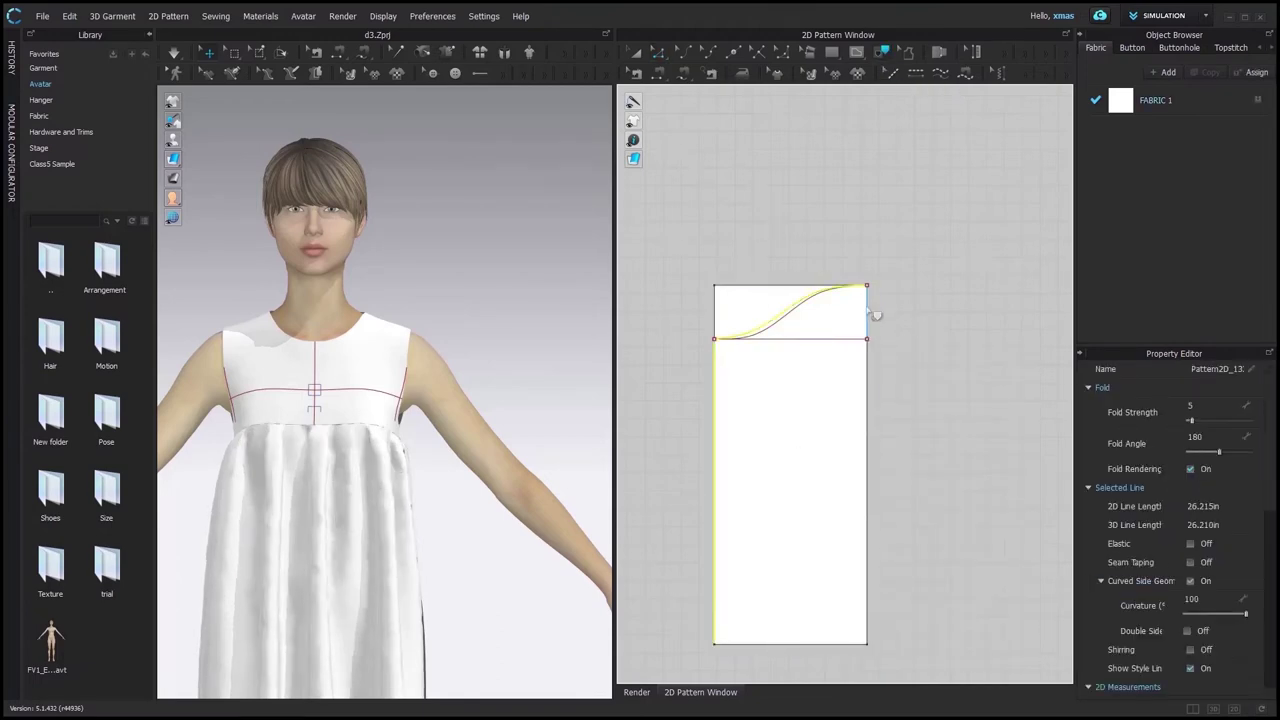
shift+click(866, 500)
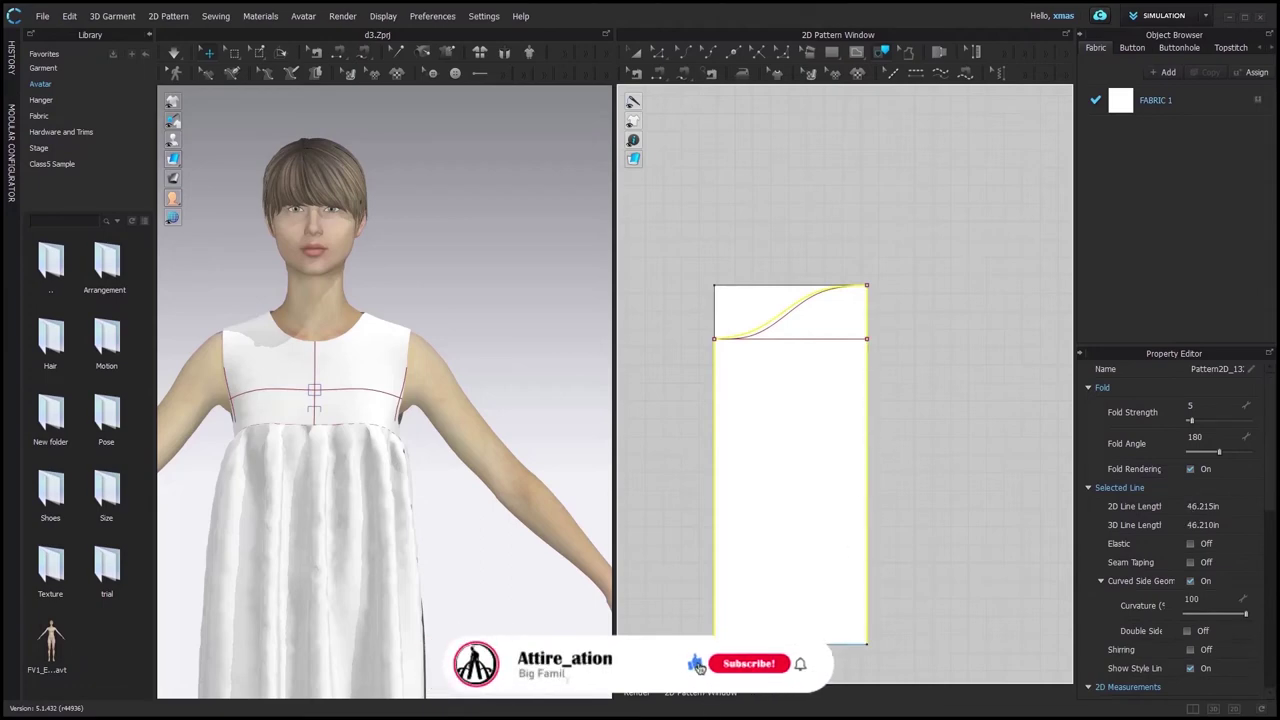
right_click(825, 645)
click(864, 657)
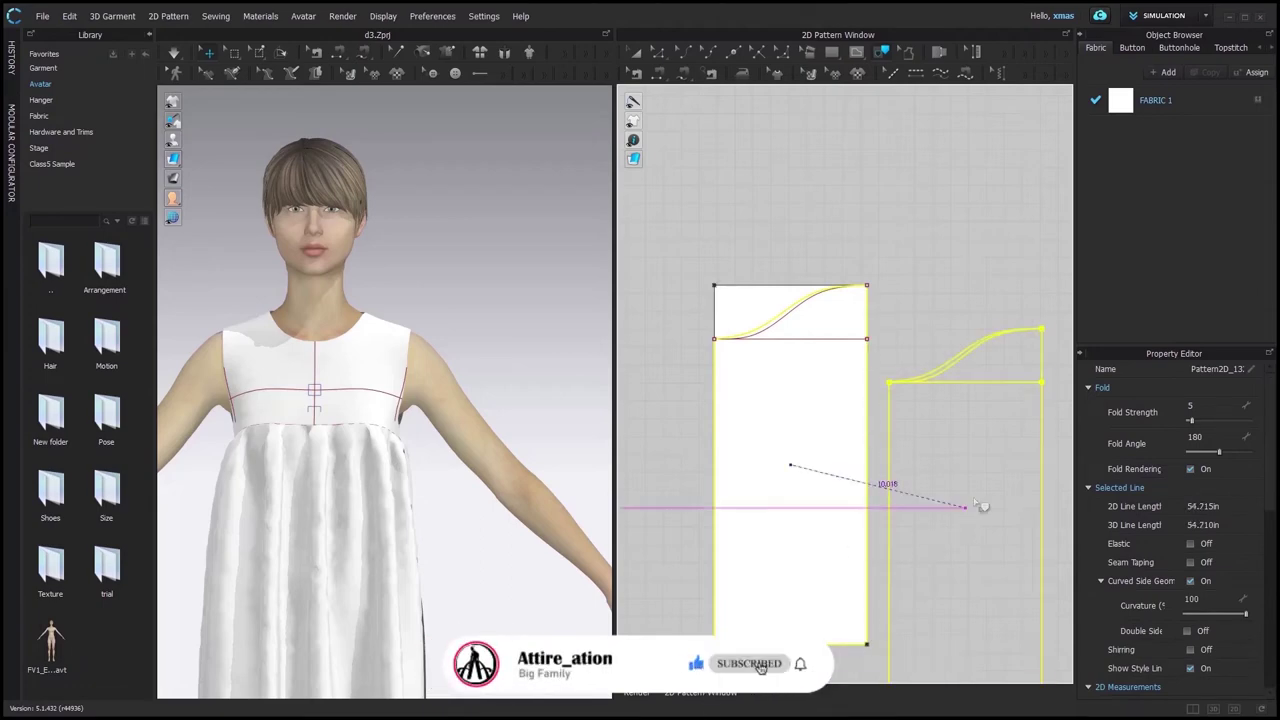
click(988, 445)
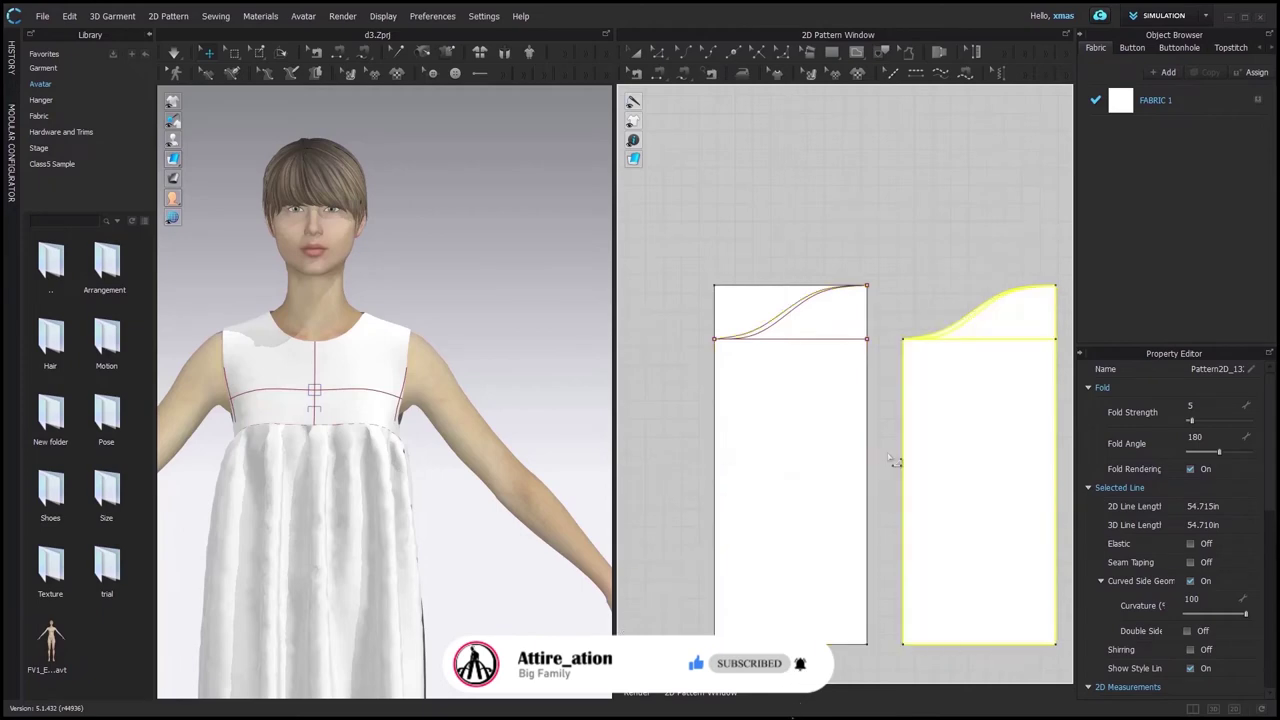
Trace the lower cap curve, both side edges and the bottom edge as a second sleeve half and place it beside the first.
click(870, 342)
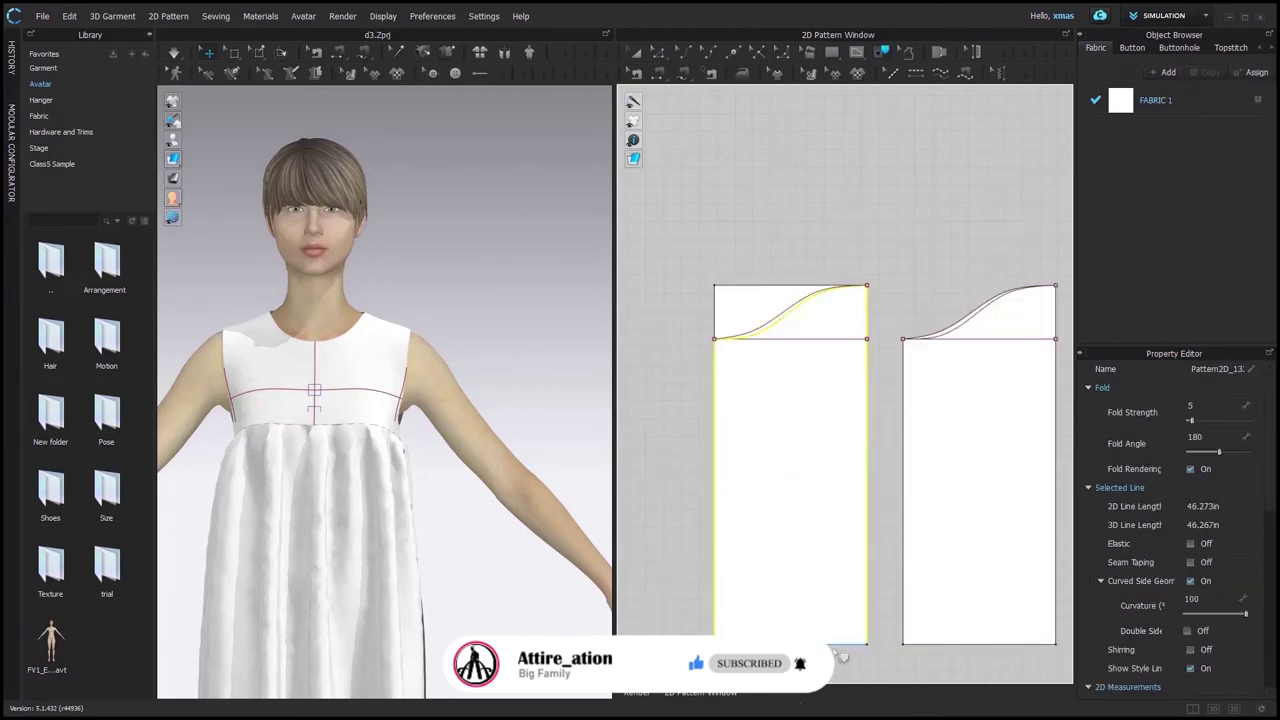
right_click(836, 646)
click(869, 657)
scroll(838, 642, down, 5)
click(986, 566)
Mirror the second sleeve half left to right with Flip Vertically.
scroll(986, 566, up, 5)
key(a)
click(950, 557)
right_click(946, 536)
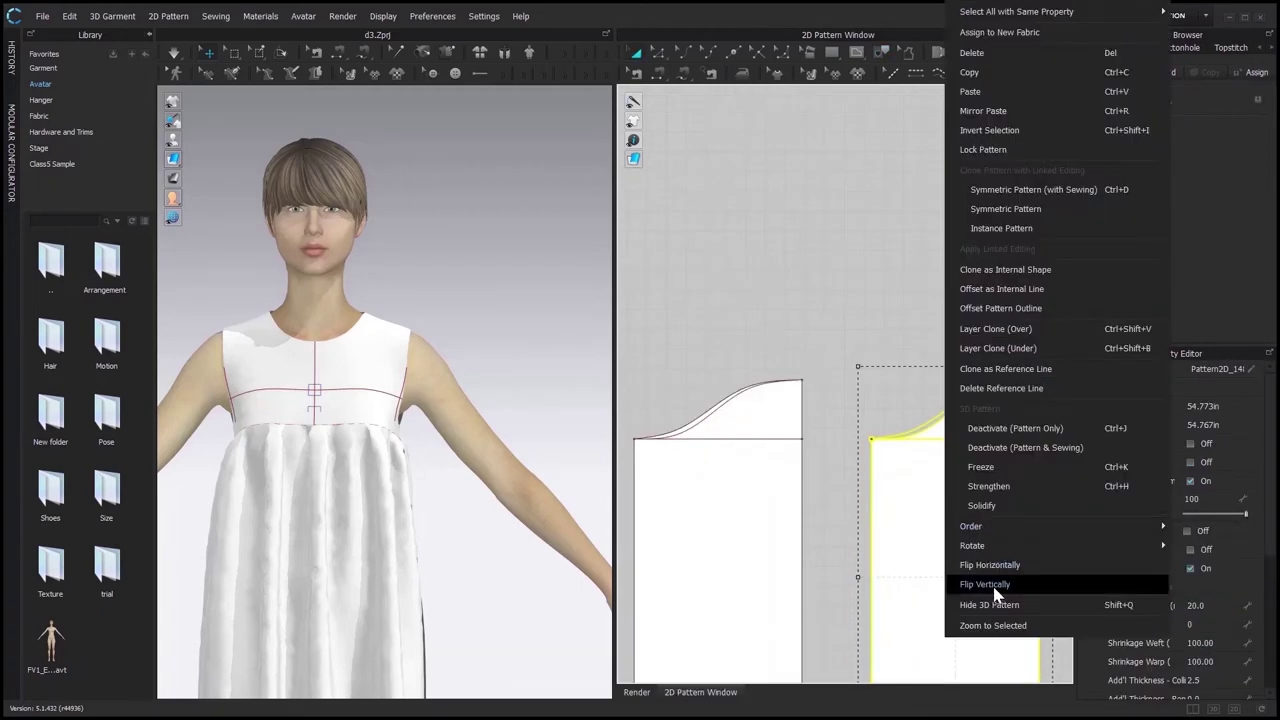
click(990, 584)
Delete the extra point partway down the centre edge of each sleeve half.
click(657, 52)
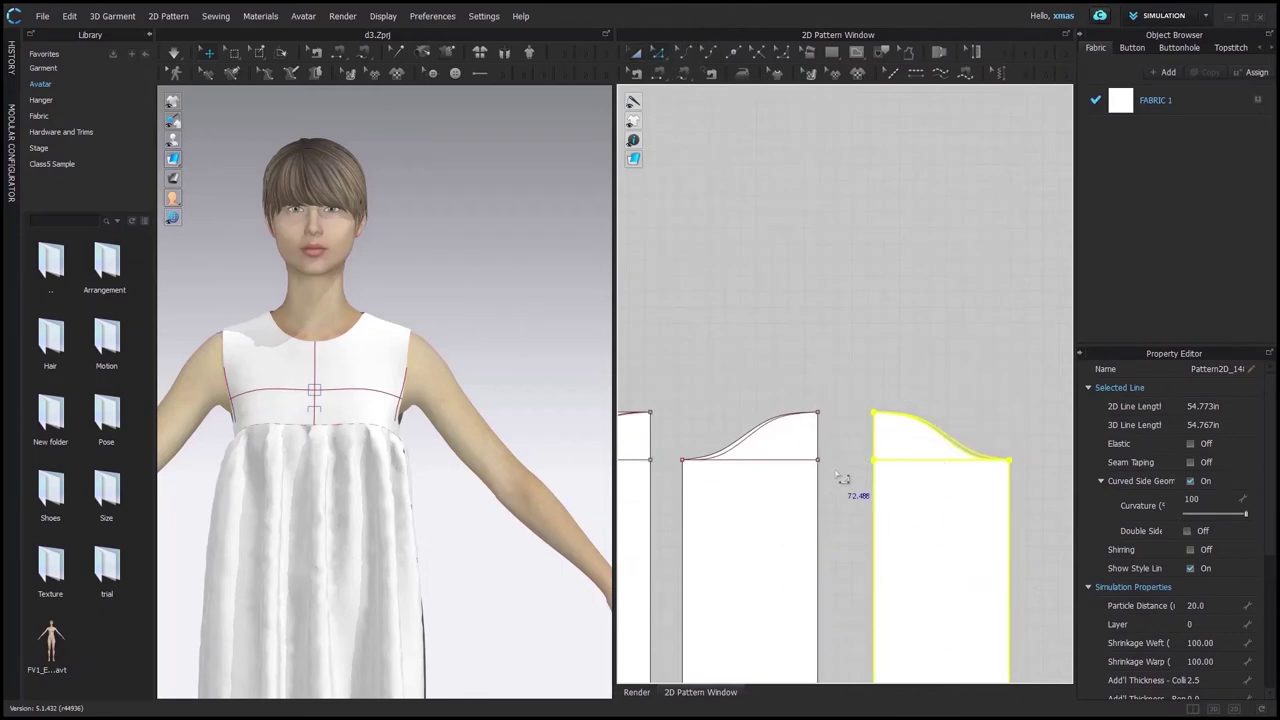
click(813, 458)
key(Delete)
click(873, 460)
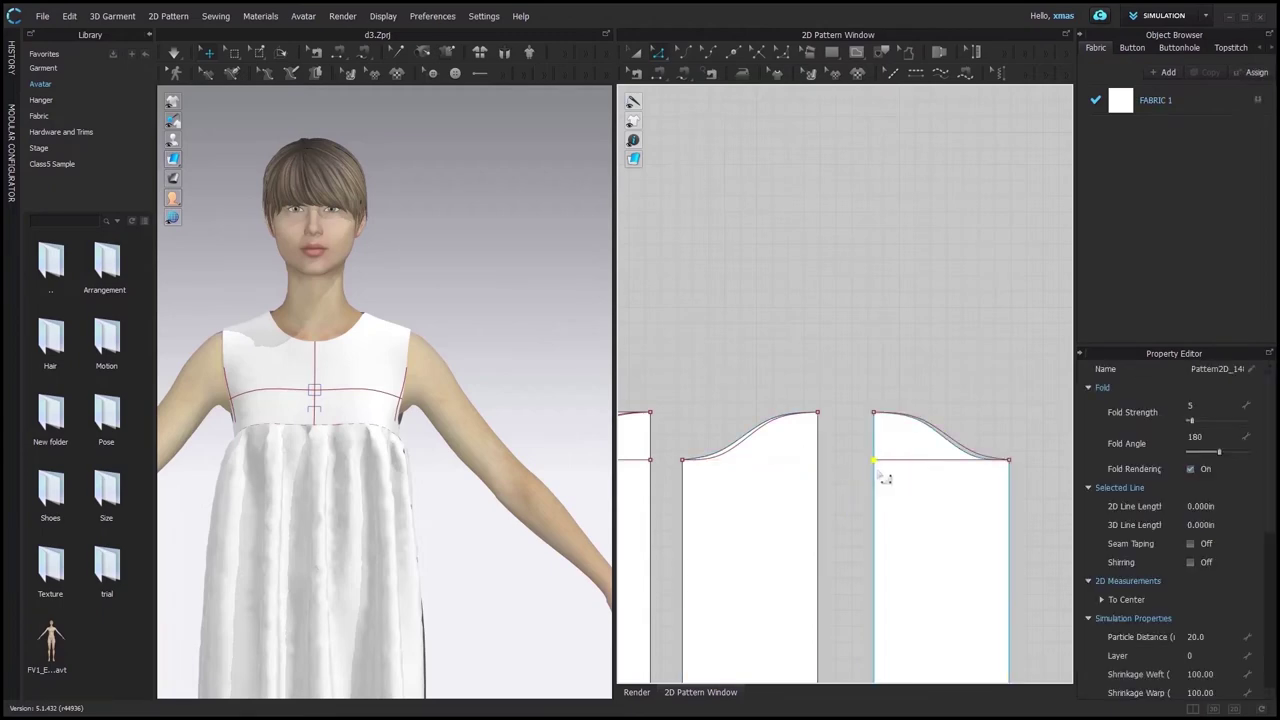
key(Delete)
Merge the two sleeve halves along their facing 20 in centre edges into one sleeve.
scroll(822, 515, down, 5)
scroll(824, 590, up, 4)
click(812, 449)
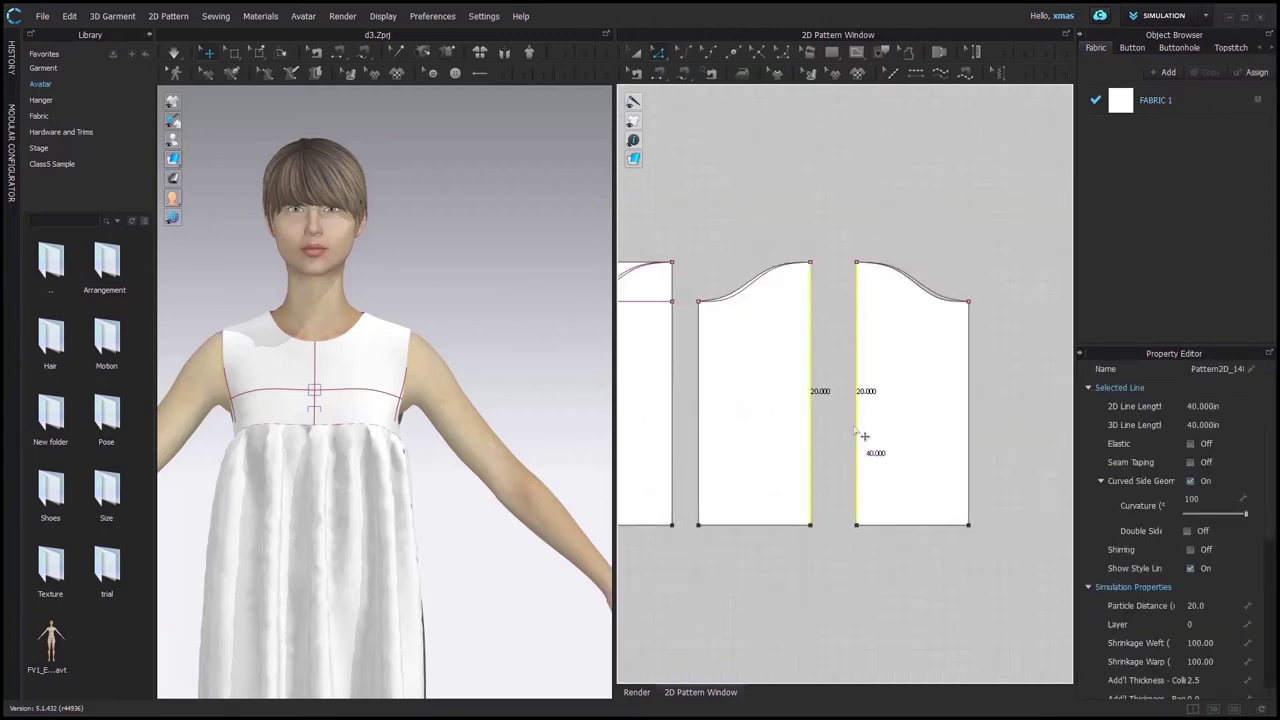
right_click(863, 436)
click(882, 511)
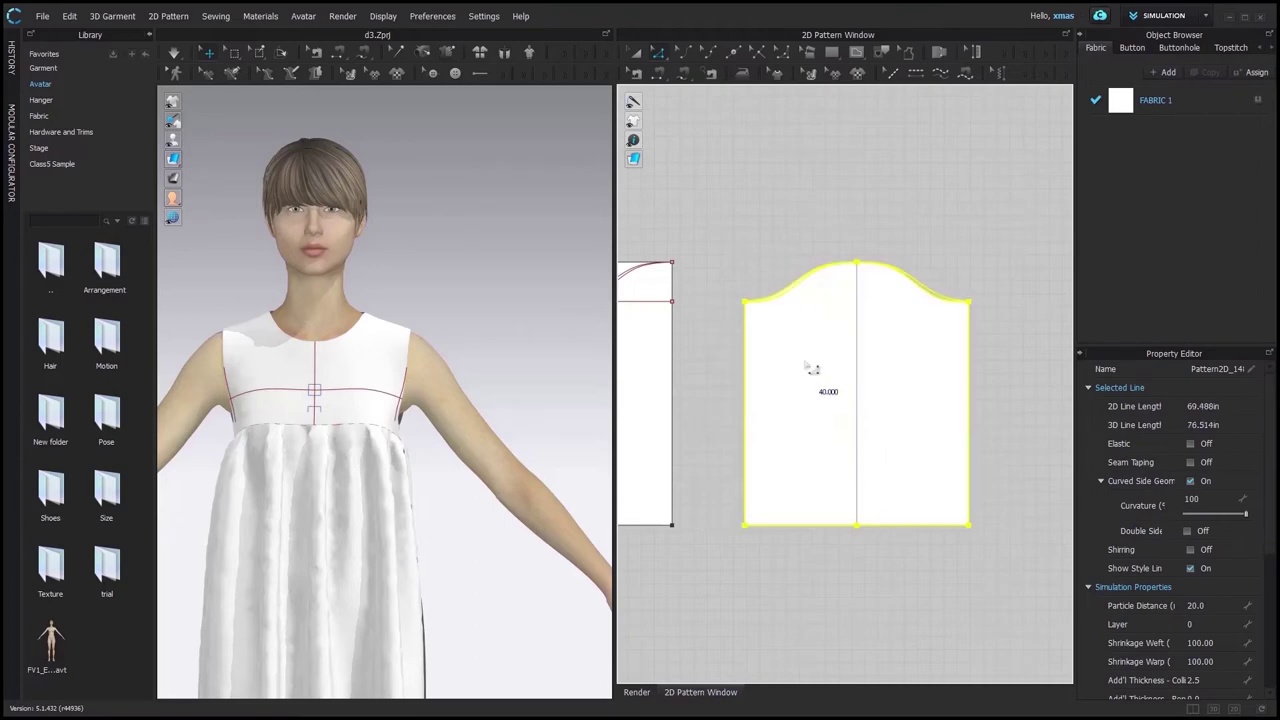
Move the merged sleeve next to the front bodice piece, beside the avatar silhouette.
scroll(828, 388, down, 5)
key(a)
drag(841, 375, 607, 393)
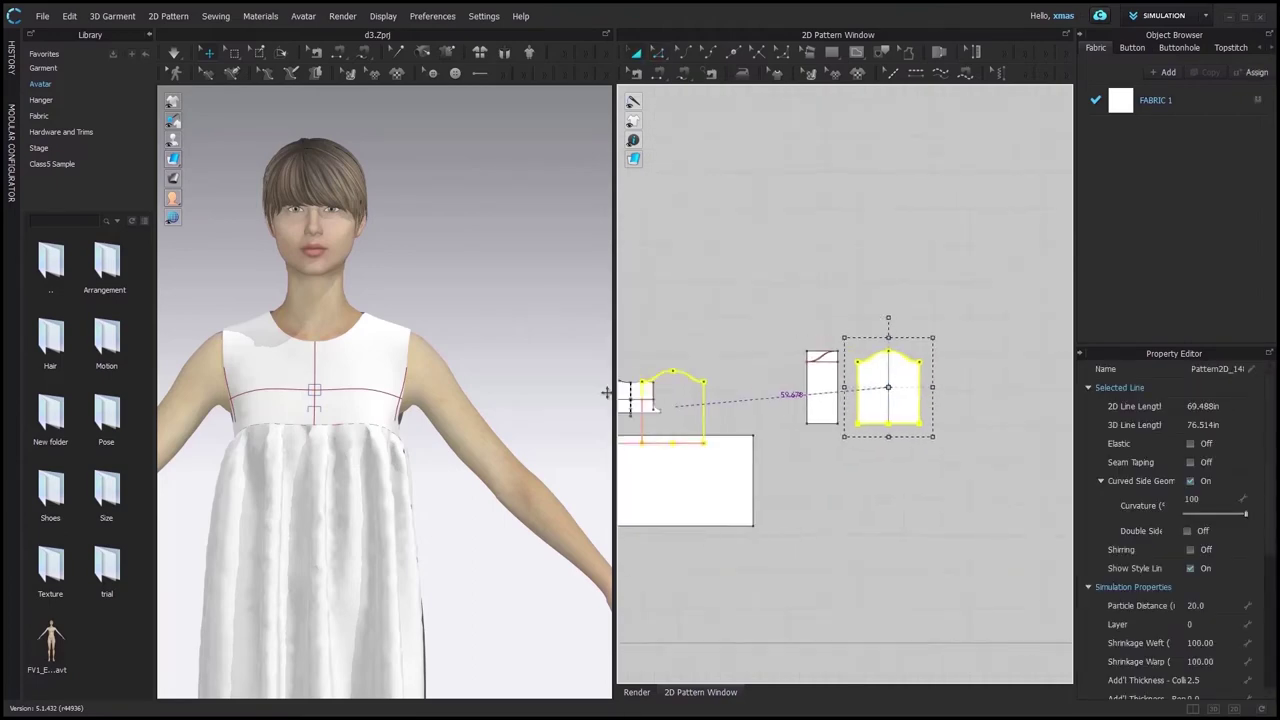
middle_drag(630, 394, 877, 453)
drag(917, 453, 654, 508)
scroll(822, 459, up, 5)
scroll(800, 470, down, 4)
scroll(650, 520, up, 3)
Delete the middle point of the sleeve hem and change the hem length to 10 in, shortening it from both ends.
key(z)
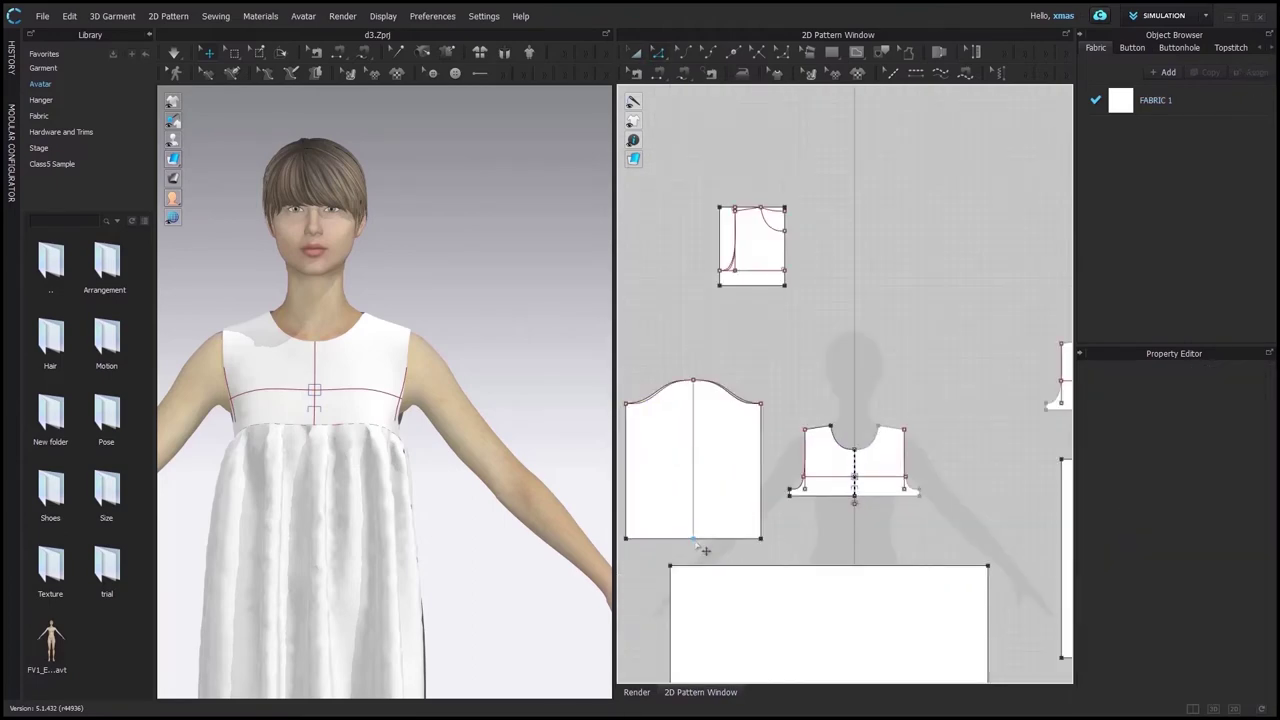
click(695, 541)
key(Delete)
click(699, 540)
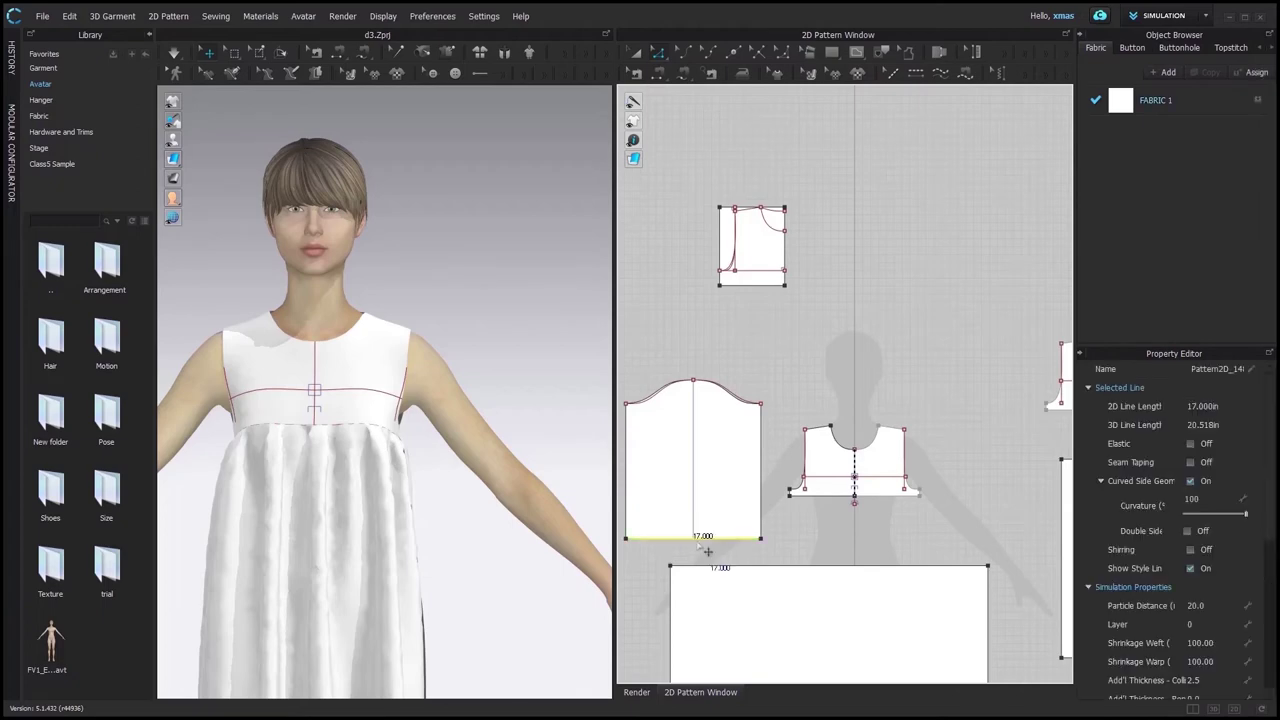
right_click(699, 540)
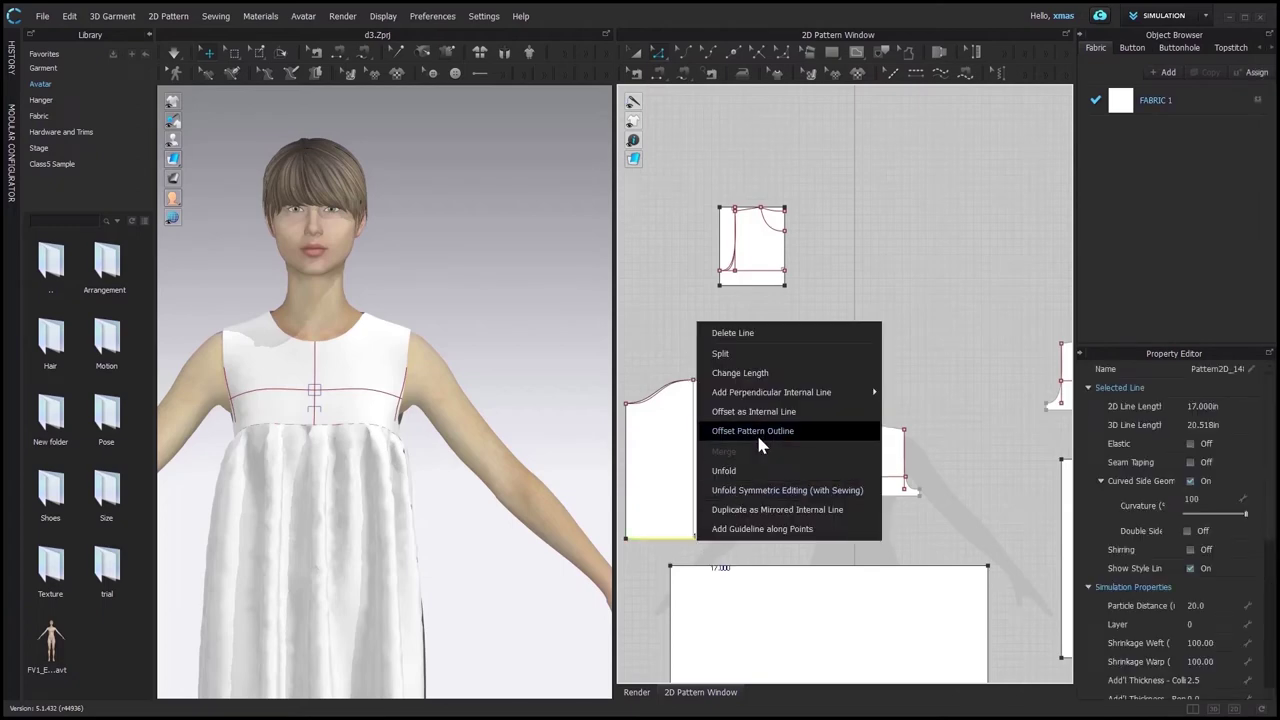
click(760, 372)
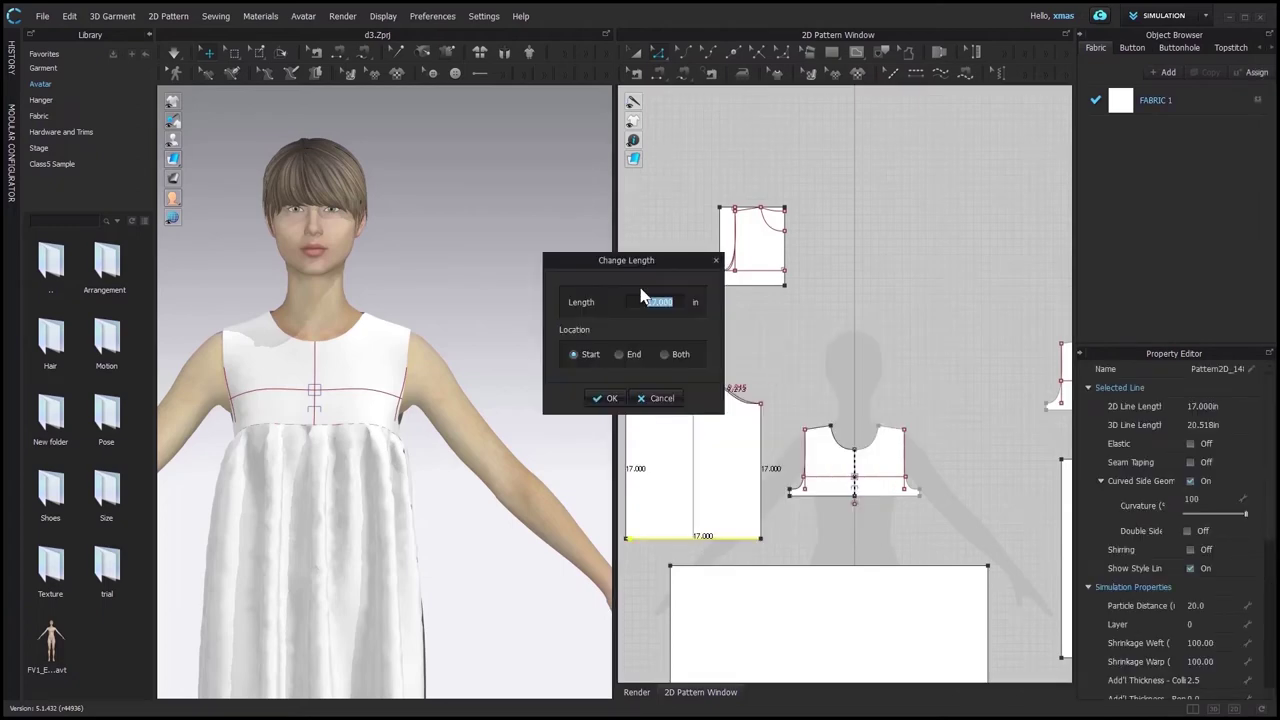
text(10)
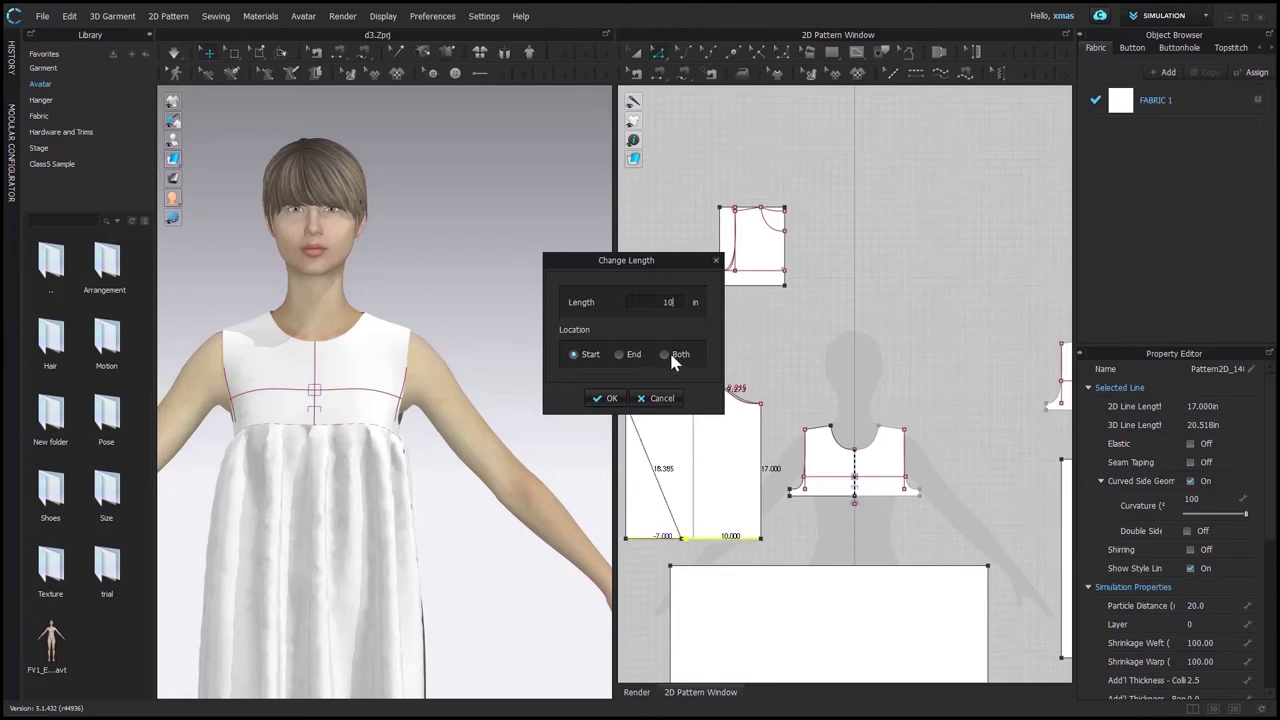
click(665, 355)
click(602, 398)
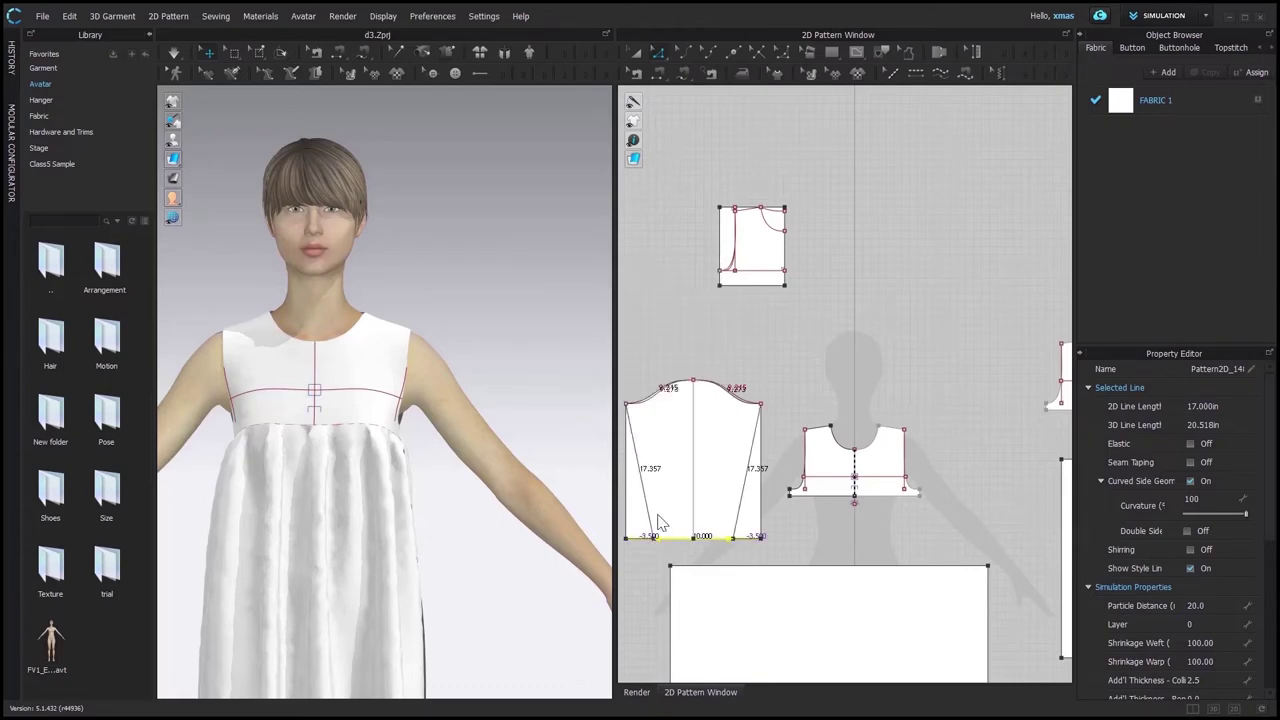
Sew the front half of the sleeve cap to the front bodice's armhole with free sewing.
scroll(838, 537, up, 3)
scroll(745, 480, down, 6)
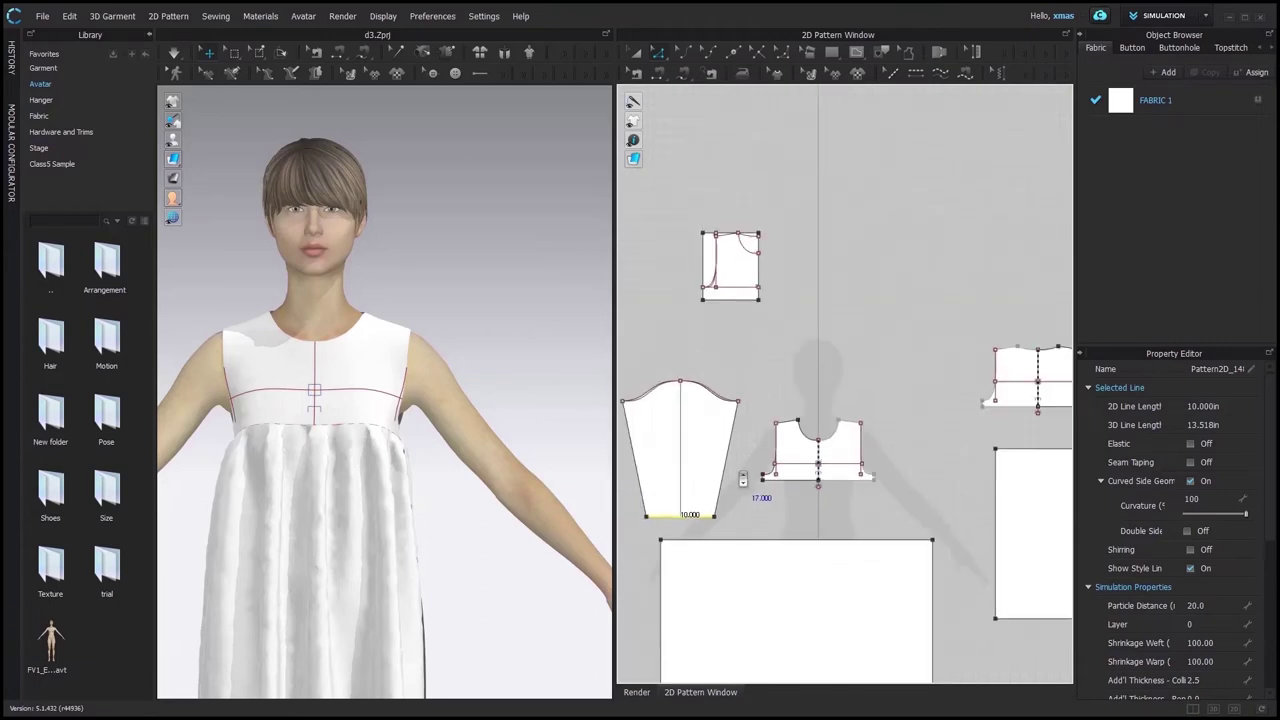
scroll(645, 484, up, 3)
scroll(727, 486, up, 2)
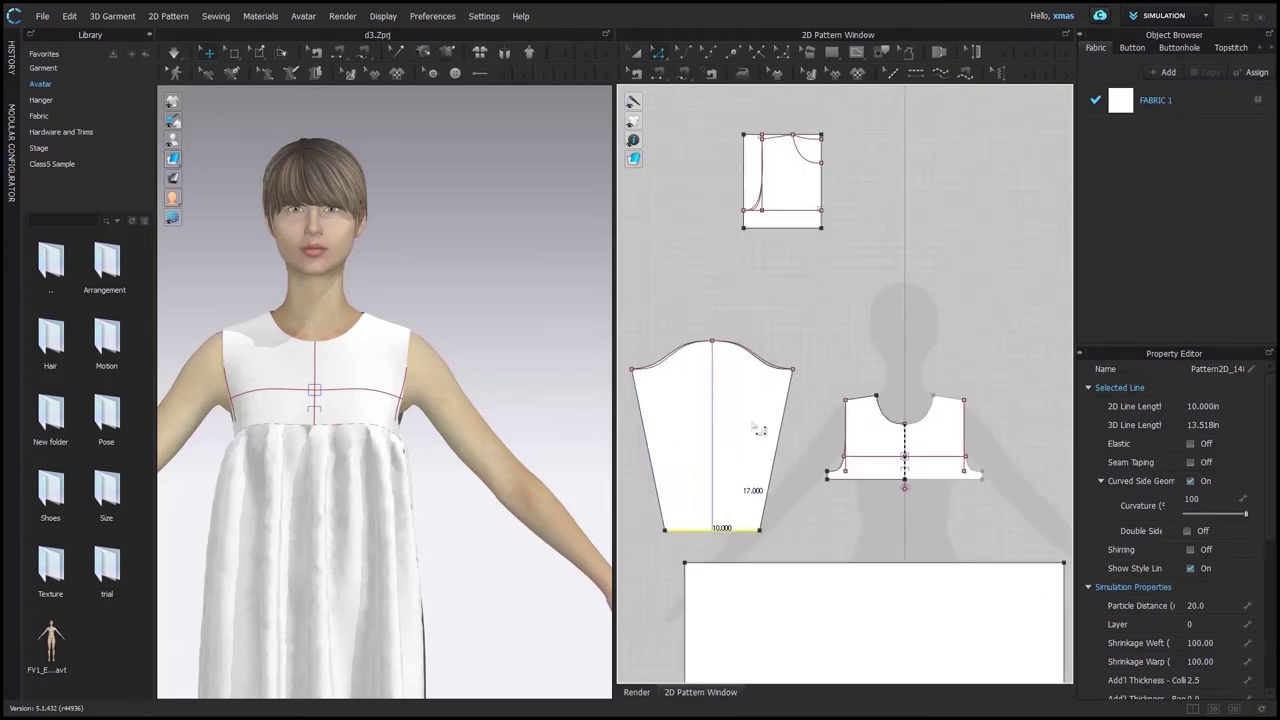
click(706, 52)
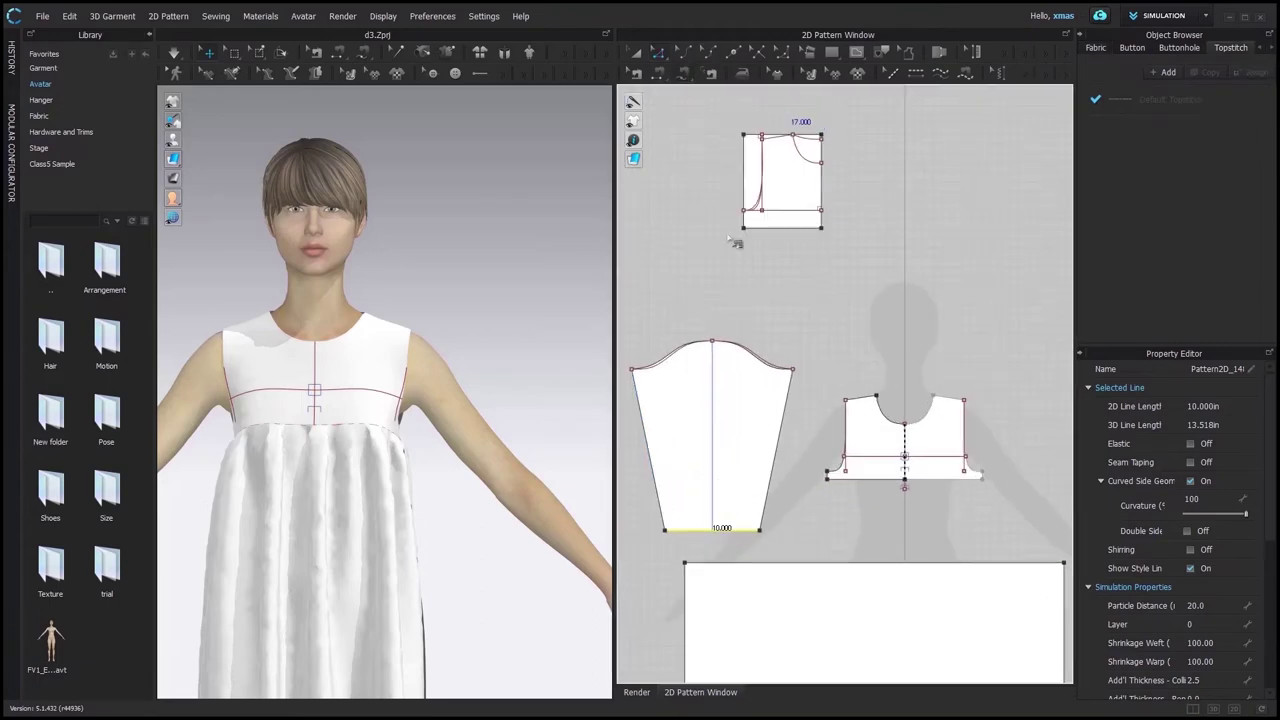
click(758, 398)
scroll(842, 488, up, 1)
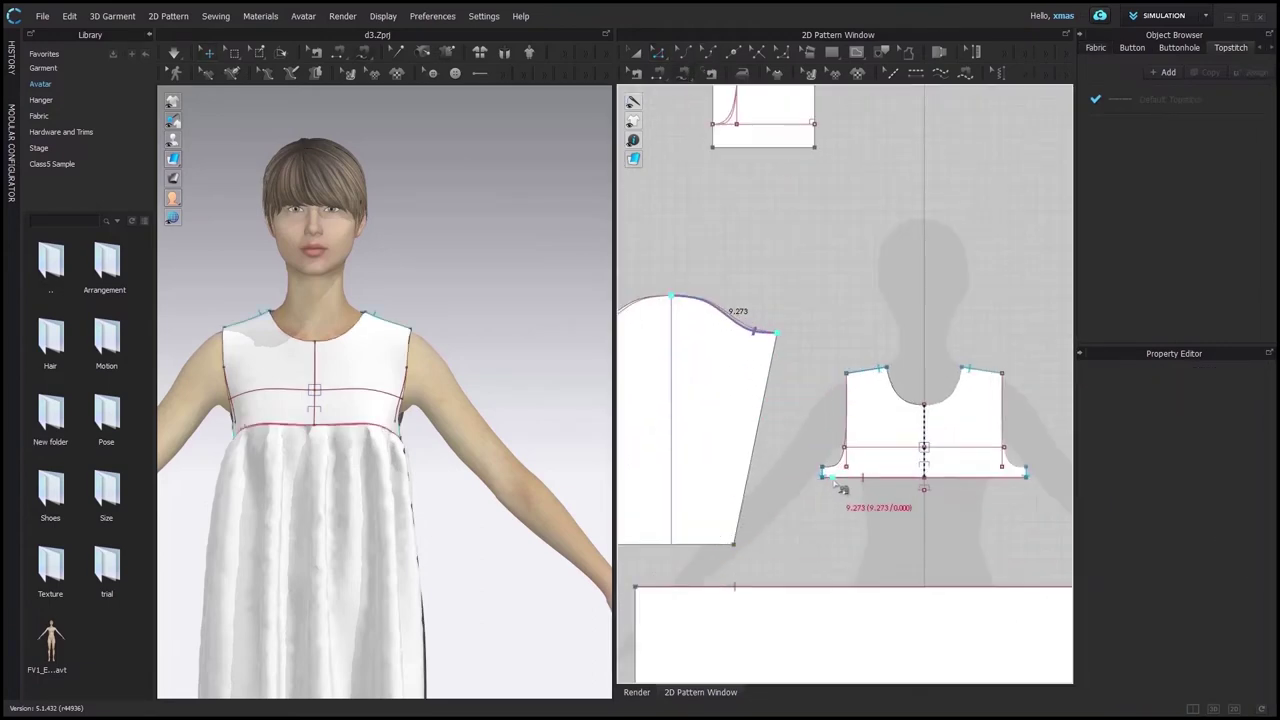
click(849, 372)
scroll(849, 372, down, 2)
scroll(748, 333, up, 3)
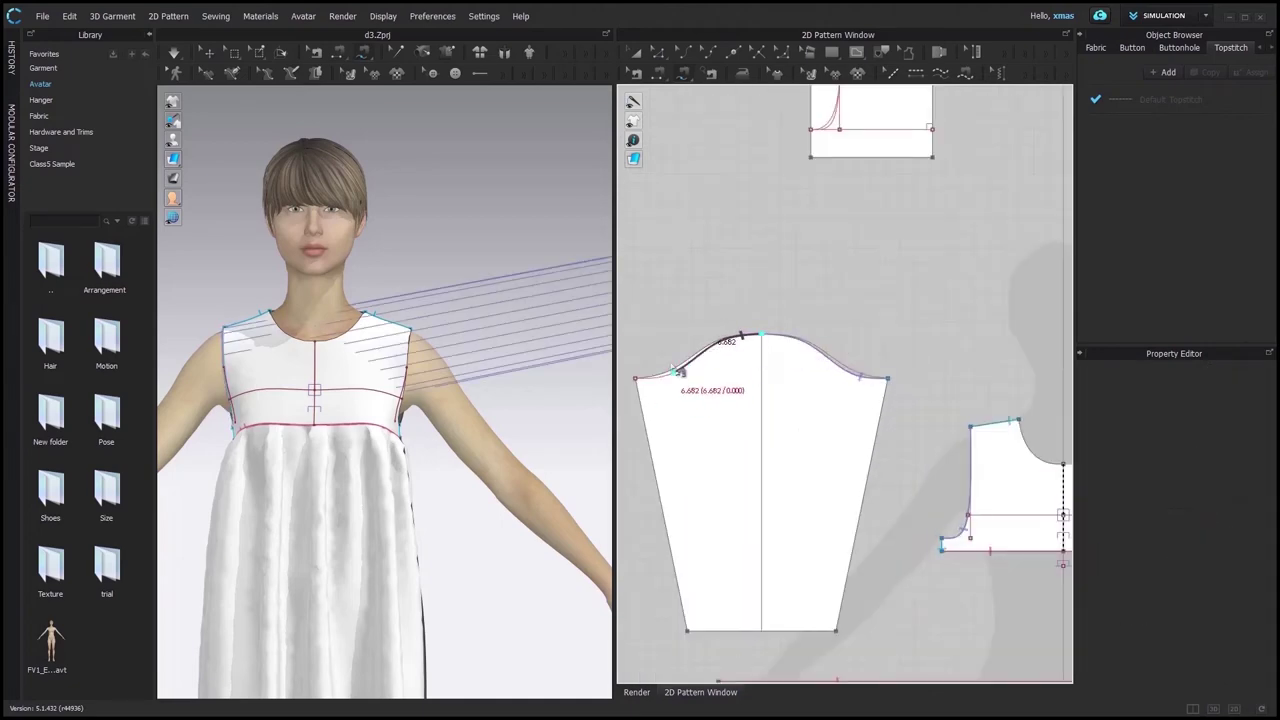
Sew the back half of the sleeve cap to the matching armhole of the back bodice.
scroll(702, 363, down, 4)
key(4)
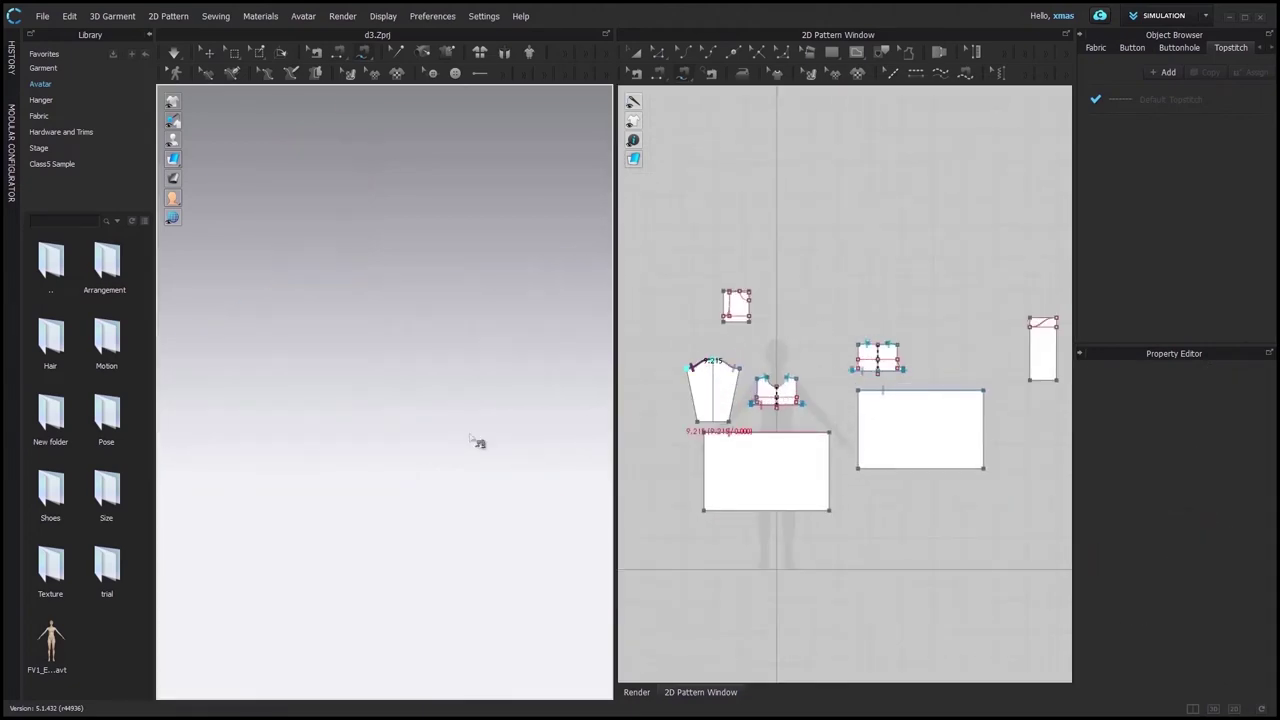
scroll(406, 446, down, 4)
scroll(550, 374, up, 4)
scroll(892, 367, up, 4)
click(917, 374)
scroll(904, 318, up, 3)
click(908, 319)
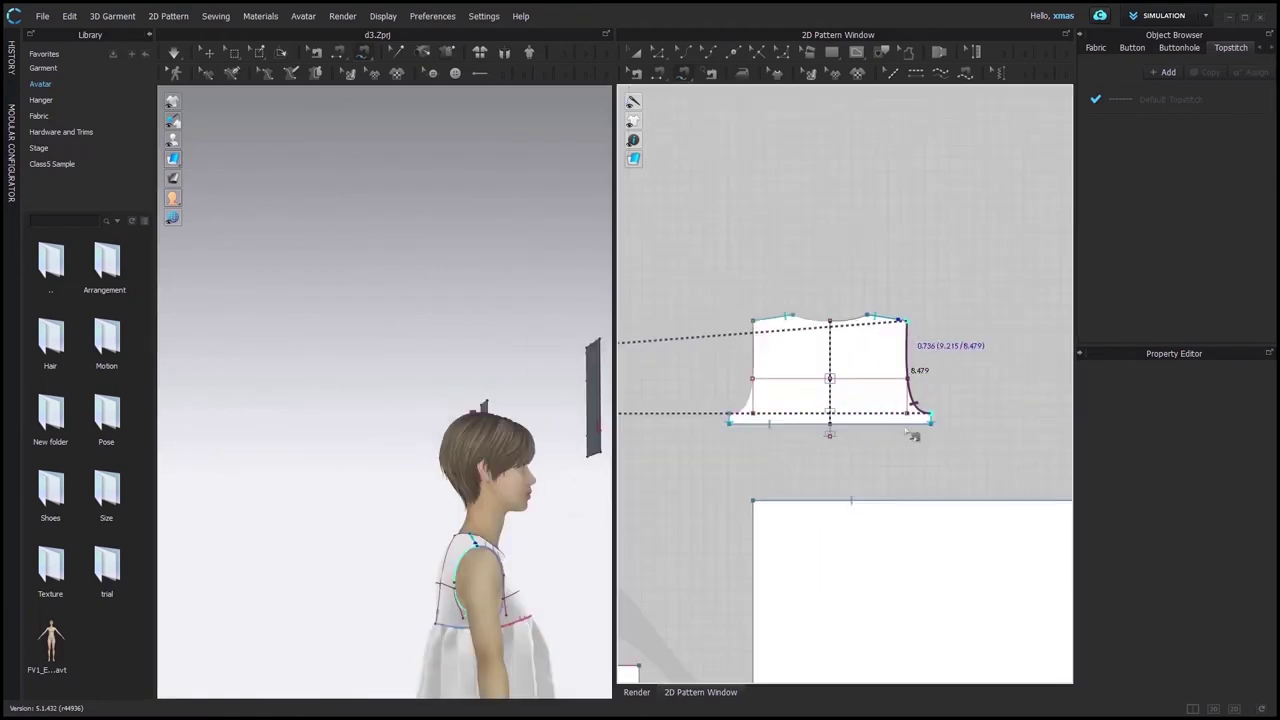
Arrange the sleeve around the avatar's right arm using the arrangement points and simulate the garment.
scroll(916, 425, down, 6)
click(636, 54)
scroll(396, 393, down, 4)
click(211, 140)
right_drag(394, 510, 302, 522)
scroll(400, 400, down, 3)
click(602, 382)
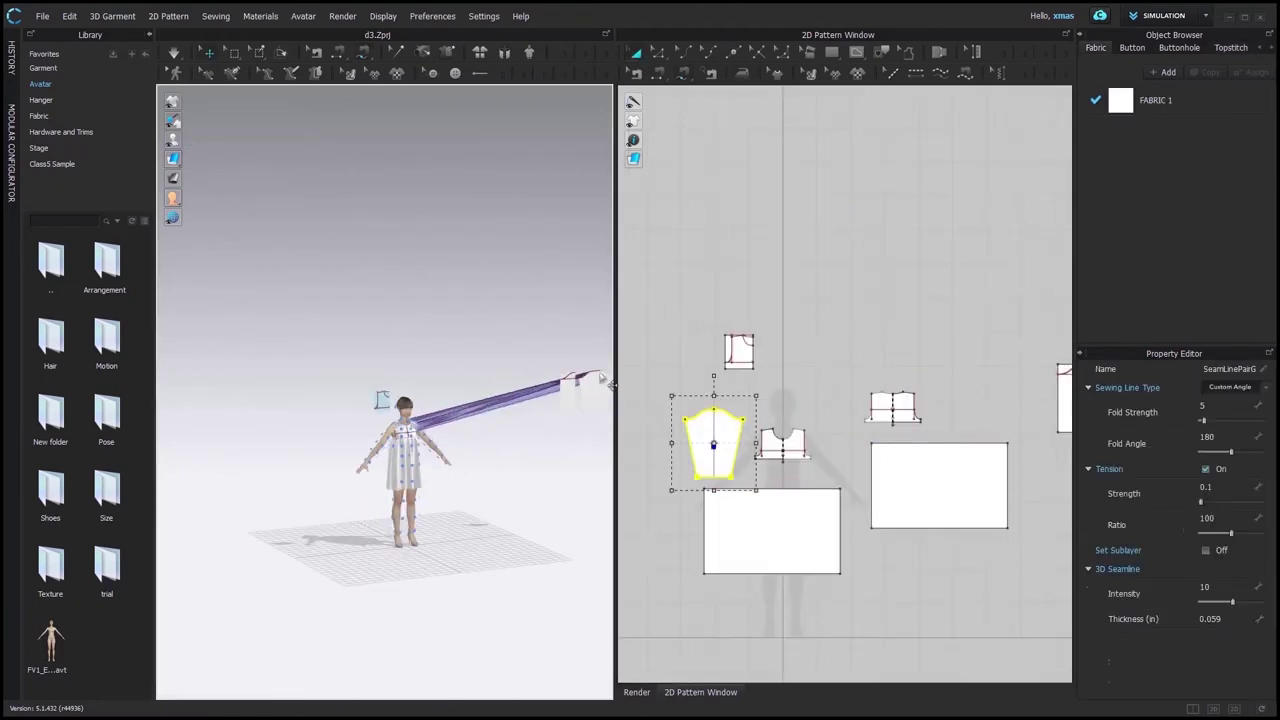
drag(602, 386, 331, 434)
scroll(394, 450, up, 3)
right_drag(304, 545, 408, 549)
click(433, 530)
key(space)
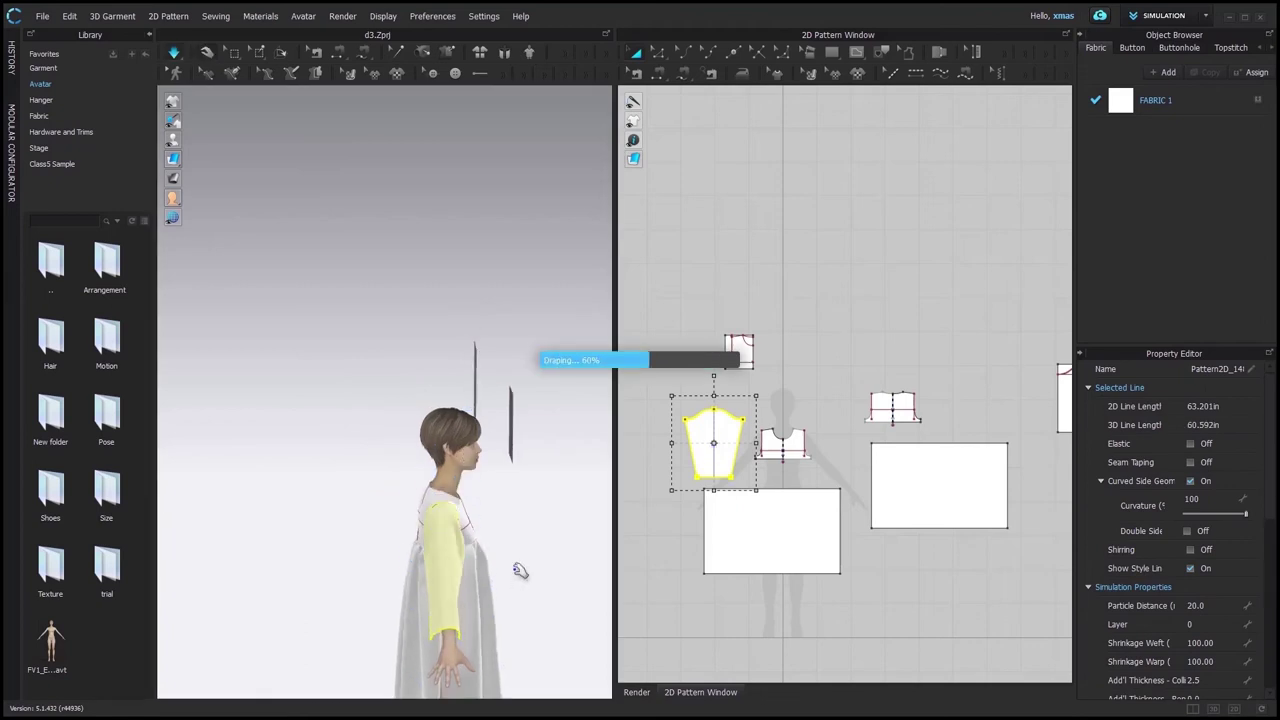
right_drag(520, 571, 466, 586)
key(2)
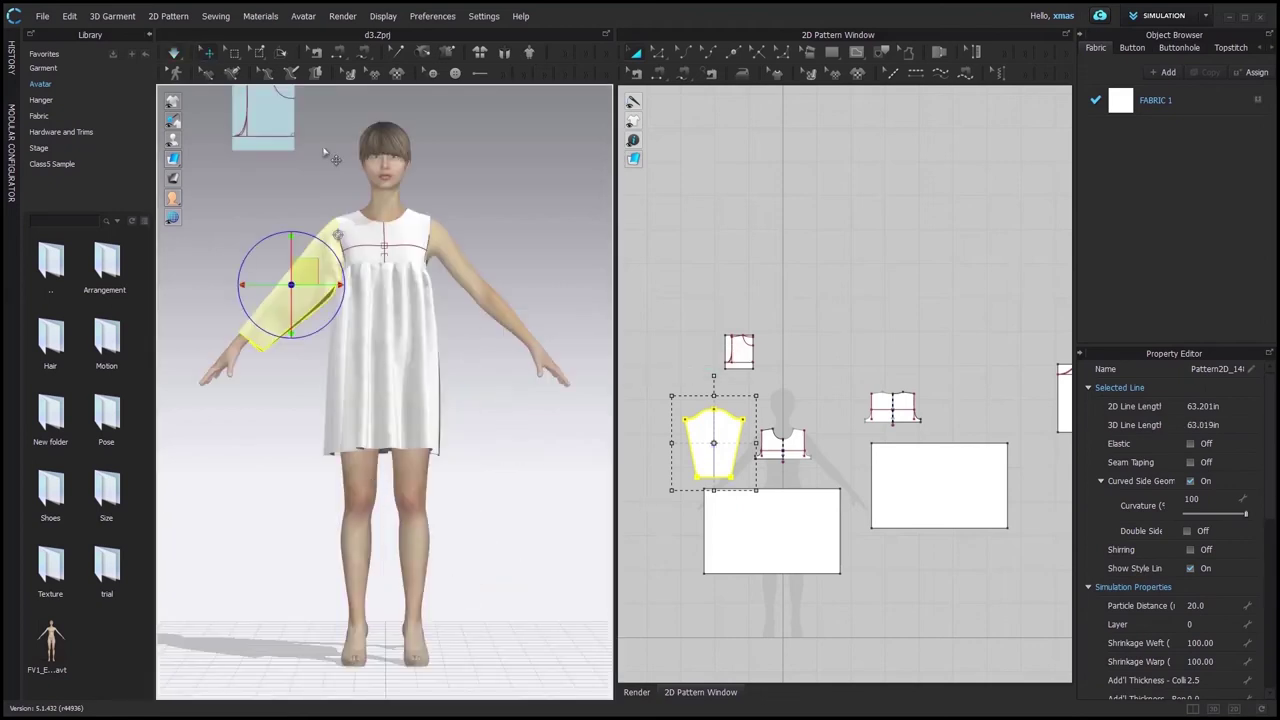
Sew the sleeve's two underarm side edges together and simulate to close the sleeve.
click(680, 75)
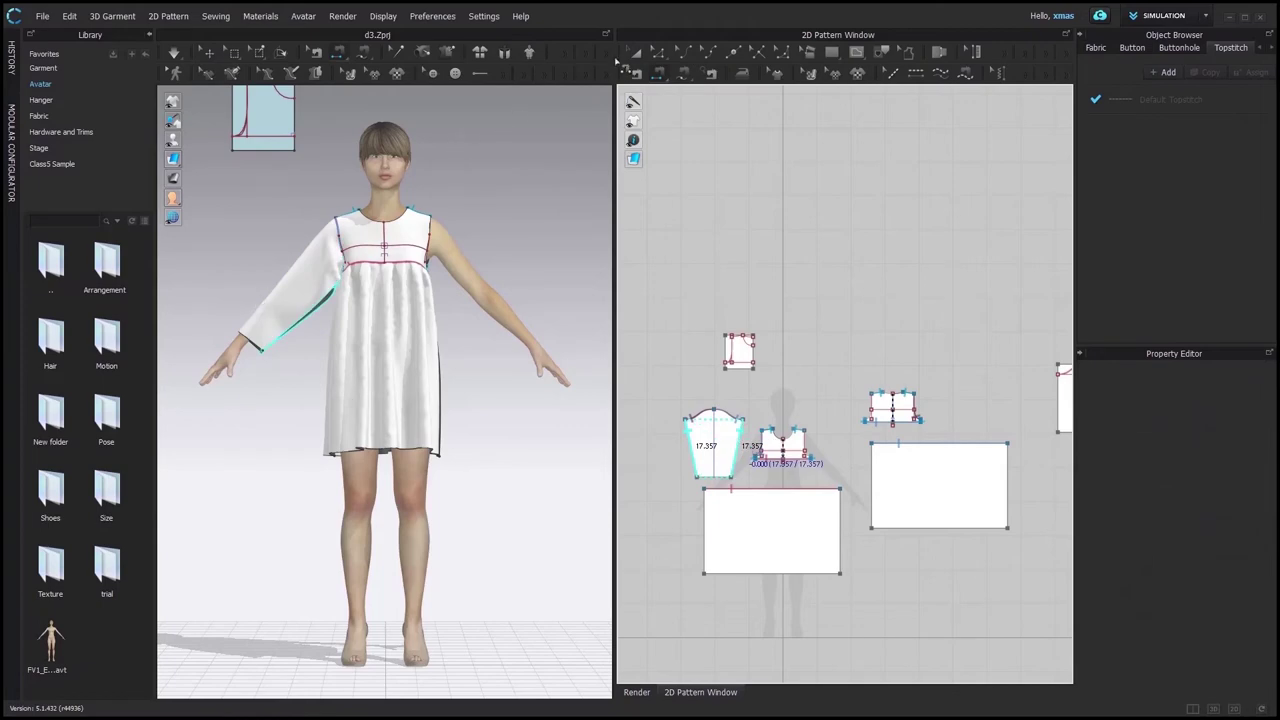
key(space)
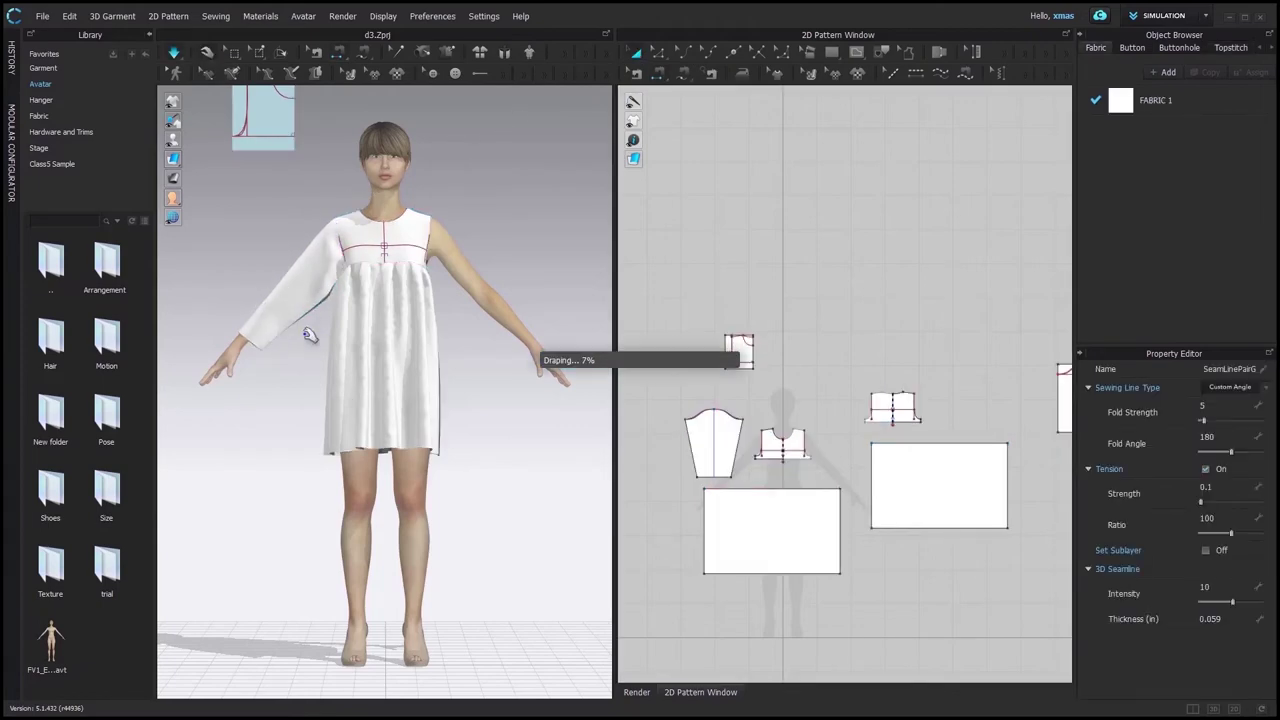
scroll(303, 271, up, 3)
middle_drag(354, 369, 420, 448)
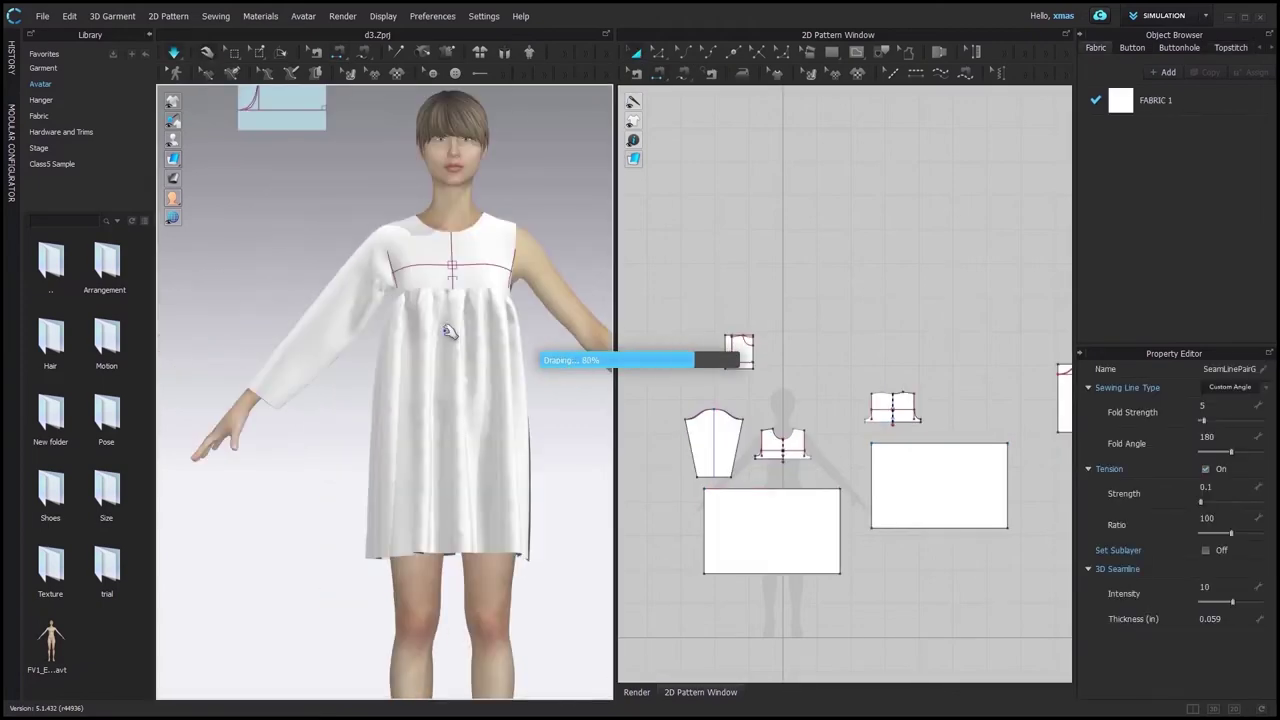
Copy the finished sleeve and mirror-paste it onto the avatar's other arm.
click(344, 310)
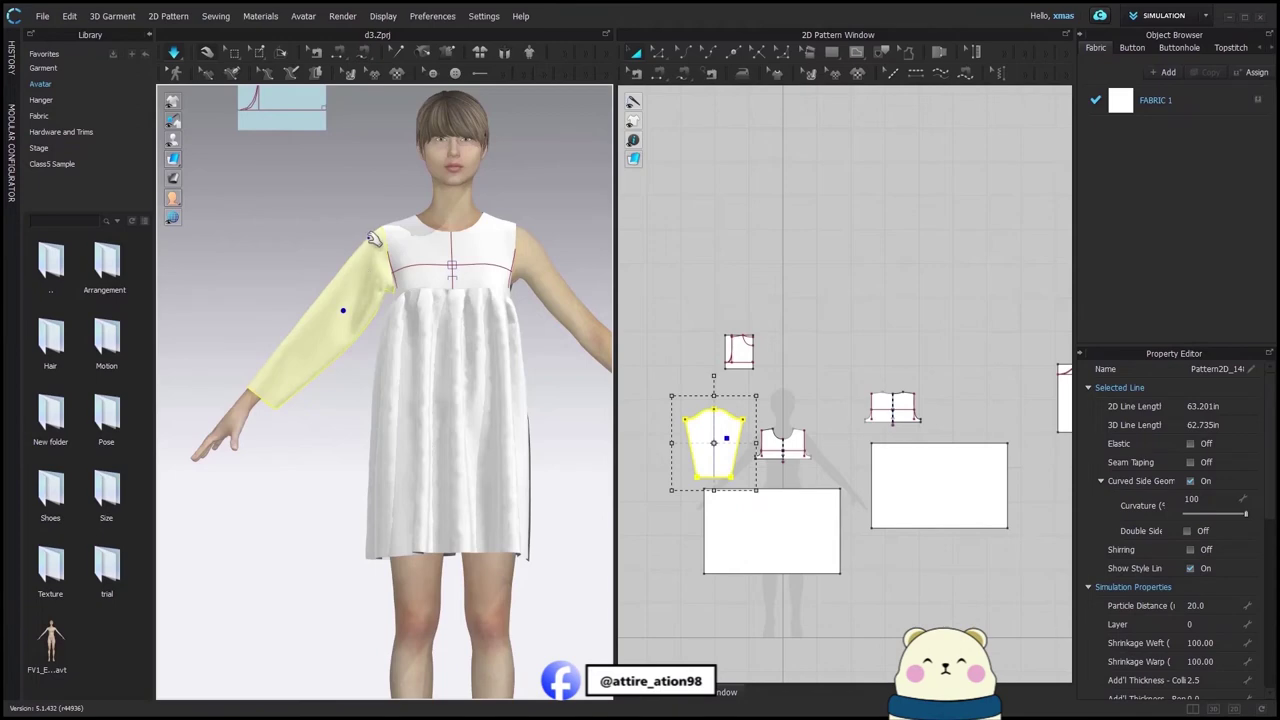
right_click(314, 362)
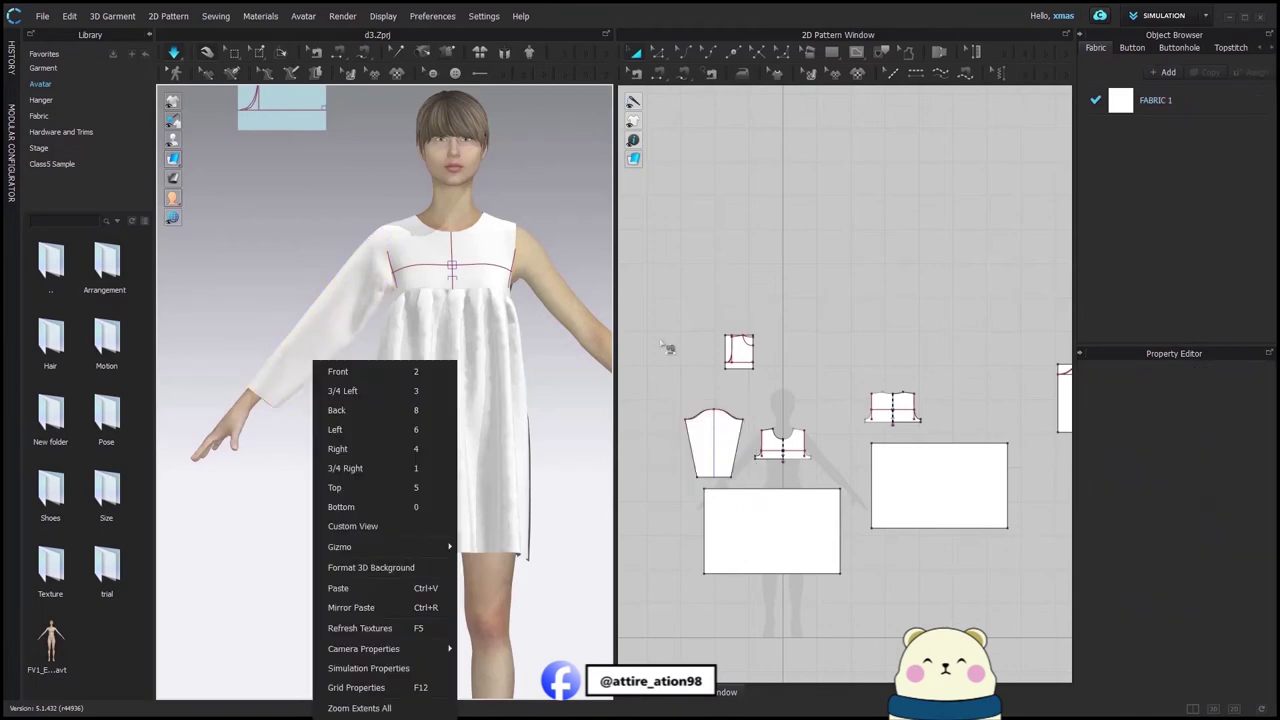
click(363, 607)
click(560, 355)
key(3)
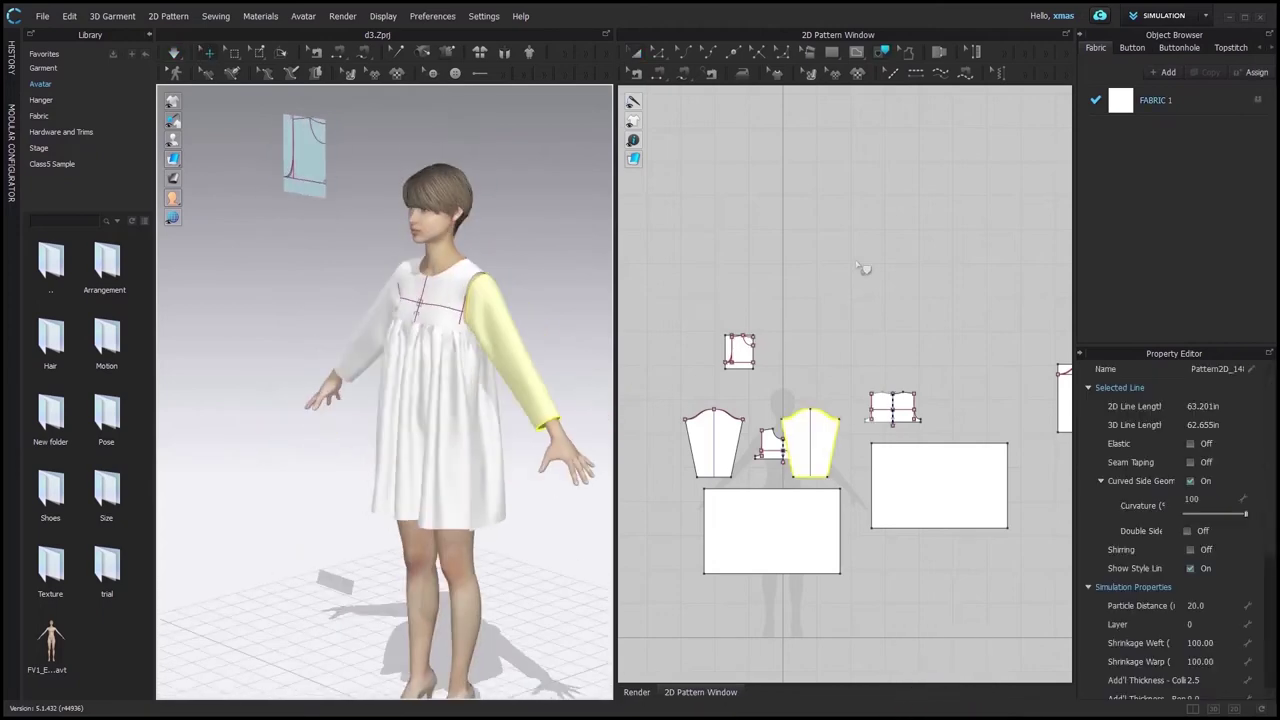
Move the mirrored sleeve pattern between the front and back bodice pieces.
key(a)
drag(831, 438, 846, 417)
scroll(820, 455, up, 5)
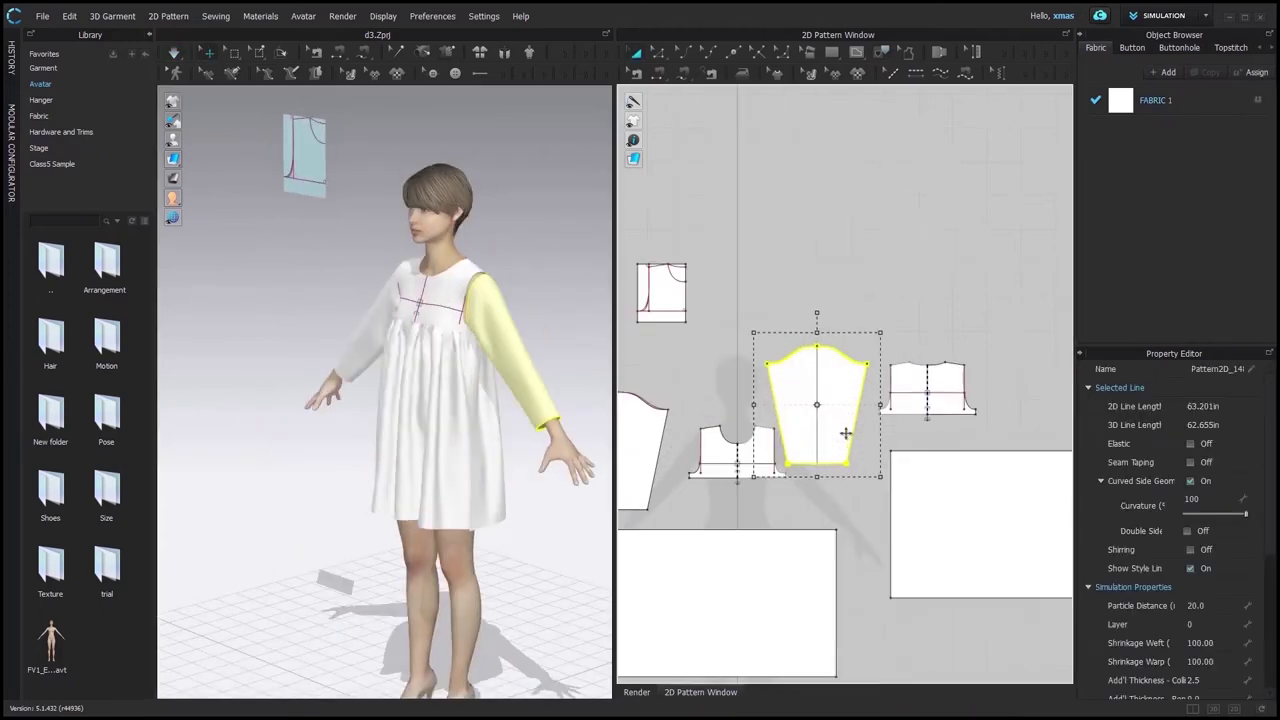
click(646, 325)
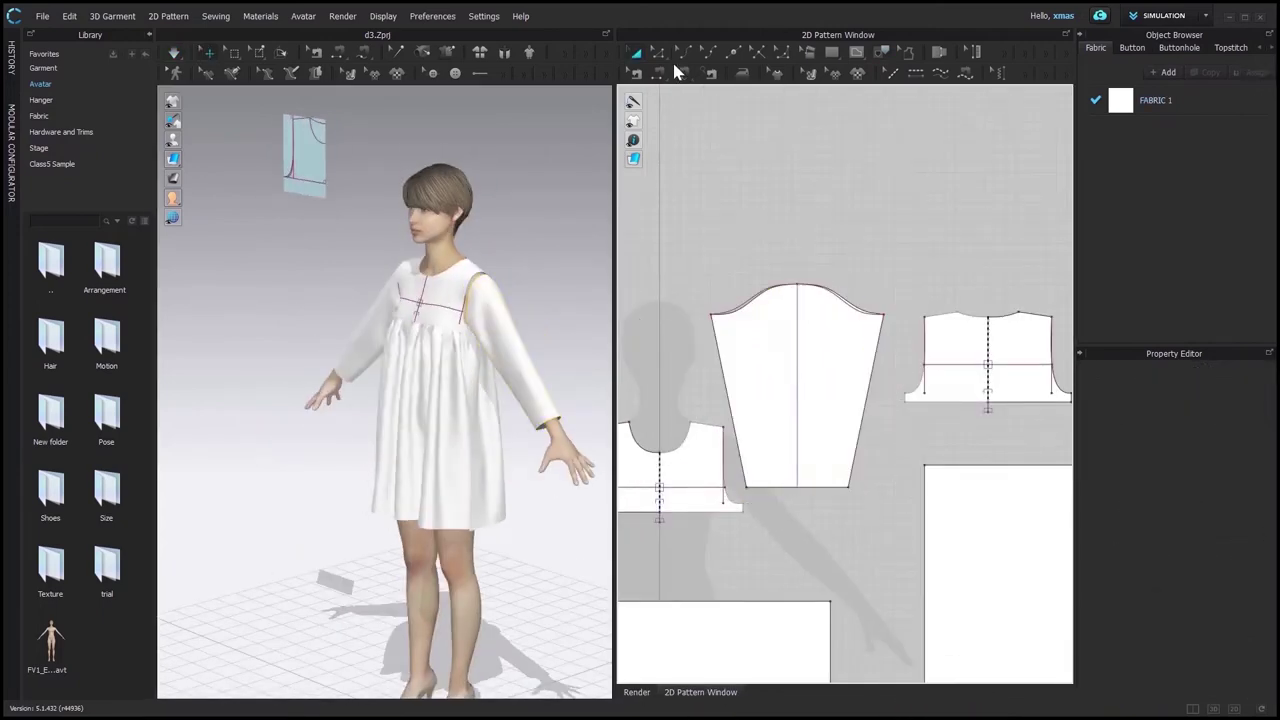
Sew the front bodice's open armhole to the front half of the mirrored sleeve's cap.
click(683, 73)
scroll(701, 380, up, 3)
click(772, 594)
click(738, 461)
click(718, 267)
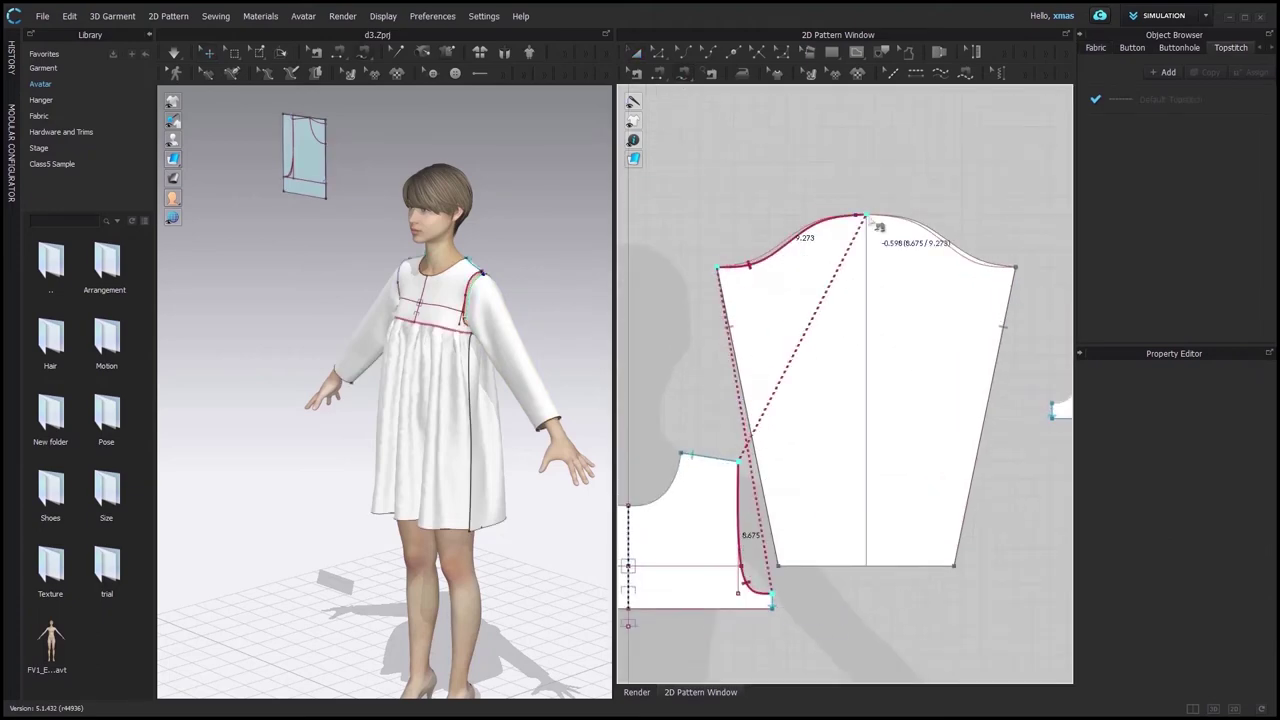
click(866, 214)
Sew the back bodice's remaining armhole to the back half of the mirrored sleeve's cap and simulate.
scroll(868, 218, down, 3)
click(847, 337)
click(866, 260)
click(680, 229)
scroll(736, 294, down, 5)
key(space)
key(2)
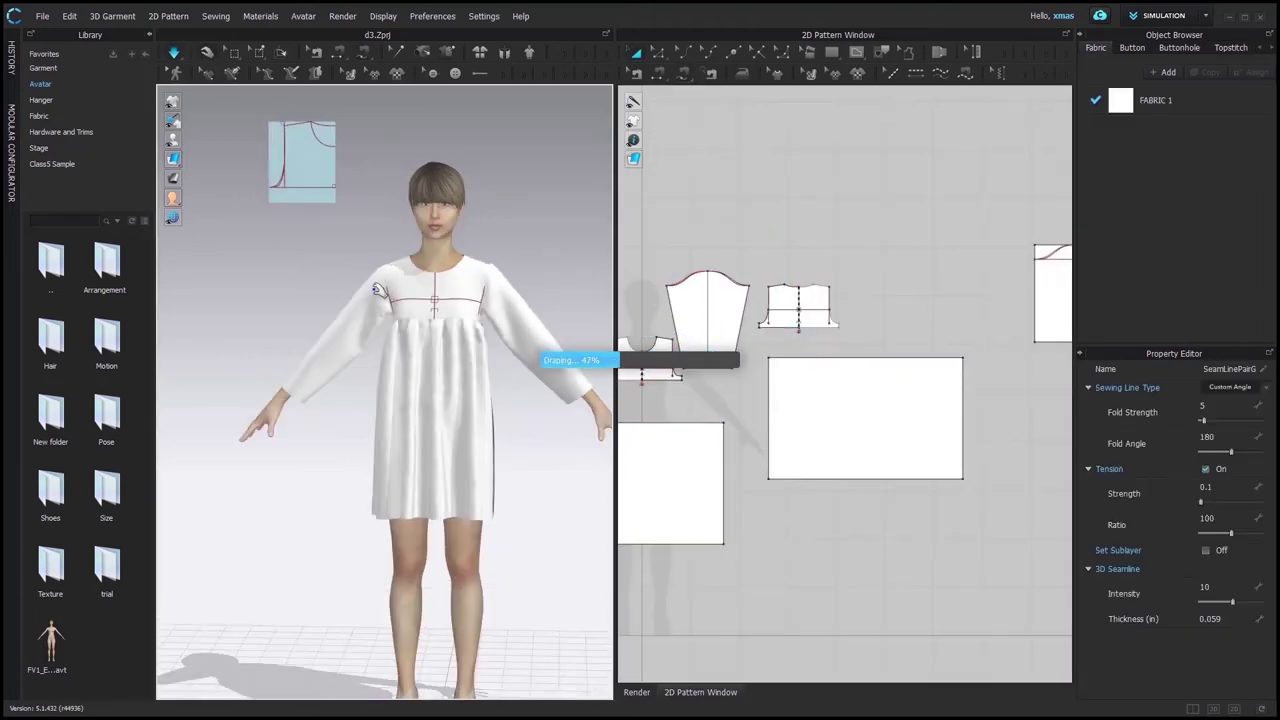
Examine the seam between the mirrored sleeve's cap and the shoulder up close.
right_drag(376, 289, 455, 265)
click(498, 250)
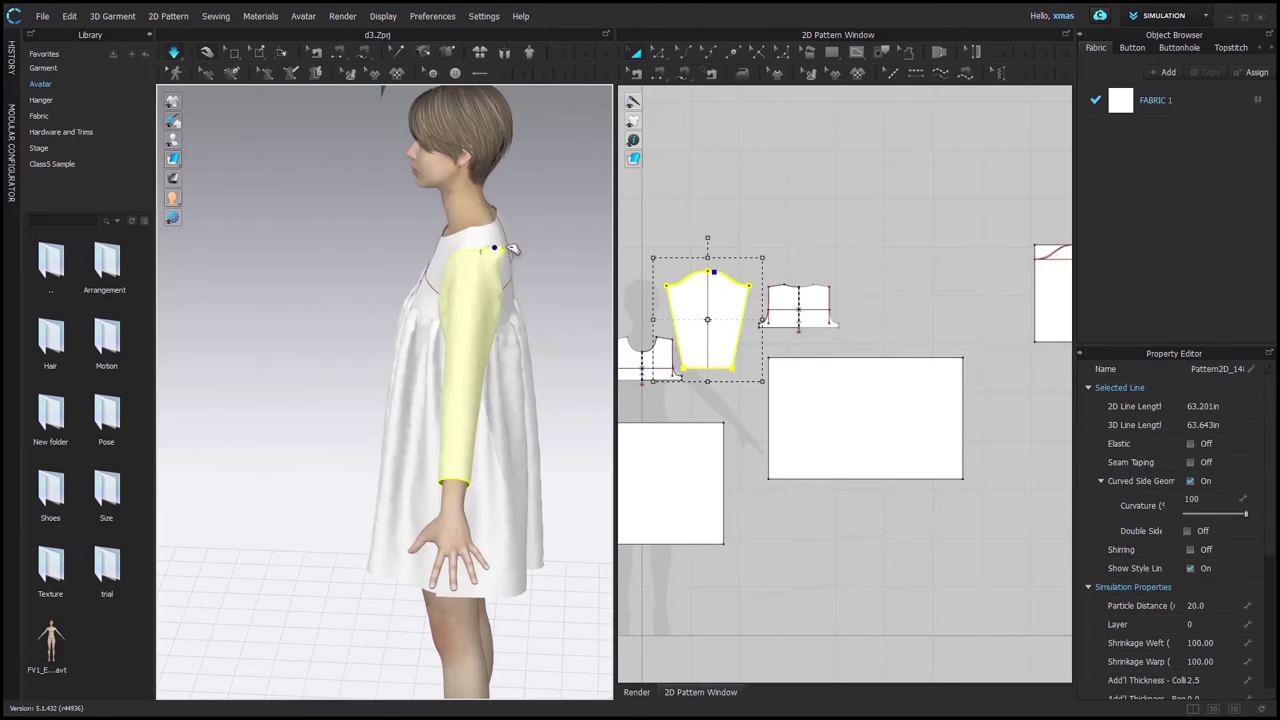
scroll(514, 250, up, 3)
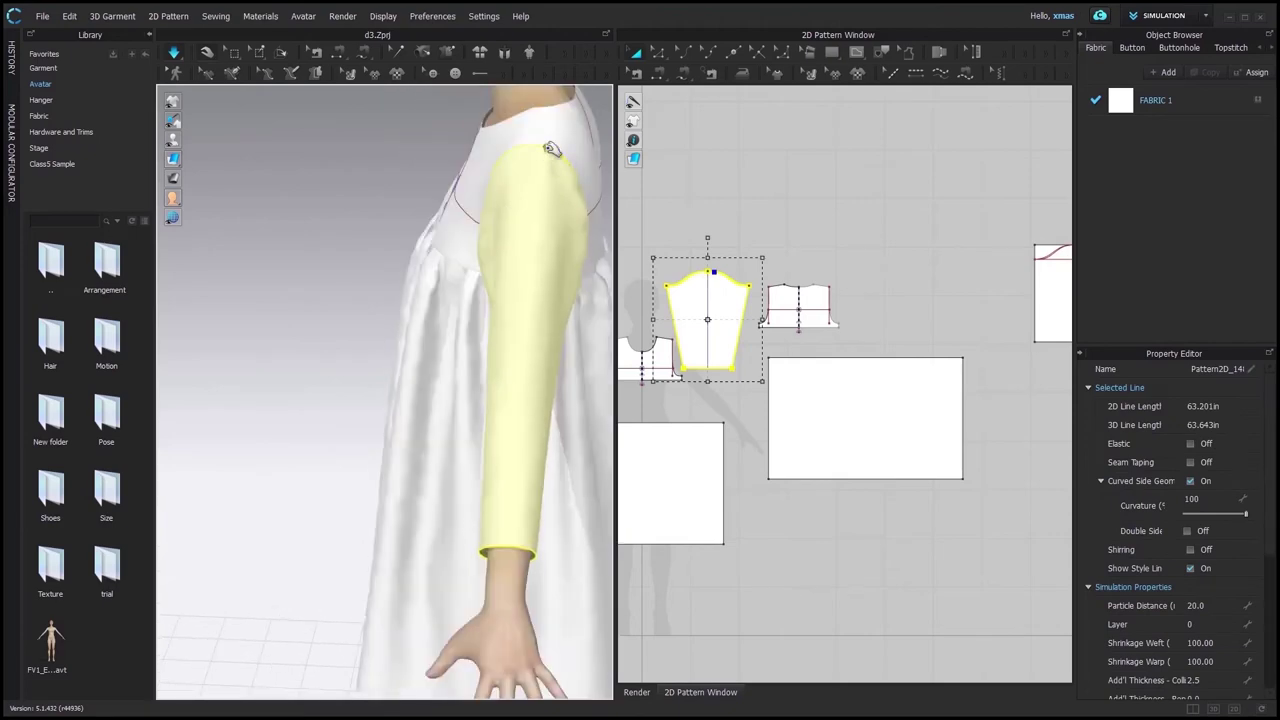
scroll(552, 150, up, 2)
middle_drag(552, 157, 400, 423)
scroll(460, 350, up, 4)
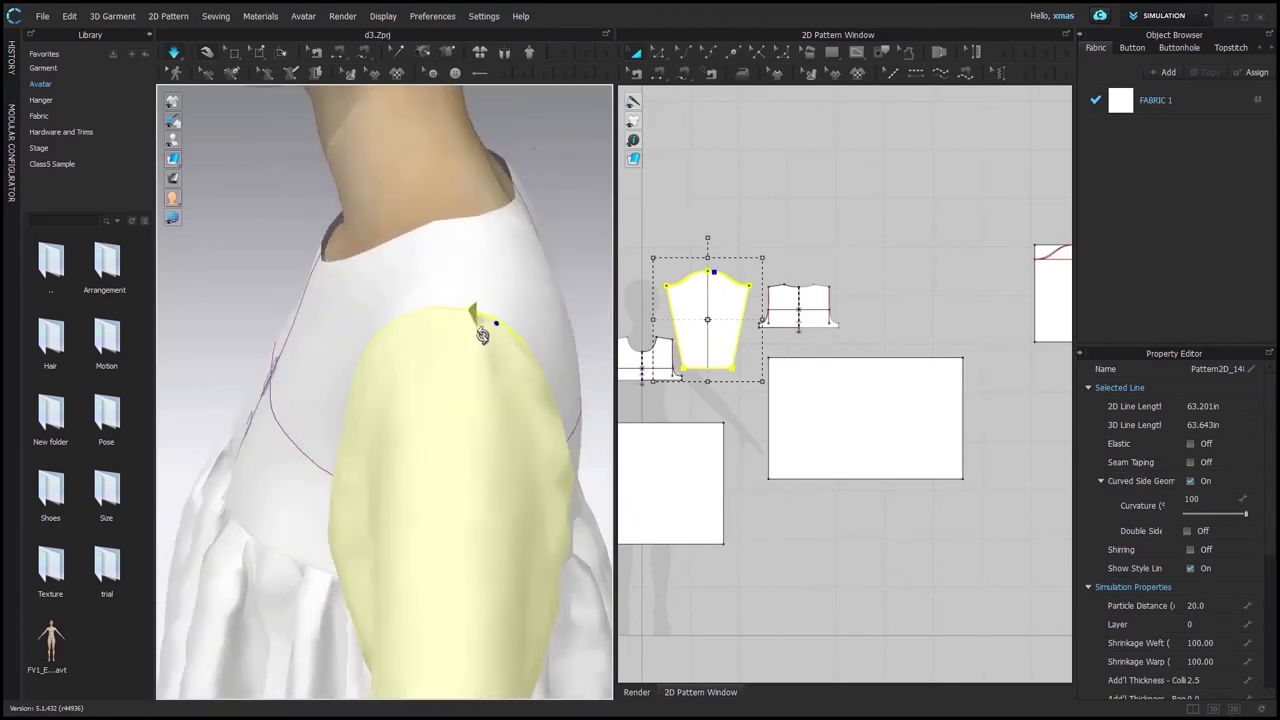
mouse_move(483, 335)
right_down()
mouse_move(571, 323)
mouse_move(497, 338)
right_up()
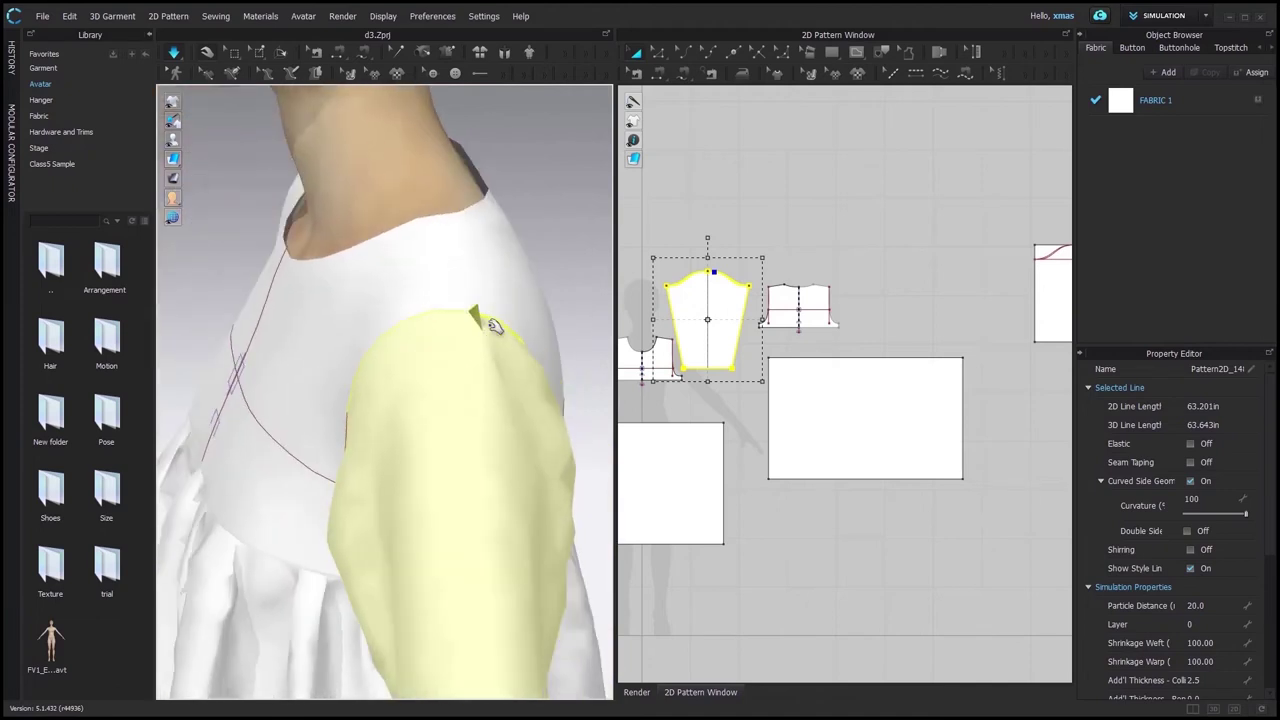
right_drag(381, 327, 486, 331)
click(478, 320)
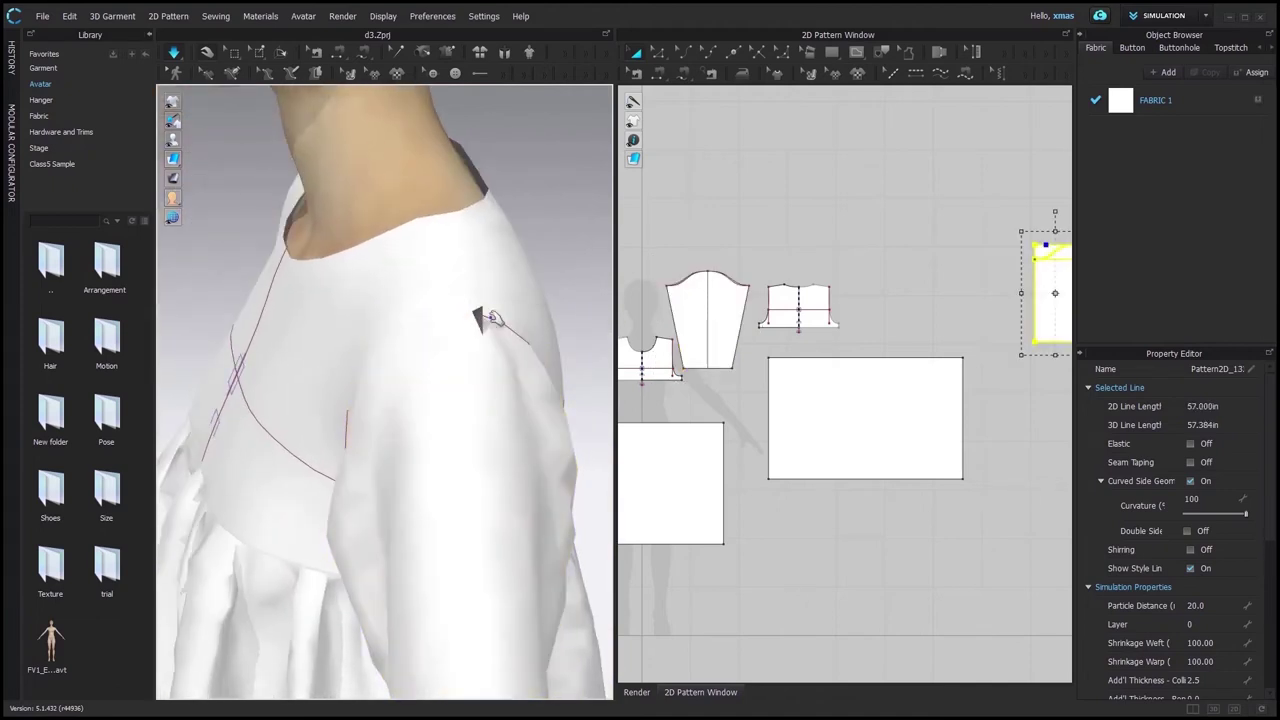
Extend the seam on the mirrored sleeve's back cap half to the cap's top point and simulate the garment.
click(636, 76)
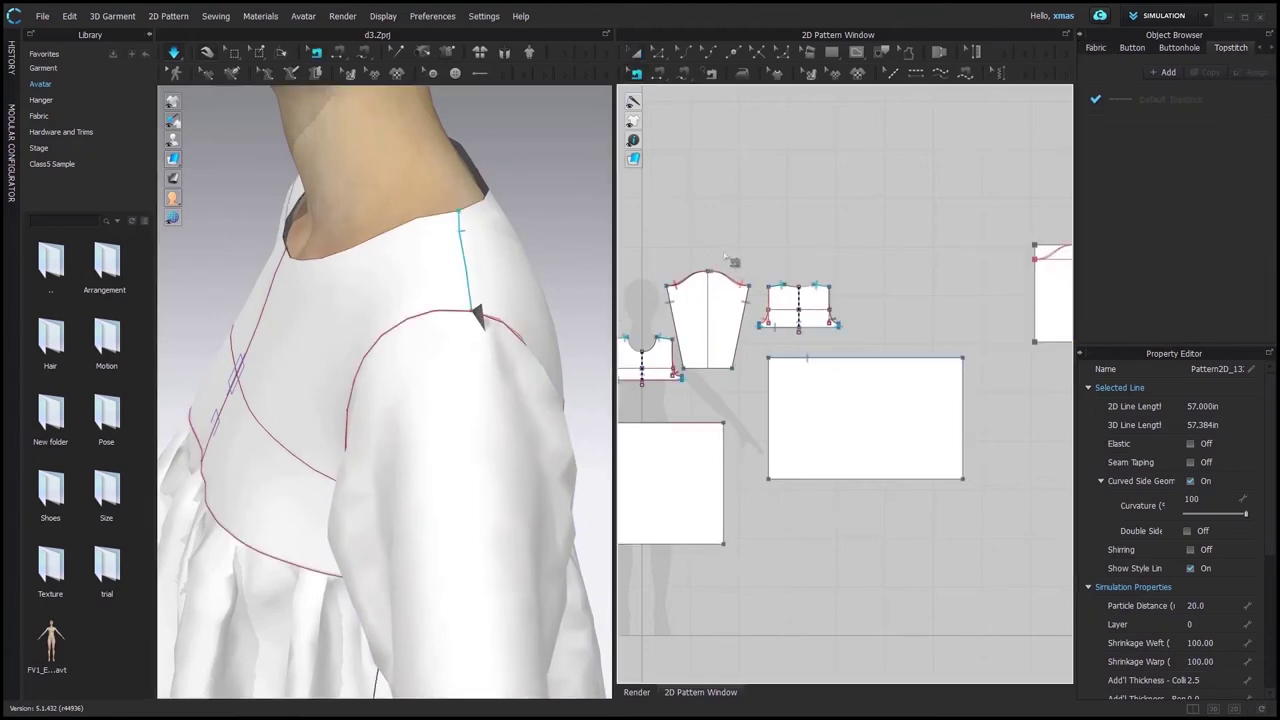
scroll(660, 300, up, 5)
drag(833, 240, 824, 239)
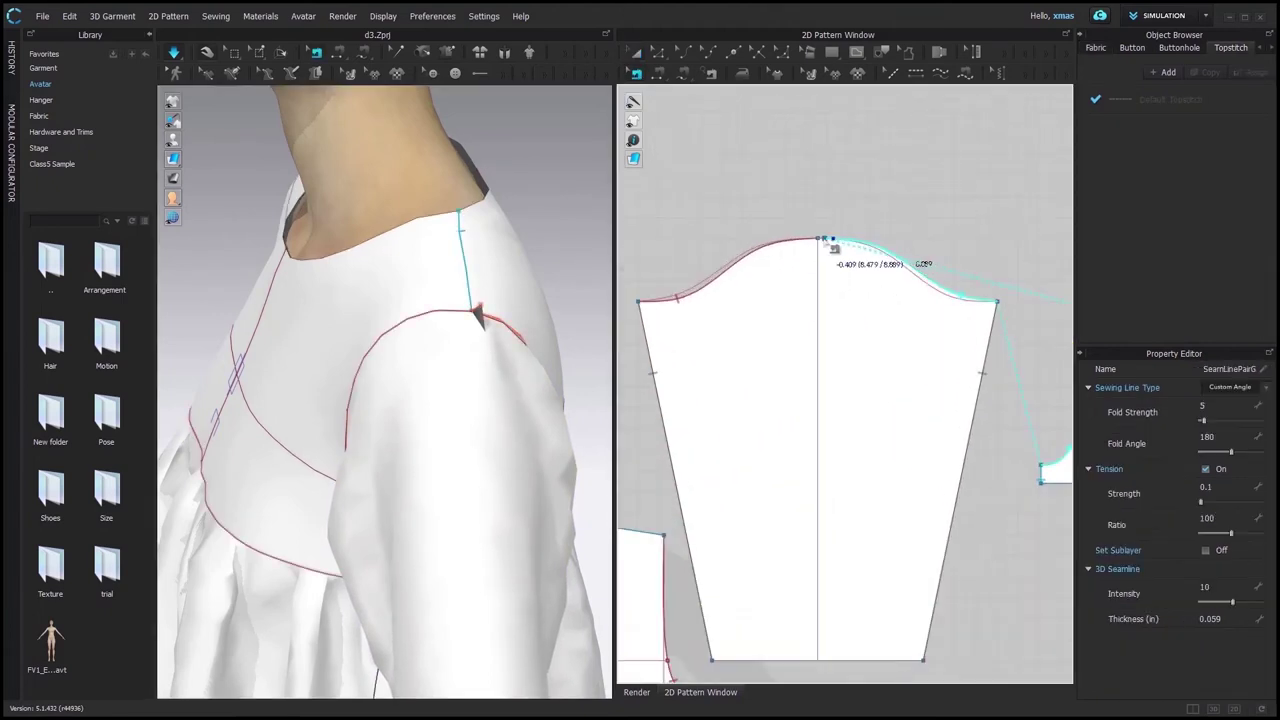
click(694, 265)
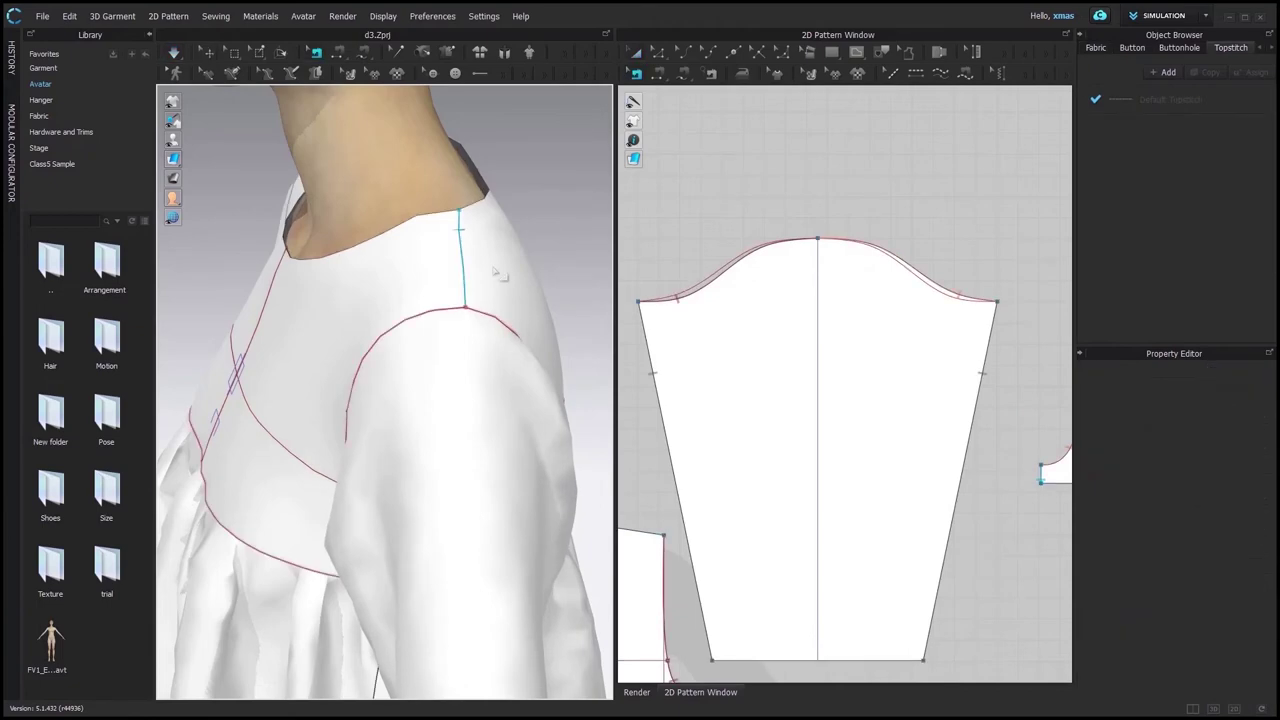
key(2)
click(641, 56)
key(space)
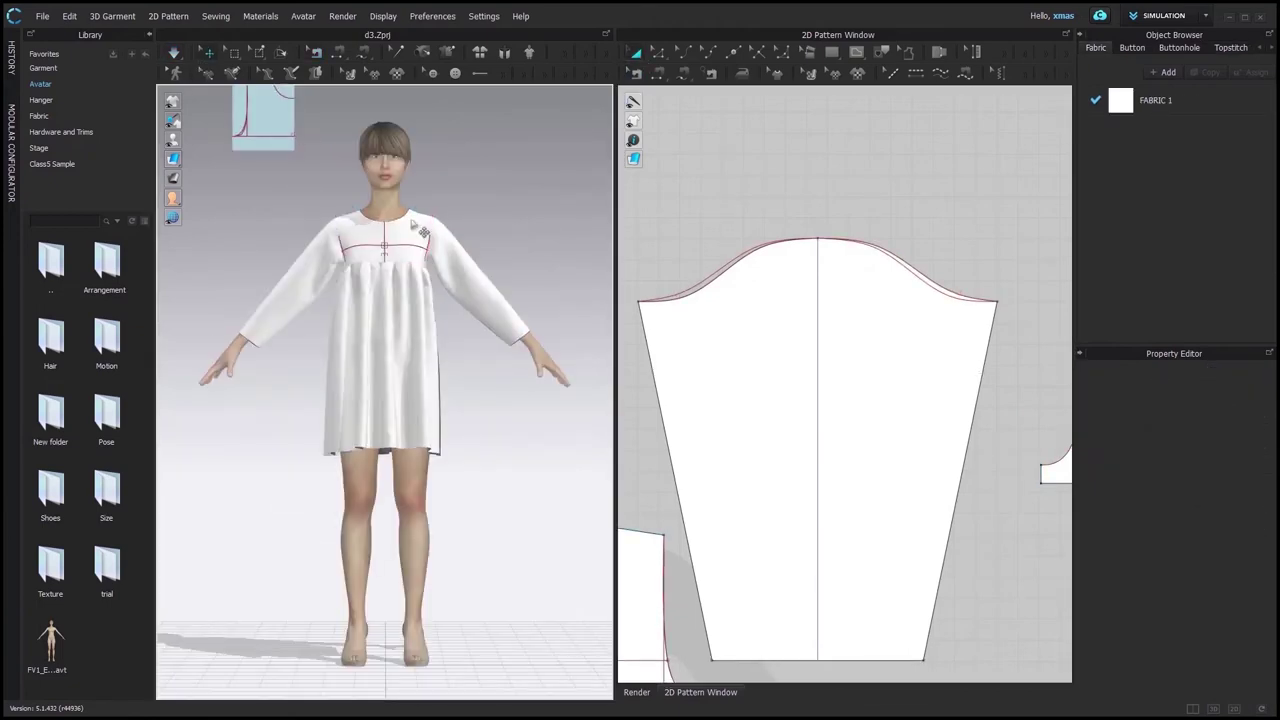
Examine the draped dress and both sleeves from several angles.
scroll(702, 456, down, 5)
scroll(771, 530, down, 5)
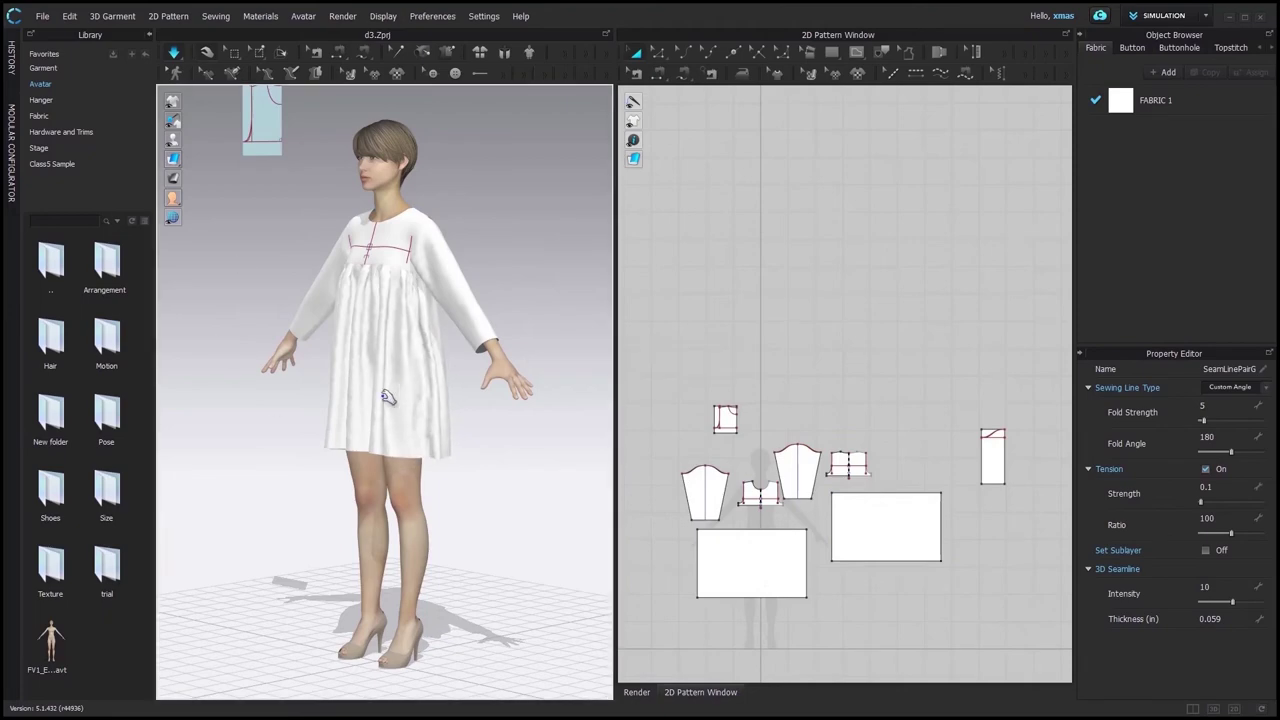
right_drag(299, 408, 351, 410)
right_drag(446, 403, 357, 406)
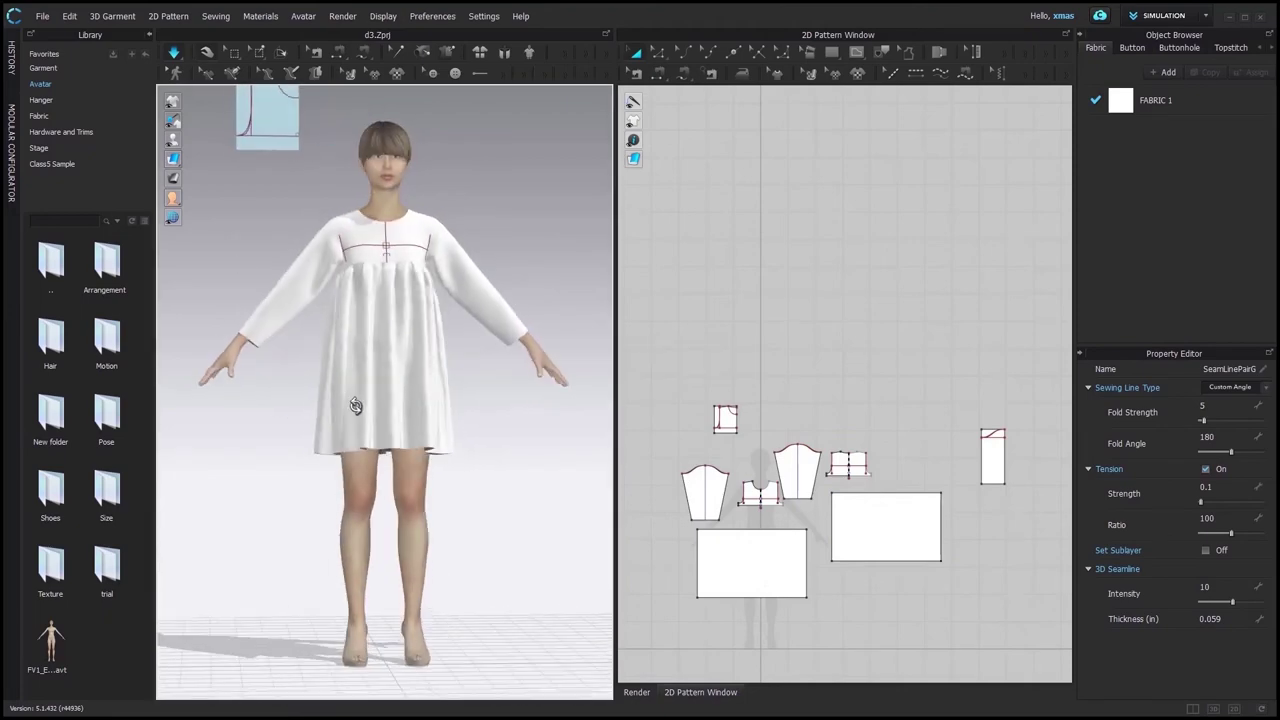
scroll(366, 446, up, 4)
scroll(371, 453, up, 3)
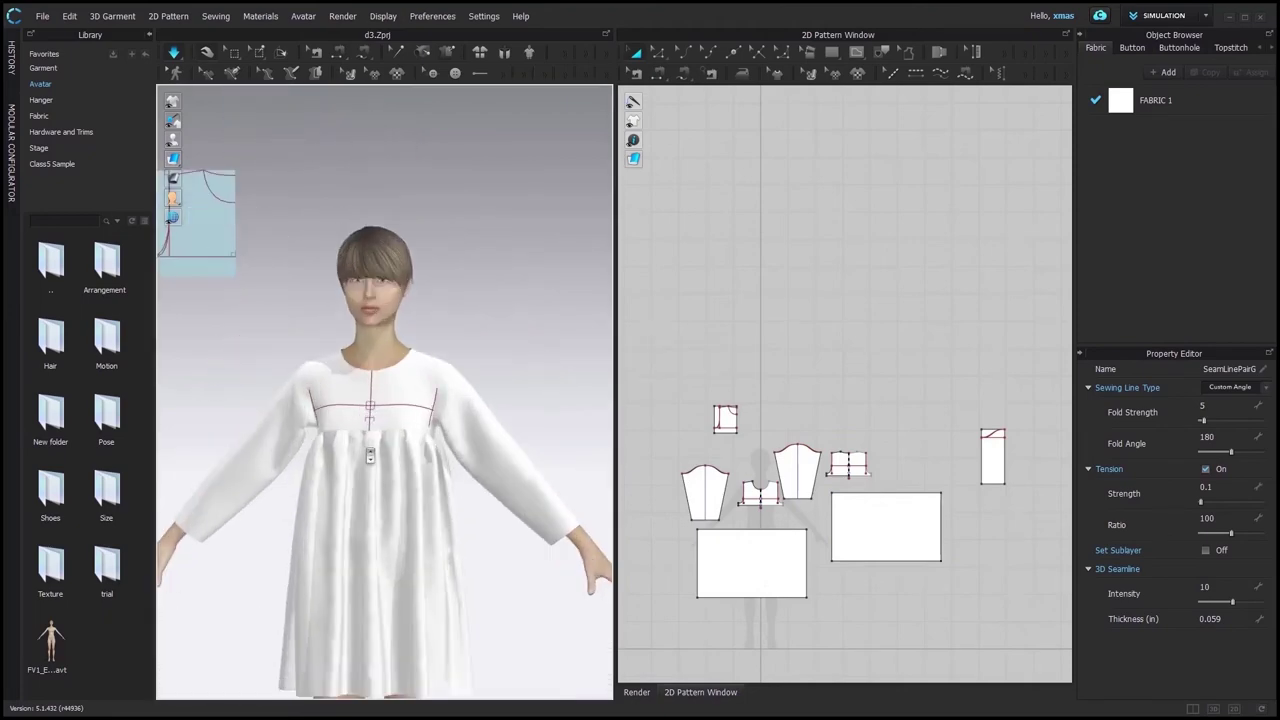
scroll(373, 383, down, 5)
scroll(671, 531, up, 3)
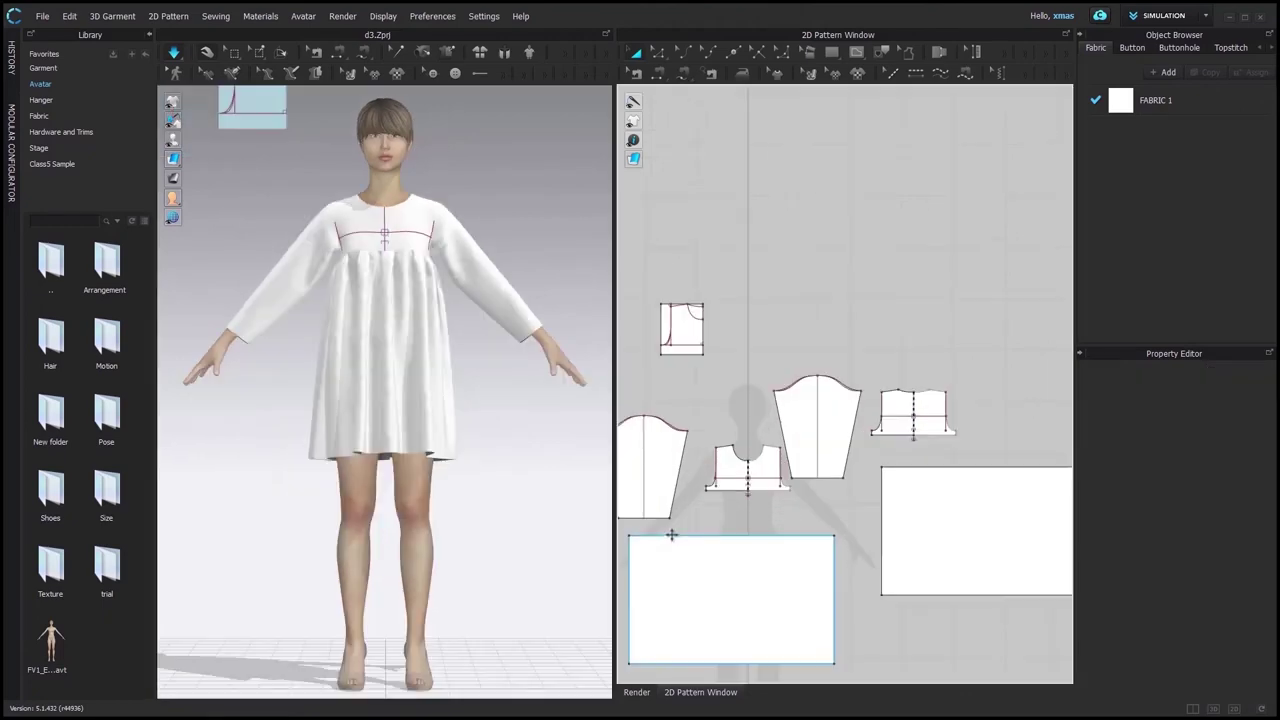
Set the hem length of the first sleeve, on the avatar's right arm, to 9 in, shortening it from both ends.
key(z)
click(691, 509)
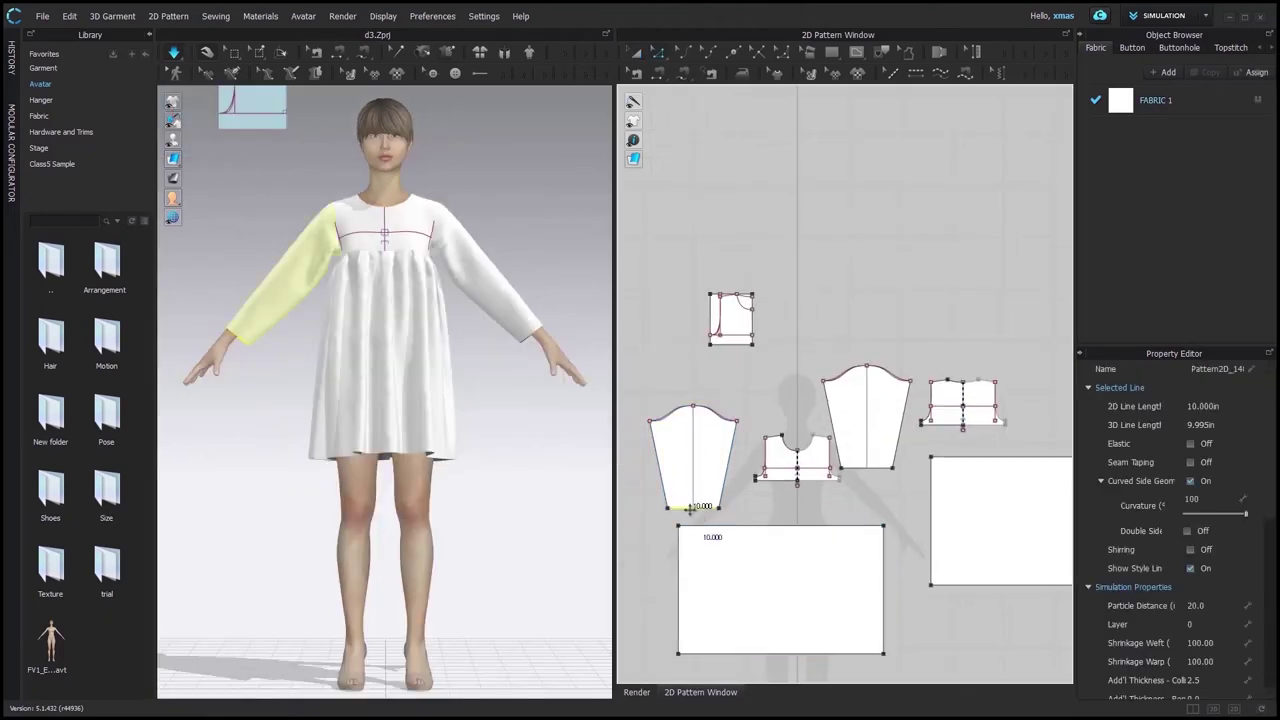
right_click(689, 510)
click(719, 337)
text(9)
click(664, 354)
click(601, 399)
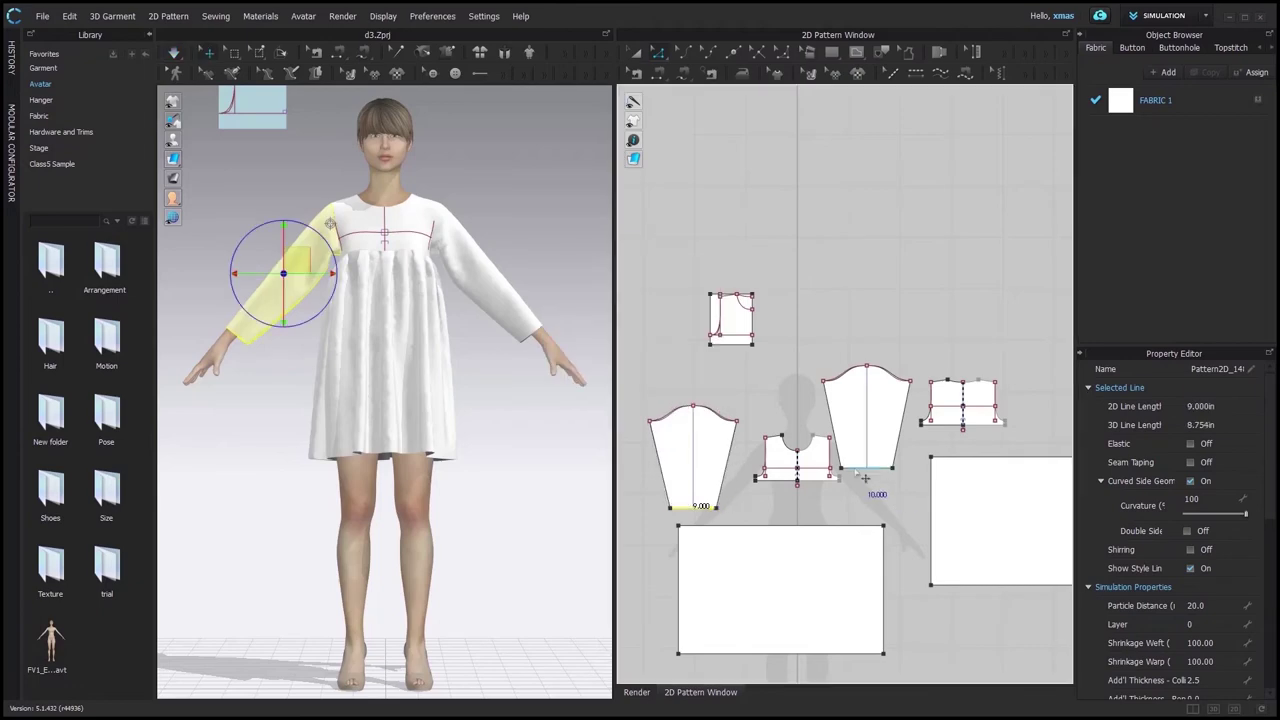
Set the hem length of the mirrored sleeve to 9 in, shortening it from both ends.
right_click(851, 469)
click(881, 517)
text(9)
click(664, 354)
click(605, 398)
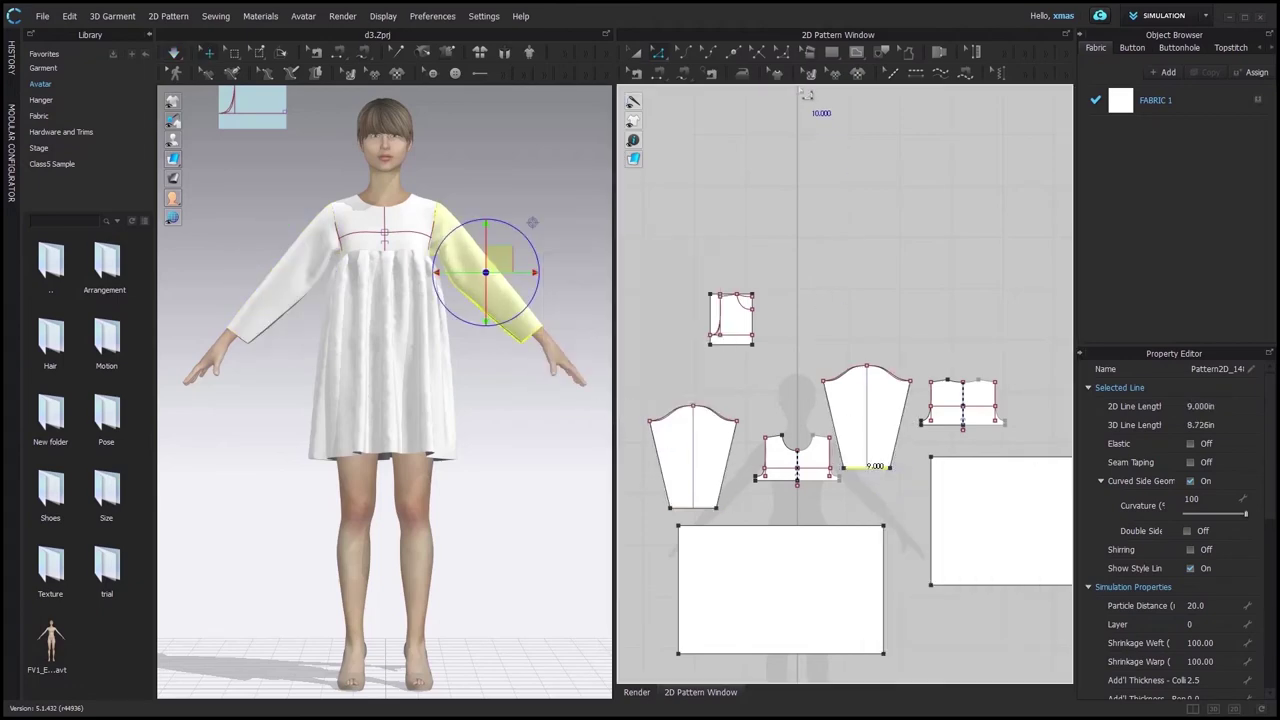
Create a rectangular cuff strip 18 in wide and 3 in high in the empty area above the patterns.
click(795, 103)
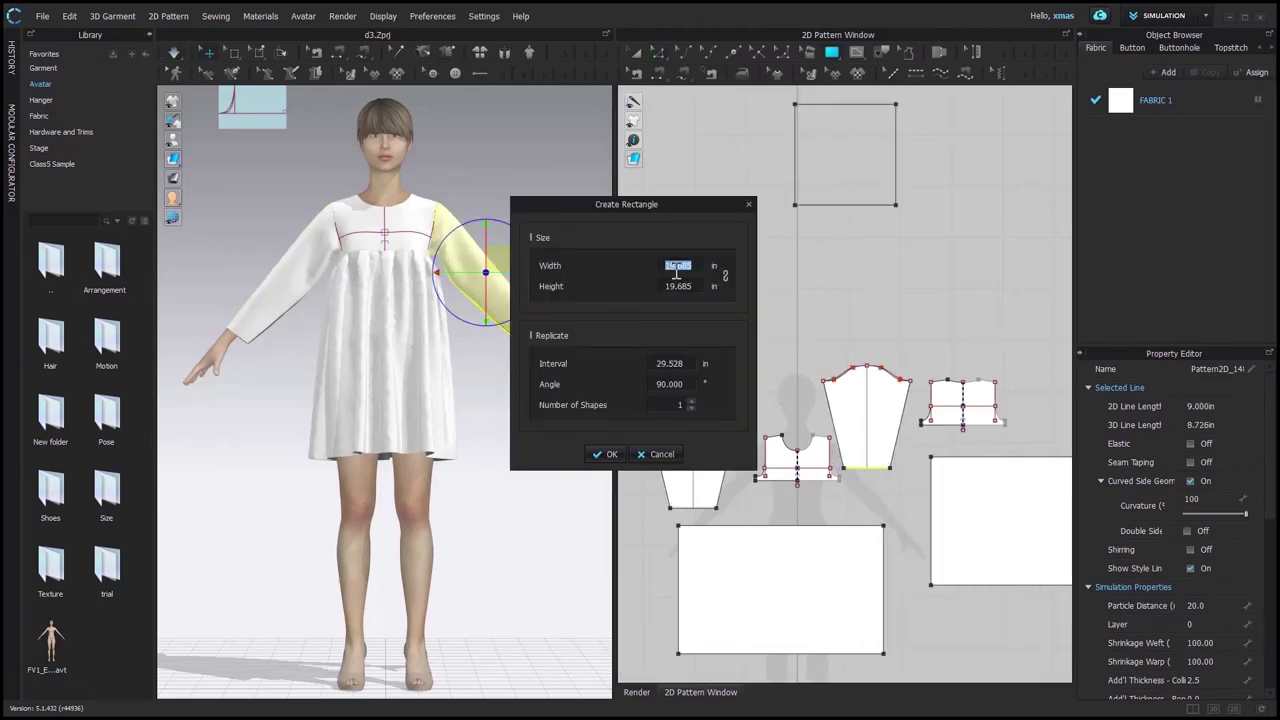
text(3)
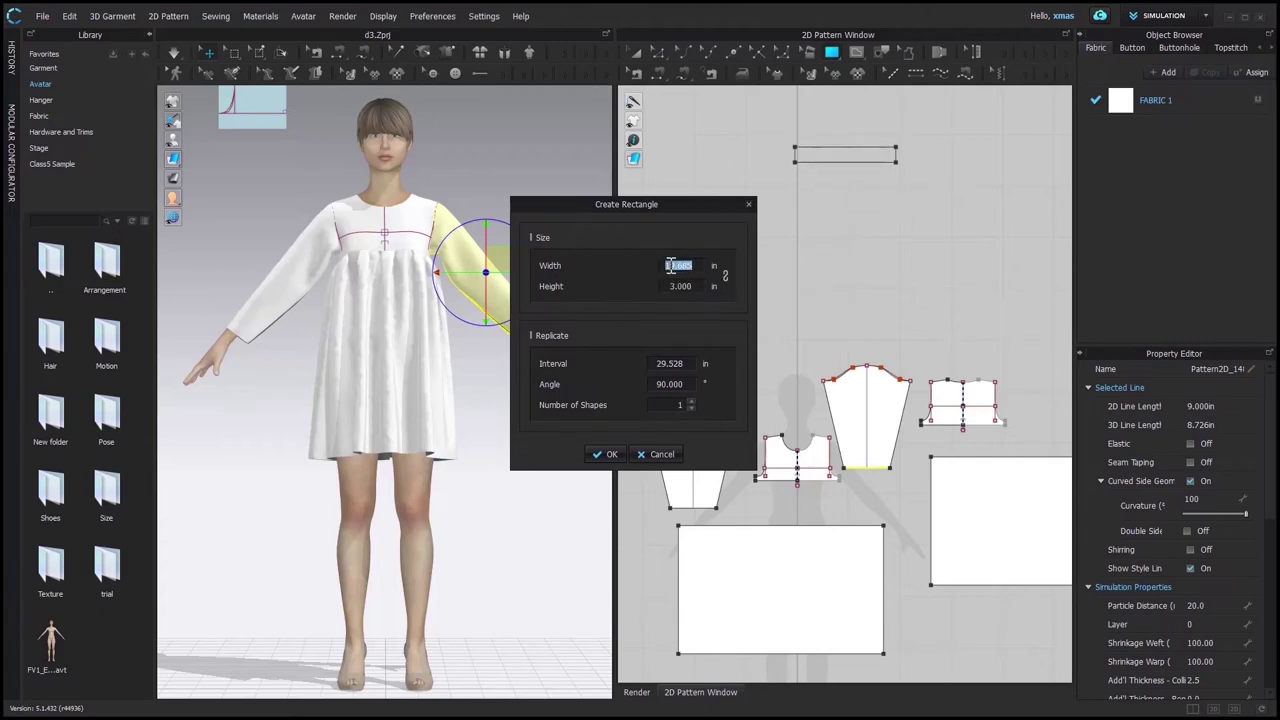
text(42)
key(Return)
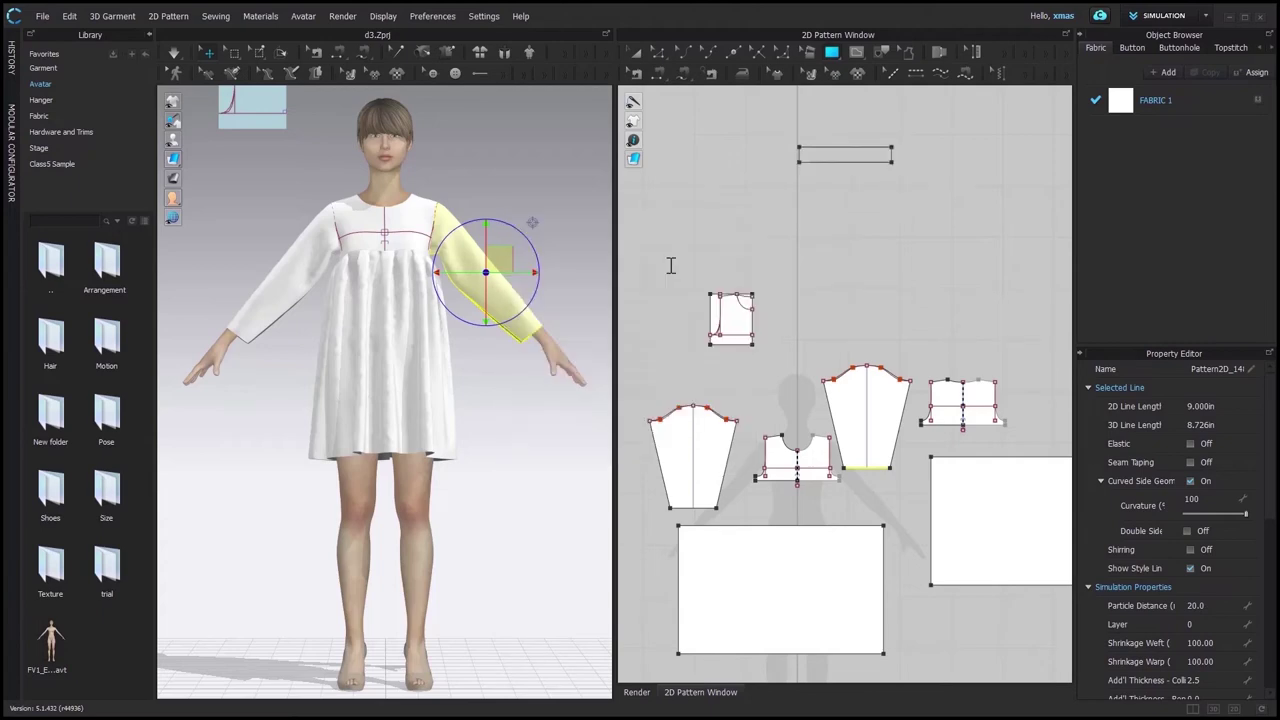
Sew the strip's upper long edge to the first sleeve's hem and place it around the wrist with Superimpose (Side).
click(845, 150)
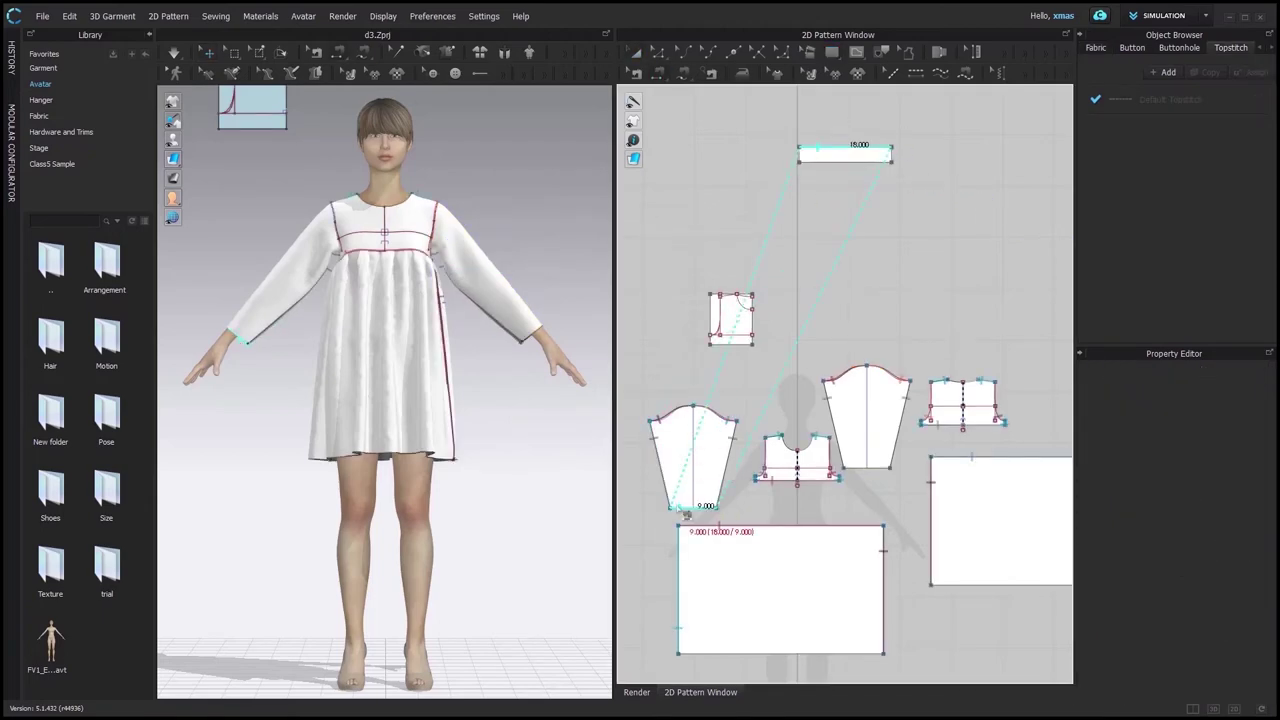
click(690, 507)
click(635, 53)
right_click(427, 164)
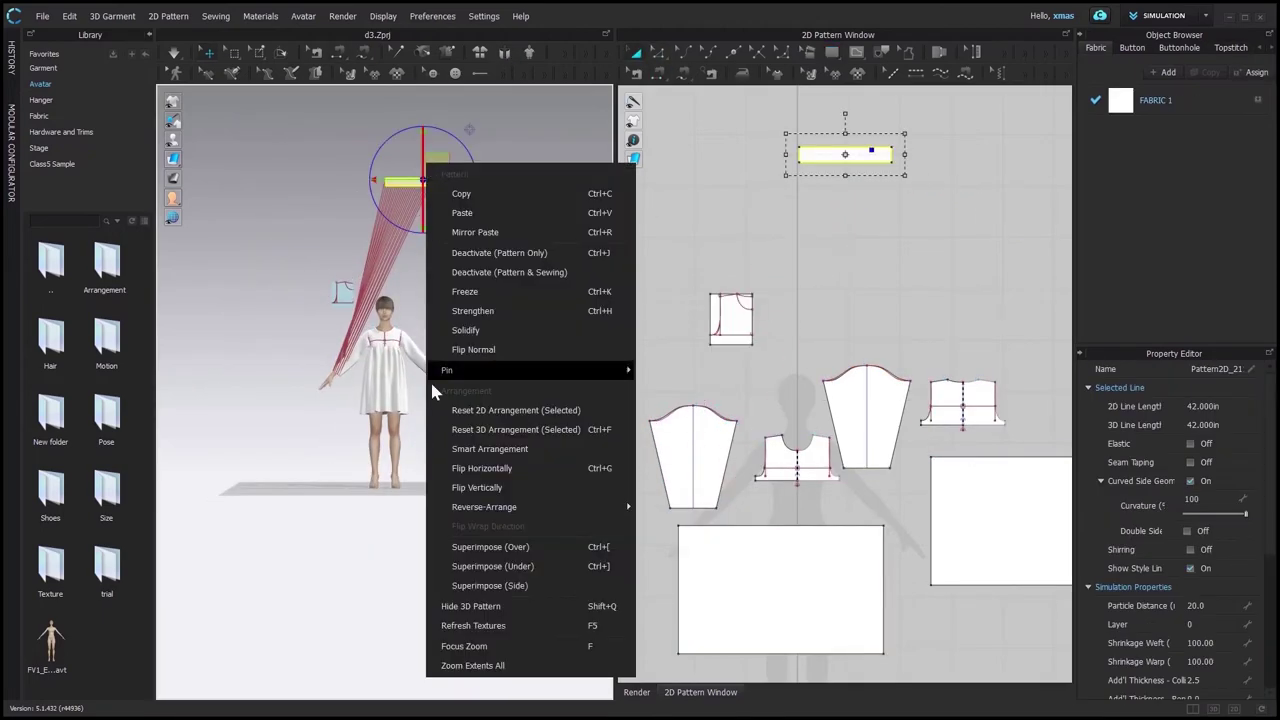
click(470, 586)
scroll(343, 356, up, 1)
scroll(343, 356, up, 5)
middle_drag(243, 380, 351, 361)
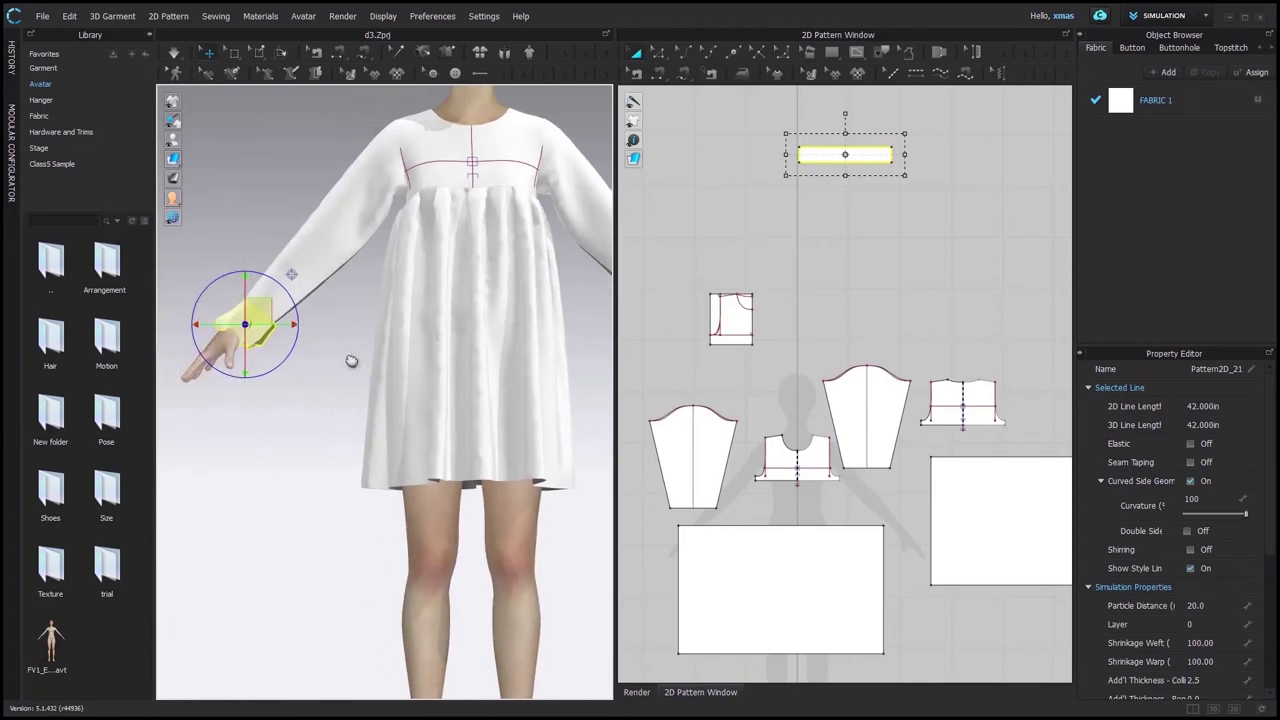
Simulate the cuff and sew its two short ends together to close it.
key(space)
click(658, 74)
click(799, 155)
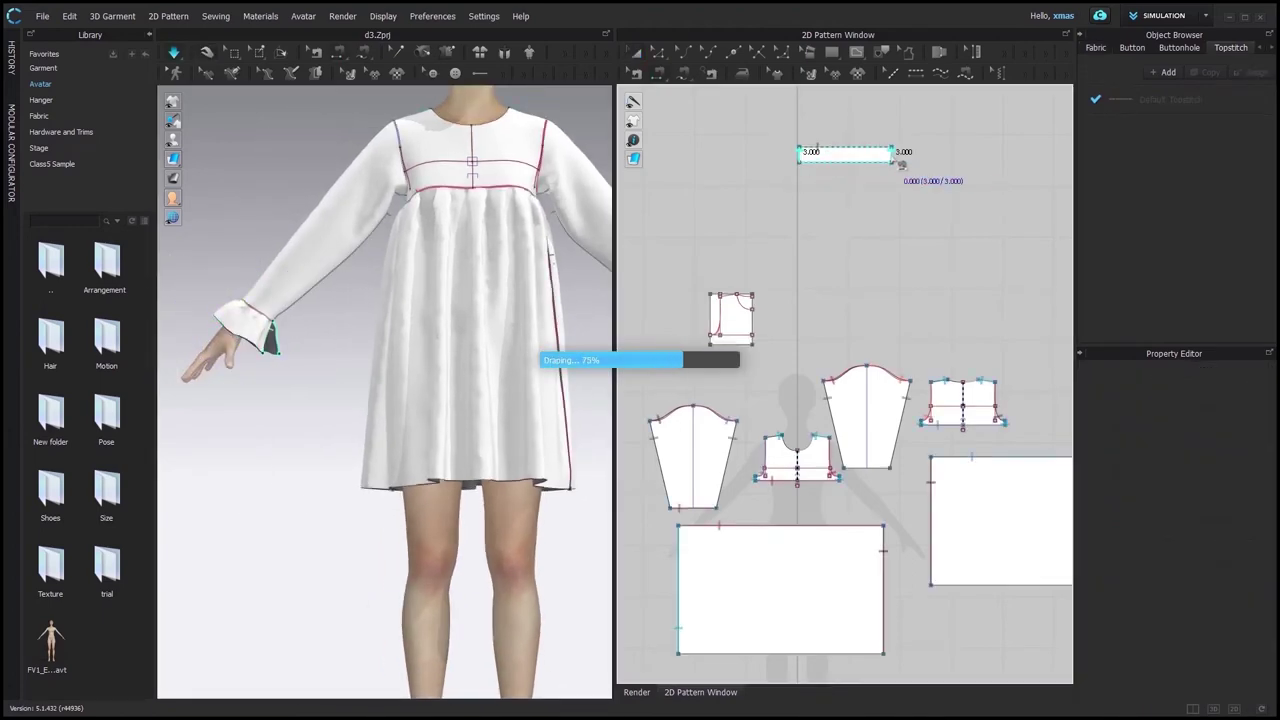
click(892, 155)
scroll(306, 322, down, 3)
click(638, 52)
middle_drag(342, 358, 258, 379)
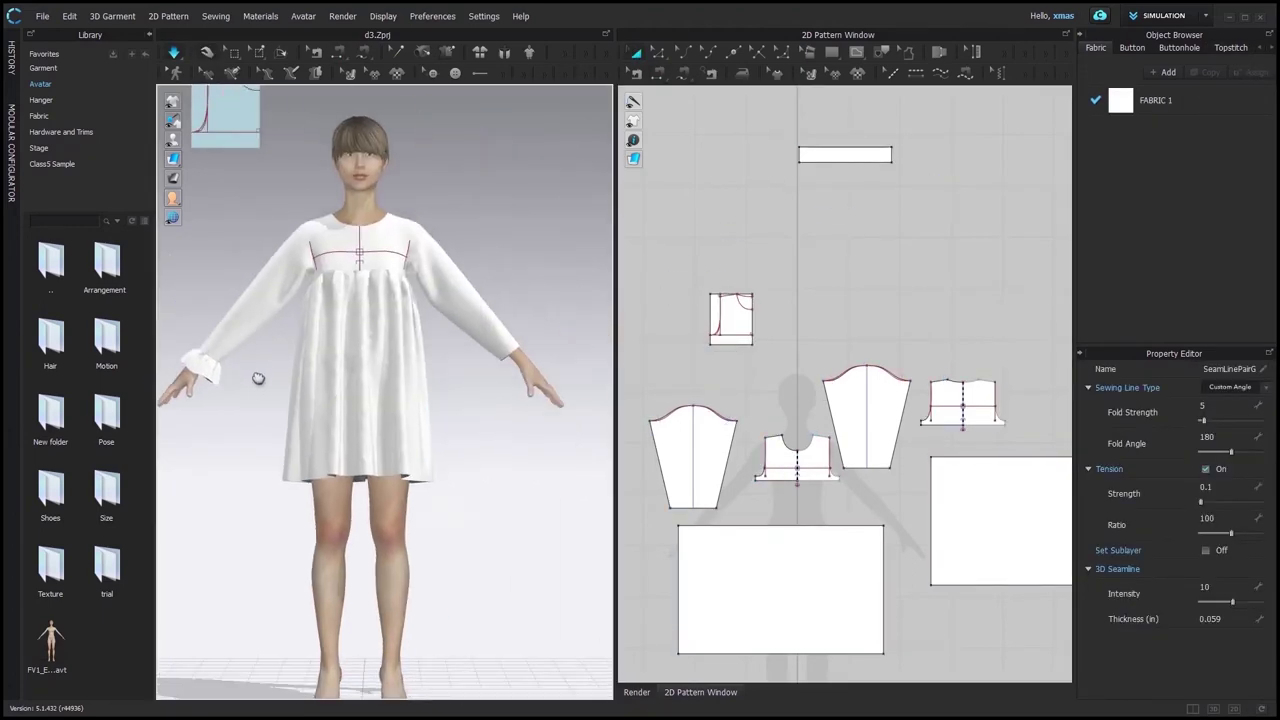
Duplicate the finished cuff onto the hem of the mirrored sleeve.
click(210, 368)
right_click(210, 368)
click(527, 432)
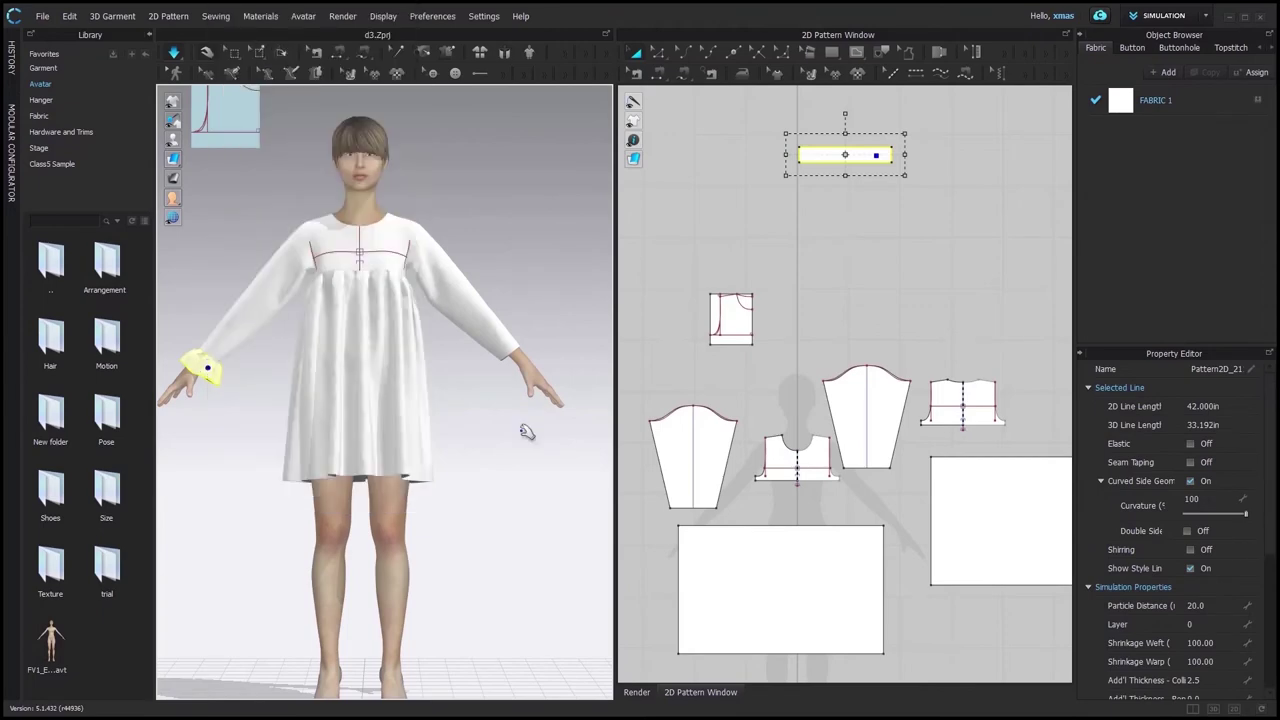
right_click(523, 358)
click(560, 411)
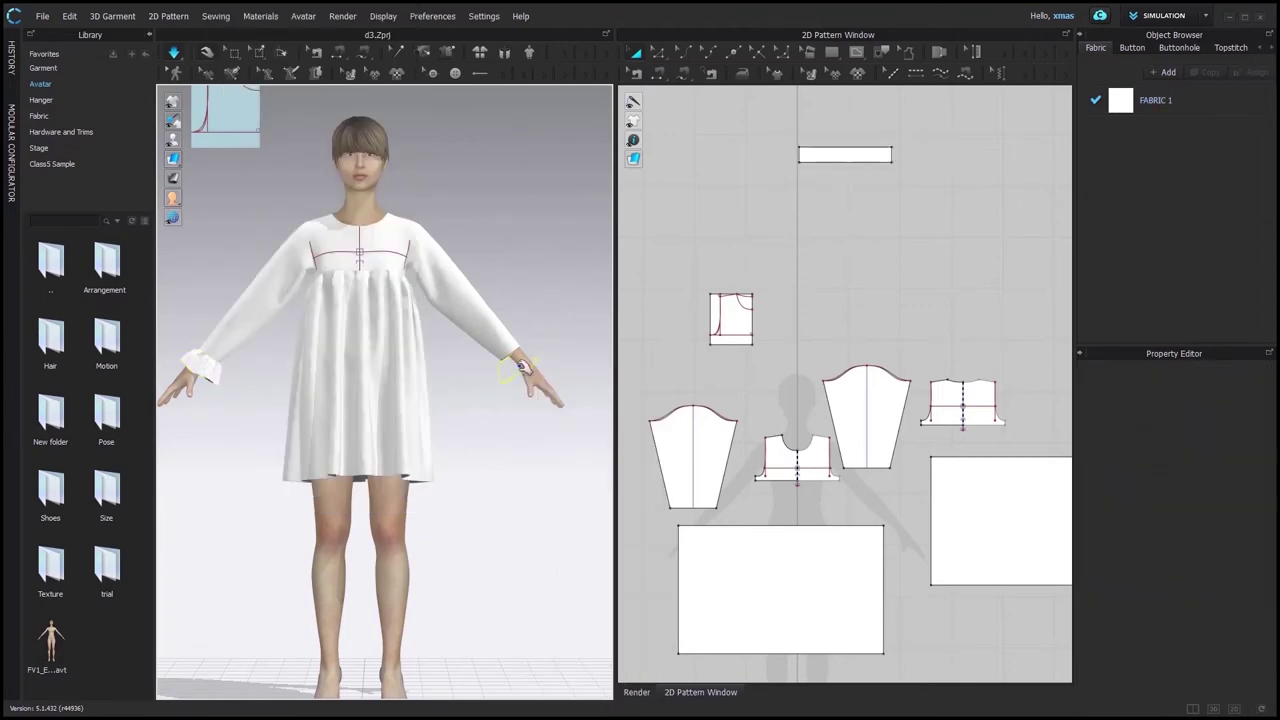
click(521, 366)
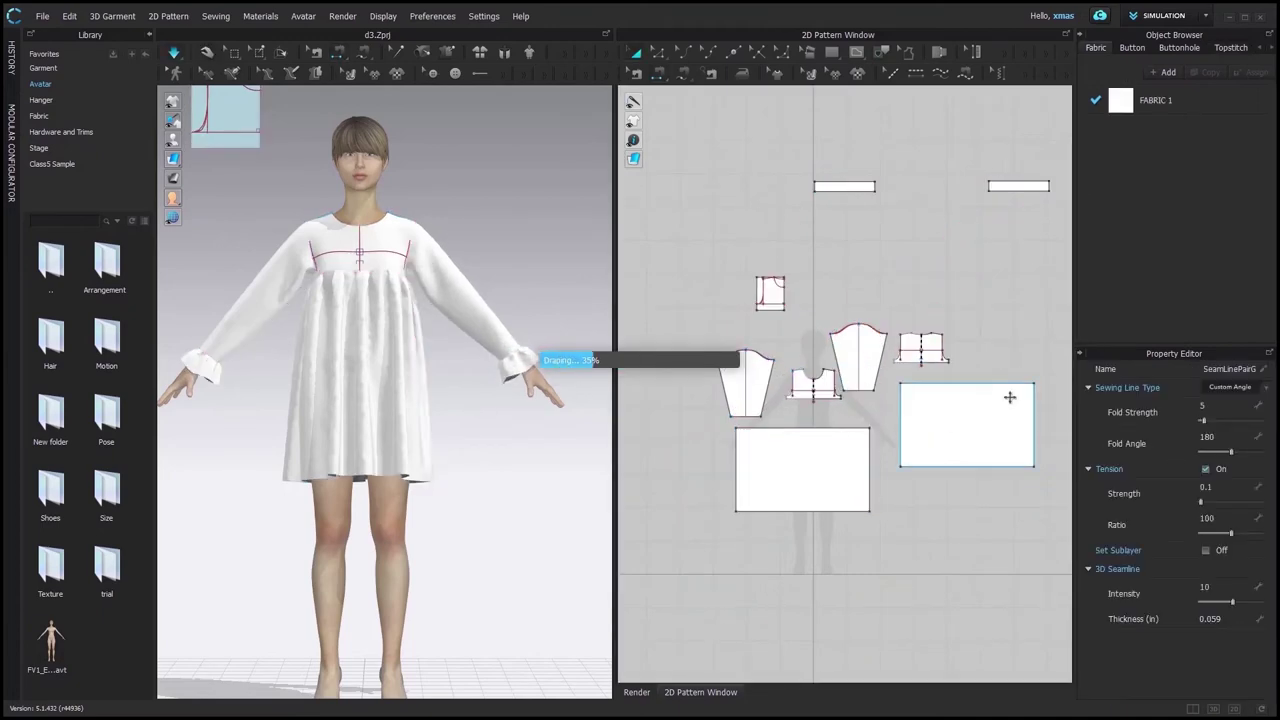
Measure the combined length of one front half and one back half of the neckline.
scroll(1009, 397, up, 2)
click(710, 365)
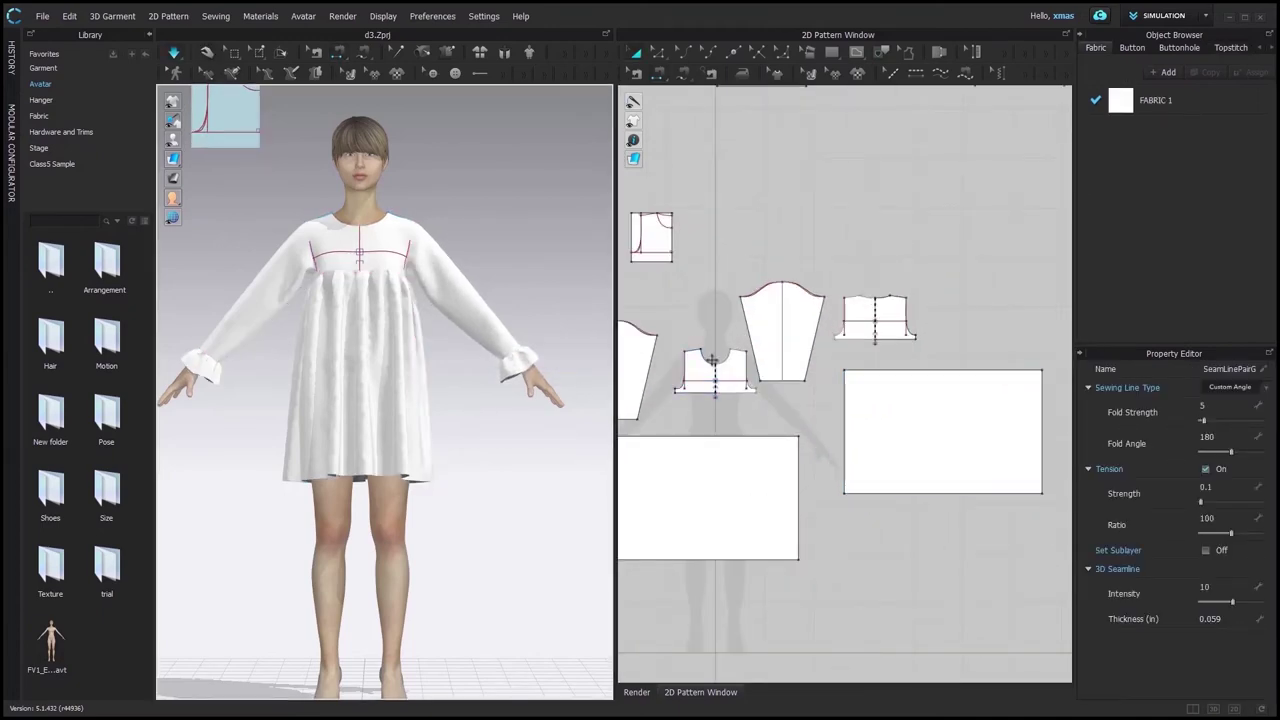
key(ctrl+a)
click(876, 303)
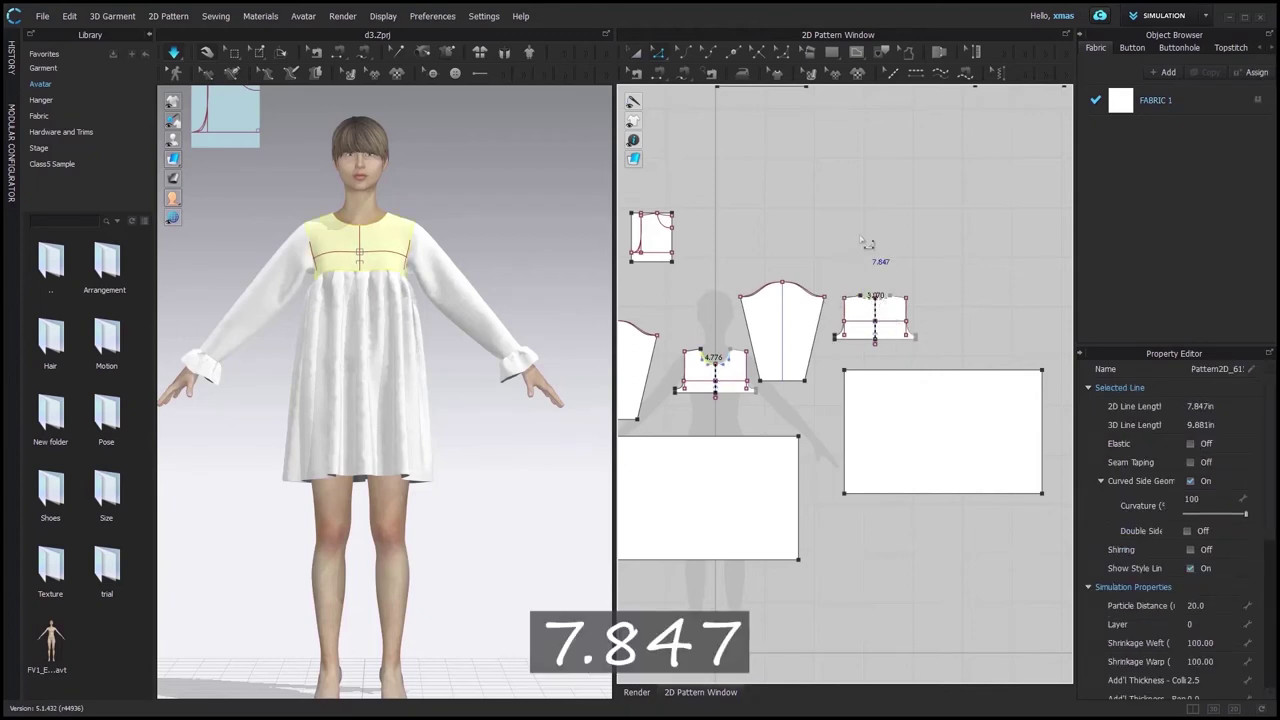
Create a rectangular collar strip 28 in wide and 2 in high above the back bodice.
scroll(864, 243, down, 3)
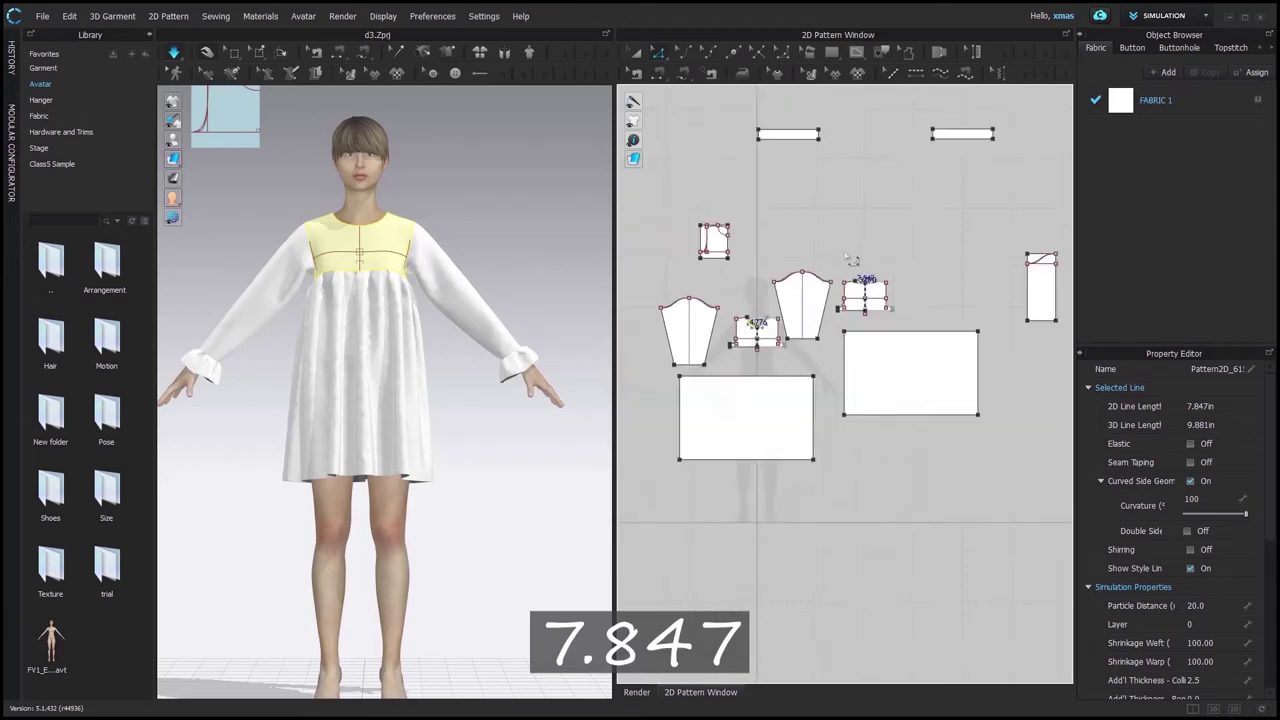
scroll(980, 270, up, 3)
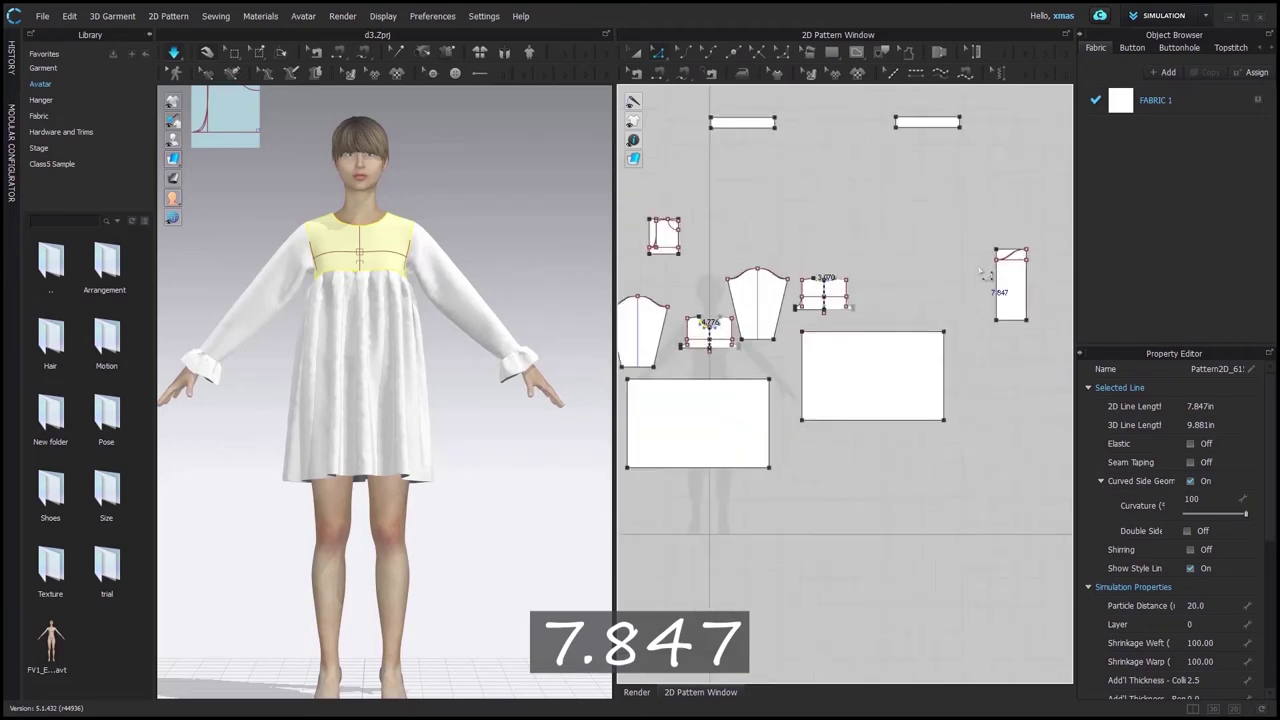
click(831, 52)
click(850, 86)
click(840, 262)
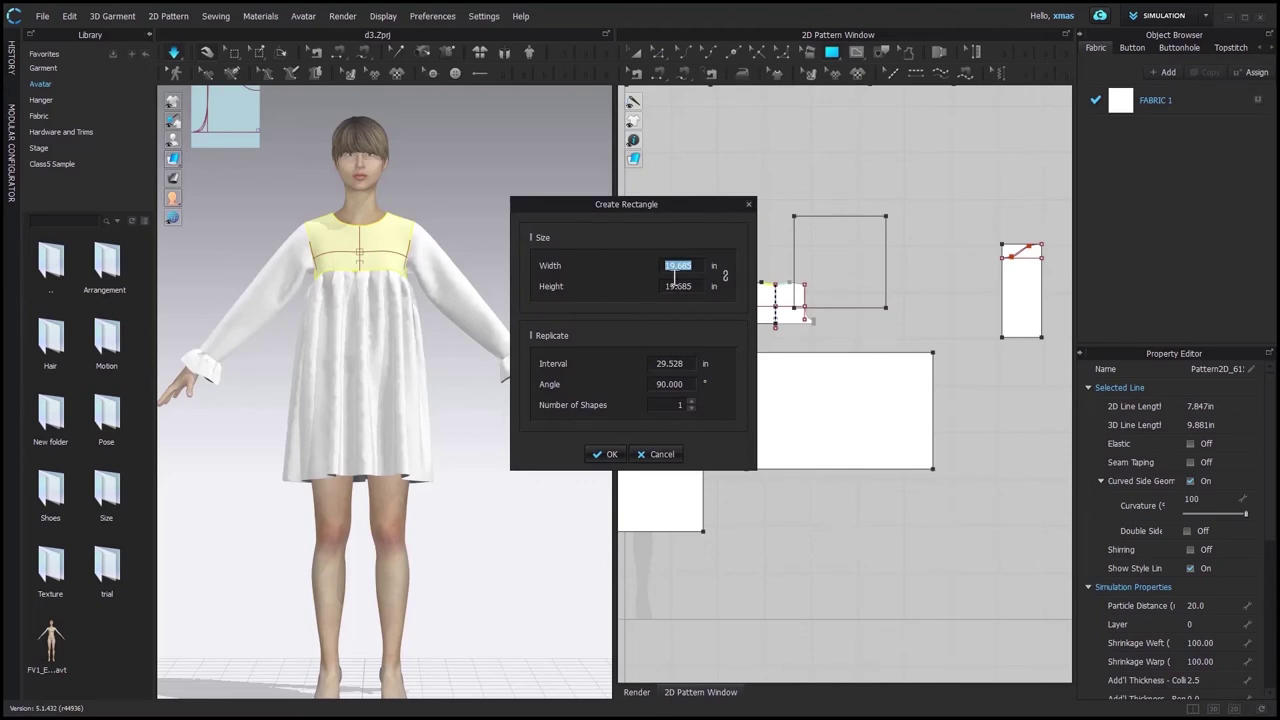
text(28)
text(2)
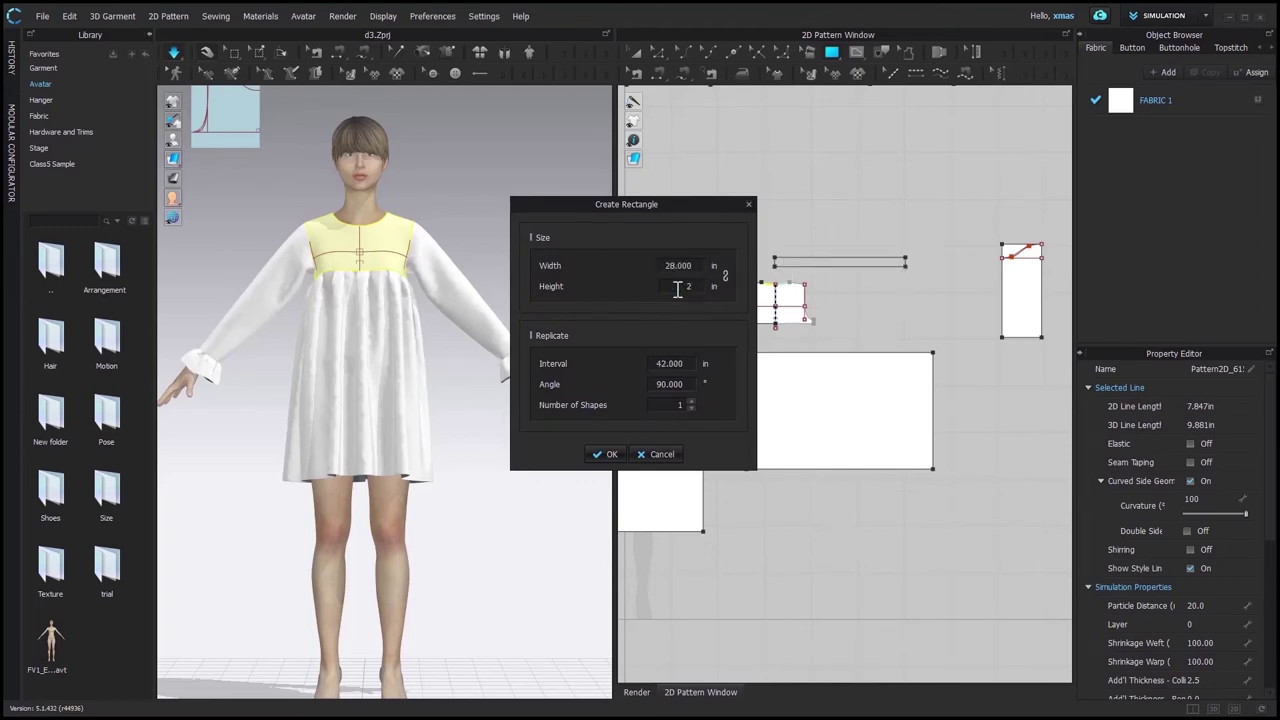
click(612, 454)
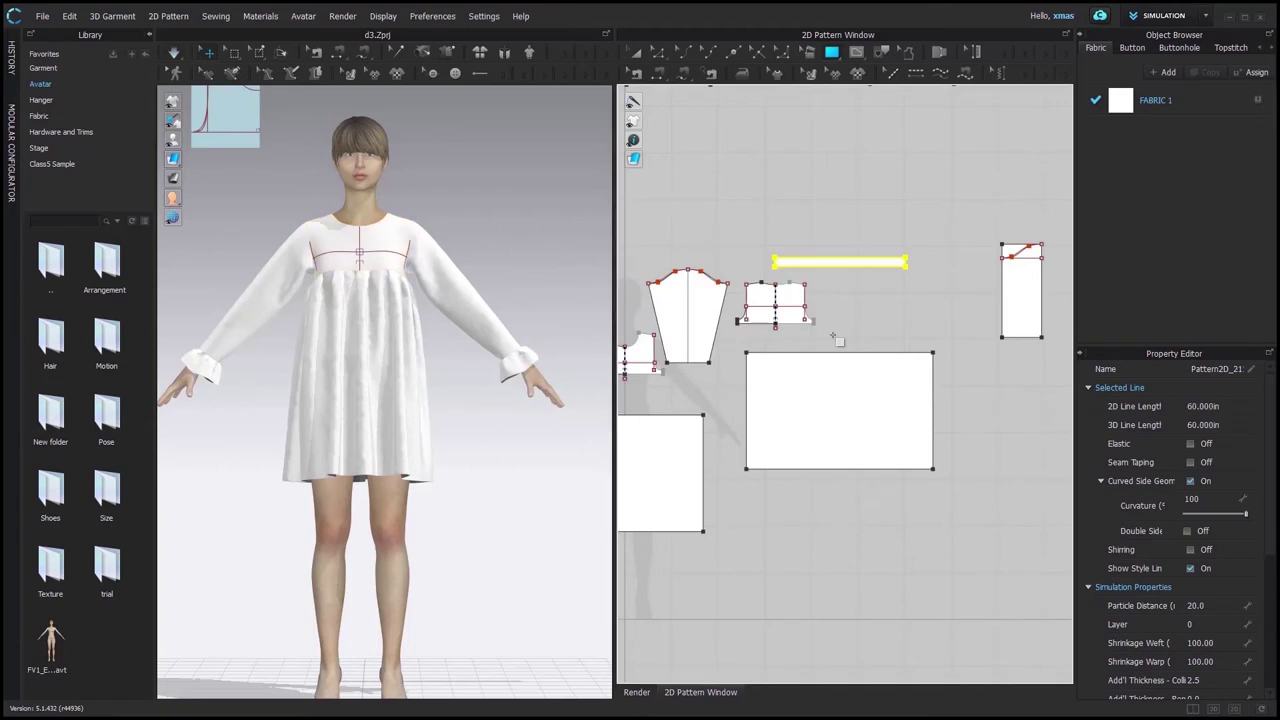
Split the collar strip's lower edge uniformly into two equal segments.
right_click(858, 278)
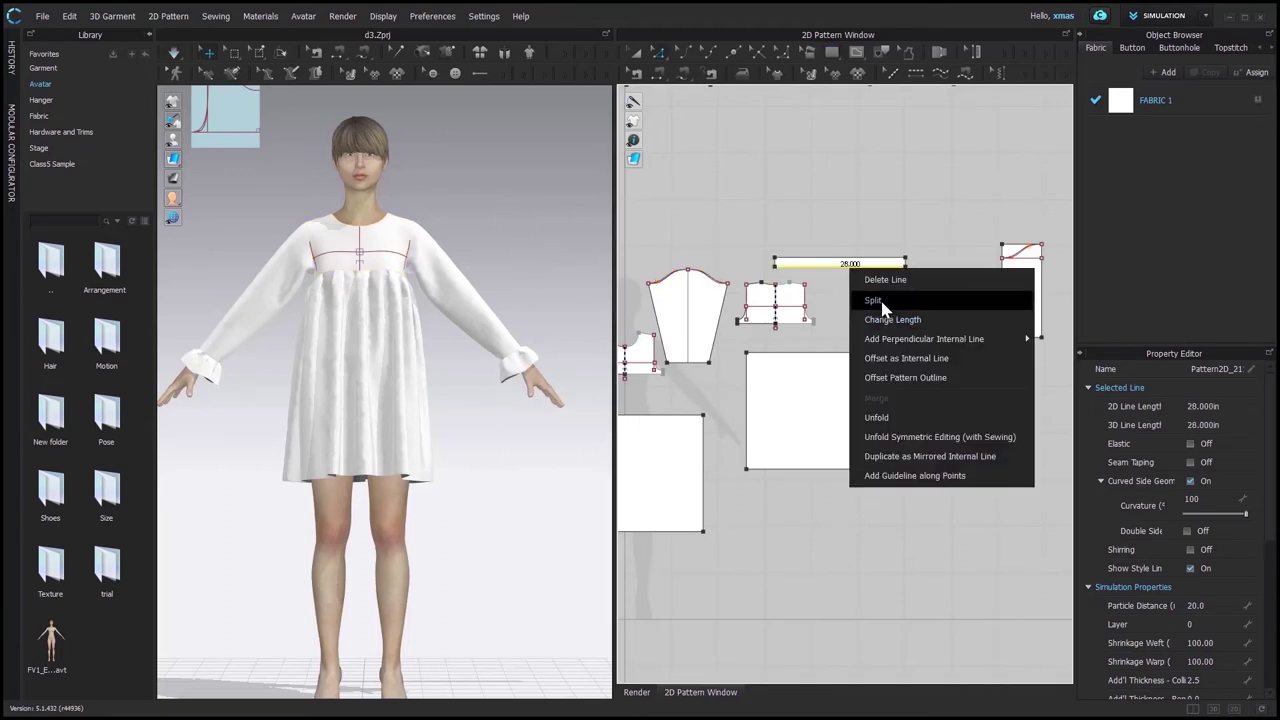
click(852, 292)
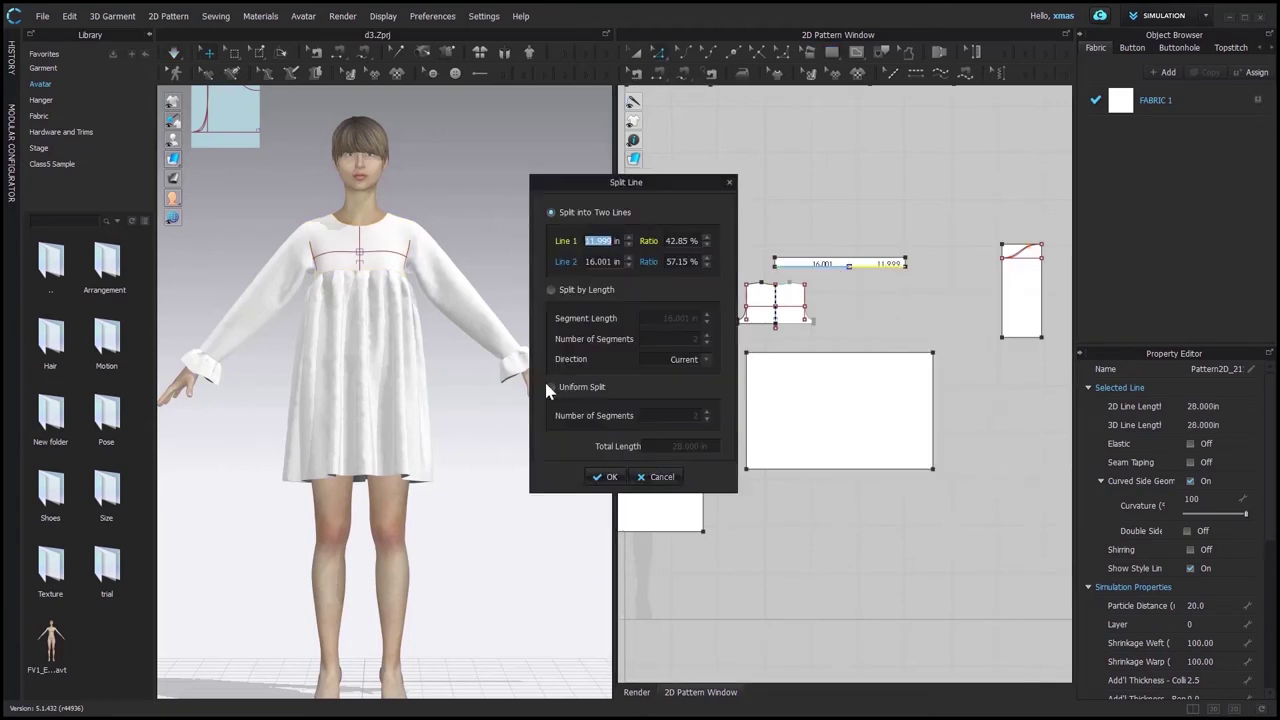
click(552, 387)
click(604, 477)
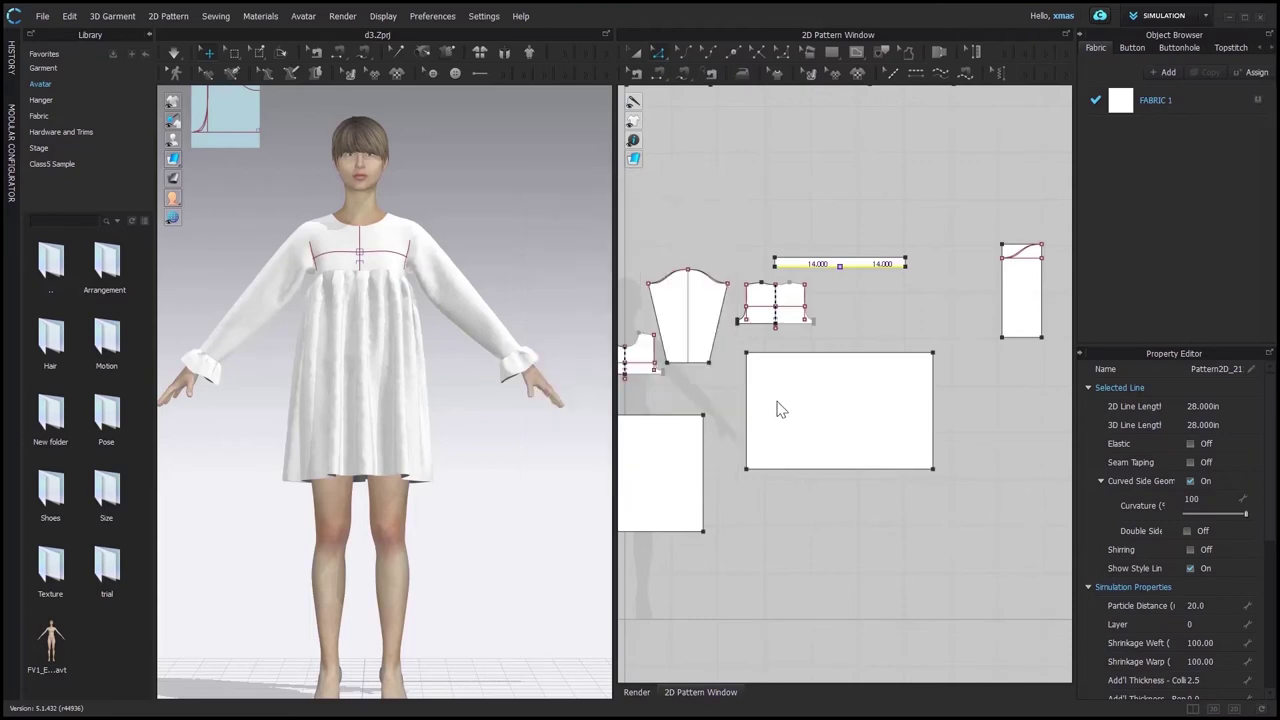
Sew one half of the collar strip's lower edge to the front and back neckline curves on one side.
scroll(778, 403, down, 3)
scroll(742, 404, up, 3)
click(683, 73)
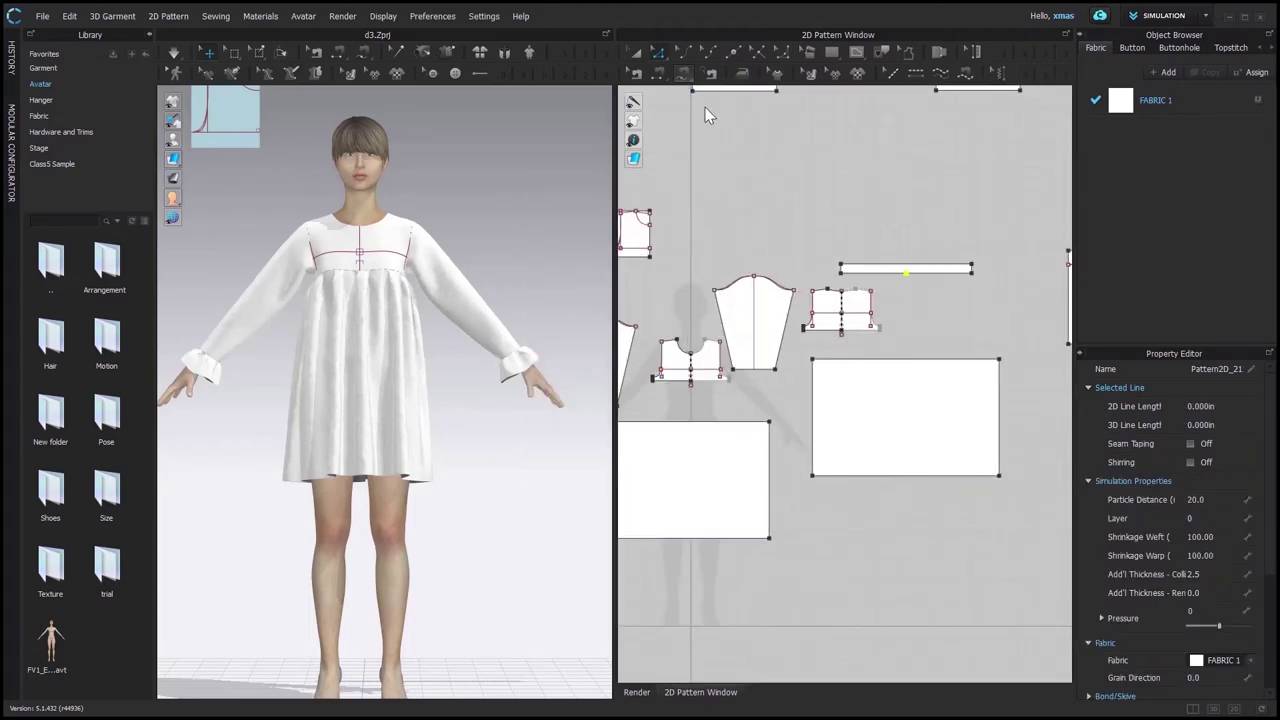
click(906, 273)
click(841, 273)
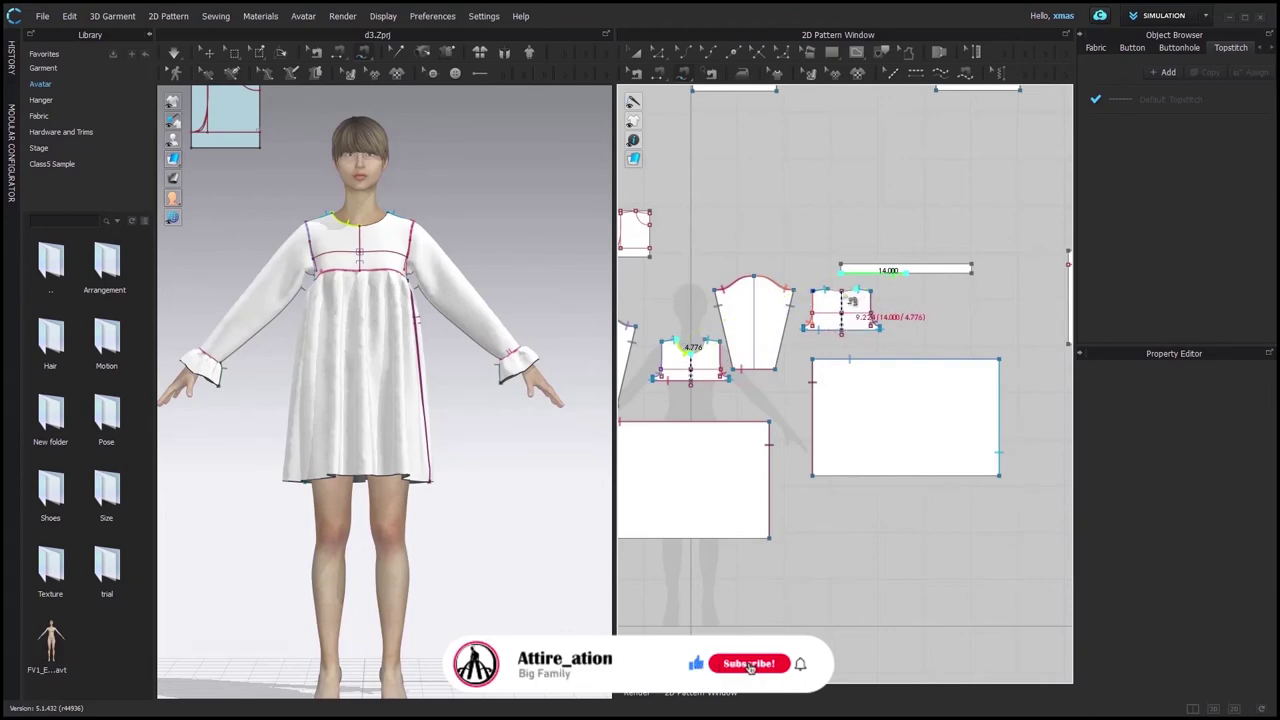
scroll(851, 301, up, 2)
key(Return)
Sew the other half of the collar strip's lower edge to the remaining back and front neckline curves.
scroll(443, 311, down, 4)
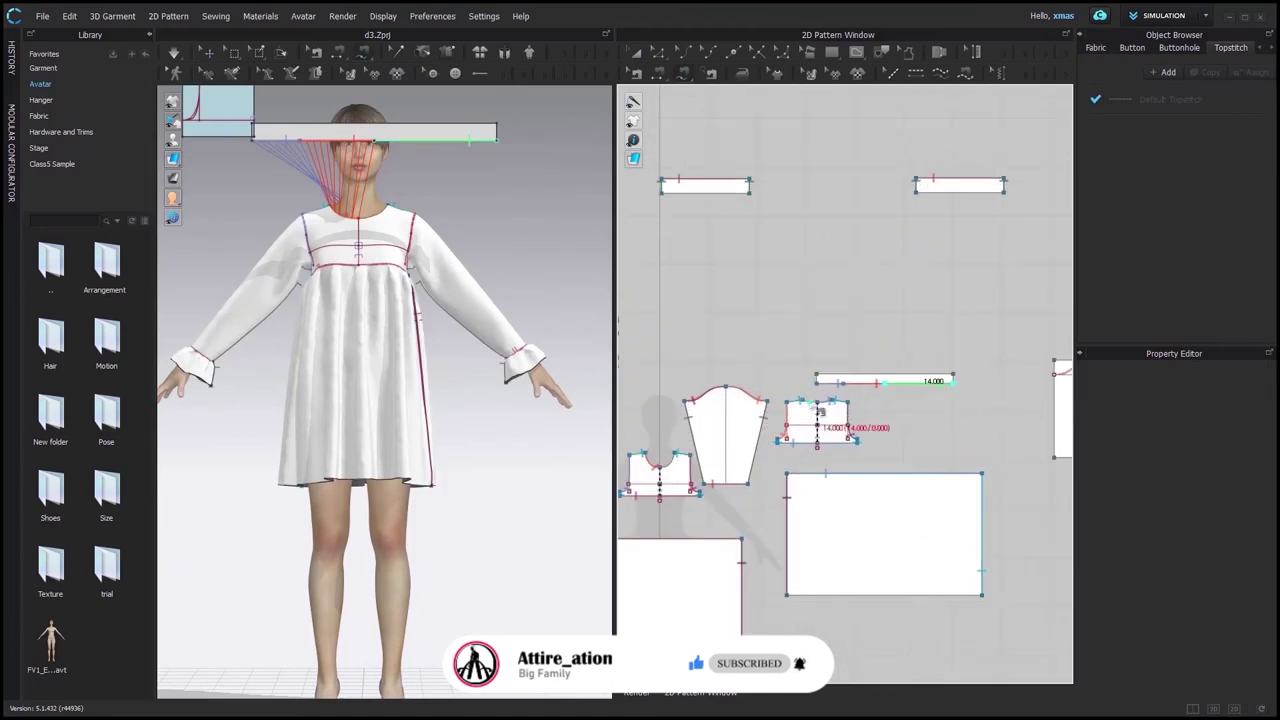
click(953, 384)
scroll(674, 459, up, 2)
click(675, 448)
click(651, 472)
key(Return)
Place the collar strip on the neckline with Superimpose (Under) and simulate the garment.
click(635, 53)
right_click(387, 128)
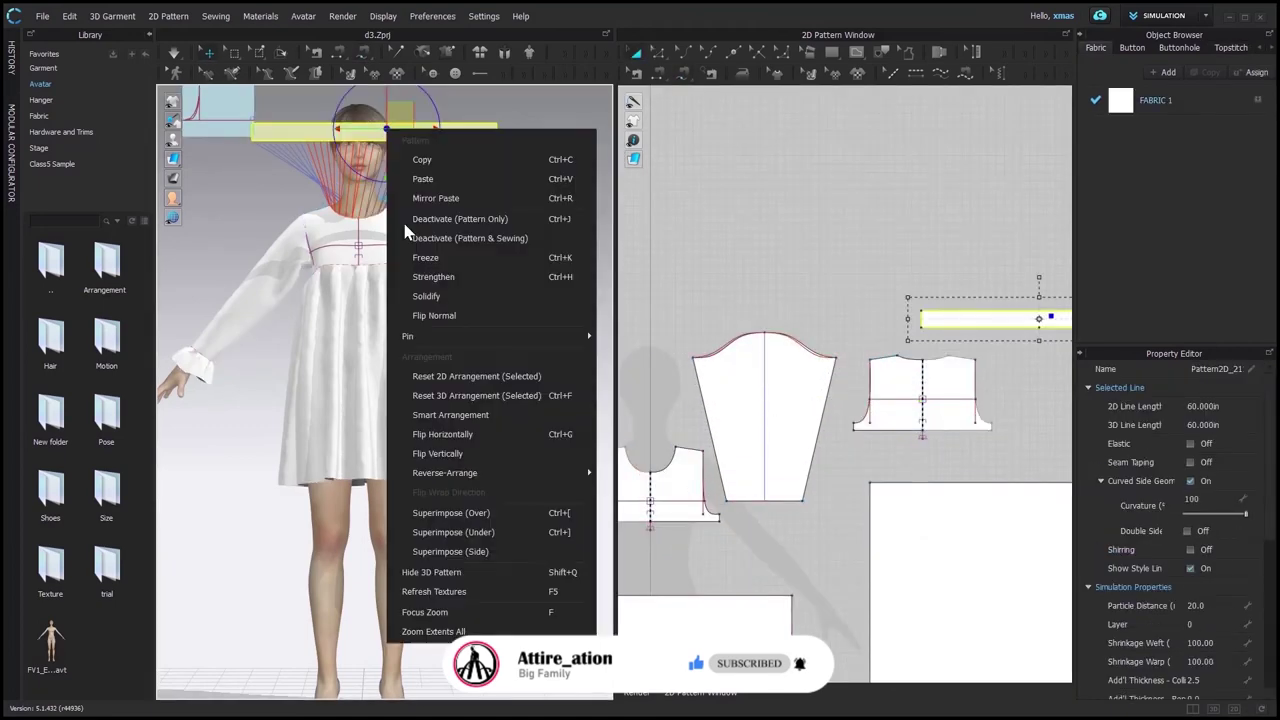
click(470, 532)
key(space)
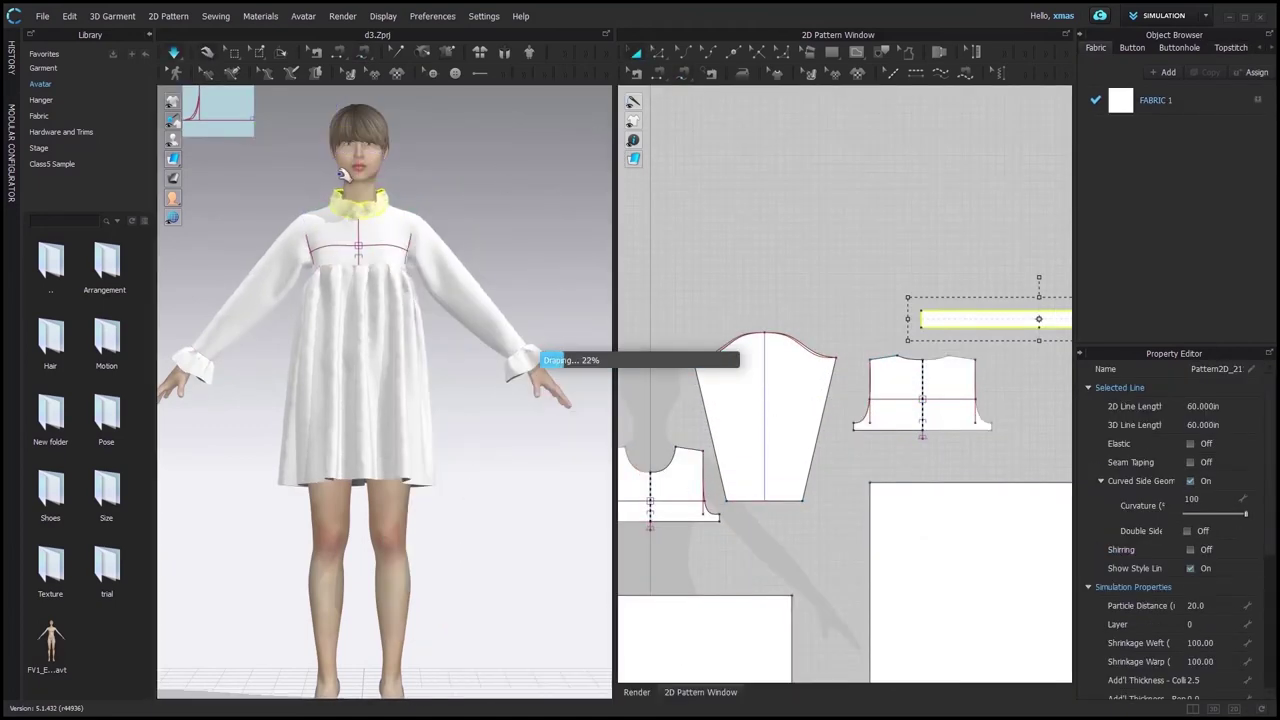
scroll(354, 180, up, 2)
right_drag(406, 229, 432, 215)
middle_drag(432, 215, 443, 406)
right_drag(443, 406, 486, 361)
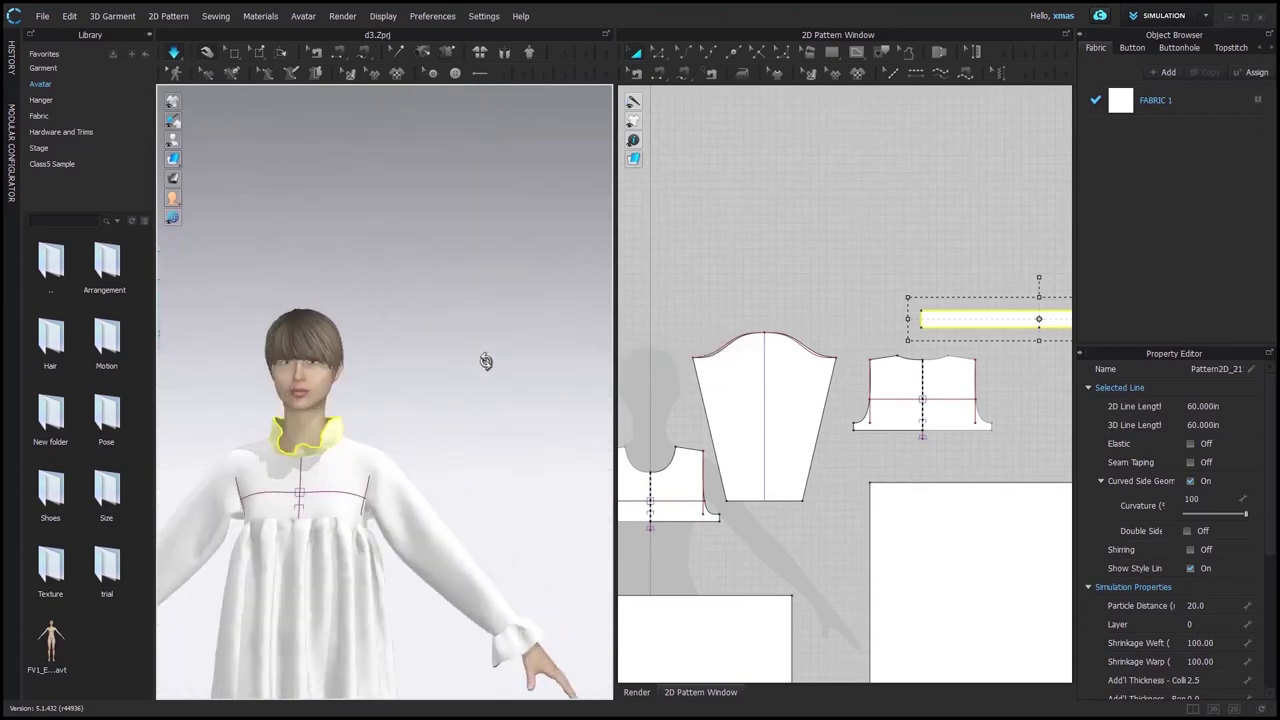
Move one short end of the collar strip outward by 5 in to lengthen the strip.
scroll(612, 396, down, 2)
scroll(1000, 371, up, 2)
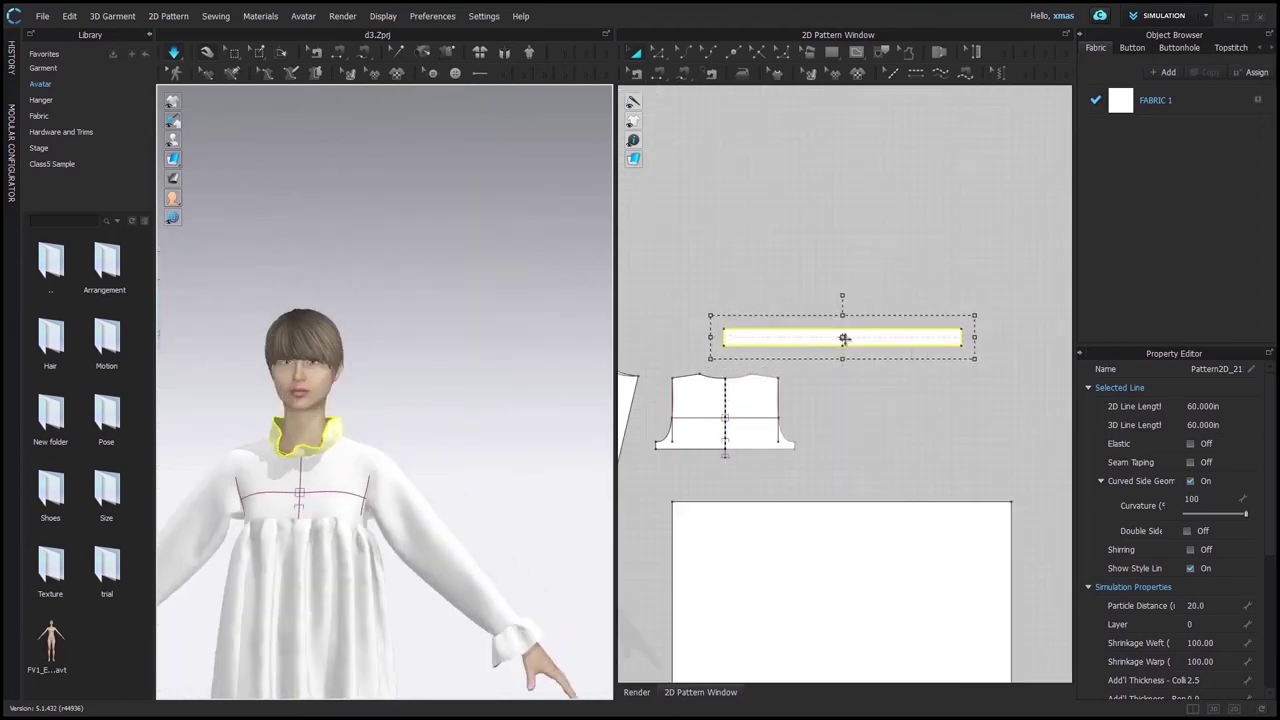
click(734, 350)
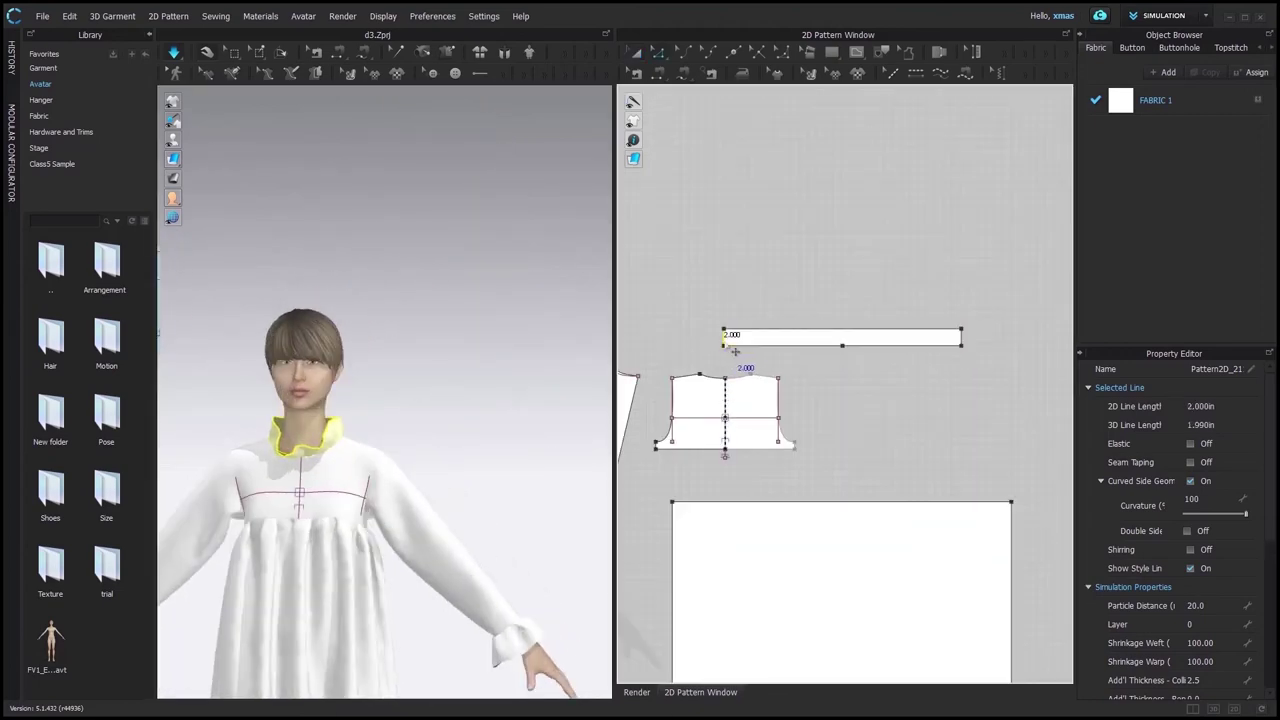
drag(726, 346, 704, 343)
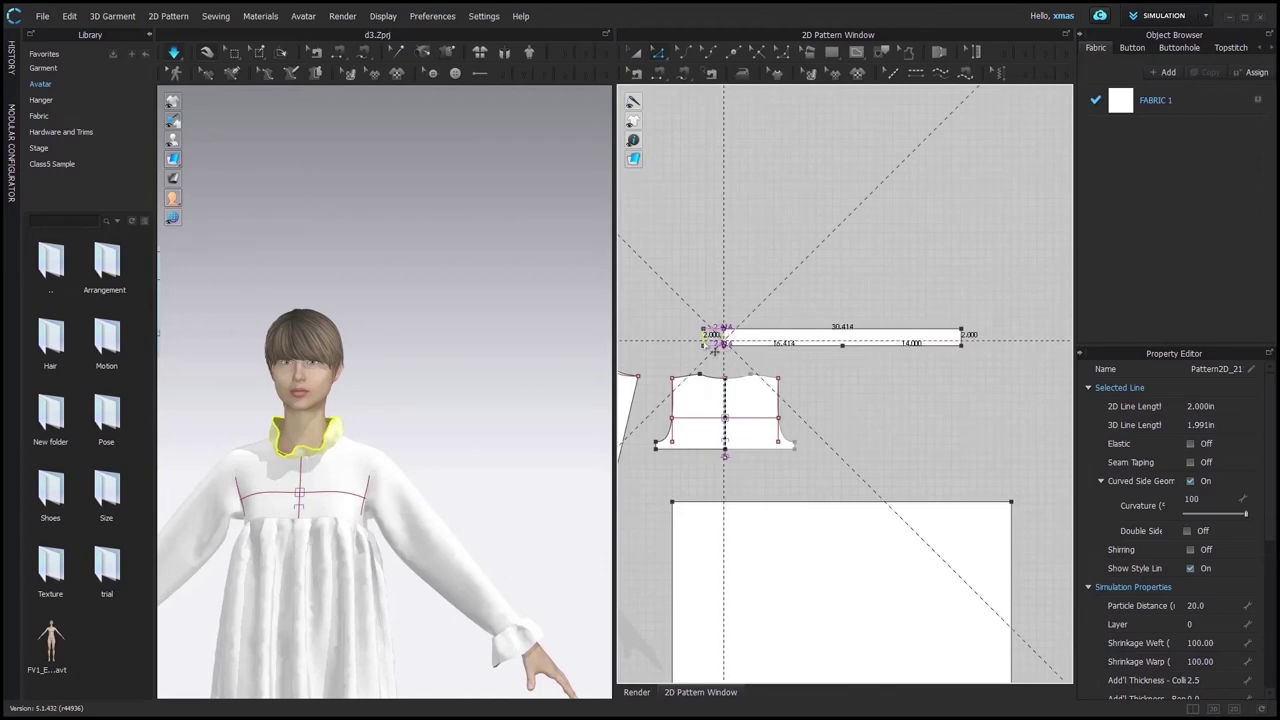
right_click(704, 343)
click(610, 390)
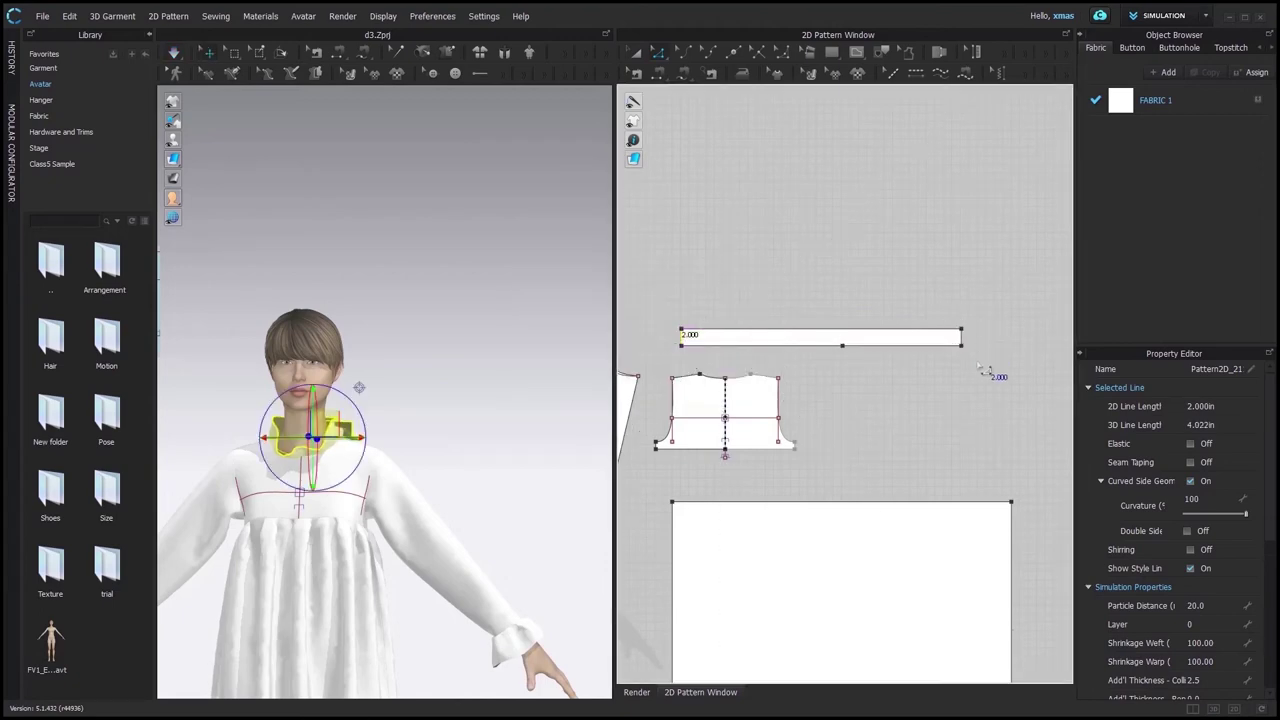
Move the opposite short end of the collar strip outward by 5 in.
drag(962, 340, 981, 340)
right_click(981, 340)
text(5)
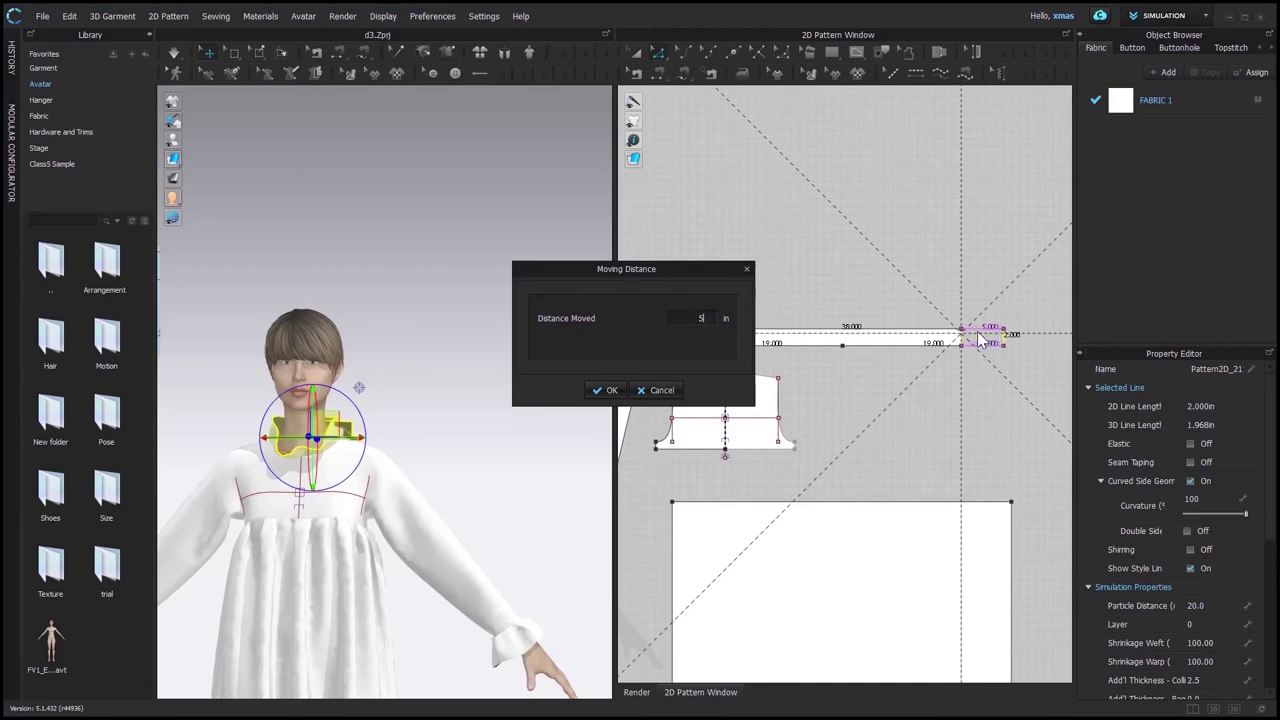
key(Return)
Move both side divisions of the collar strip's neckline seams inward, making the outer segments about 10.4 in and 9.5 in, and simulate the garment.
click(633, 76)
scroll(741, 350, up, 2)
click(751, 349)
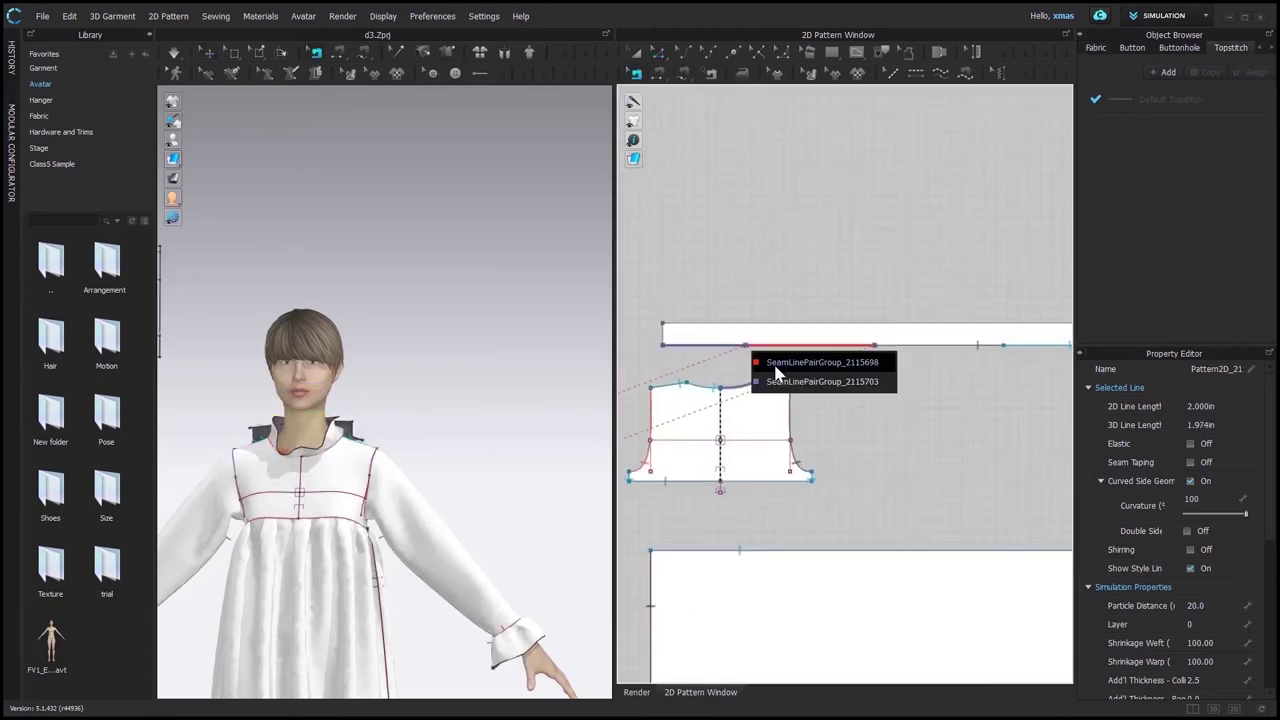
click(774, 370)
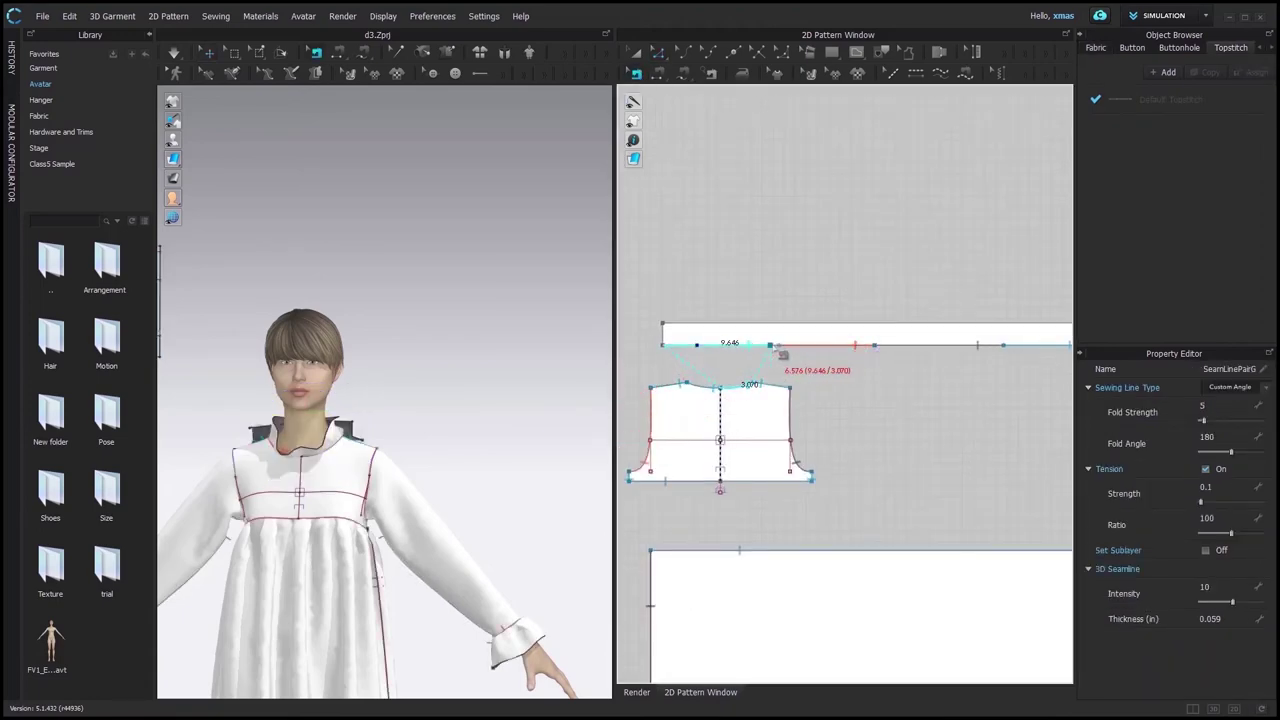
scroll(742, 375, down, 2)
scroll(975, 350, up, 2)
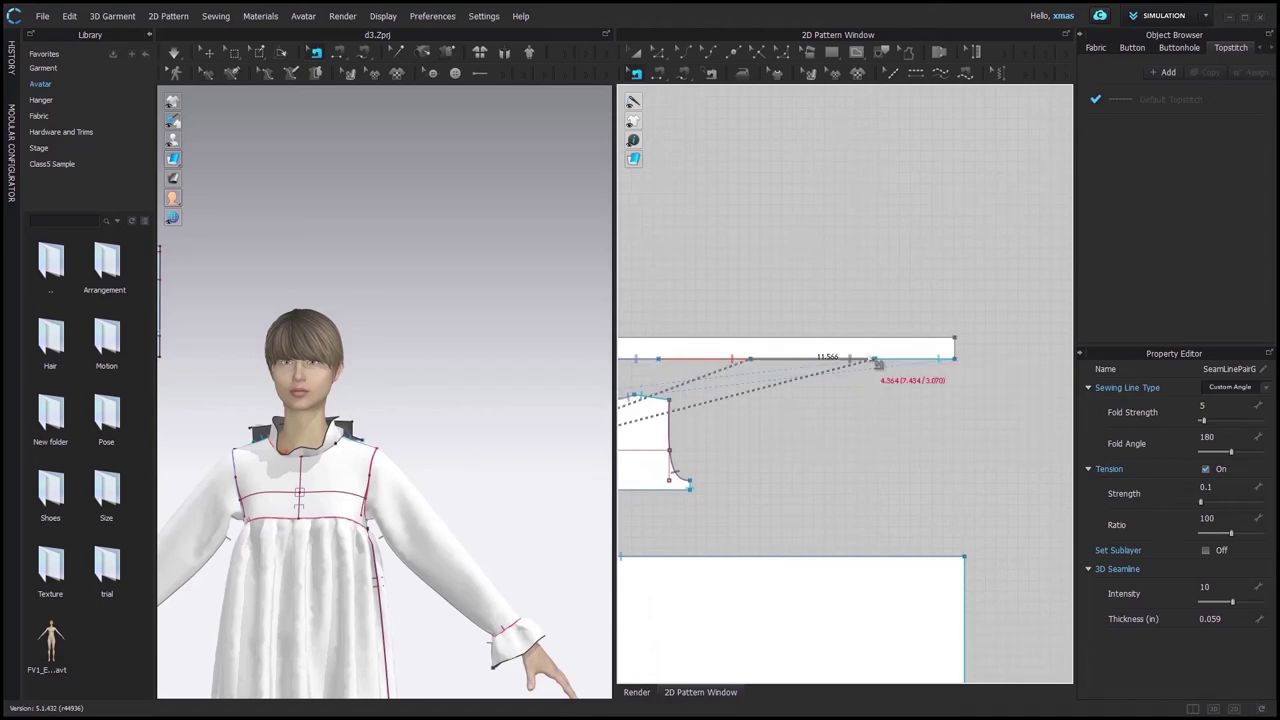
drag(880, 362, 852, 360)
scroll(369, 403, down, 2)
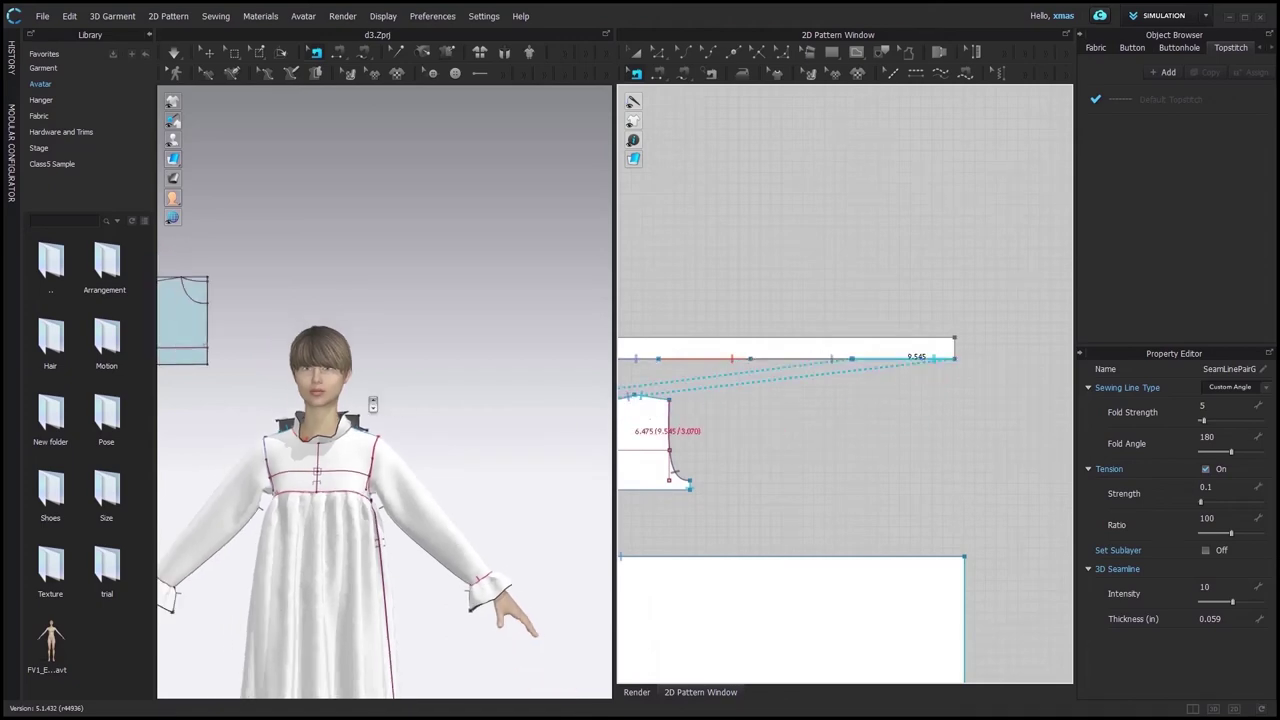
scroll(368, 403, up, 4)
key(space)
middle_drag(343, 446, 474, 457)
scroll(815, 422, down, 5)
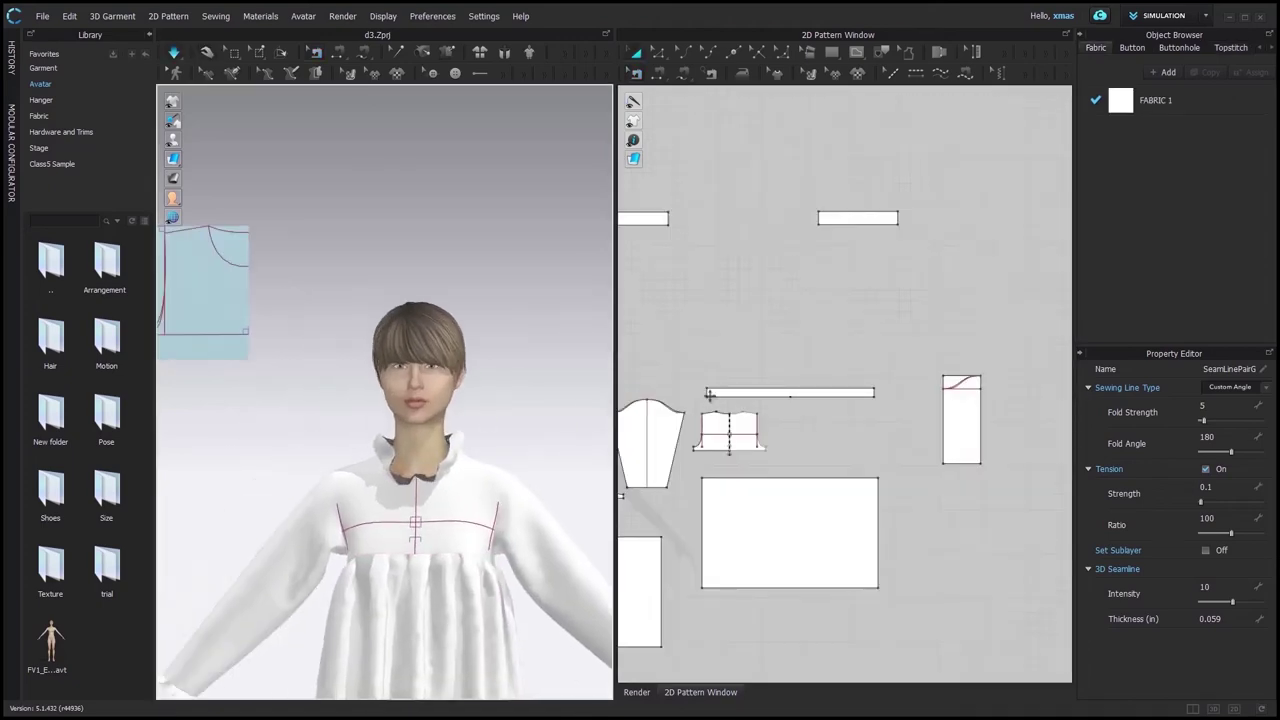
Sew the two short ends of the collar strip together with Segment Sewing and simulate the garment.
scroll(709, 391, up, 3)
key(n)
click(709, 395)
click(1008, 398)
right_drag(450, 432, 194, 434)
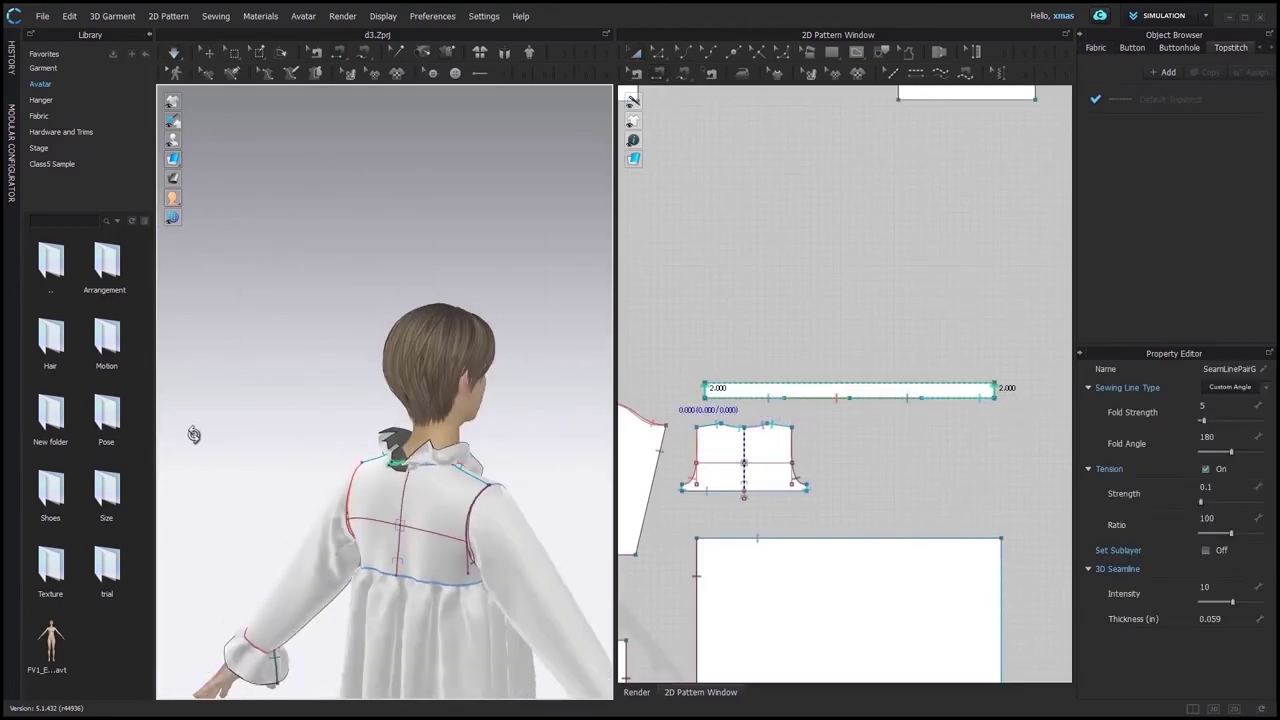
key(space)
scroll(735, 450, up, 3)
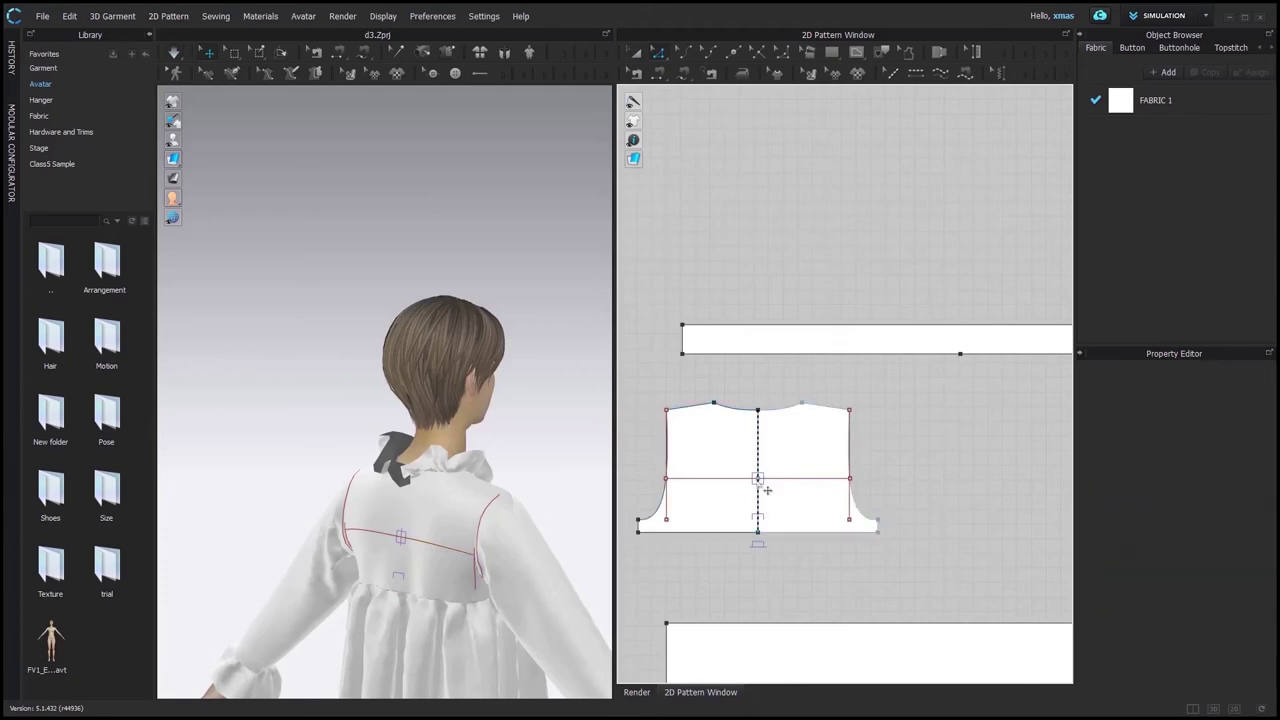
Try to split the back bodice's centre line 5 in below the neckline and simulate the garment.
click(769, 419)
right_click(758, 410)
click(775, 467)
double_click(661, 318)
text(5)
key(Return)
scroll(758, 448, up, 3)
right_drag(350, 545, 443, 557)
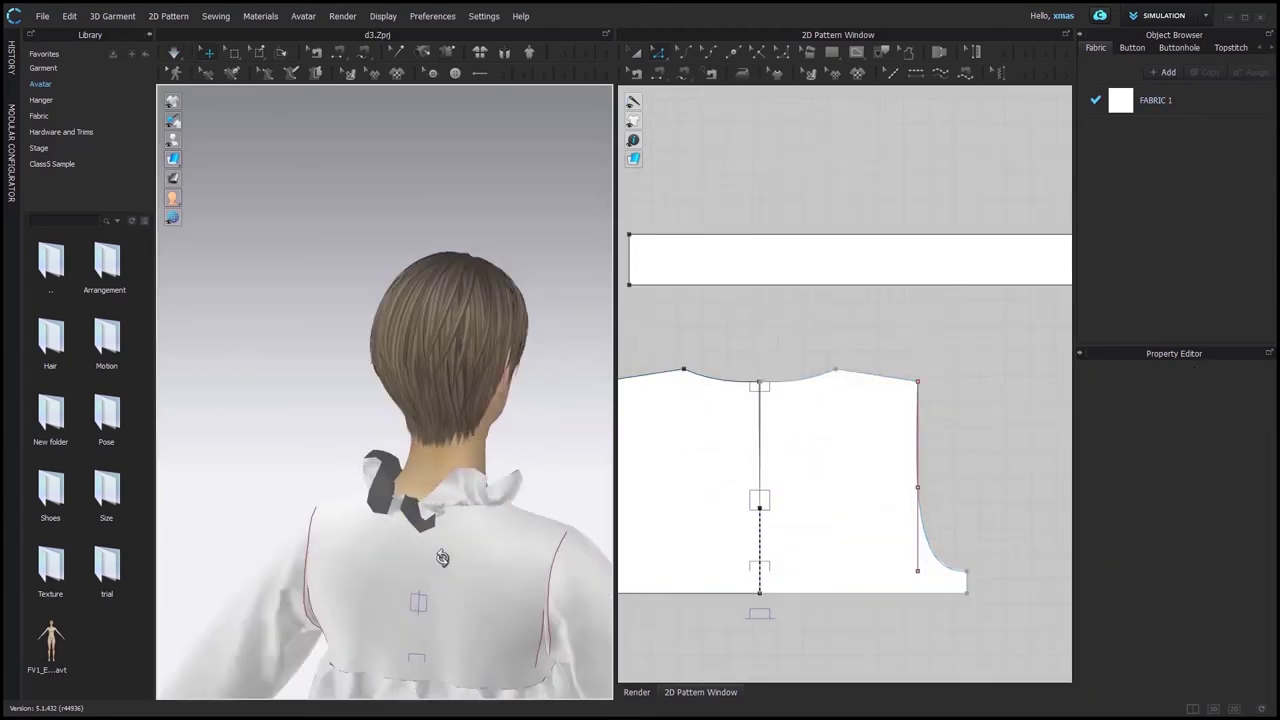
key(space)
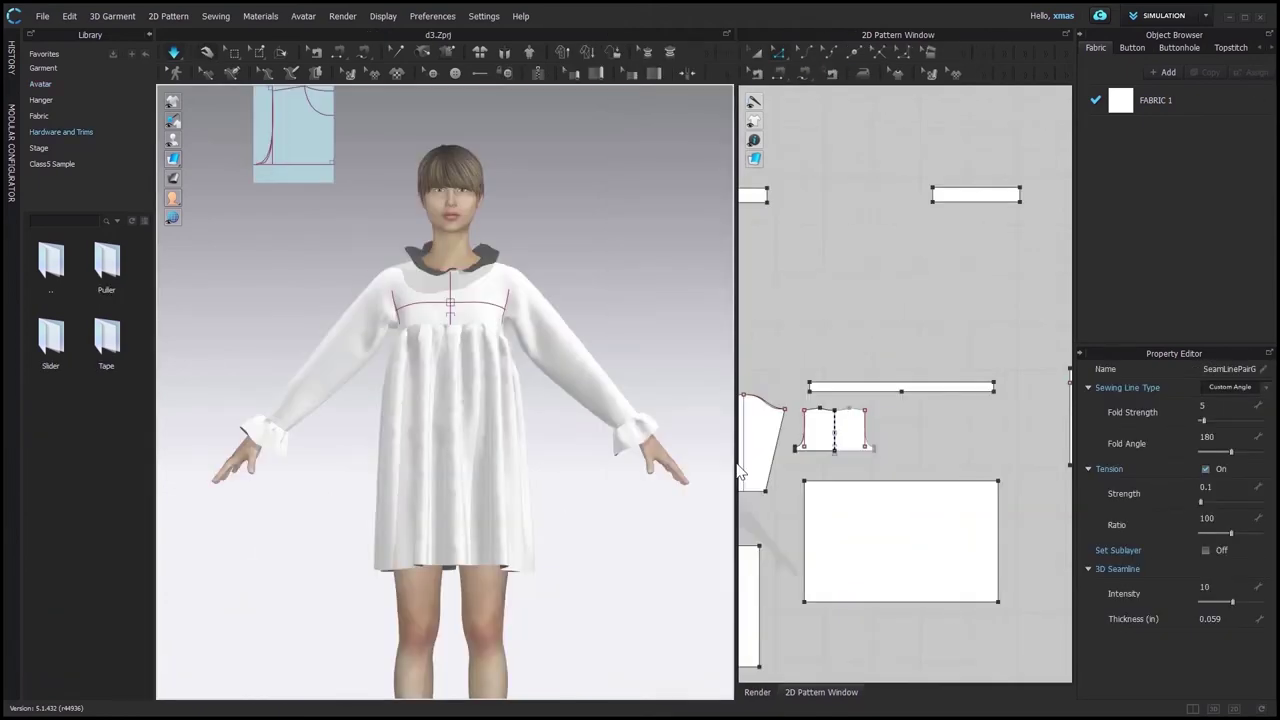
Select all four collar-to-neckline seams and set their Fold Strength to 10 and Fold Angle to 0.
drag(737, 472, 714, 466)
right_drag(690, 400, 768, 202)
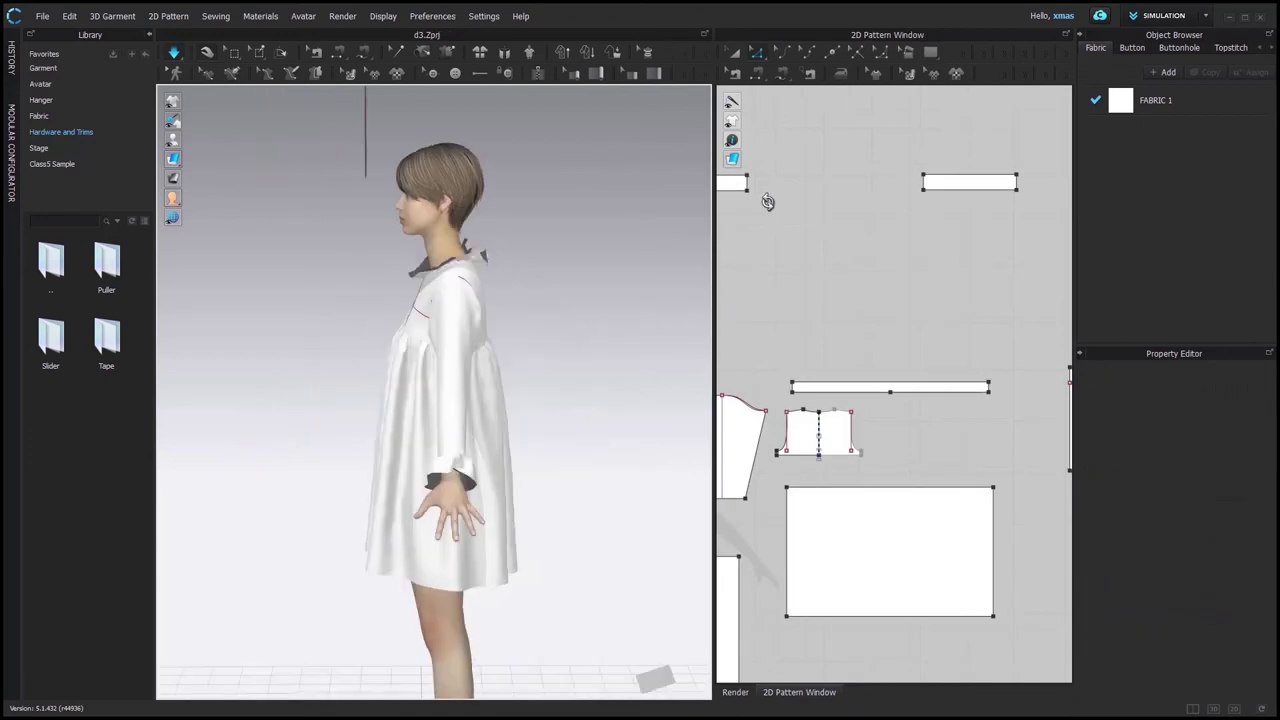
click(735, 74)
scroll(884, 390, up, 3)
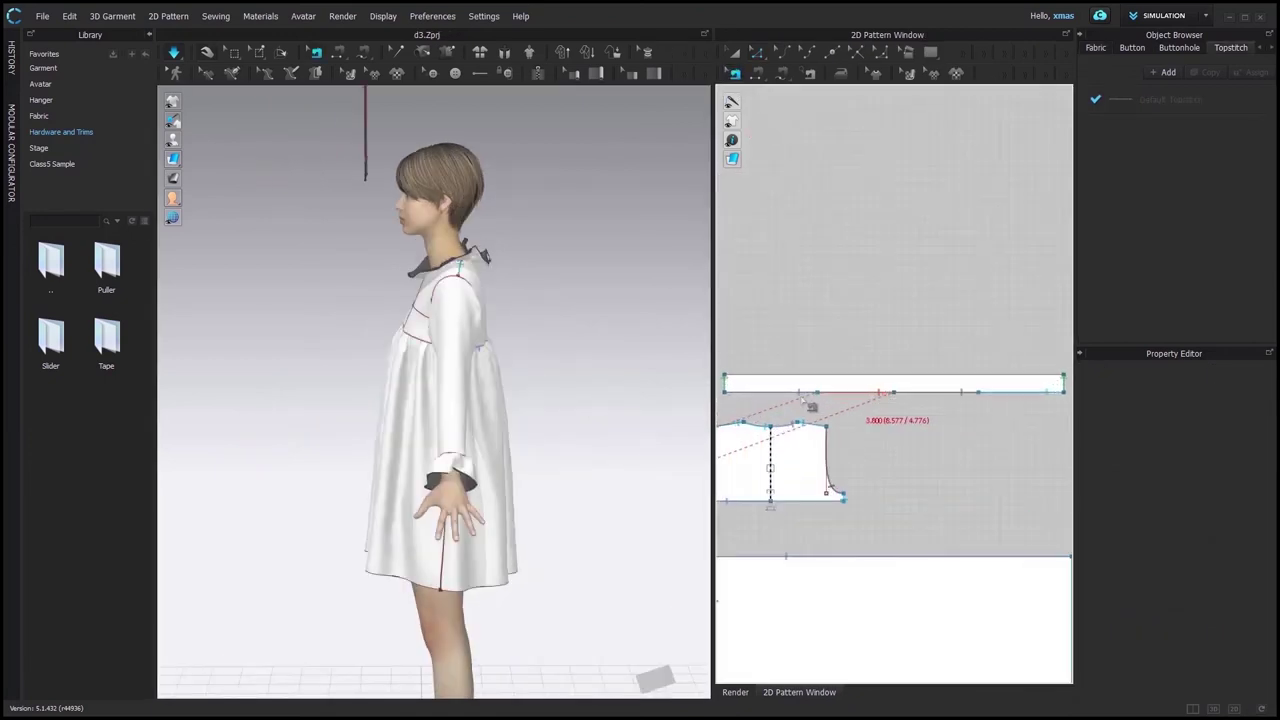
click(814, 395)
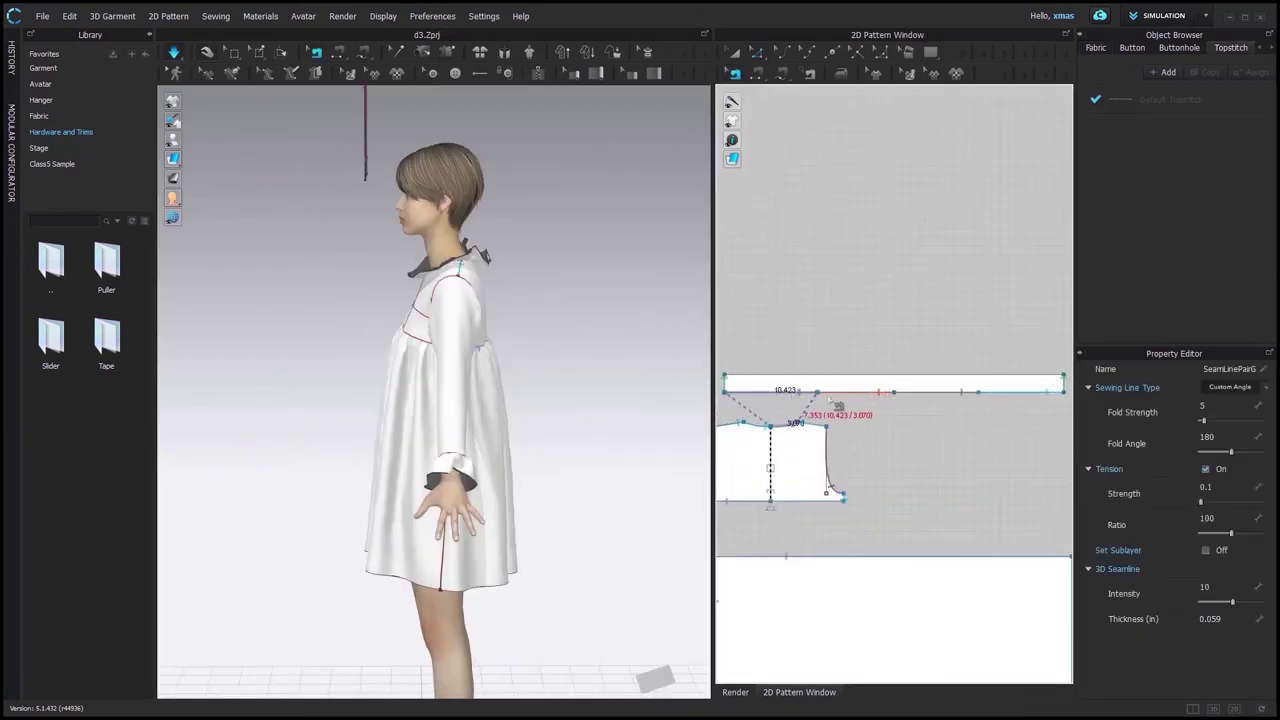
click(980, 393)
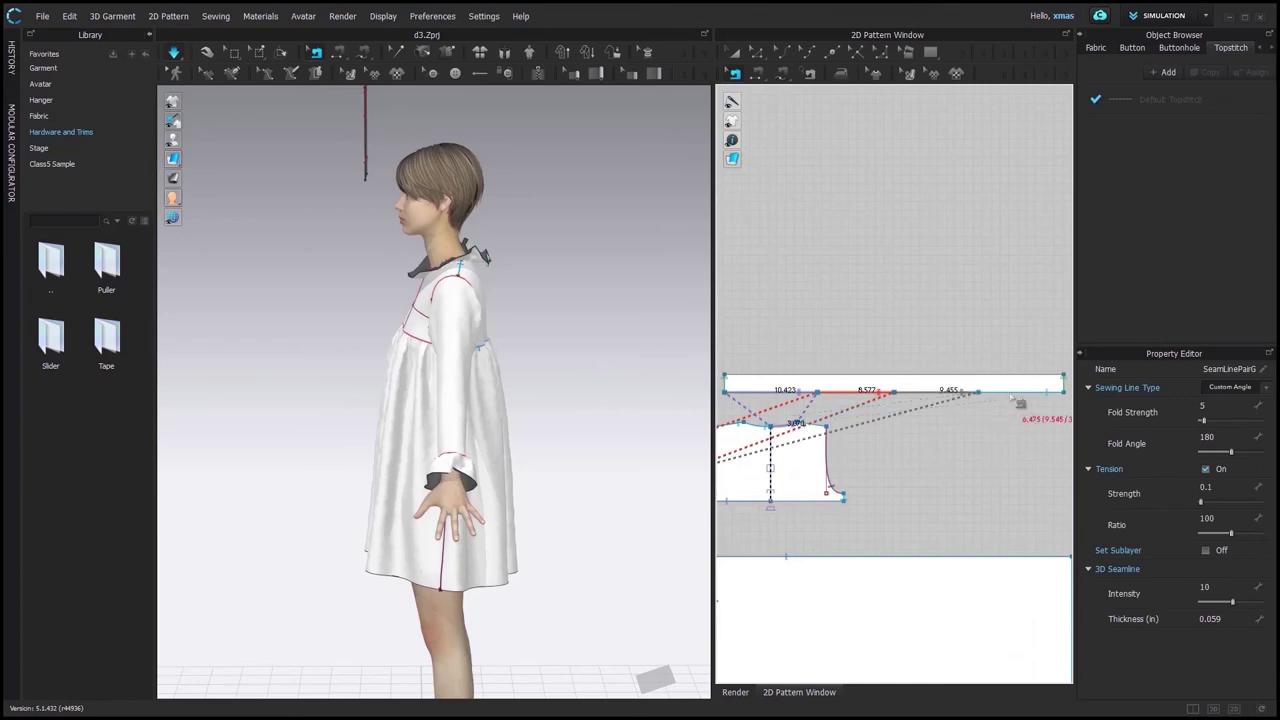
click(1215, 408)
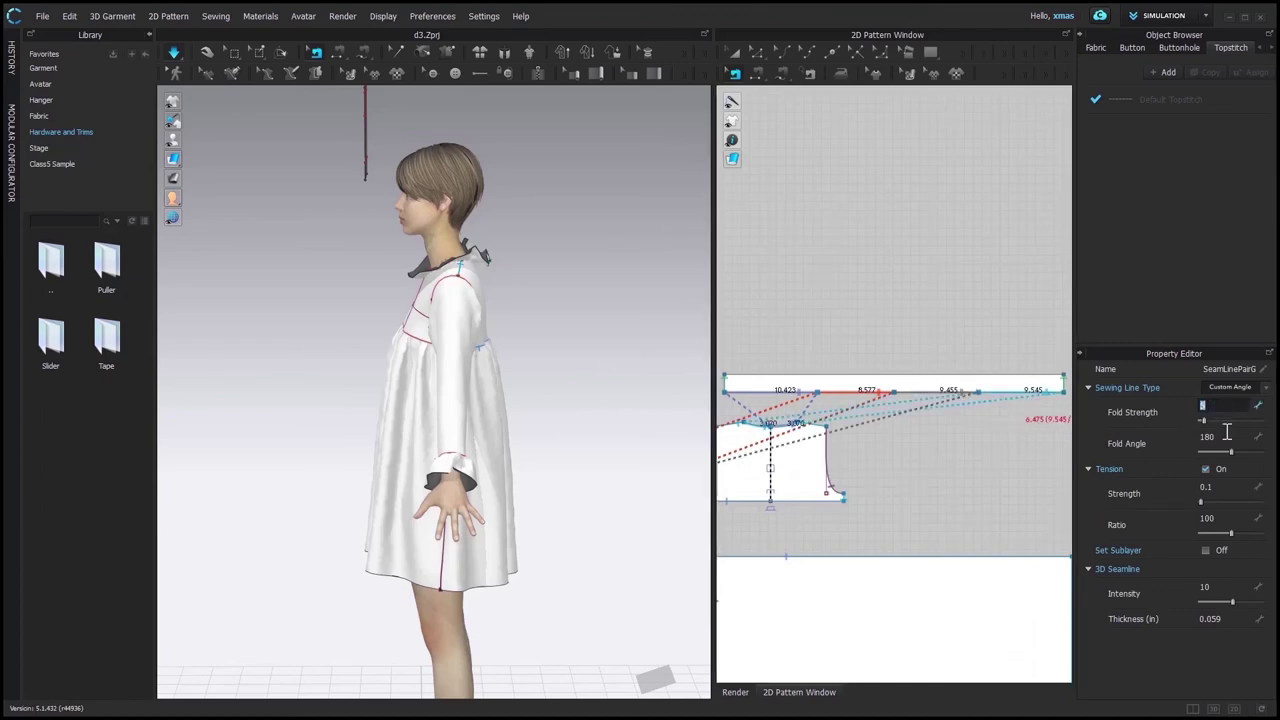
click(1210, 437)
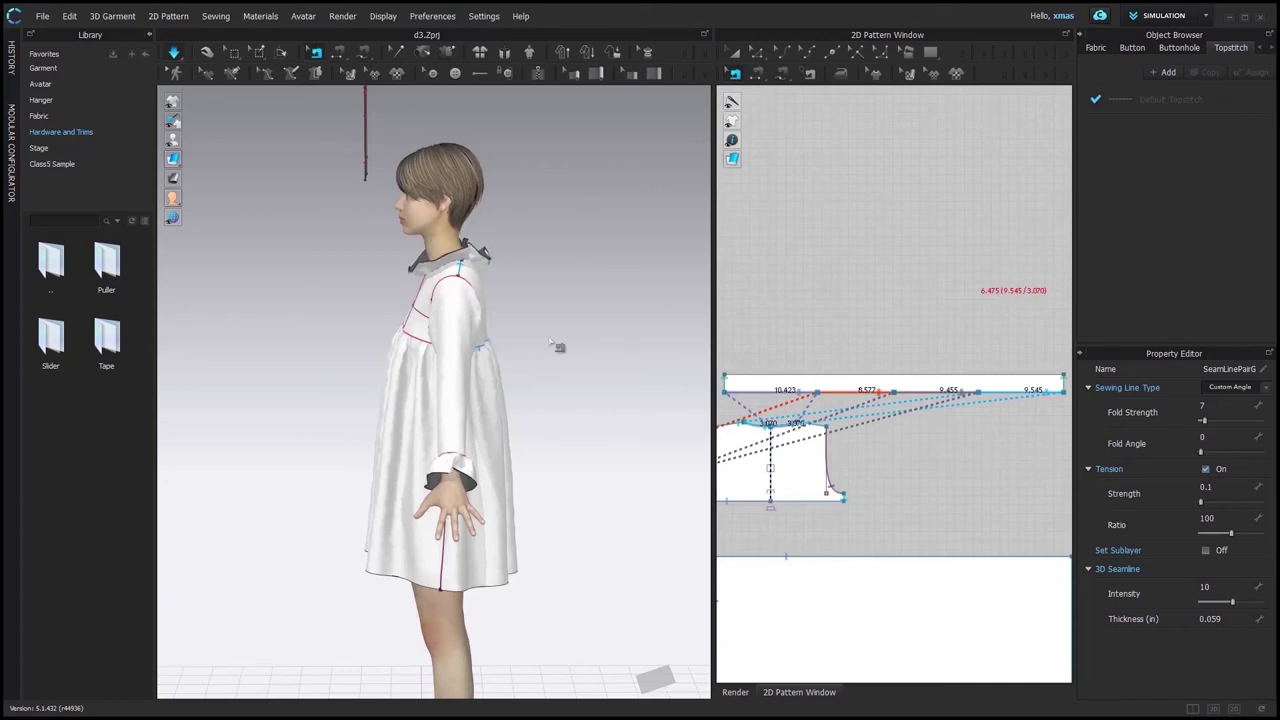
mouse_move(501, 363)
right_down()
mouse_move(580, 343)
mouse_move(501, 350)
right_up()
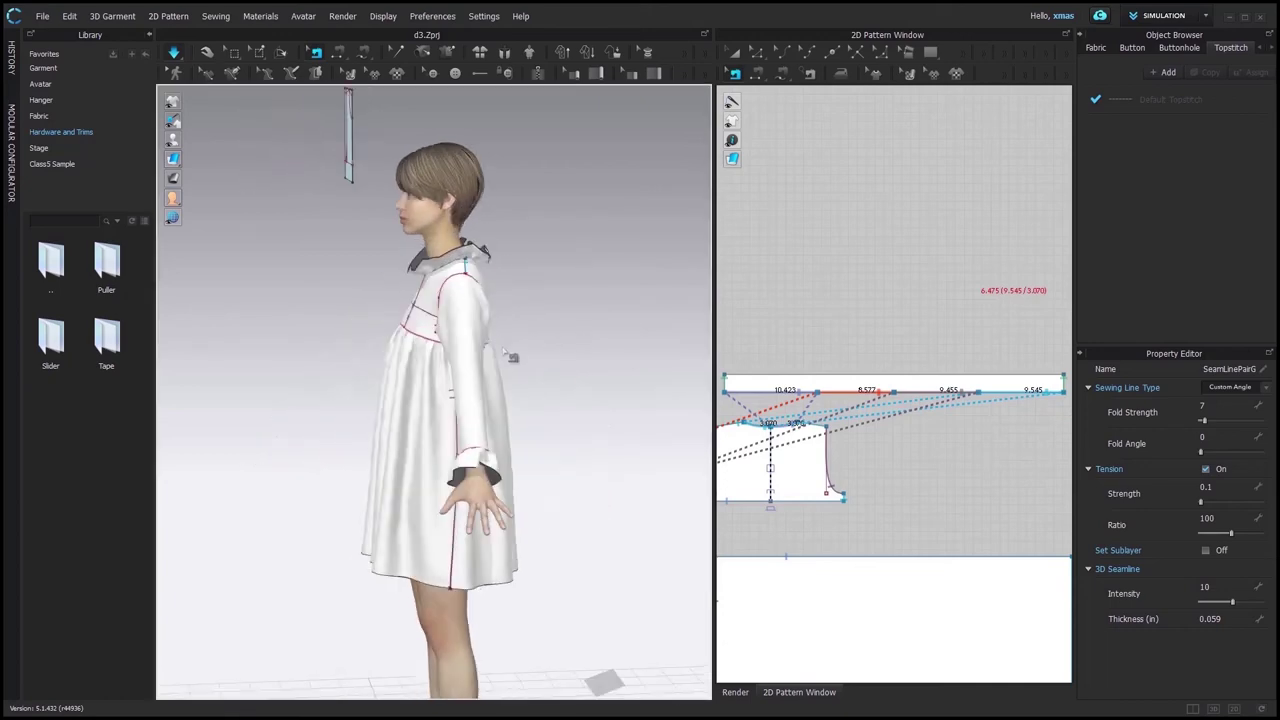
click(1215, 405)
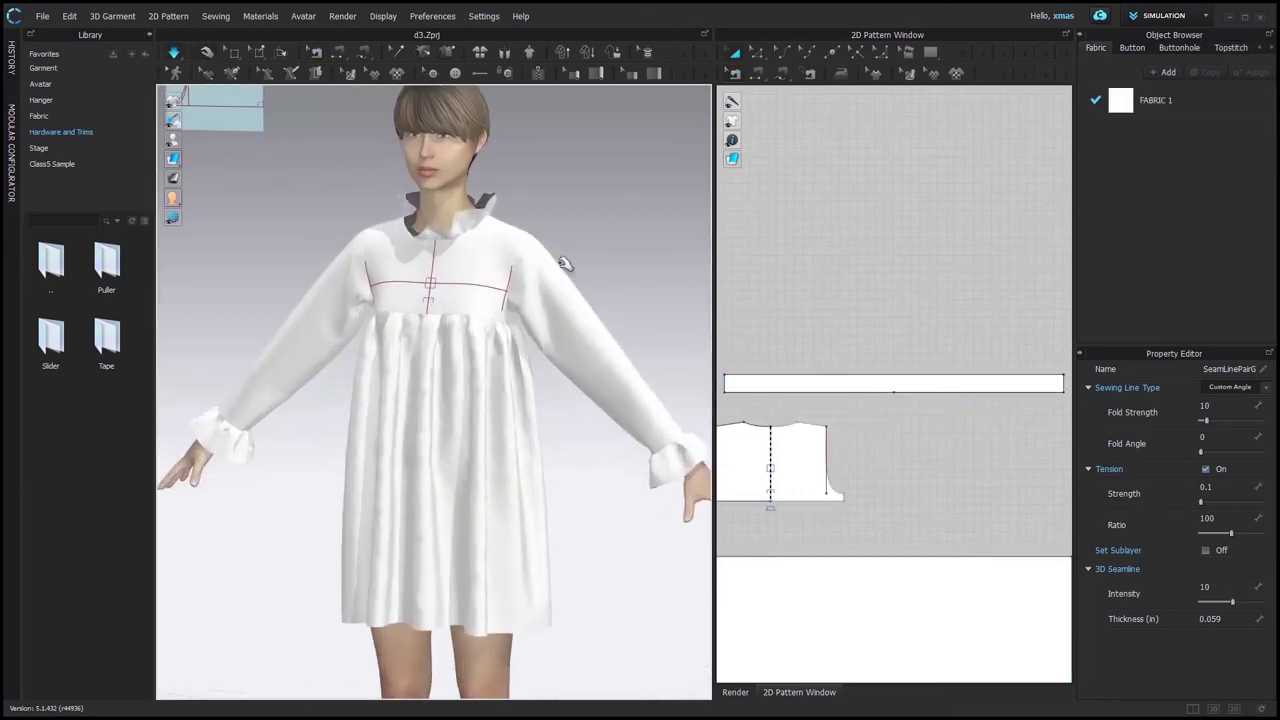
Move the collar strip's upper edge up by 2 in and simulate the garment, adjusting the drape of the collar.
key(Return)
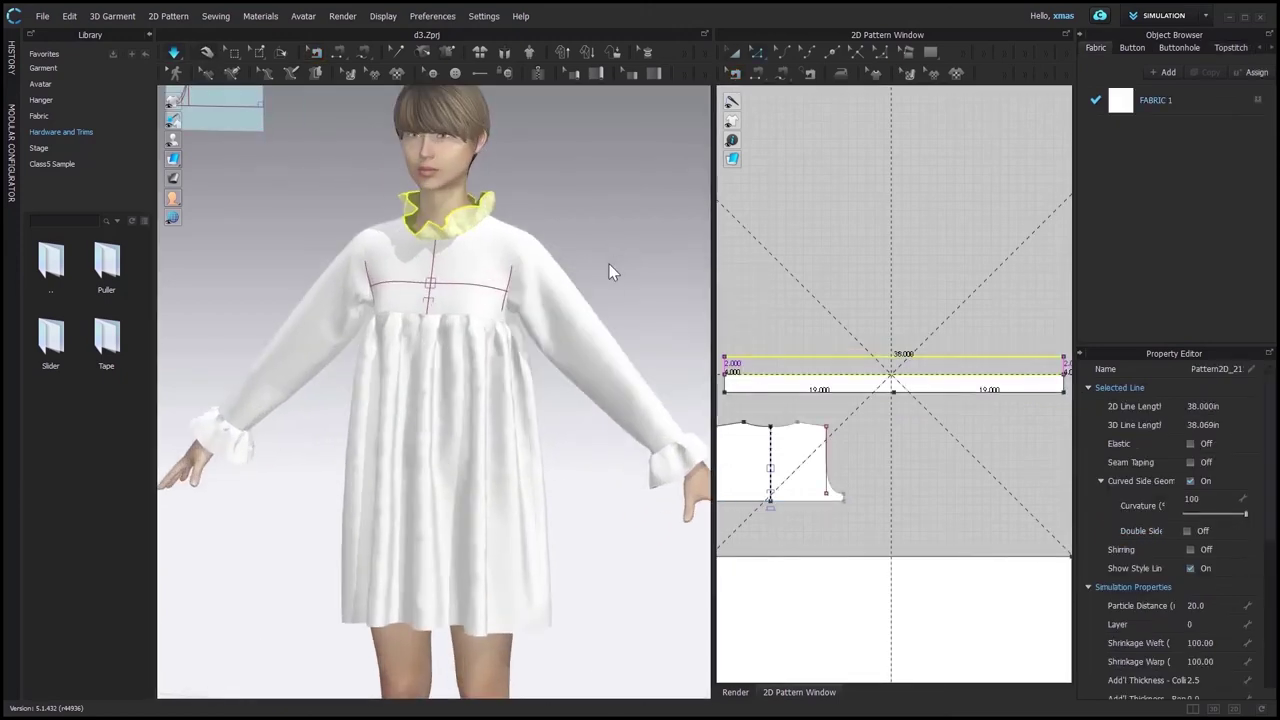
right_drag(589, 253, 402, 220)
key(space)
scroll(478, 182, up, 2)
drag(478, 181, 485, 185)
scroll(403, 254, down, 2)
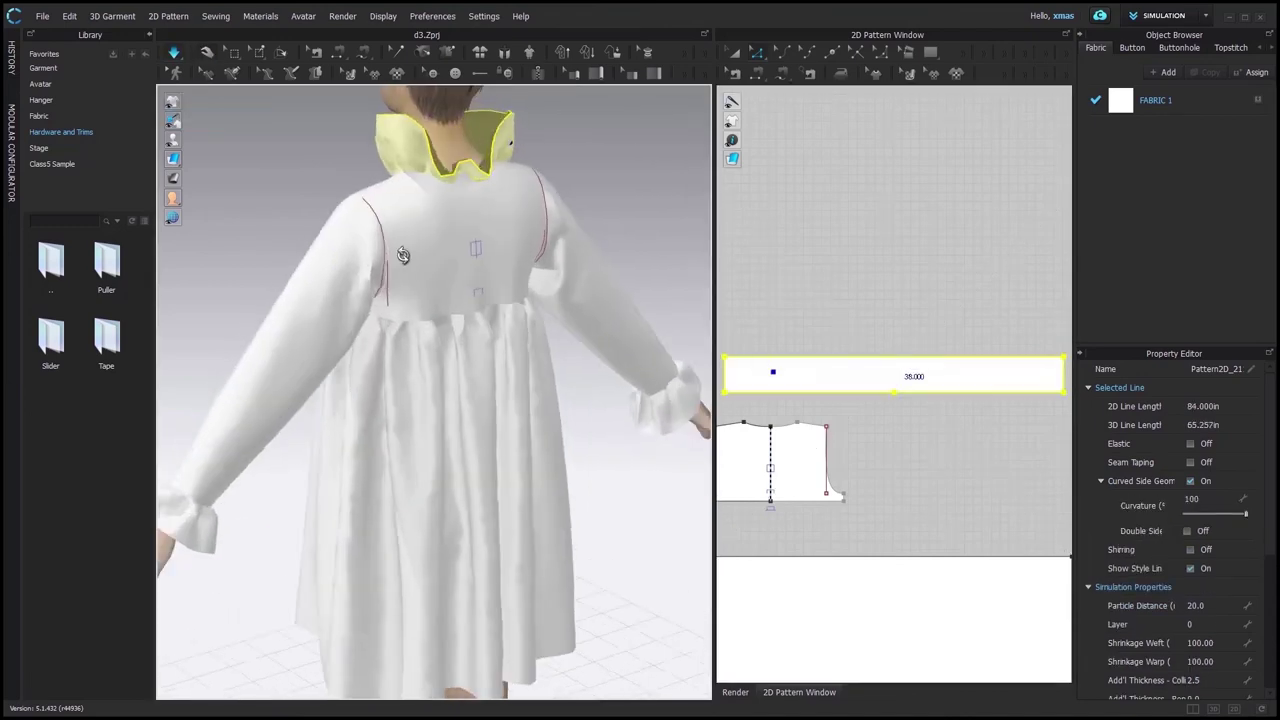
Set the Fold Strength of the four collar-to-neckline seams to 15 and their tension Strength to 0.5.
right_drag(403, 254, 543, 252)
click(735, 74)
click(783, 396)
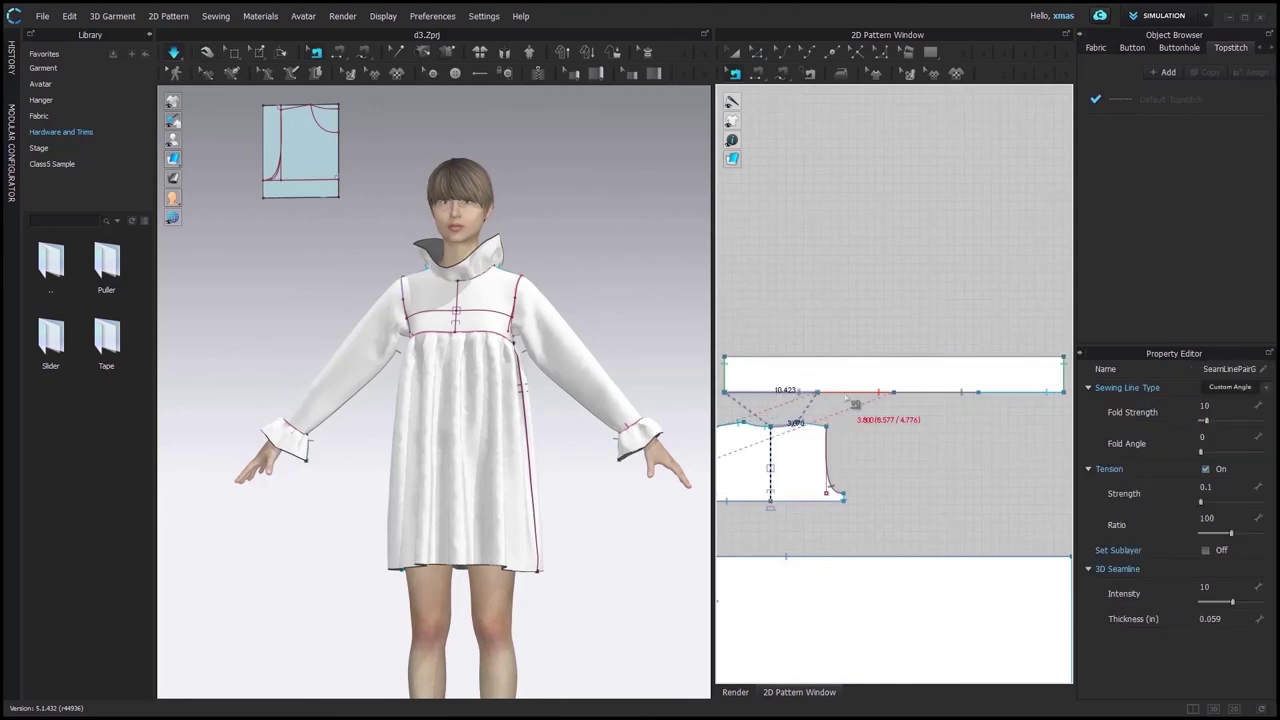
shift+click(846, 395)
shift+click(928, 395)
shift+click(1008, 395)
click(1205, 408)
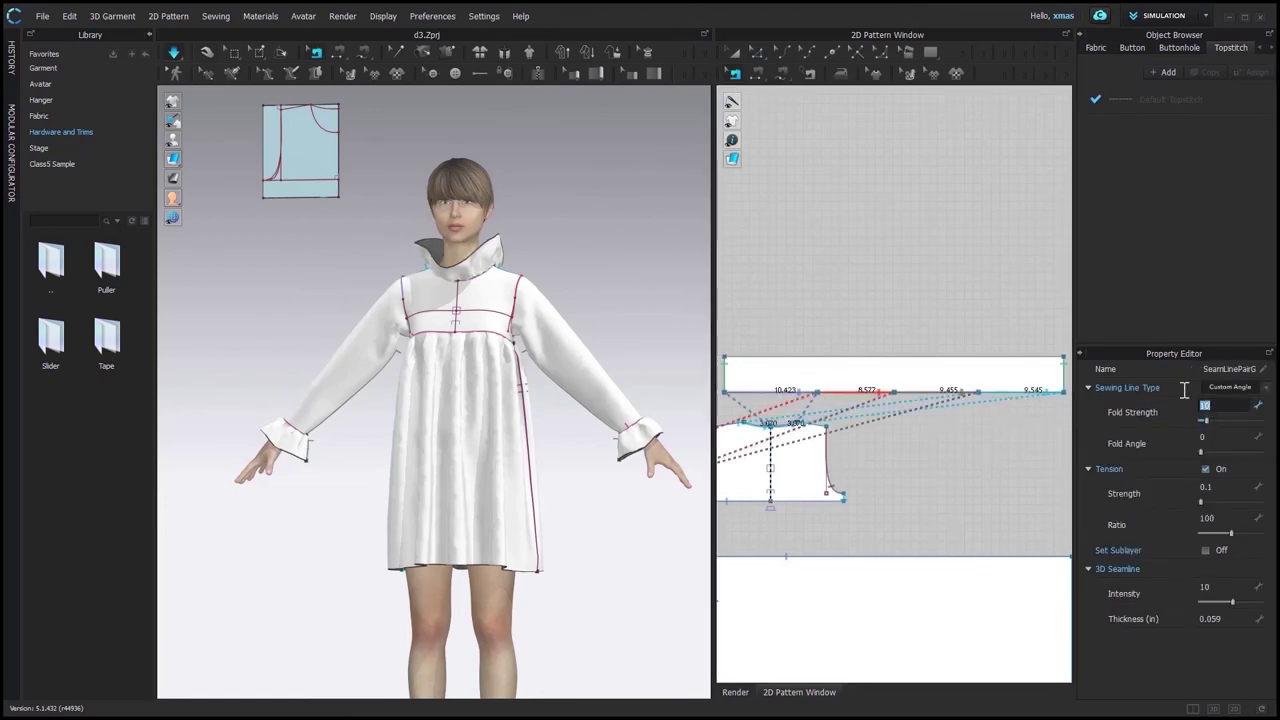
text(15)
key(Return)
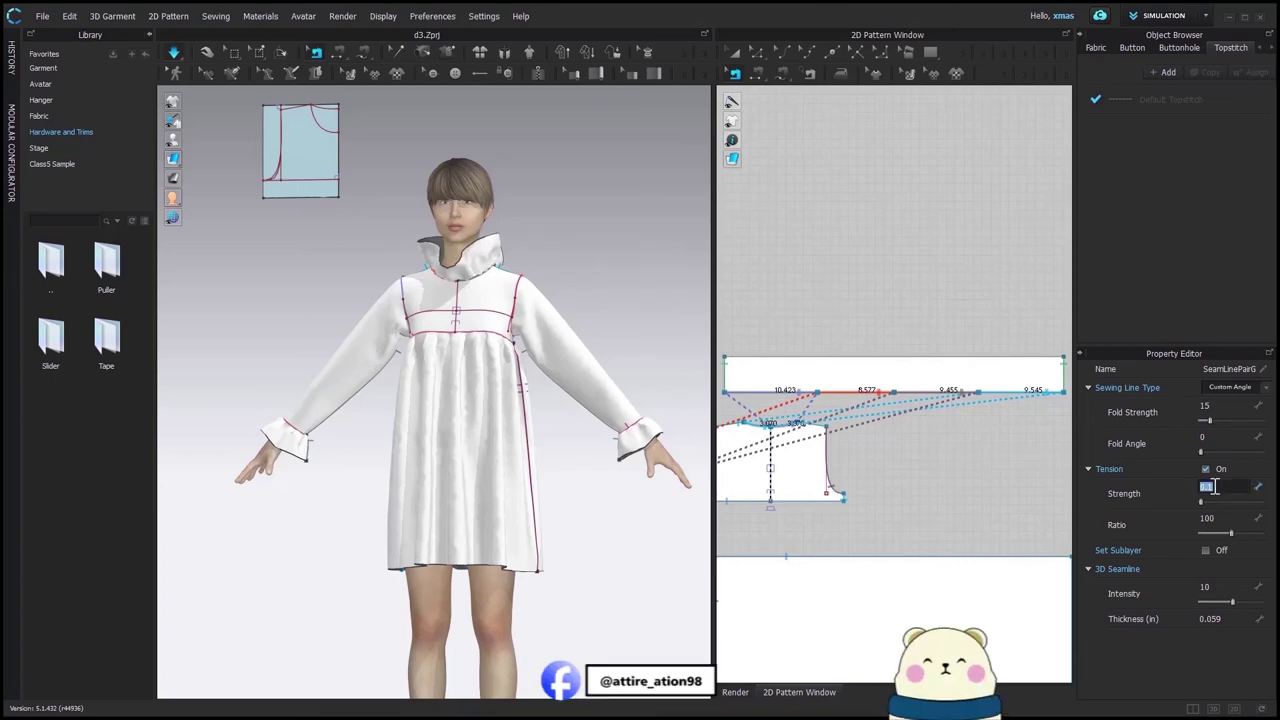
text(5)
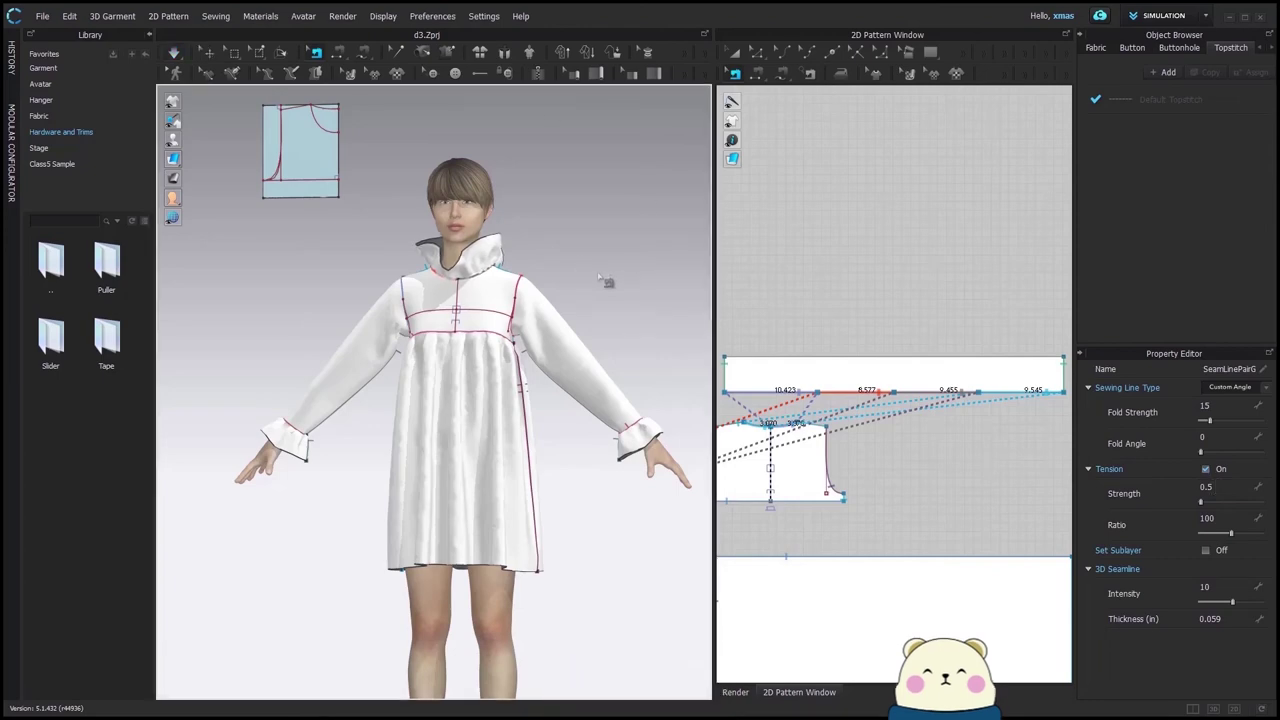
Hide the avatar and the garment's internal lines in the 3D view.
right_drag(606, 283, 562, 331)
click(733, 54)
key(shift+a)
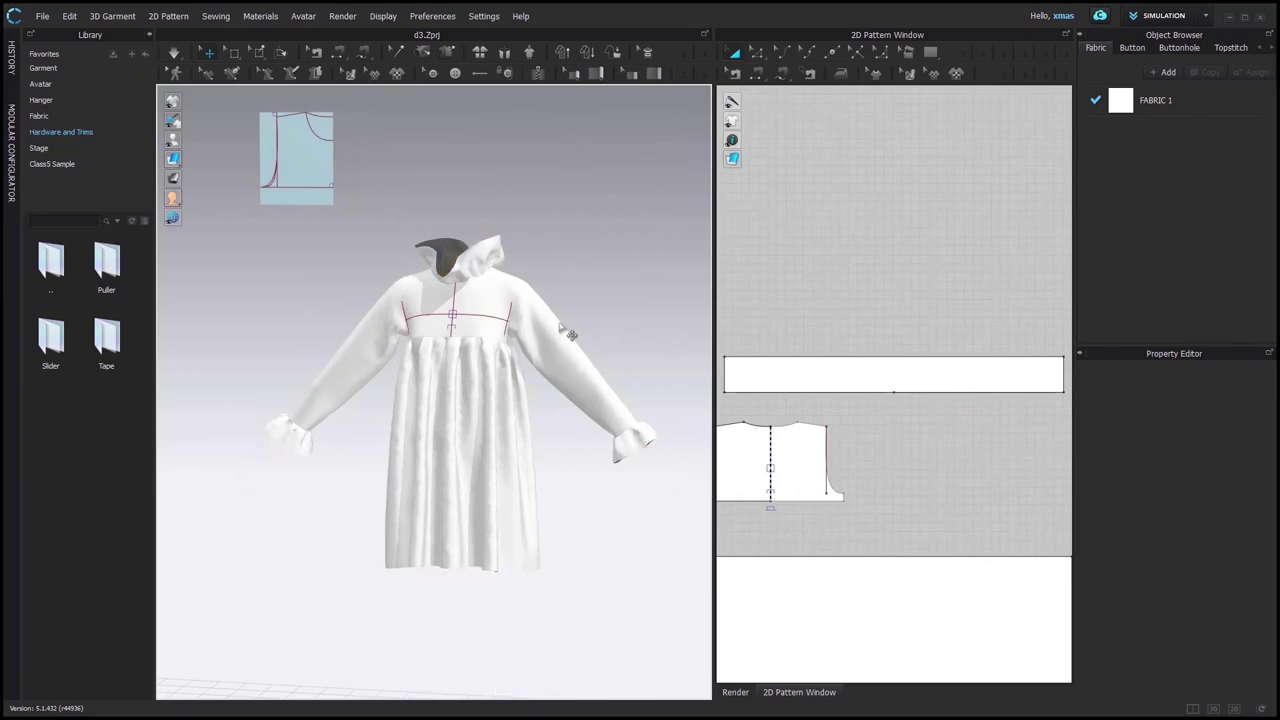
mouse_move(566, 410)
right_down()
mouse_move(599, 403)
mouse_move(231, 397)
mouse_move(570, 400)
right_up()
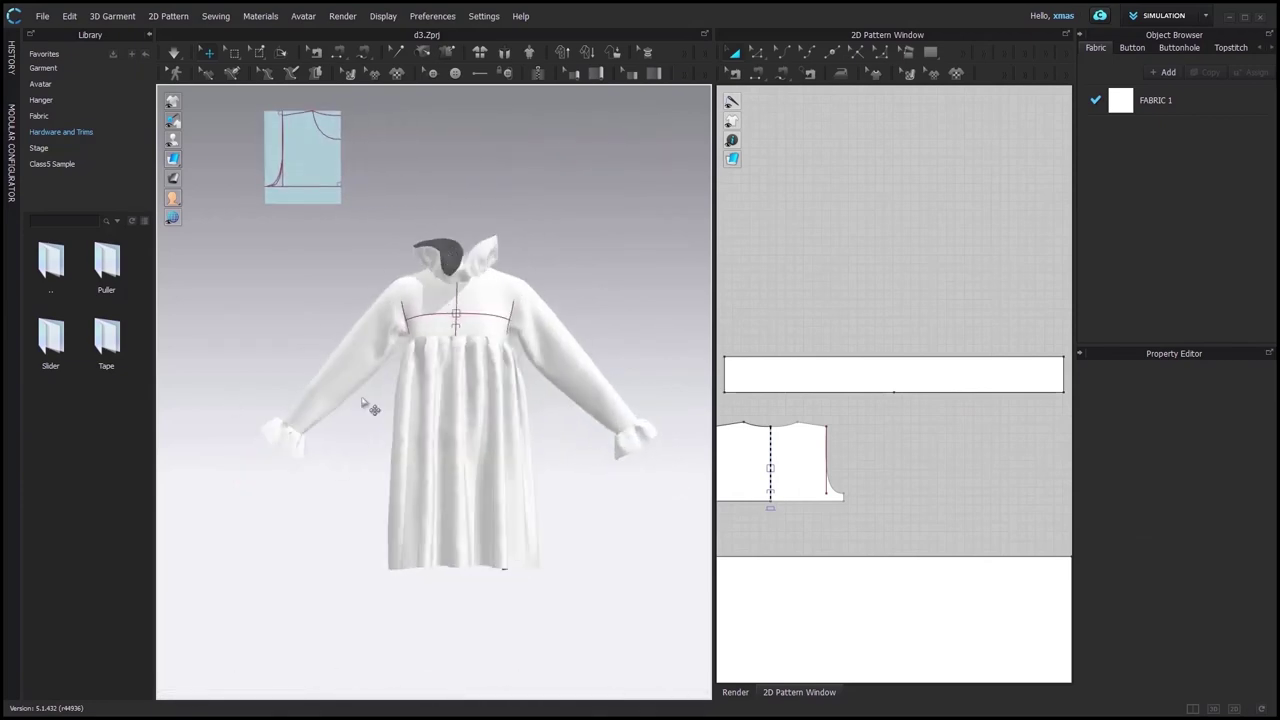
click(216, 102)
scroll(370, 229, up, 1)
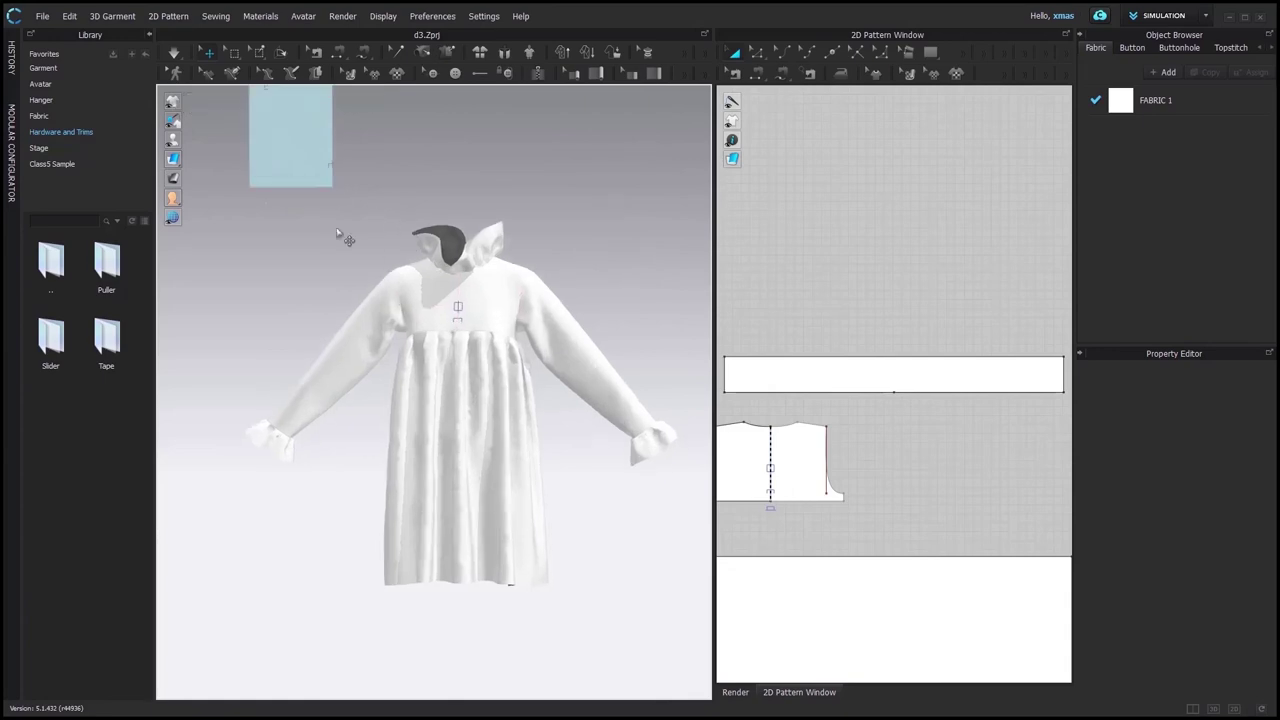
scroll(332, 225, down, 1)
Delete the unused block patterns floating beside the garment.
click(338, 177)
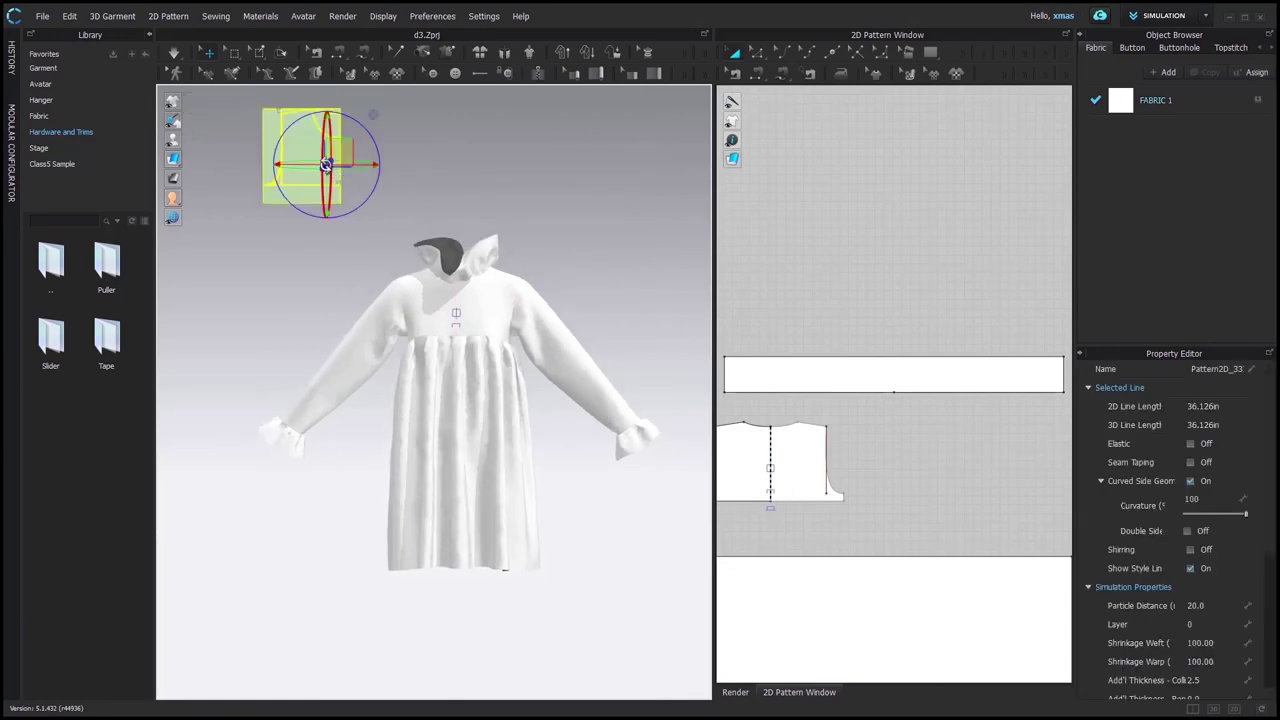
key(Delete)
click(820, 455)
middle_drag(820, 455, 885, 446)
drag(885, 446, 746, 450)
key(ctrl+z)
drag(713, 286, 541, 292)
scroll(835, 405, down, 5)
click(859, 402)
key(Delete)
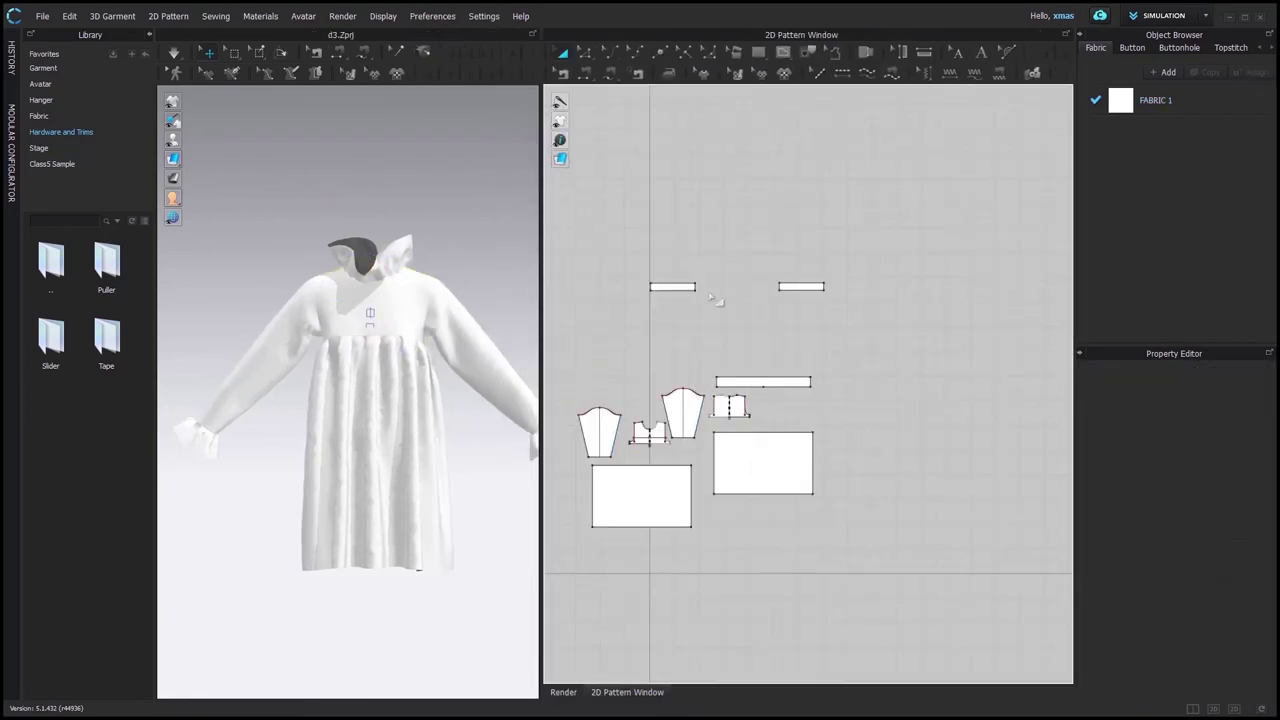
Move each of the two cuff strips beneath its sleeve in the 2D layout.
click(673, 287)
middle_drag(673, 287, 730, 275)
drag(730, 275, 613, 453)
drag(858, 275, 748, 445)
Spread out the back skirt, back bodice and collar strip, and place the second sleeve with its cuff on the far side of the back pieces.
drag(843, 454, 871, 491)
drag(795, 393, 860, 420)
drag(823, 371, 790, 361)
drag(756, 392, 951, 411)
drag(748, 445, 935, 457)
Bring the back pieces and the second sleeve with its cuff closer to the front pieces, and centre the collar strip above the bodices.
drag(939, 564, 784, 390)
drag(831, 460, 797, 460)
click(934, 420)
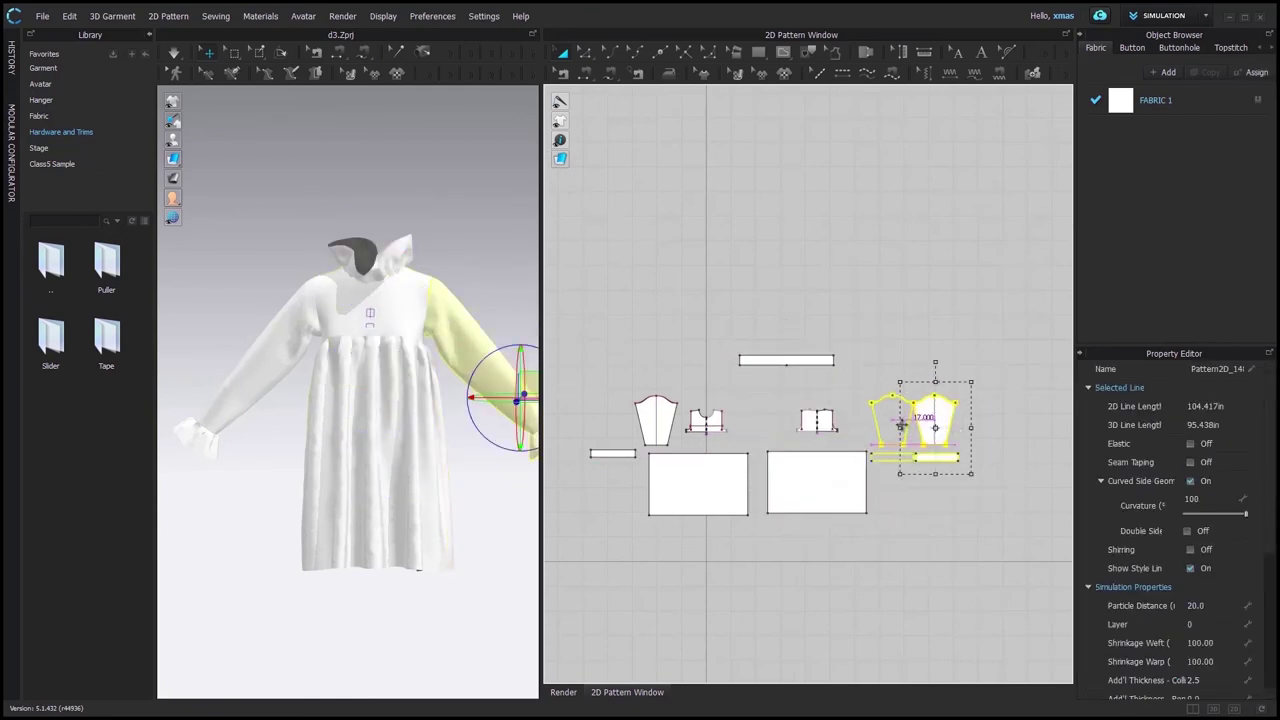
drag(786, 360, 771, 380)
click(1010, 250)
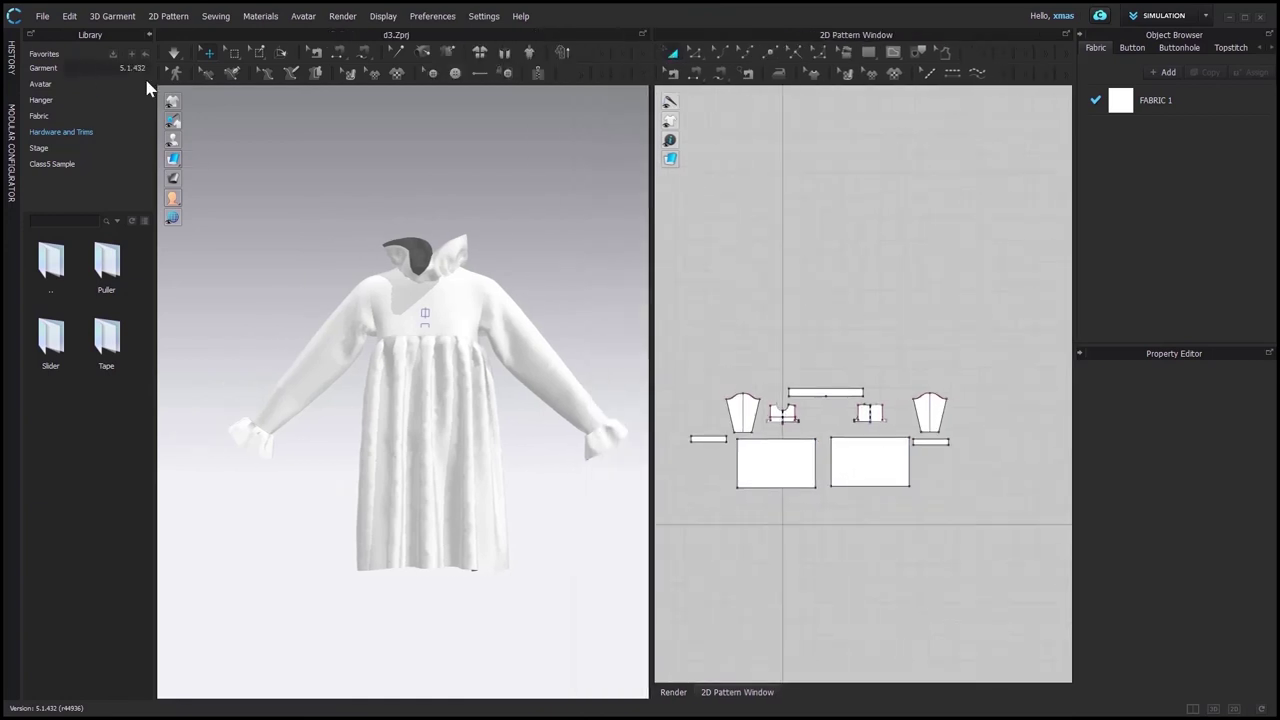
Hide the remaining guide marks on the bodice in the 3D view and show the avatar again.
mouse_move(172, 101)
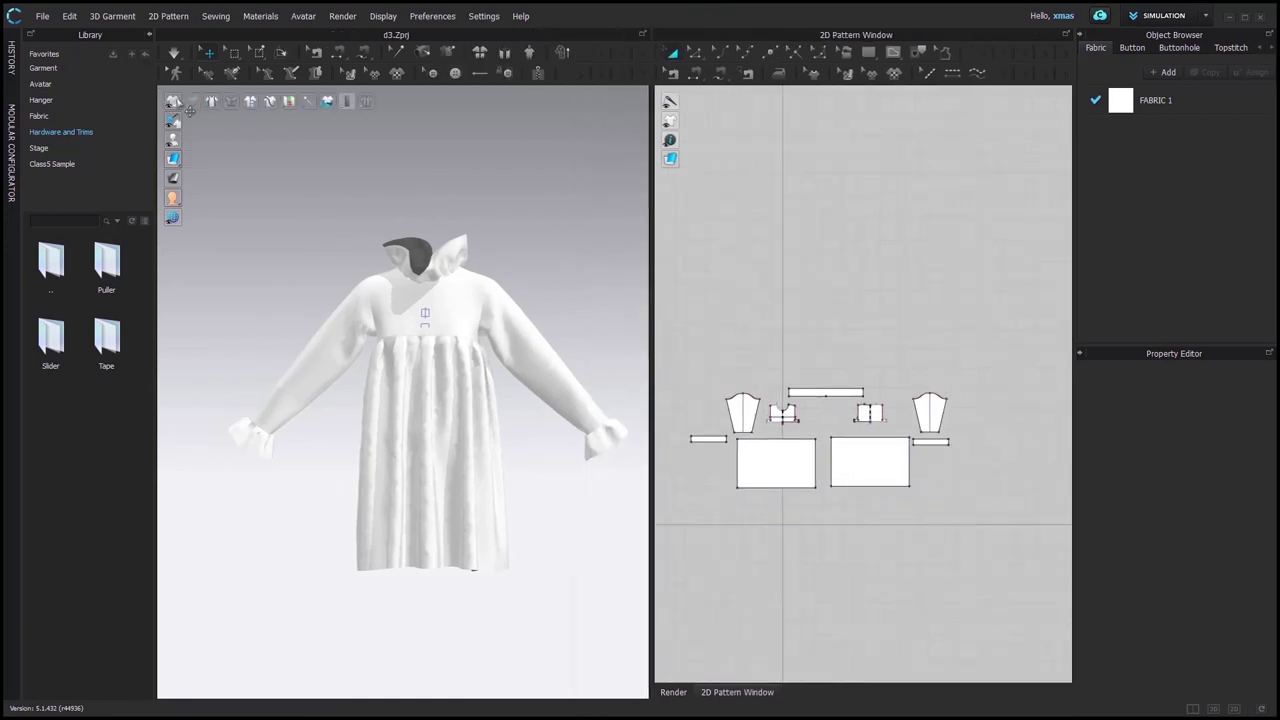
click(250, 101)
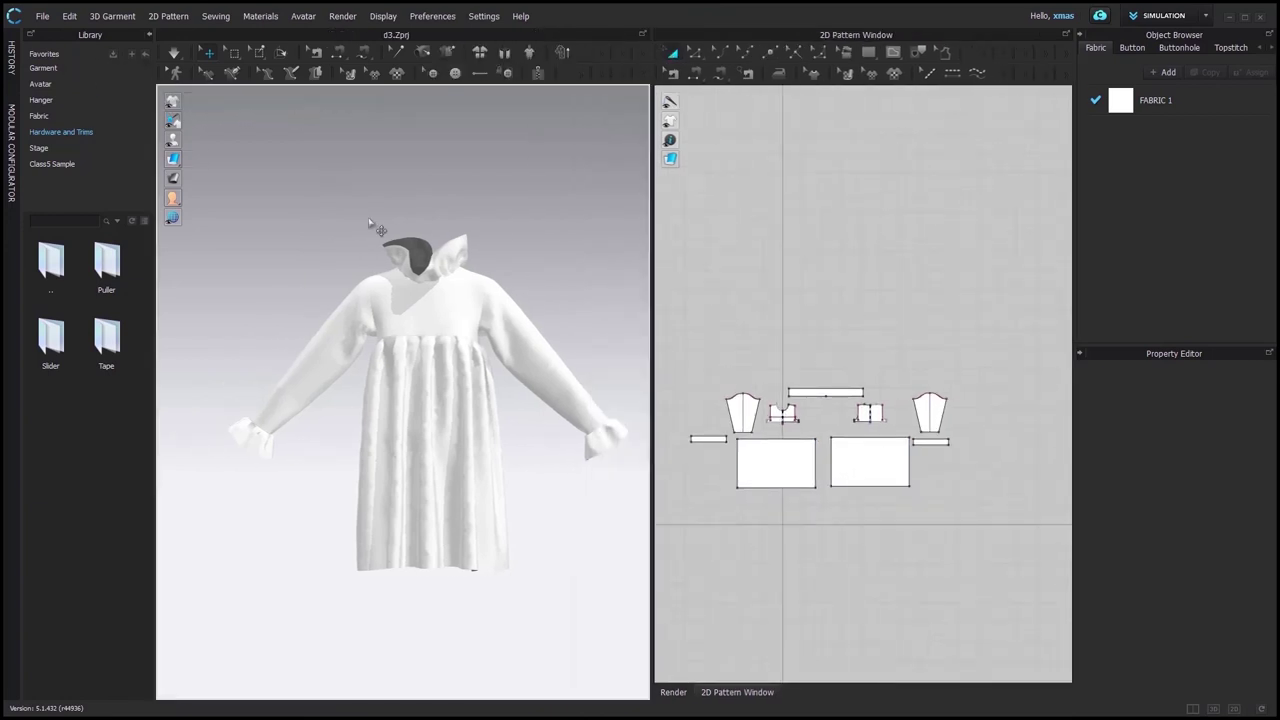
mouse_move(537, 275)
right_down()
mouse_move(207, 269)
mouse_move(537, 273)
right_up()
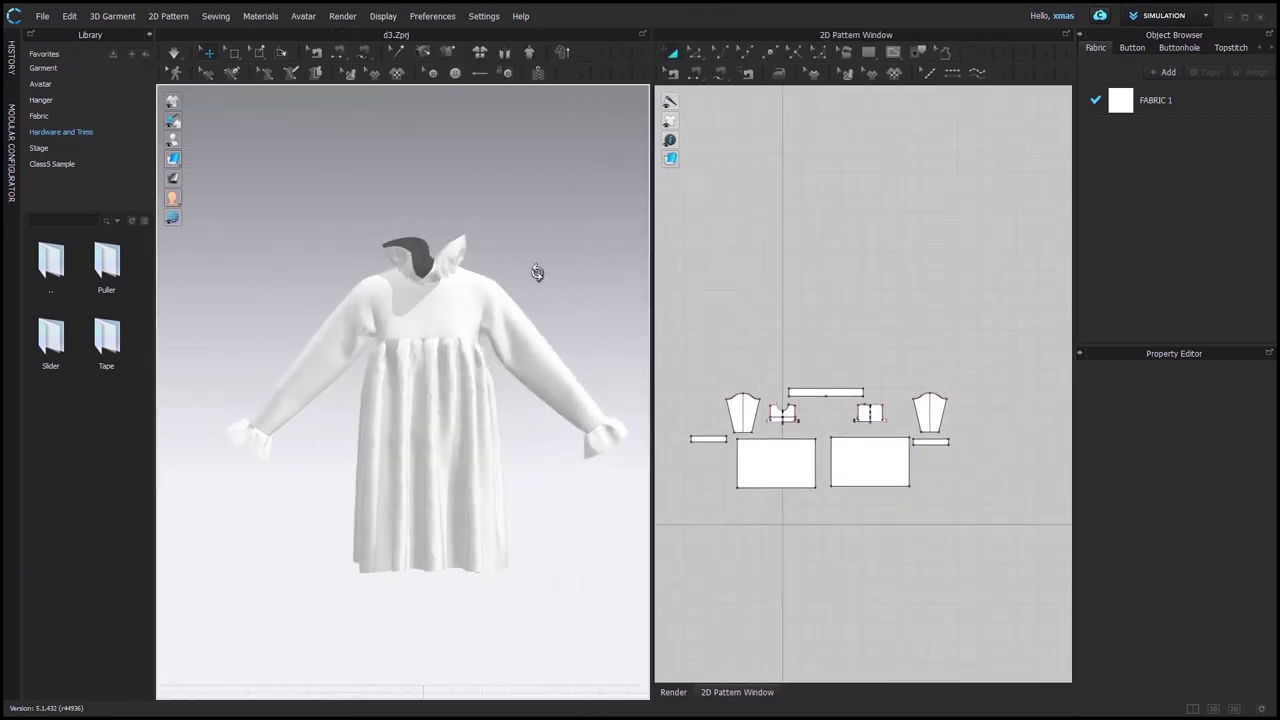
key(shift+a)
right_drag(547, 400, 527, 380)
scroll(550, 392, up, 2)
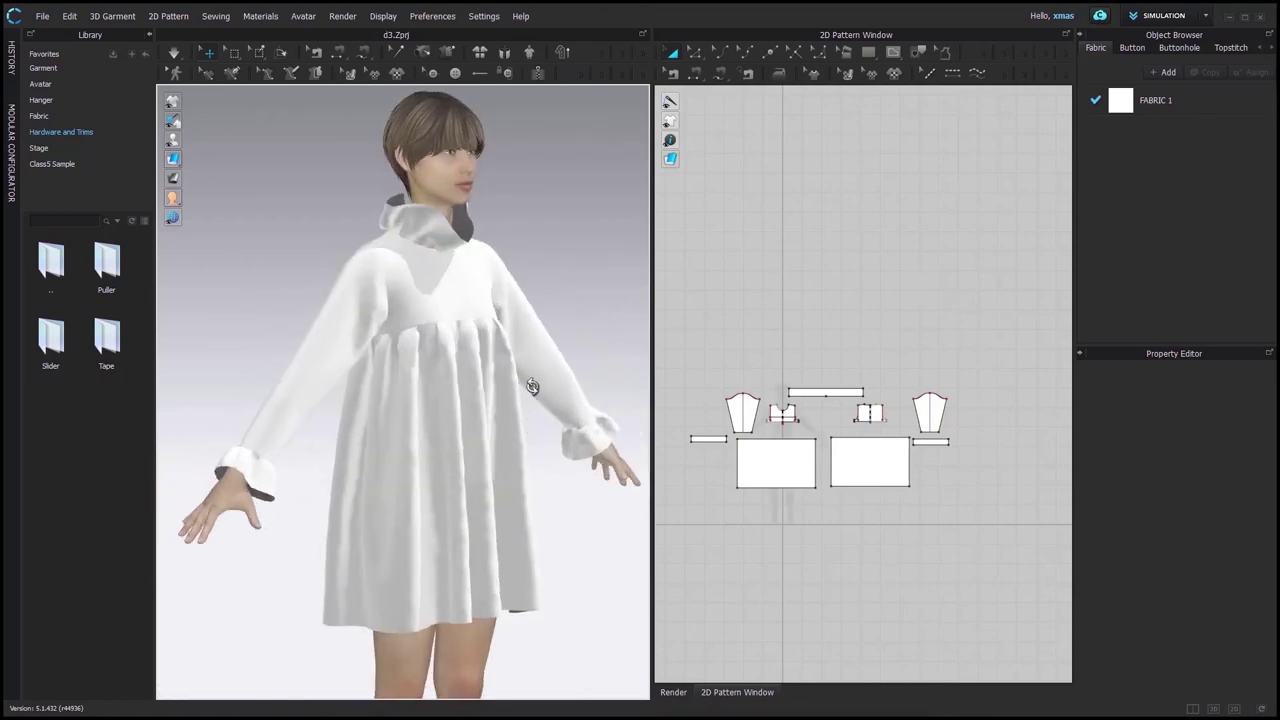
drag(652, 350, 713, 348)
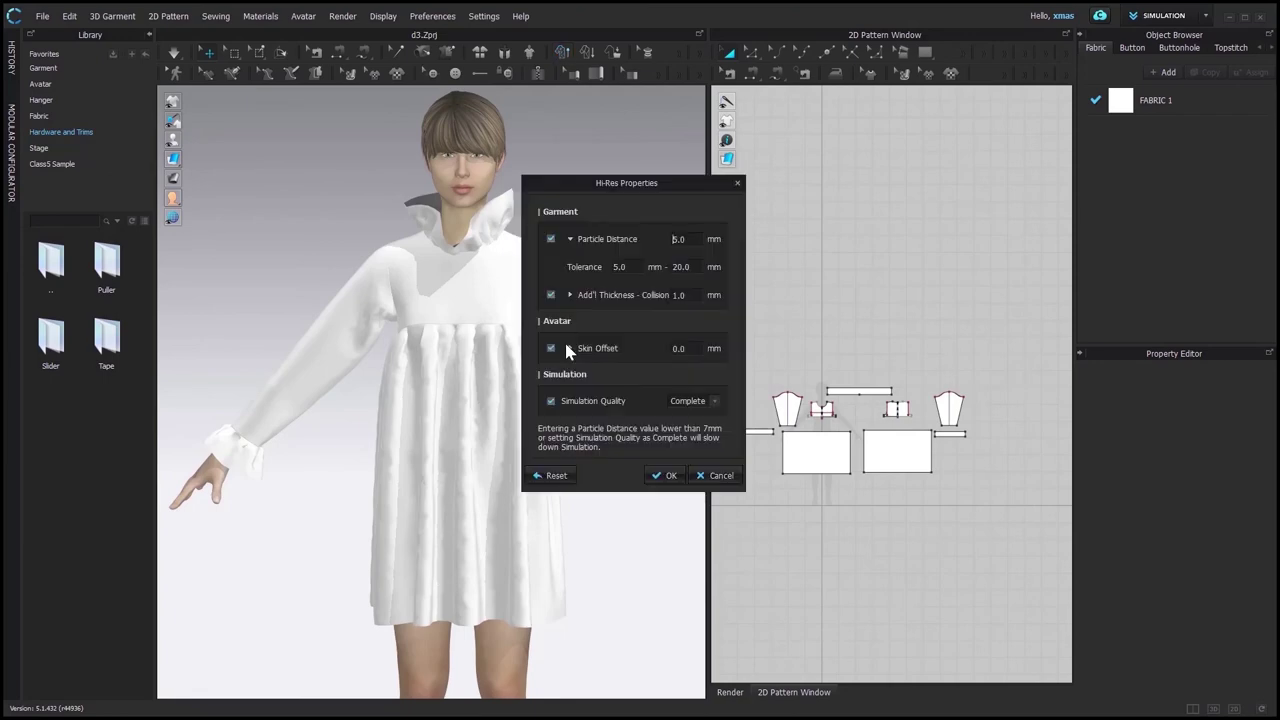
Apply the high-resolution properties with 5 mm particle distance, 1 mm collision thickness, 0 mm skin offset and Complete quality, and simulate the dress.
click(668, 478)
key(space)
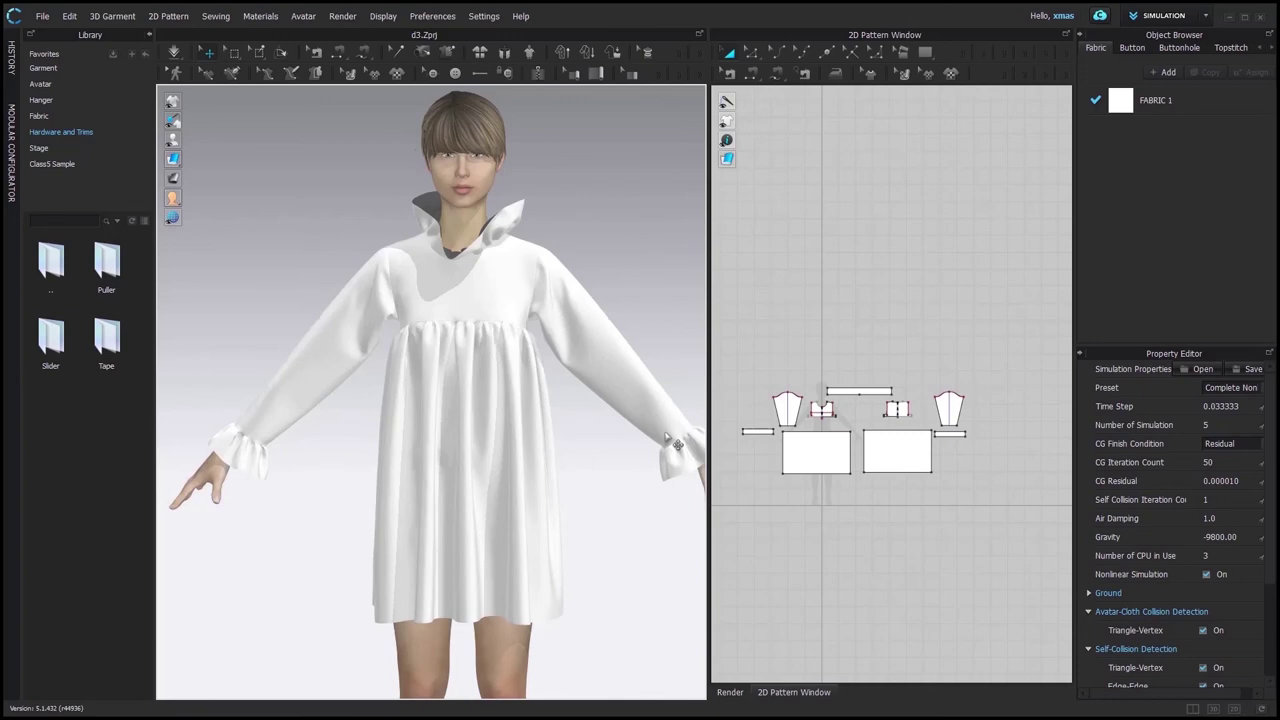
Search the fabric library for "cotton silk" and broaden the search to "cotton".
click(49, 116)
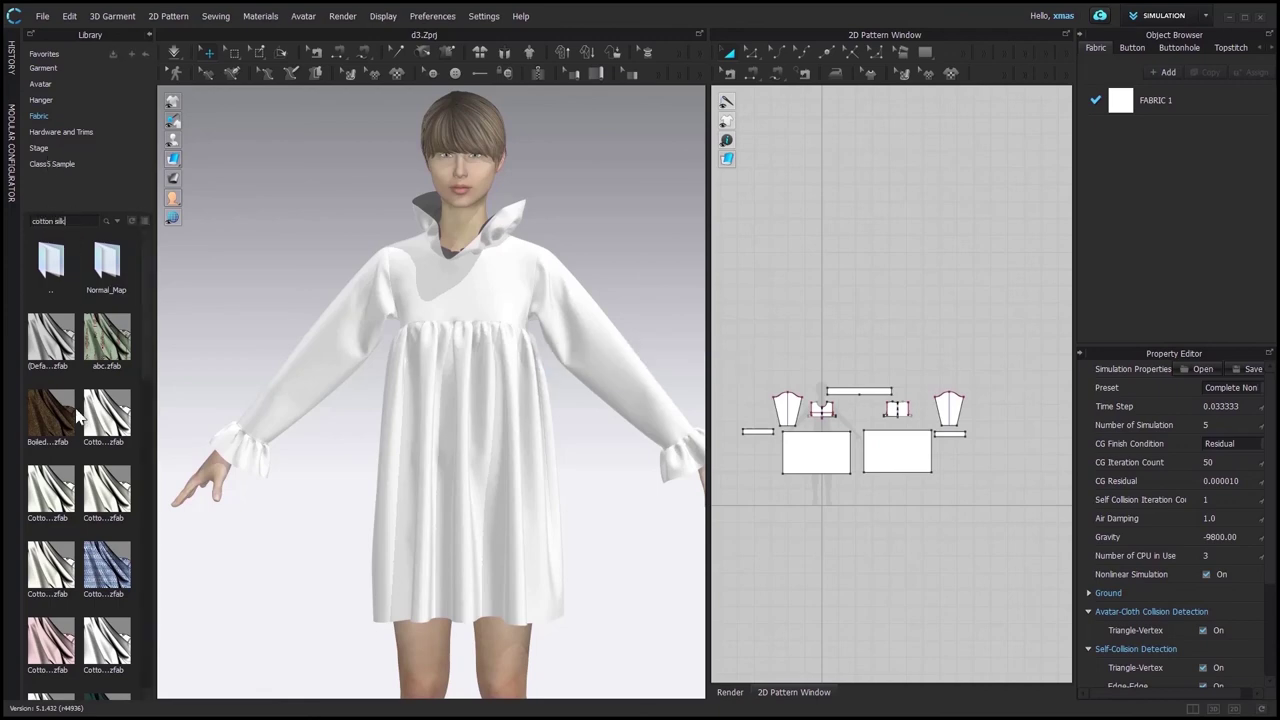
key(Return)
triple_click(80, 218)
text(cotton)
key(Return)
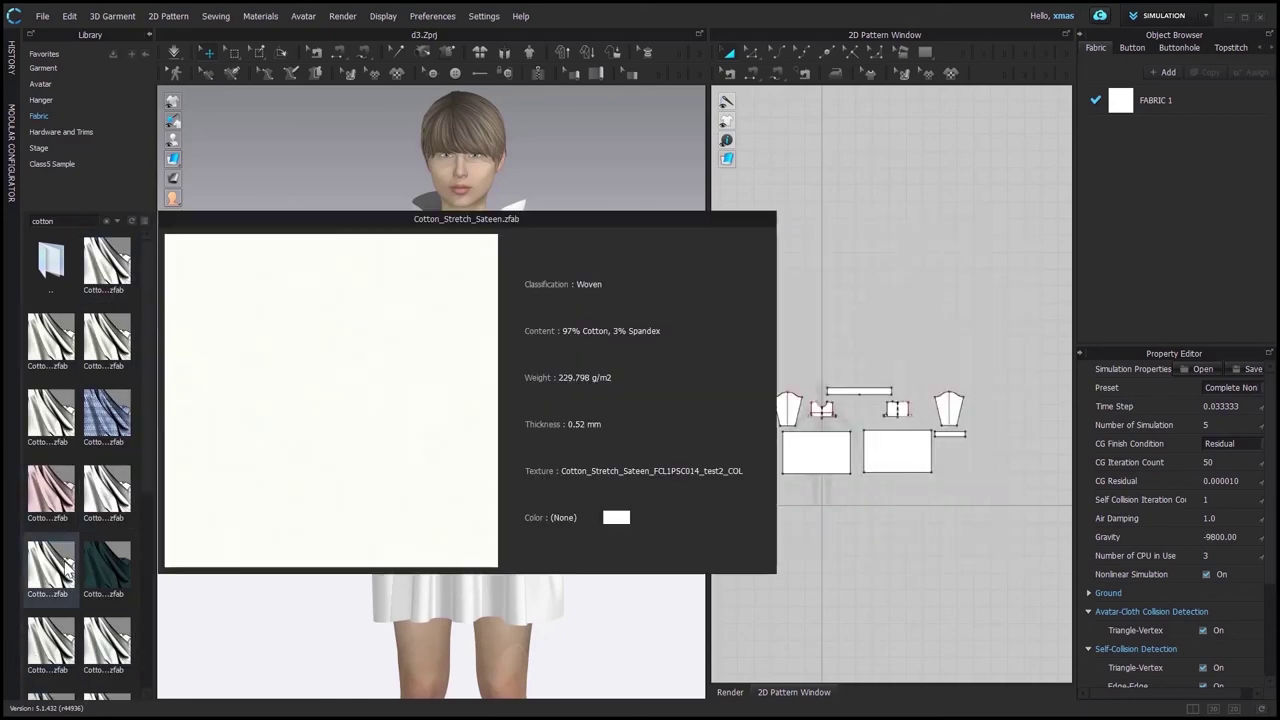
Add the Cotton_Sateen fabric from the library to the garment's fabric list and assign it to the dress.
mouse_move(110, 425)
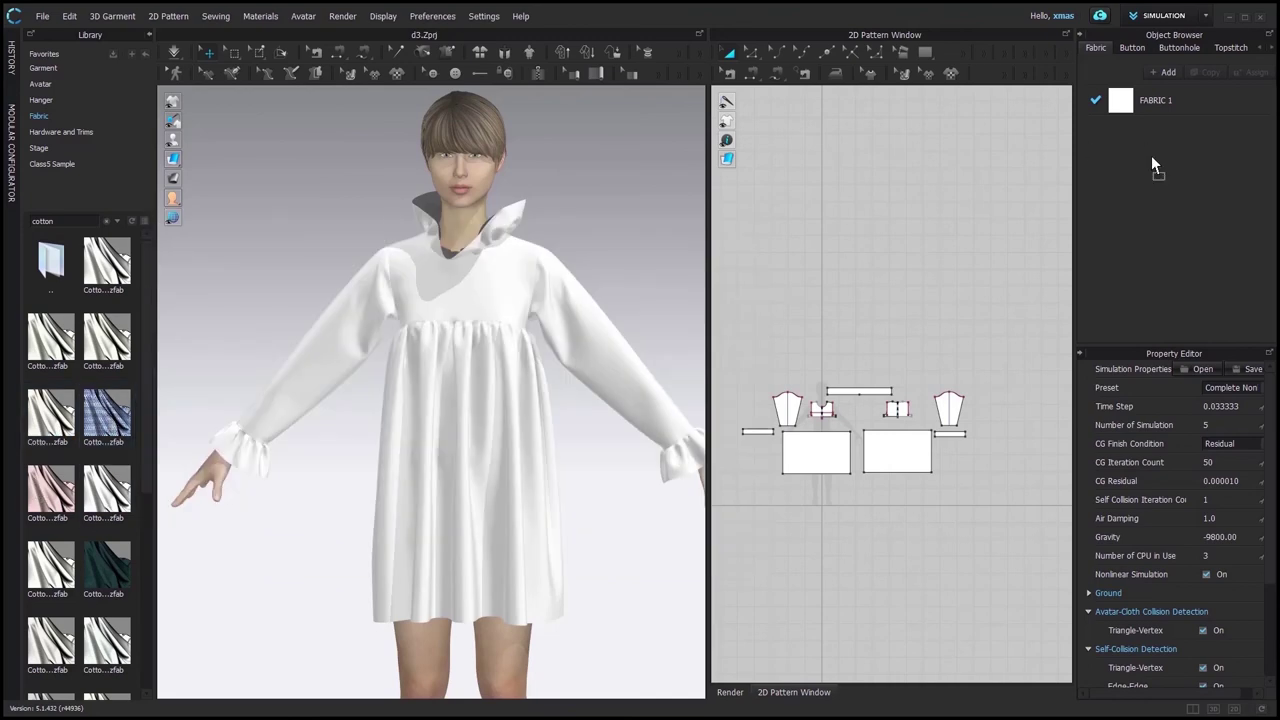
scroll(108, 490, down, 5)
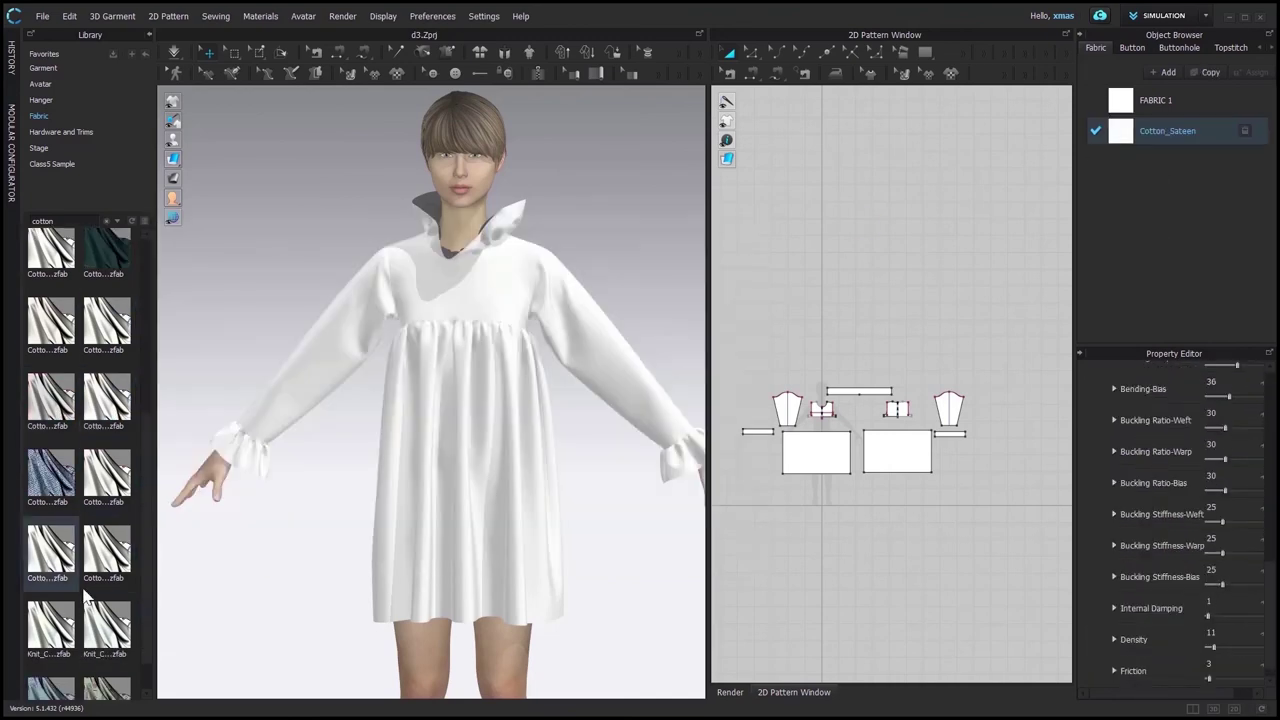
drag(708, 560, 731, 314)
click(1257, 131)
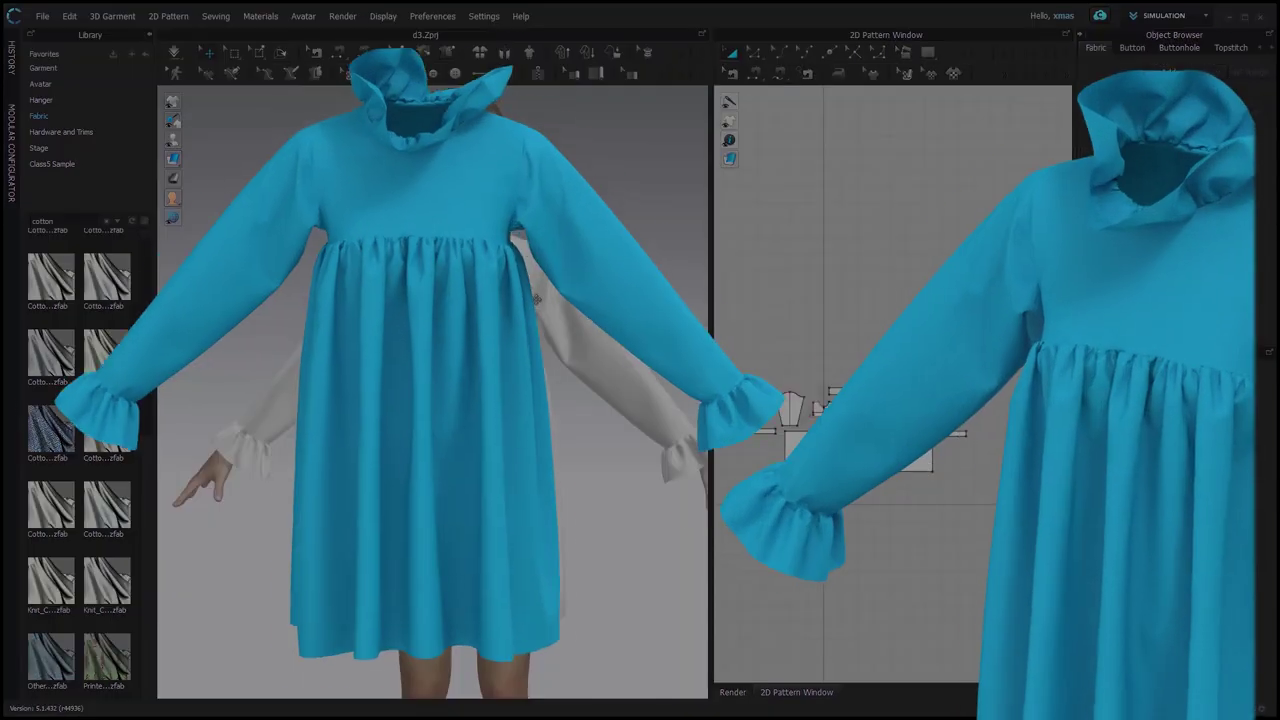
Hide the avatar and try blue PANTONE FHI Cotton TCX swatches as the Cotton_Sateen colour, including Brilliant Blue (#0075B3).
key(shift+a)
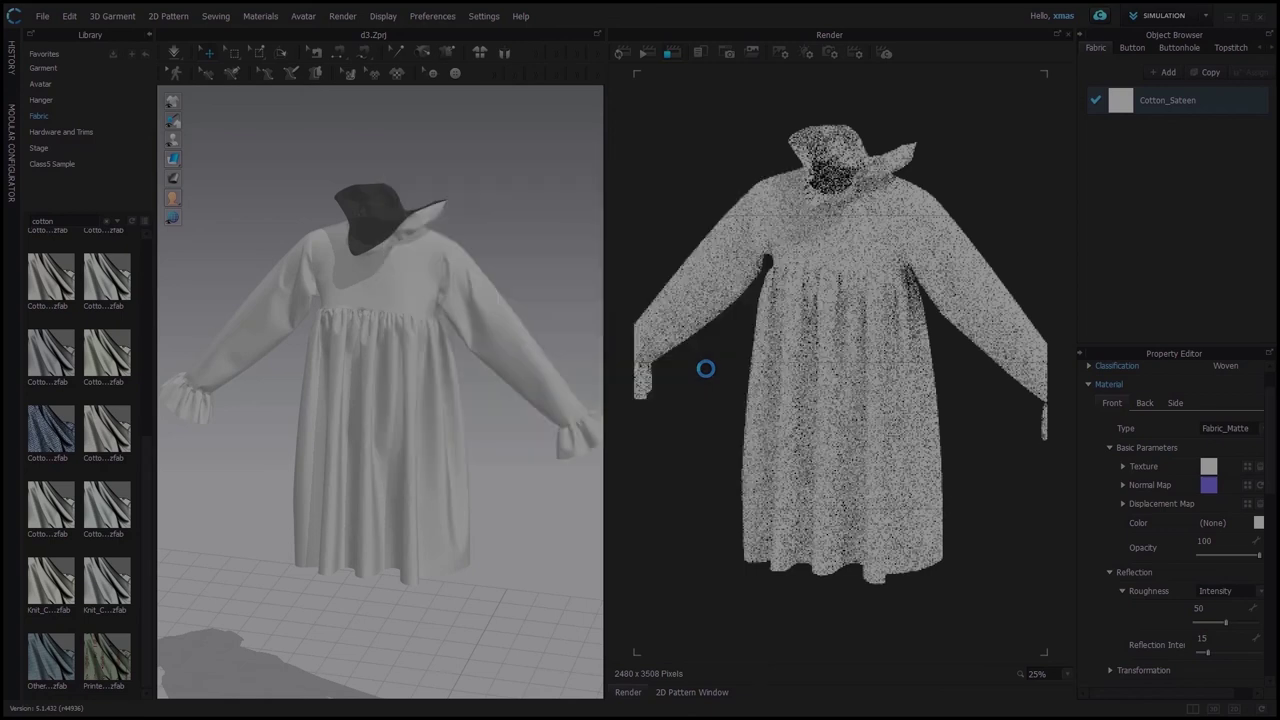
click(770, 275)
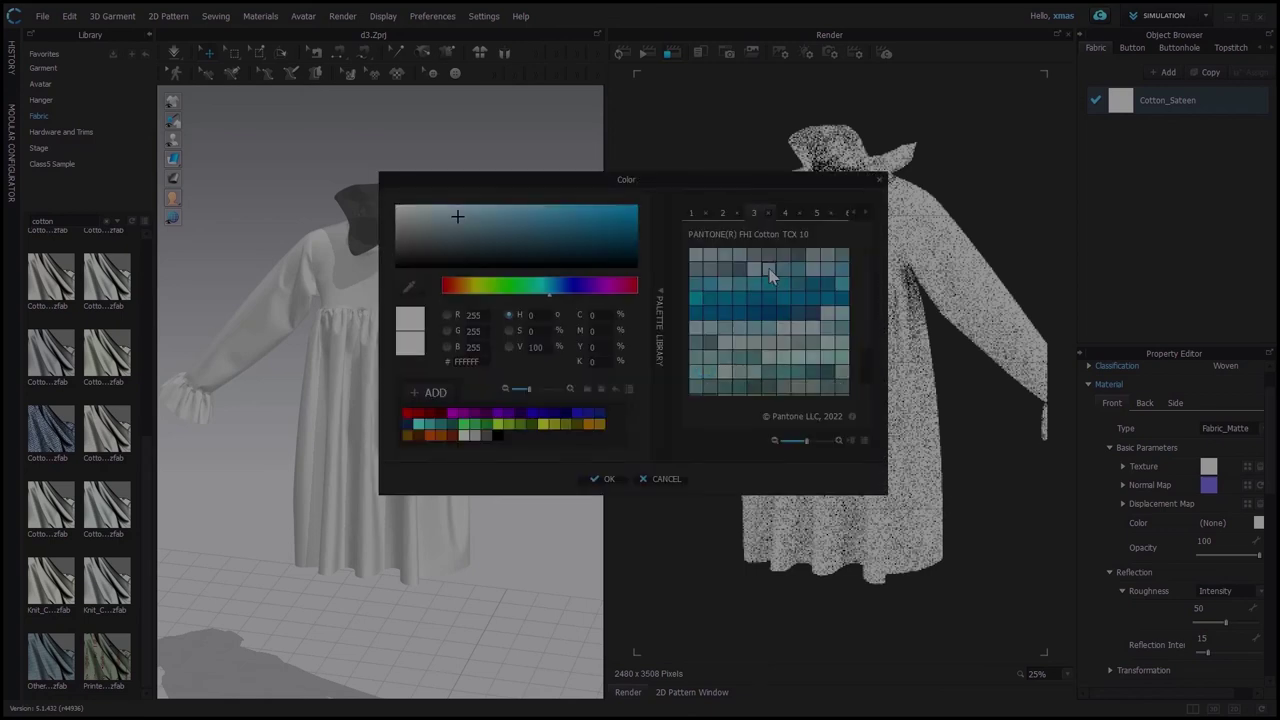
click(830, 292)
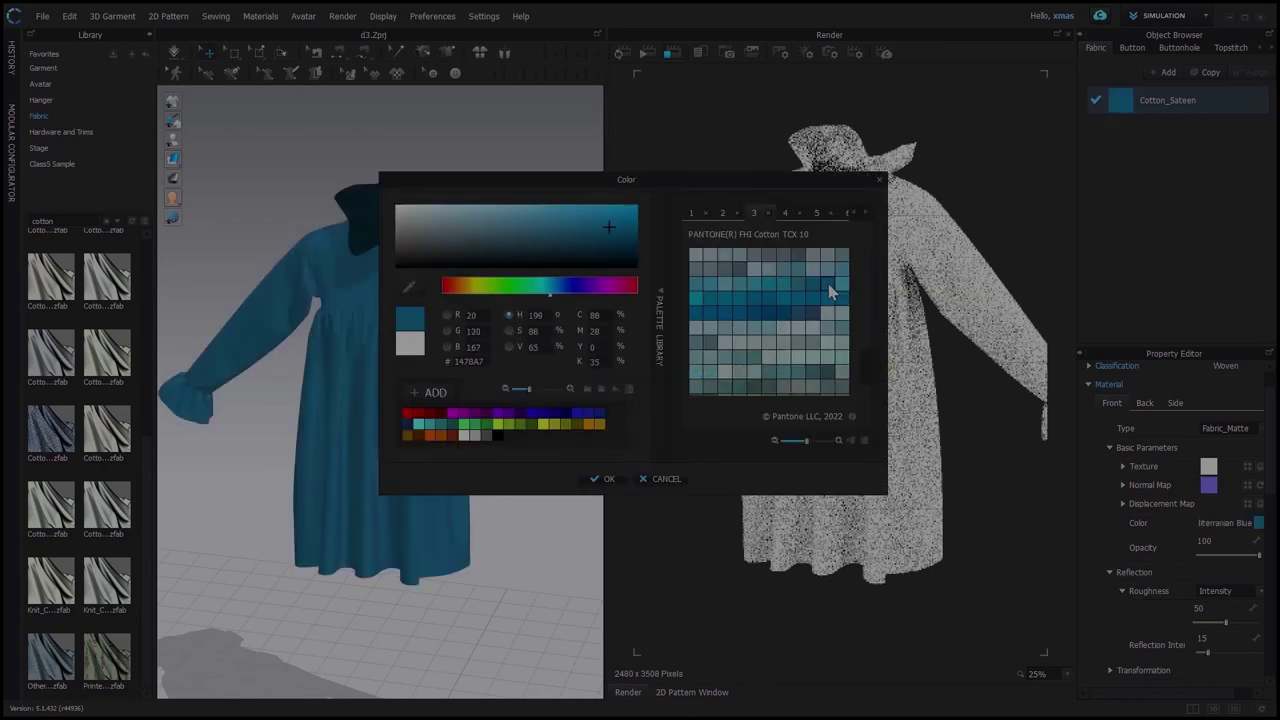
click(788, 289)
click(748, 320)
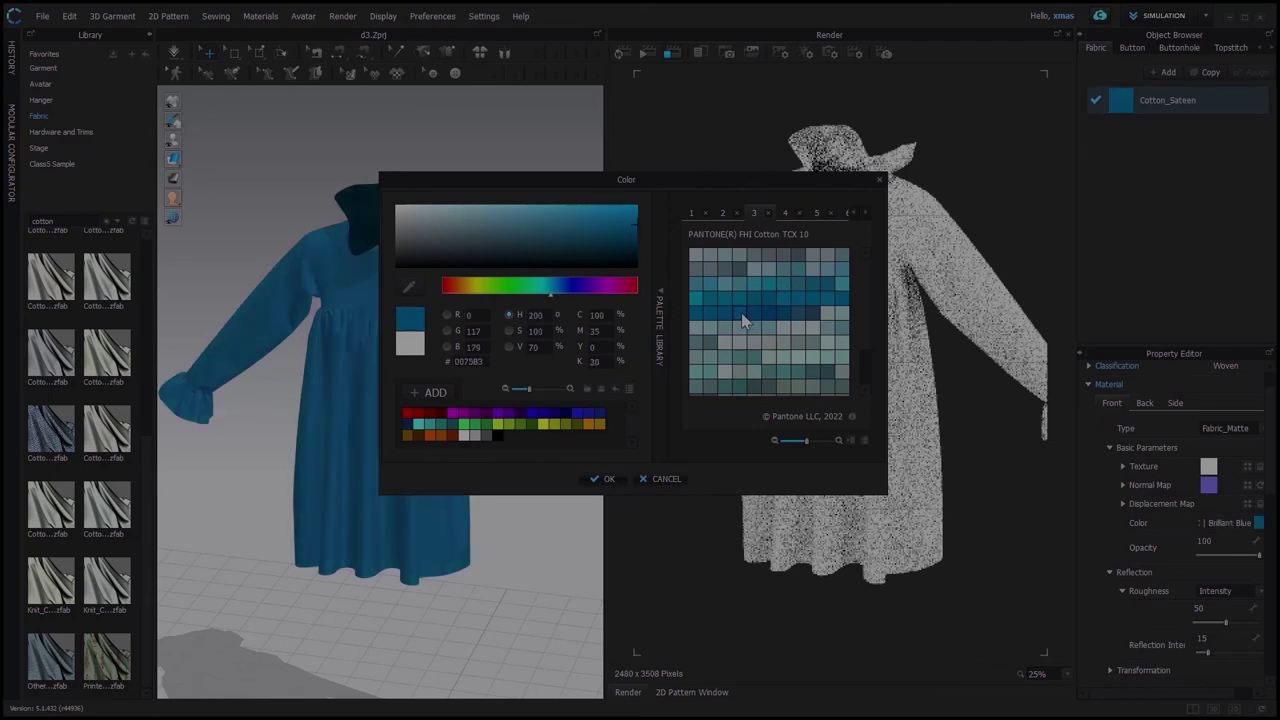